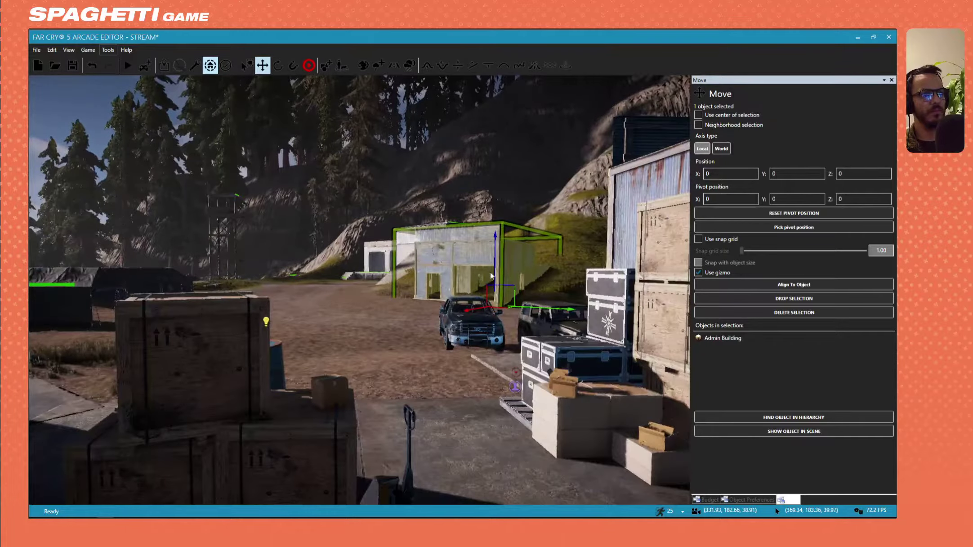
# Step: Shift the Admin Building slightly across the yard at the foot of the hillside behind the parked trucks
pyautogui.moveTo(504, 307); pyautogui.dragTo(485, 310)
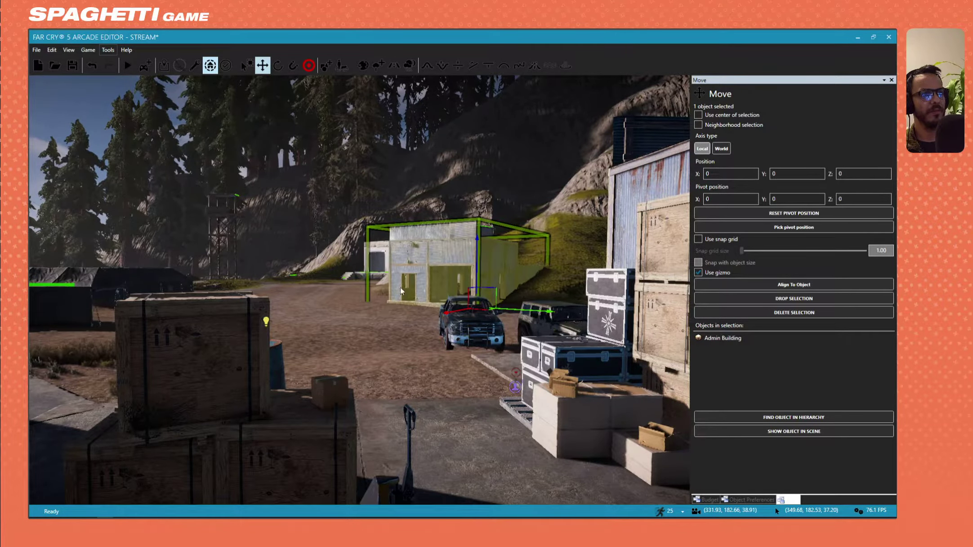
pyautogui.press('w')
pyautogui.press('s')
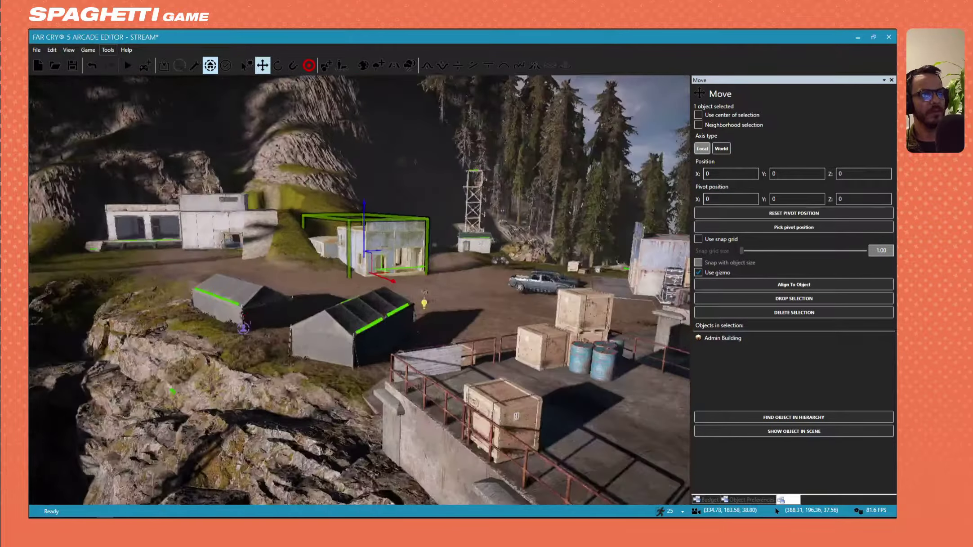
# Step: Inspect the Admin Building's placement and the surrounding yard, tents and concrete platforms from several sides
pyautogui.press('a')
pyautogui.press('w')
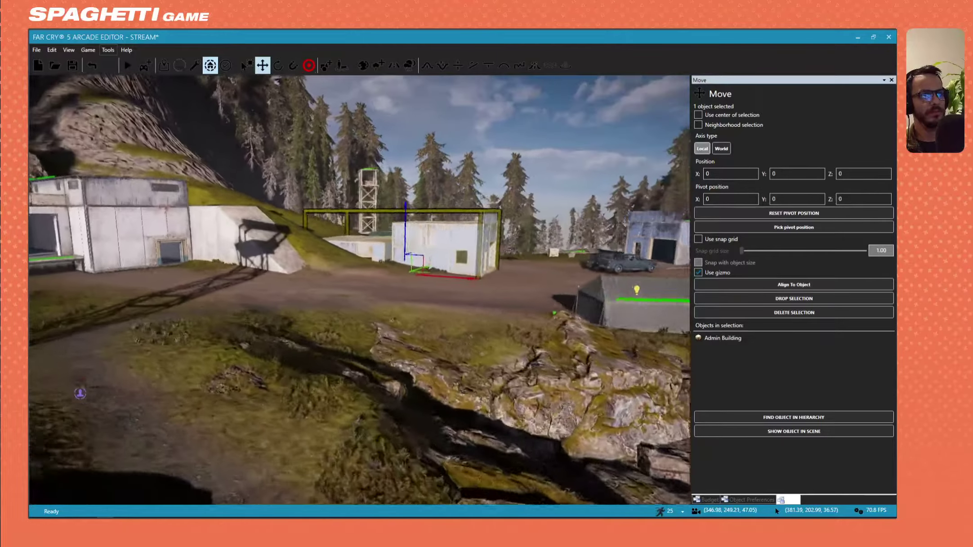
pyautogui.press('w')
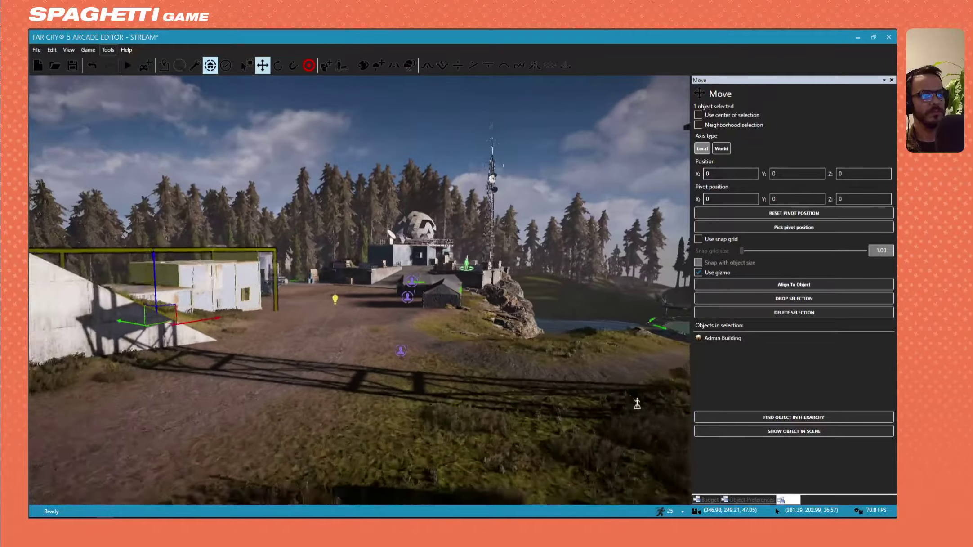
pyautogui.press('w')
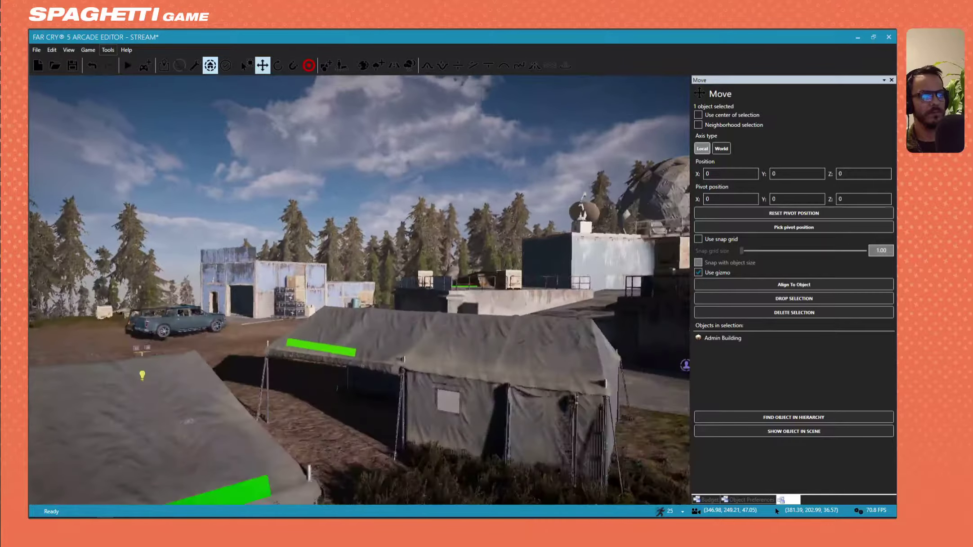
pyautogui.press('s')
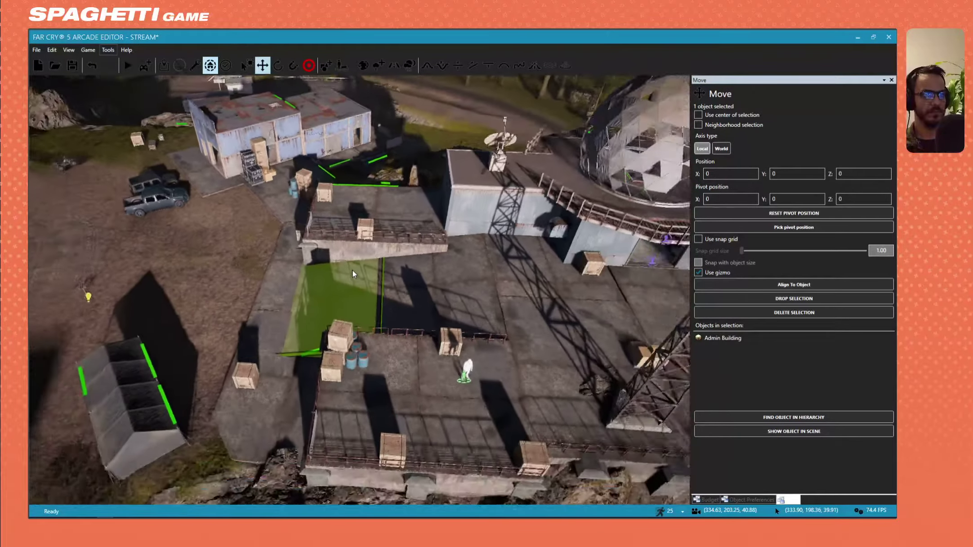
pyautogui.press('s')
pyautogui.moveTo(352, 269); pyautogui.dragTo(184, 247, button='right')
pyautogui.press('a')
pyautogui.press('w')
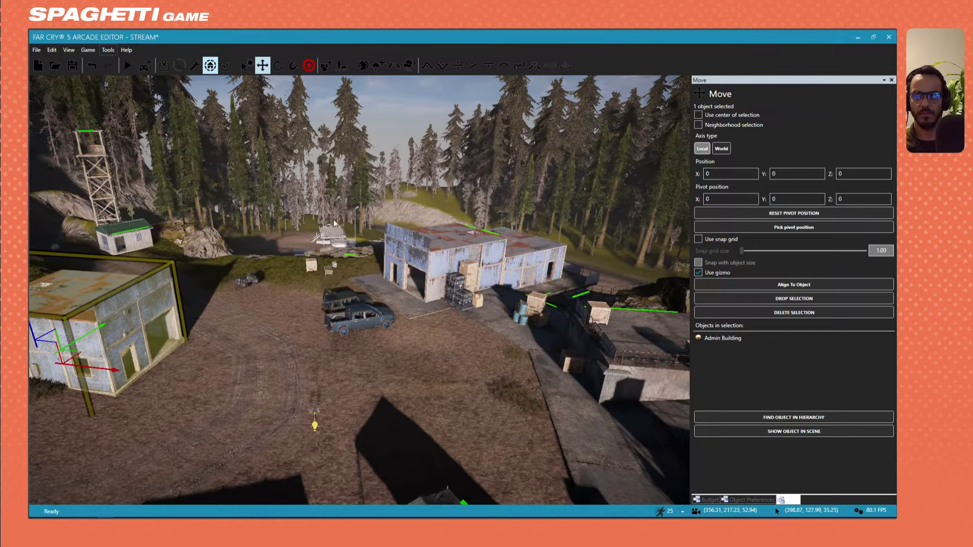
# Step: Examine the outpost's layout from the outer cliff side, including the radar dome building and the lower walkways
pyautogui.moveTo(334, 224); pyautogui.dragTo(41, 168, button='right')
pyautogui.press('w')
pyautogui.press('w')
pyautogui.press('s')
pyautogui.press('w')
pyautogui.press('s')
pyautogui.press('s')
pyautogui.press('d')
pyautogui.press('w')
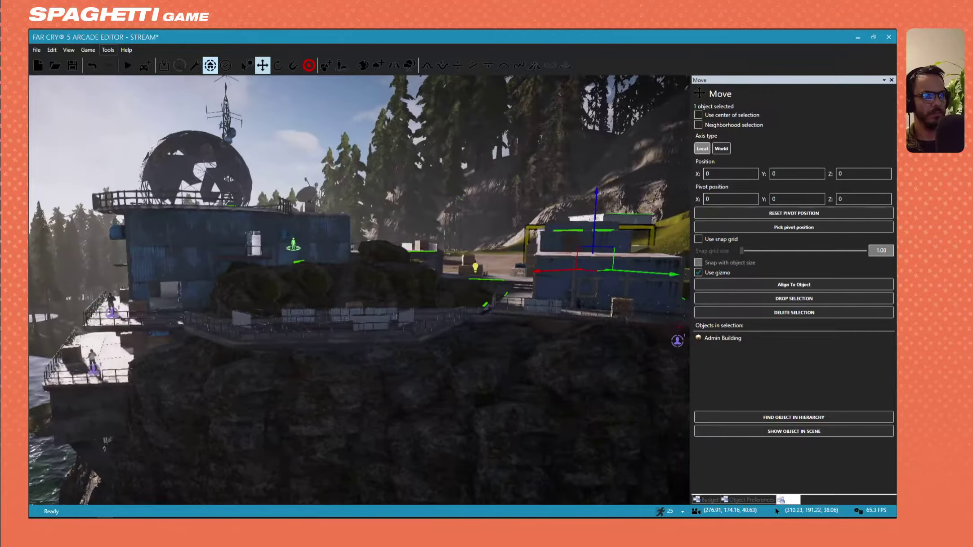
# Step: Examine the radar dome building up close and select the Crate Wood 1m beside its doorway
pyautogui.moveTo(360, 287); pyautogui.dragTo(348, 252, button='right')
pyautogui.press('w')
pyautogui.press('w')
pyautogui.press('w')
pyautogui.press('w')
pyautogui.press('s')
pyautogui.press('s')
pyautogui.press('w')
pyautogui.press('a')
pyautogui.press('w')
pyautogui.press('s')
pyautogui.press('w')
pyautogui.click(373, 260)
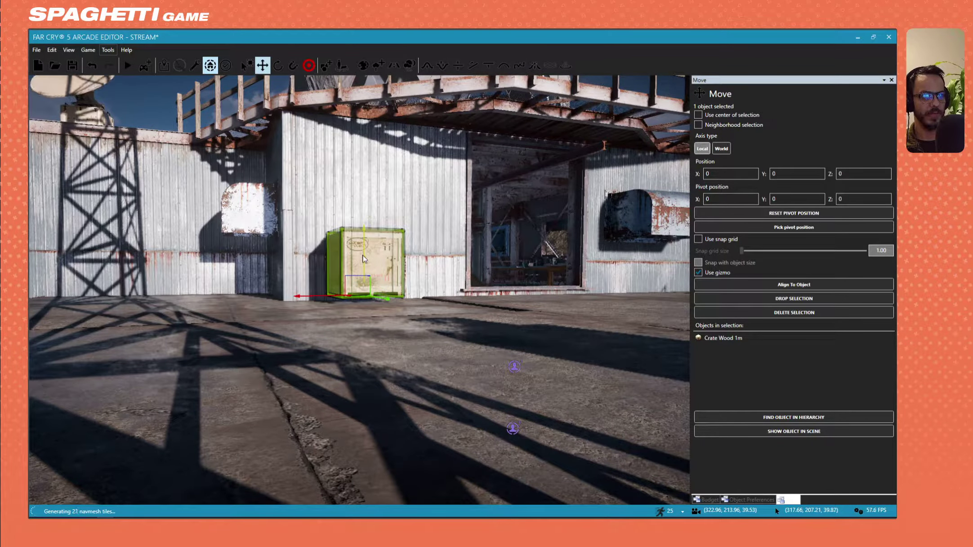
# Step: Survey the yard, the helipad and the path by the watchtower to judge the spacing of the outpost's structures
pyautogui.moveTo(365, 258)
pyautogui.mouseDown(button='right')
pyautogui.moveTo(340, 297)
pyautogui.moveTo(335, 261)
pyautogui.moveTo(359, 272)
pyautogui.moveTo(331, 272)
pyautogui.moveTo(411, 284)
pyautogui.moveTo(311, 290)
pyautogui.moveTo(348, 292)
pyautogui.moveTo(362, 278)
pyautogui.mouseUp(button='right')
pyautogui.press('s')
pyautogui.press('a')
pyautogui.press('w')
pyautogui.press('w')
pyautogui.press('w')
pyautogui.press('s')
pyautogui.press('s')
pyautogui.press('w')
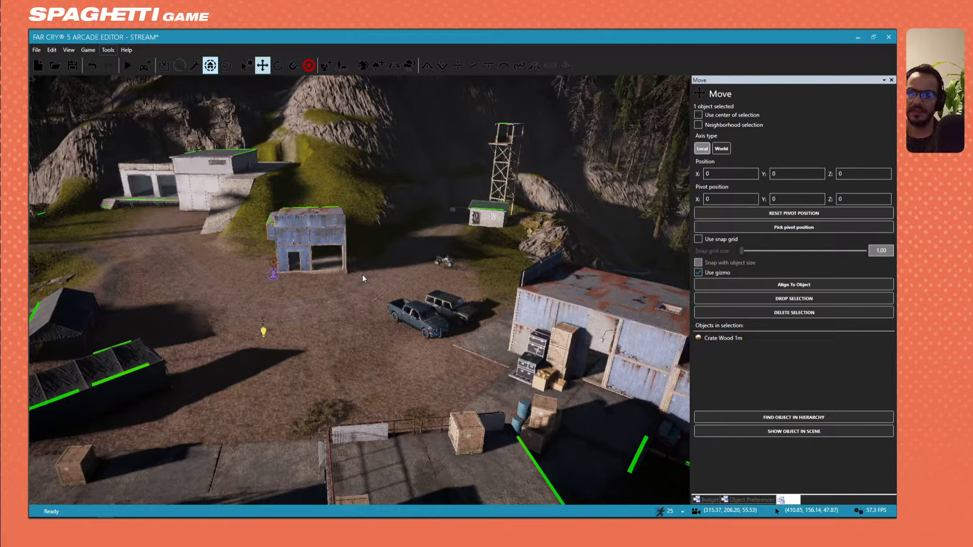
pyautogui.press('s')
pyautogui.moveTo(367, 183); pyautogui.dragTo(343, 186, button='right')
pyautogui.press('s')
pyautogui.press('a')
pyautogui.press('w')
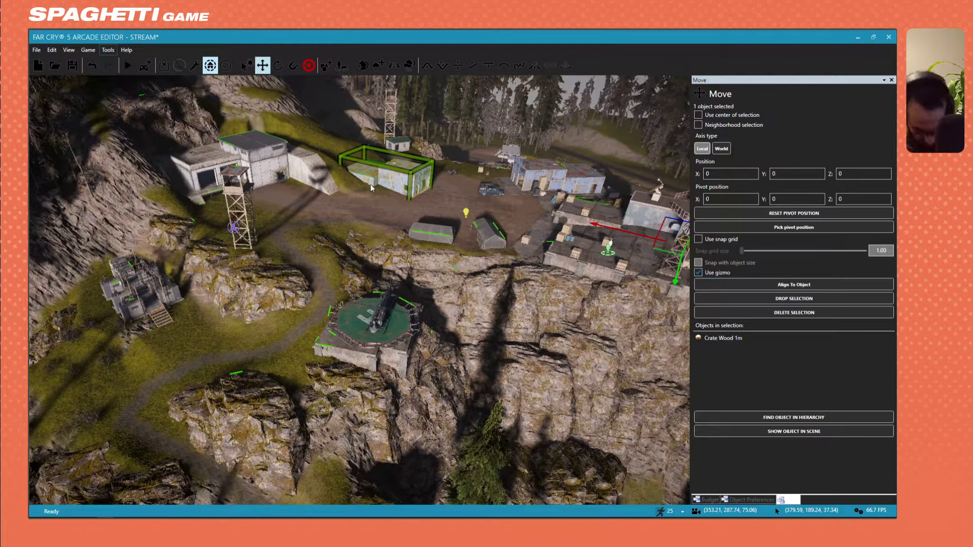
pyautogui.moveTo(371, 187); pyautogui.dragTo(346, 161, button='right')
pyautogui.press('w')
pyautogui.press('w')
pyautogui.press('s')
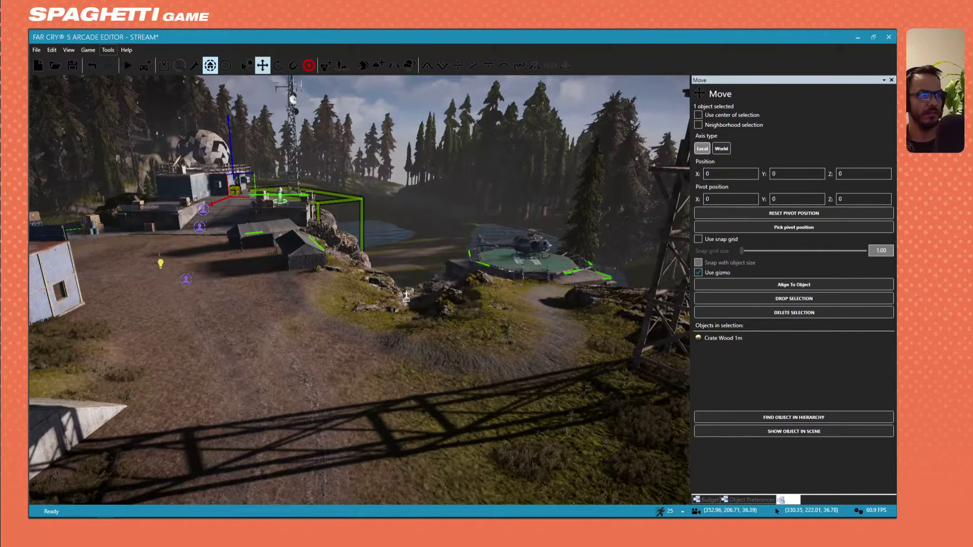
# Step: Move one Tent Research Lab from the yard's cliff edge onto the grass beside the watchtower and adjust its height
pyautogui.moveTo(319, 217); pyautogui.dragTo(319, 218, button='right')
pyautogui.click(96, 253)
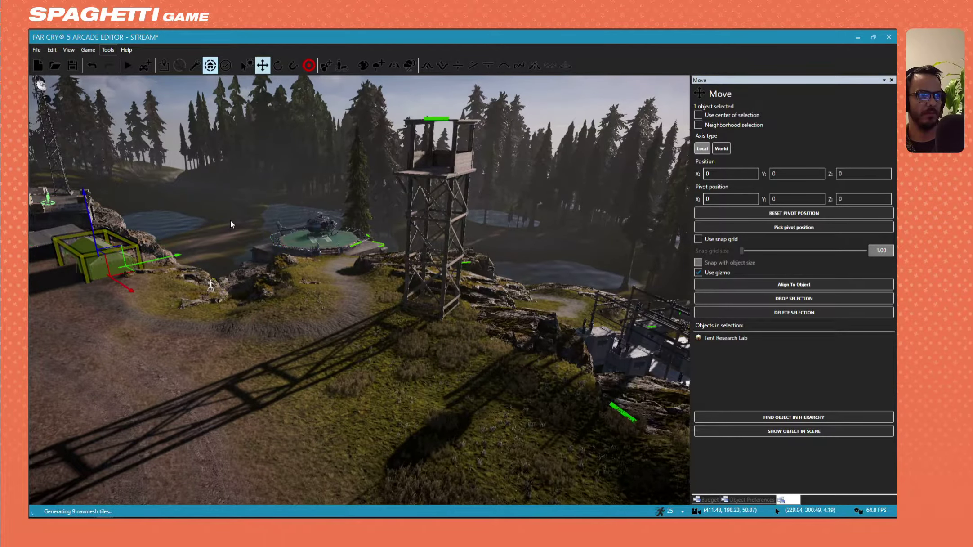
pyautogui.press('s')
pyautogui.moveTo(230, 220)
pyautogui.mouseDown(button='right')
pyautogui.moveTo(315, 242)
pyautogui.moveTo(227, 236)
pyautogui.mouseUp(button='right')
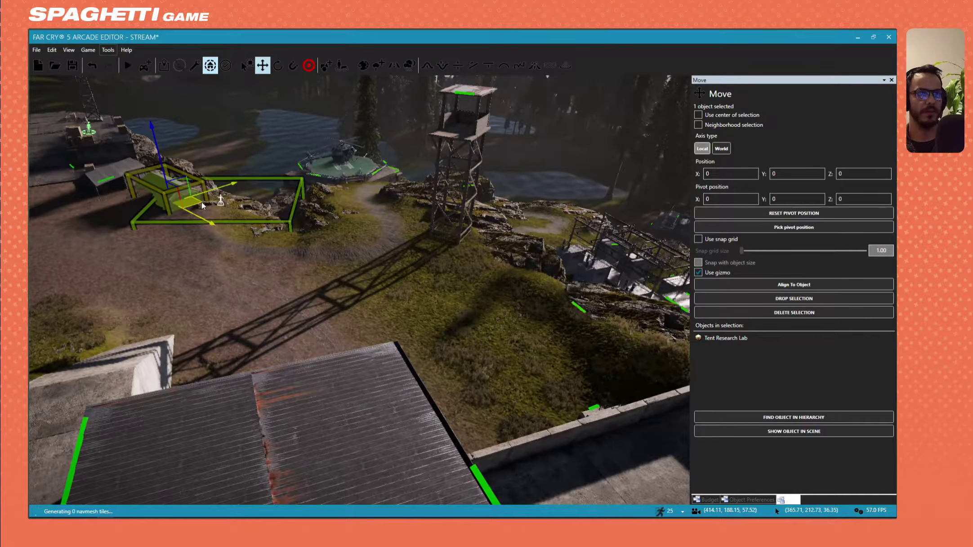
pyautogui.moveTo(202, 201); pyautogui.dragTo(499, 292)
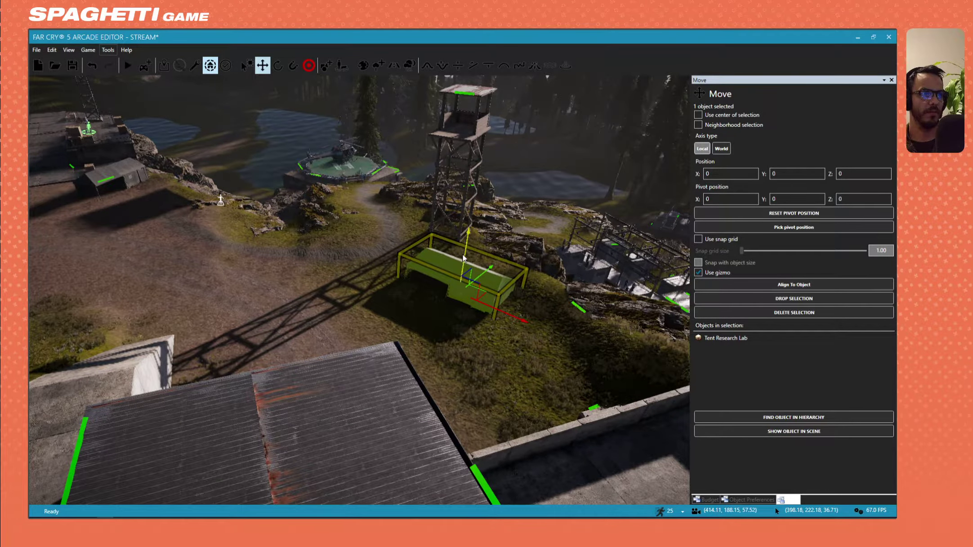
pyautogui.moveTo(466, 255); pyautogui.dragTo(466, 246)
# Step: Move the remaining Tent Research Lab from the cliff edge to the grass next to the relocated tent
pyautogui.click(127, 178)
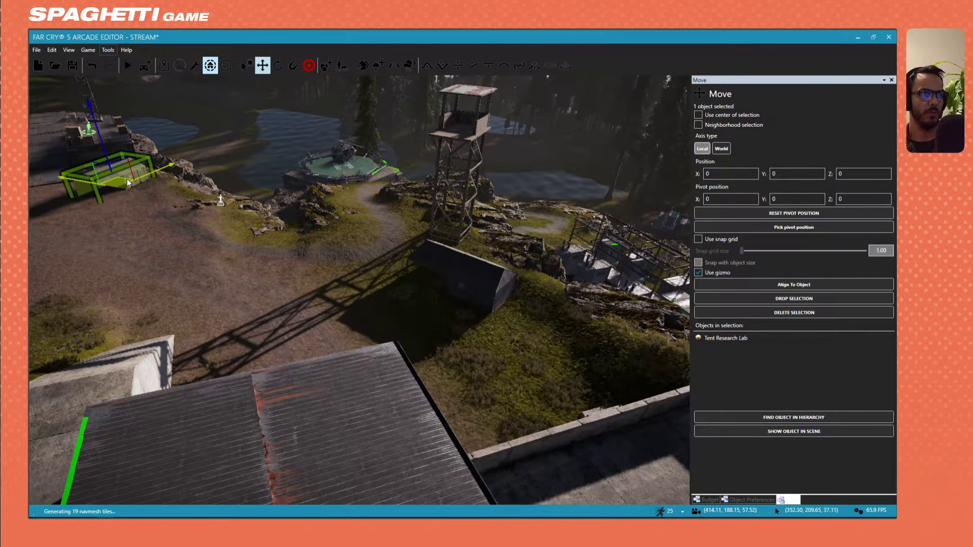
pyautogui.moveTo(128, 179); pyautogui.dragTo(488, 326)
pyautogui.moveTo(487, 326); pyautogui.dragTo(499, 274, button='right')
pyautogui.press('w')
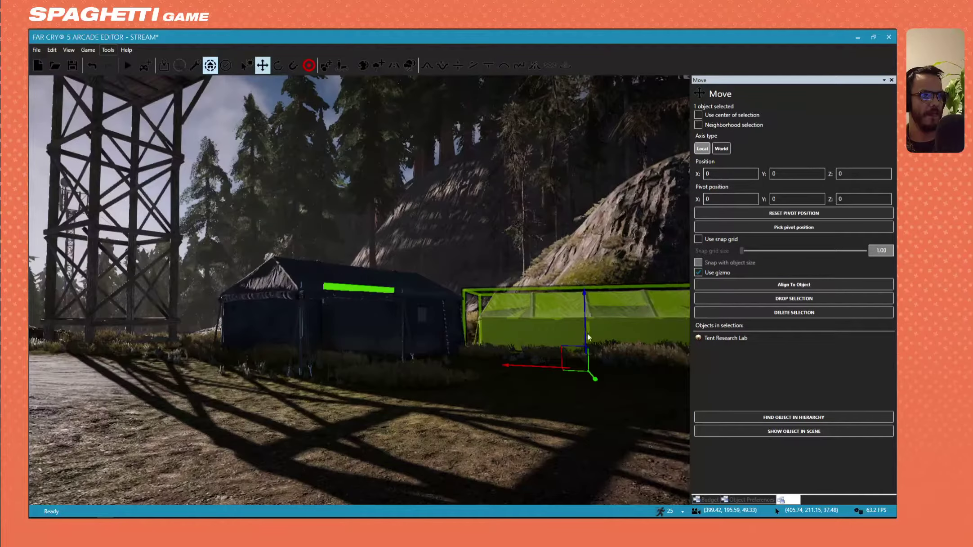
# Step: Adjust the height of both relocated research tents so they sit on the grass
pyautogui.moveTo(586, 328); pyautogui.dragTo(585, 321)
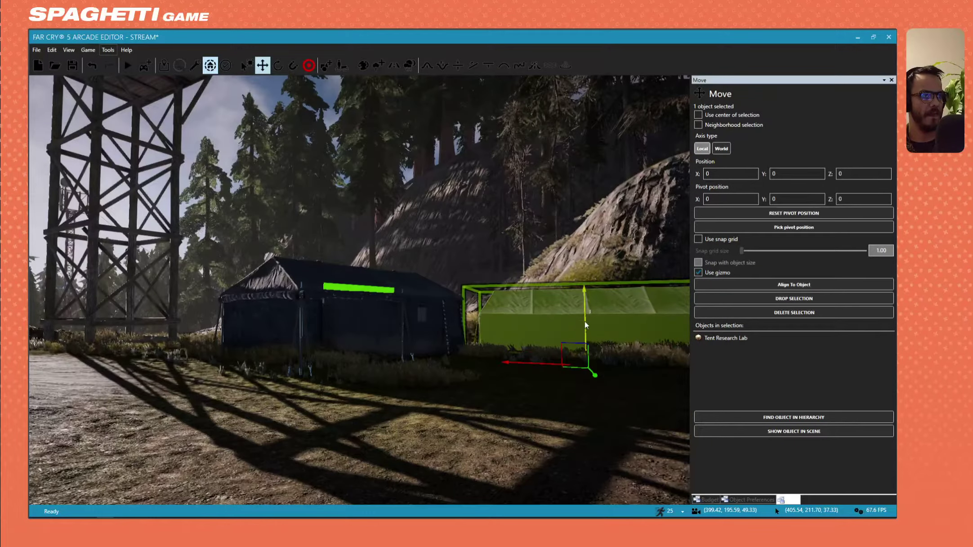
pyautogui.click(357, 307)
pyautogui.moveTo(359, 306); pyautogui.dragTo(358, 315)
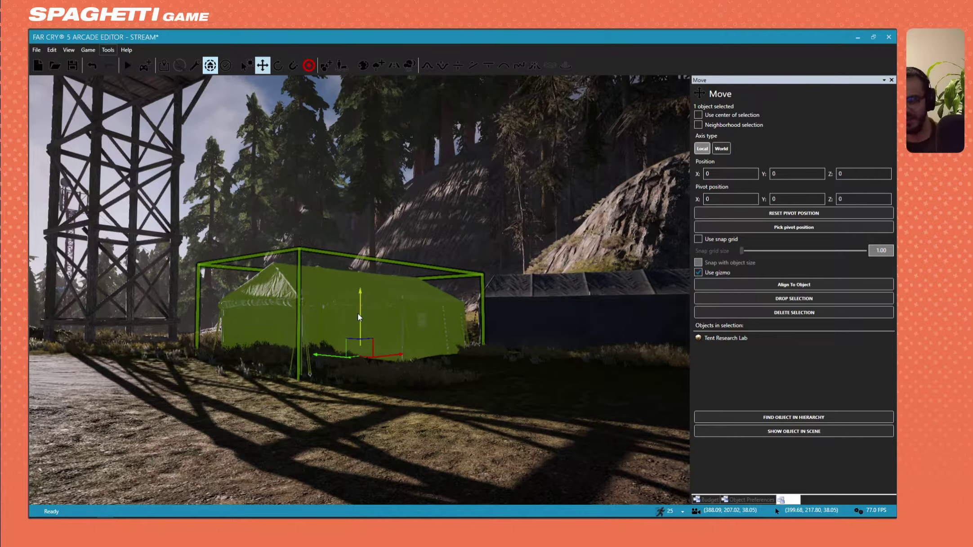
# Step: Rotate the research tent nearer the concrete bunker about its vertical axis so its awning side faces the other tent's forecourt
pyautogui.moveTo(357, 317); pyautogui.dragTo(266, 252, button='right')
pyautogui.press('s')
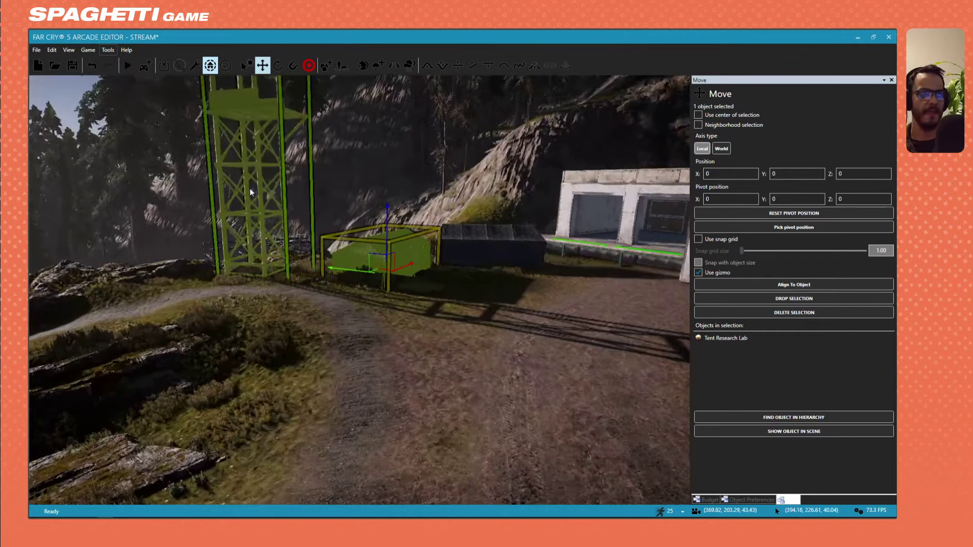
pyautogui.click(389, 299)
pyautogui.press('w')
pyautogui.moveTo(373, 288); pyautogui.dragTo(405, 273, button='right')
pyautogui.click(373, 288)
pyautogui.press('s')
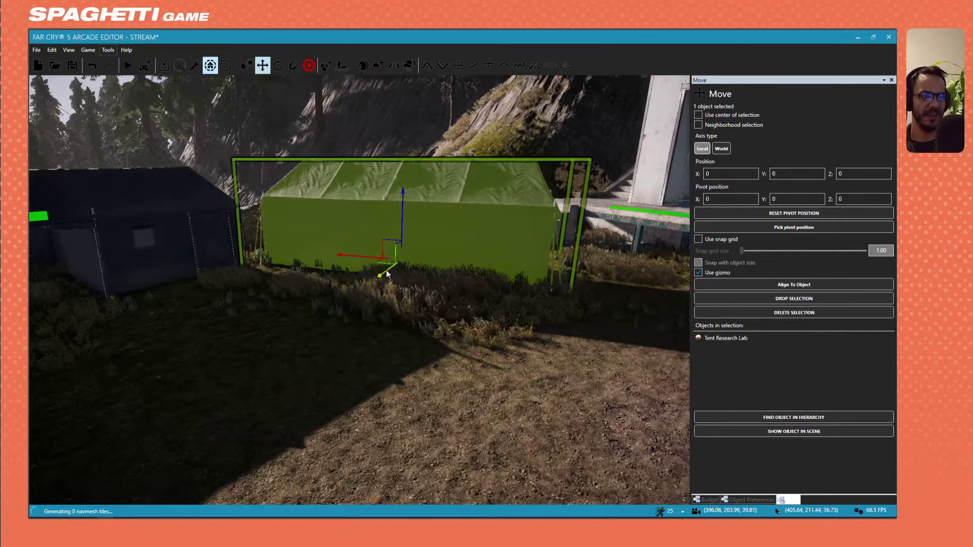
pyautogui.click(278, 65)
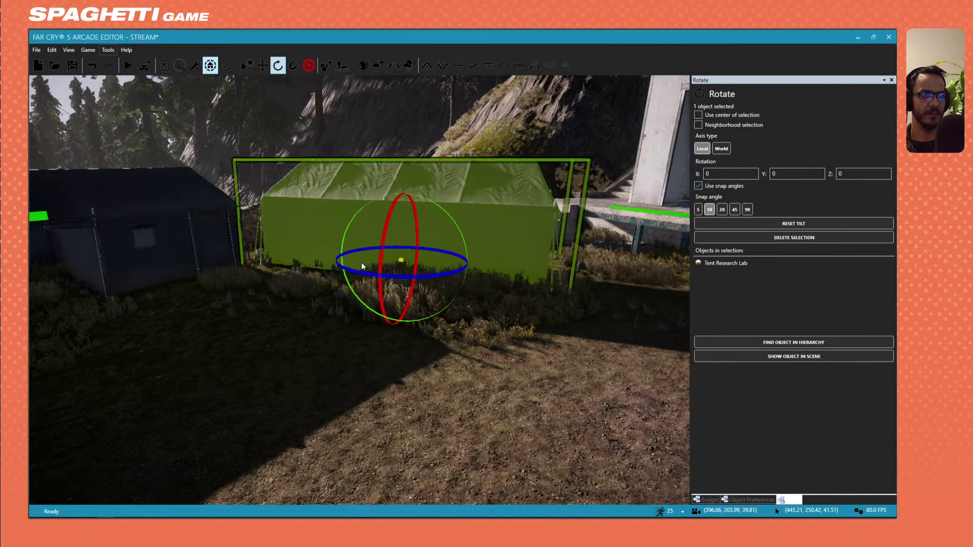
pyautogui.moveTo(401, 276); pyautogui.dragTo(567, 287)
pyautogui.moveTo(566, 287); pyautogui.dragTo(388, 232, button='right')
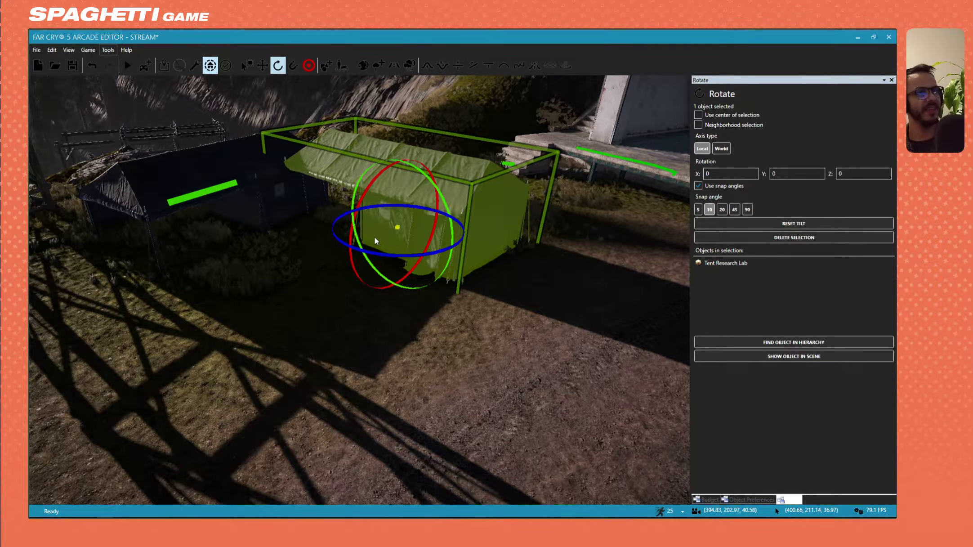
# Step: Move the rotated research tent farther from its neighbour, toward the concrete bunker, and check the arrangement from above
pyautogui.click(309, 66)
pyautogui.click(226, 66)
pyautogui.moveTo(376, 228); pyautogui.dragTo(413, 255, button='middle')
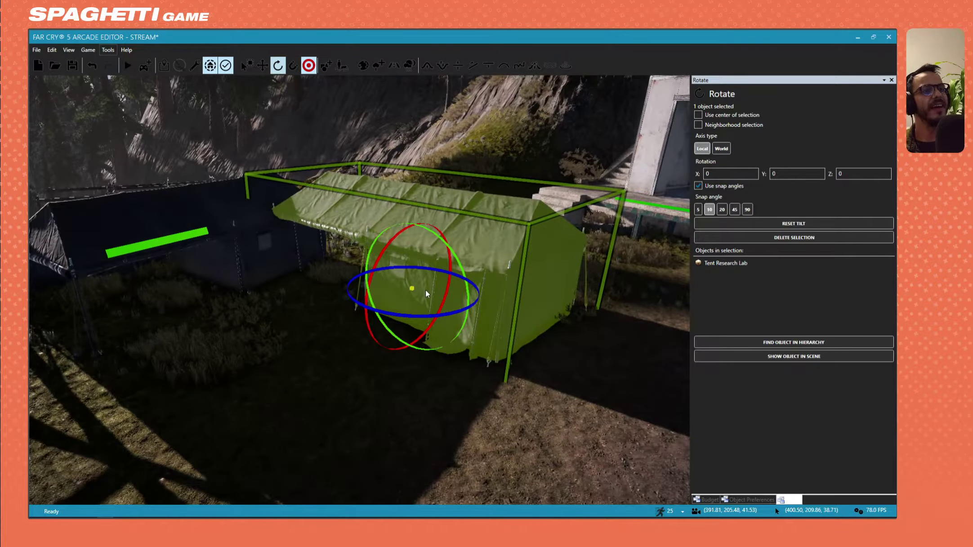
pyautogui.click(260, 67)
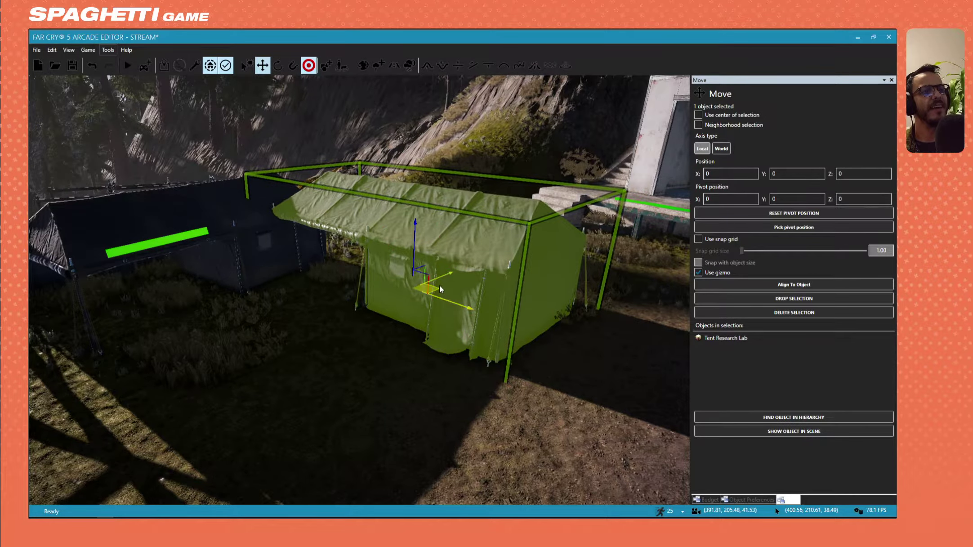
pyautogui.moveTo(439, 287); pyautogui.dragTo(490, 266)
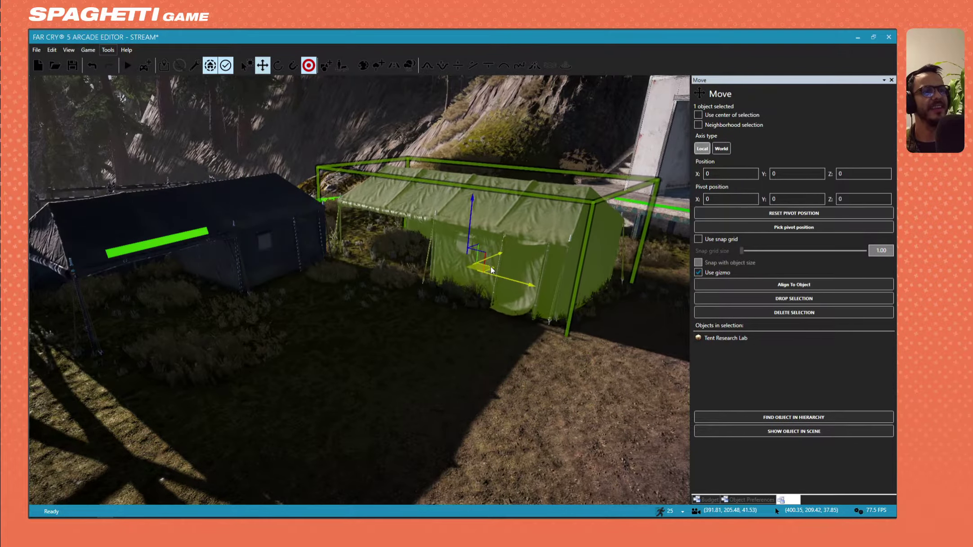
pyautogui.press('w')
pyautogui.moveTo(490, 266); pyautogui.dragTo(356, 272, button='right')
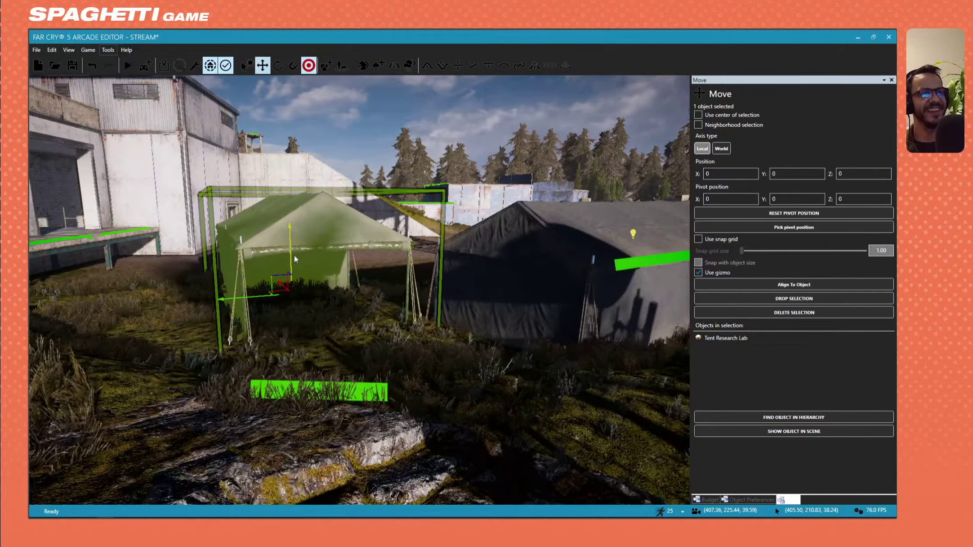
pyautogui.press('w')
pyautogui.moveTo(309, 242); pyautogui.dragTo(510, 114, button='right')
pyautogui.press('s')
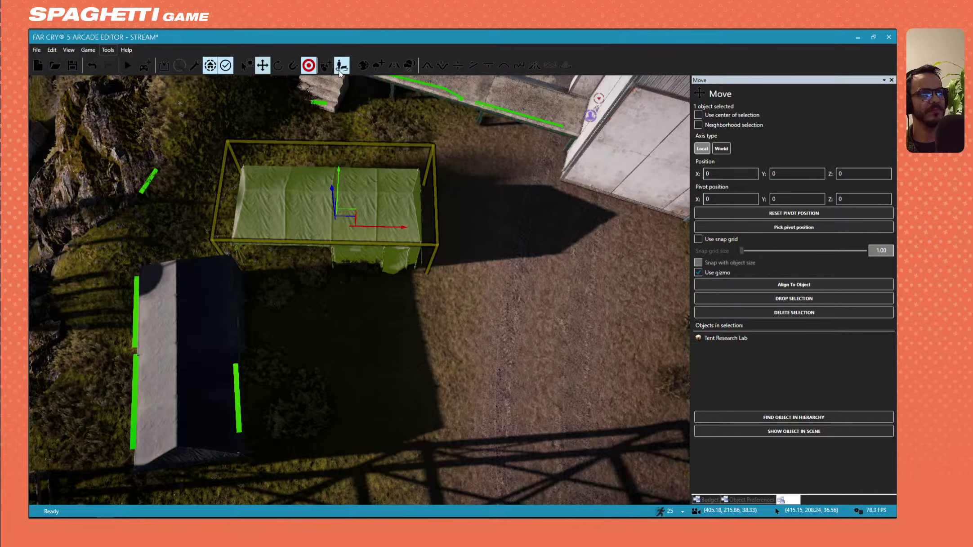
# Step: Clear the grass vegetation in front of the tents and under the awning with a brush radius of 1.00
pyautogui.click(378, 65)
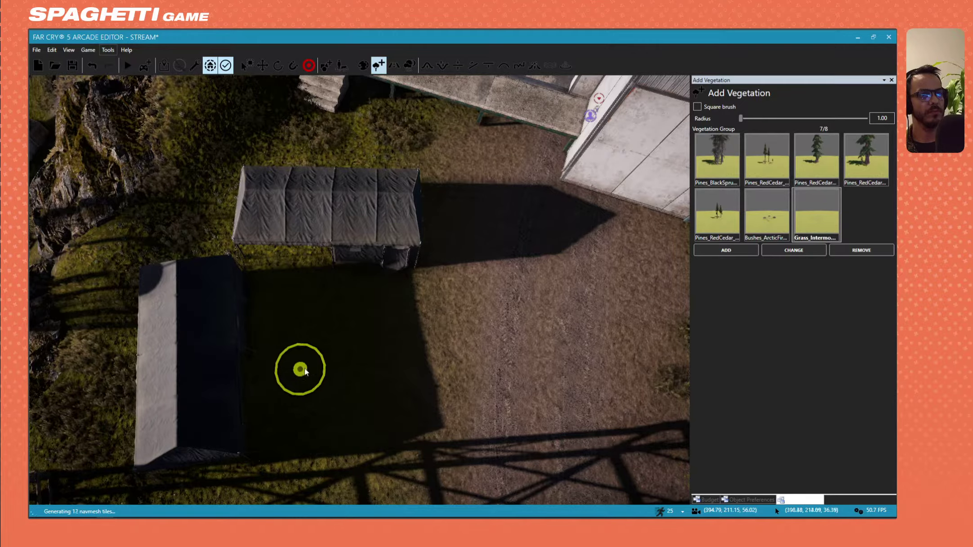
pyautogui.press('w')
pyautogui.moveTo(304, 371); pyautogui.dragTo(203, 329, button='right')
pyautogui.scroll(-2, 390, 303)
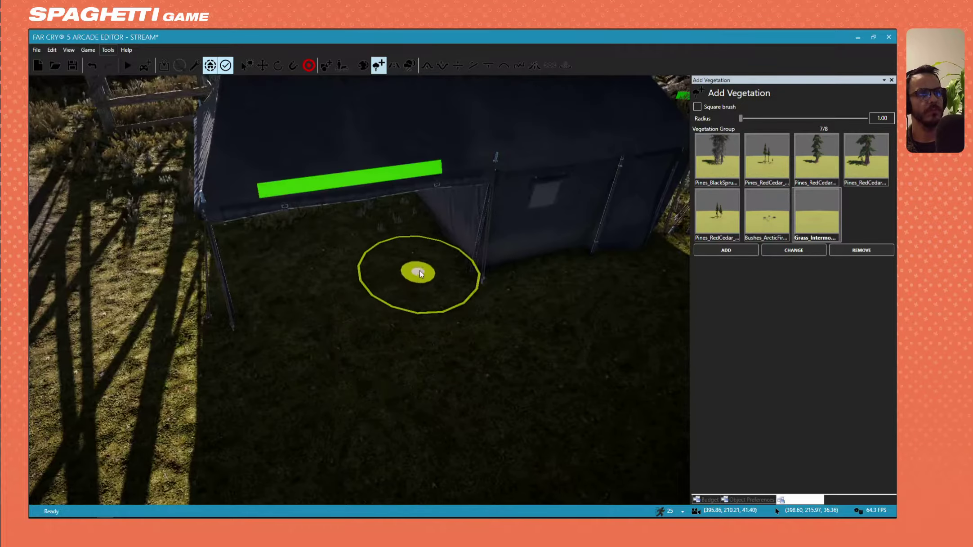
pyautogui.moveTo(419, 271)
pyautogui.mouseDown()
pyautogui.moveTo(258, 230)
pyautogui.moveTo(370, 216)
pyautogui.mouseUp()
pyautogui.moveTo(371, 216); pyautogui.dragTo(384, 254, button='right')
pyautogui.scroll(-3, 384, 255)
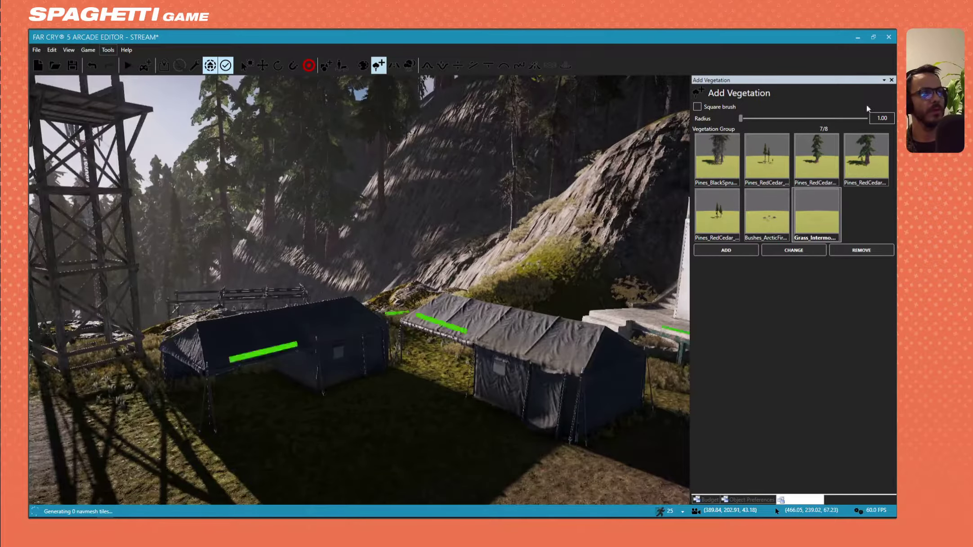
# Step: Paint the ground in front of the two research tents with the Generic_Dirt texture using a brush radius of 3.00
pyautogui.click(363, 65)
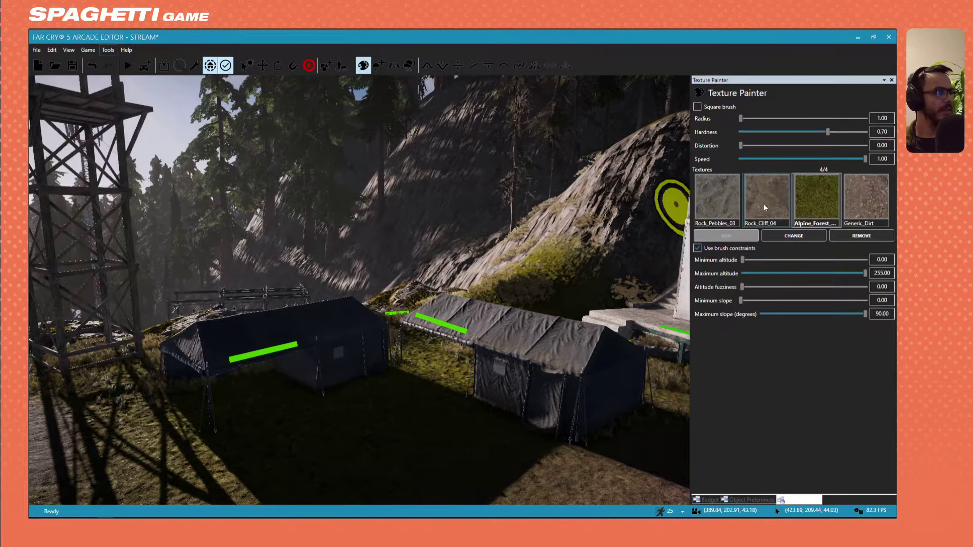
pyautogui.click(866, 198)
pyautogui.moveTo(449, 234); pyautogui.dragTo(475, 217, button='right')
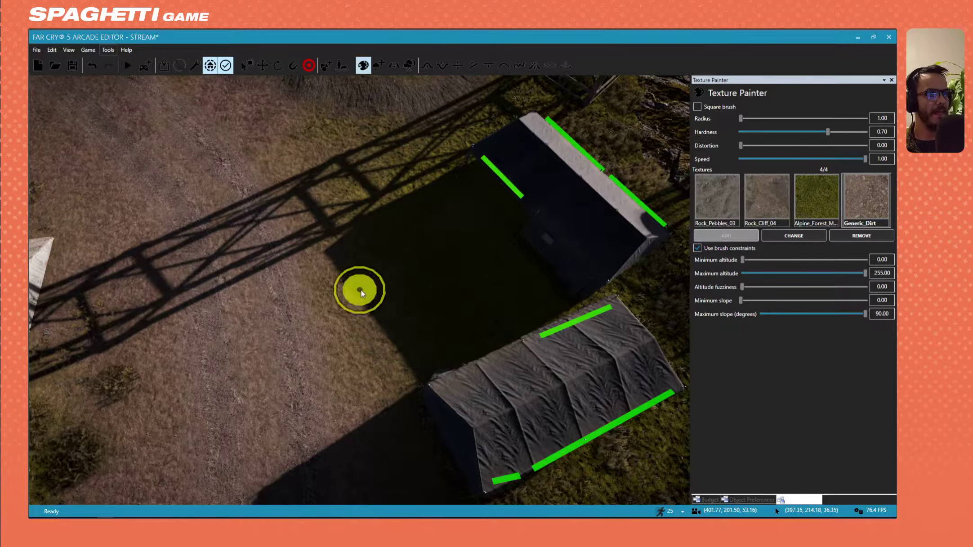
pyautogui.keyDown('ctrl'); pyautogui.scroll(1, 361, 289); pyautogui.keyUp('ctrl')
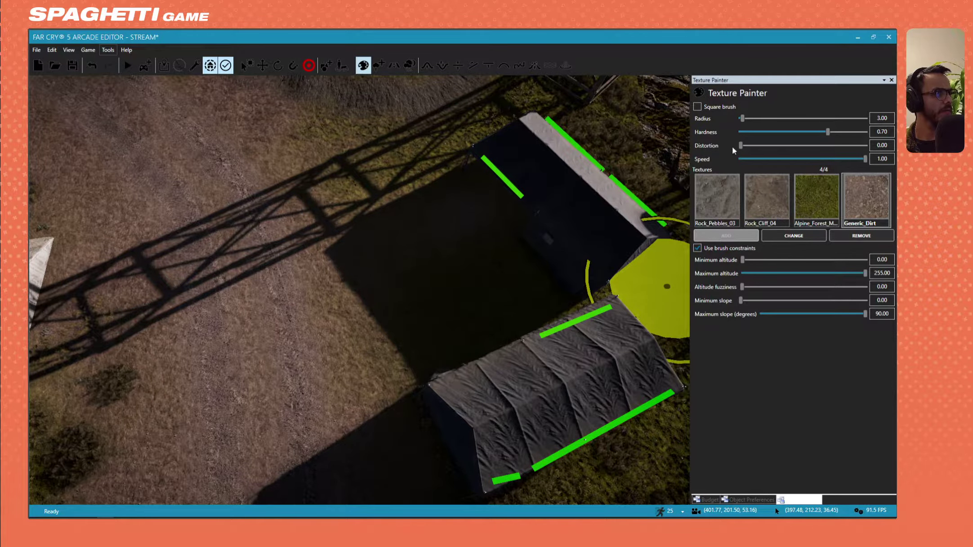
pyautogui.moveTo(414, 195); pyautogui.dragTo(438, 195, button='right')
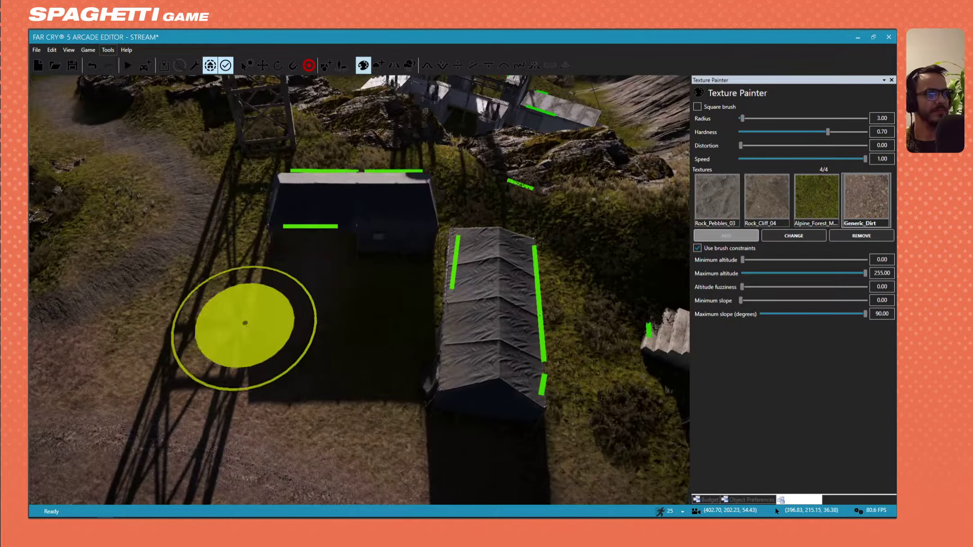
pyautogui.moveTo(326, 296); pyautogui.dragTo(397, 282, button='right')
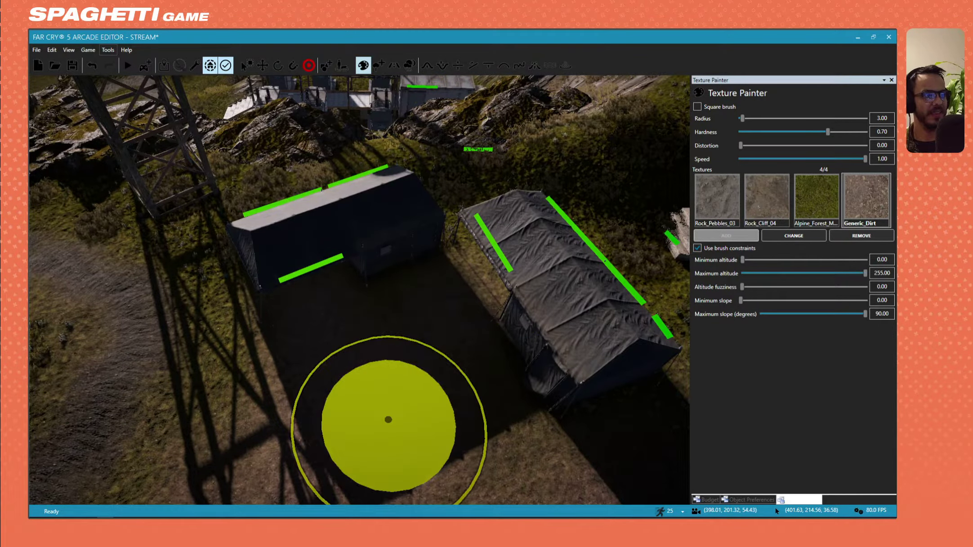
pyautogui.moveTo(341, 433); pyautogui.dragTo(338, 434, button='right')
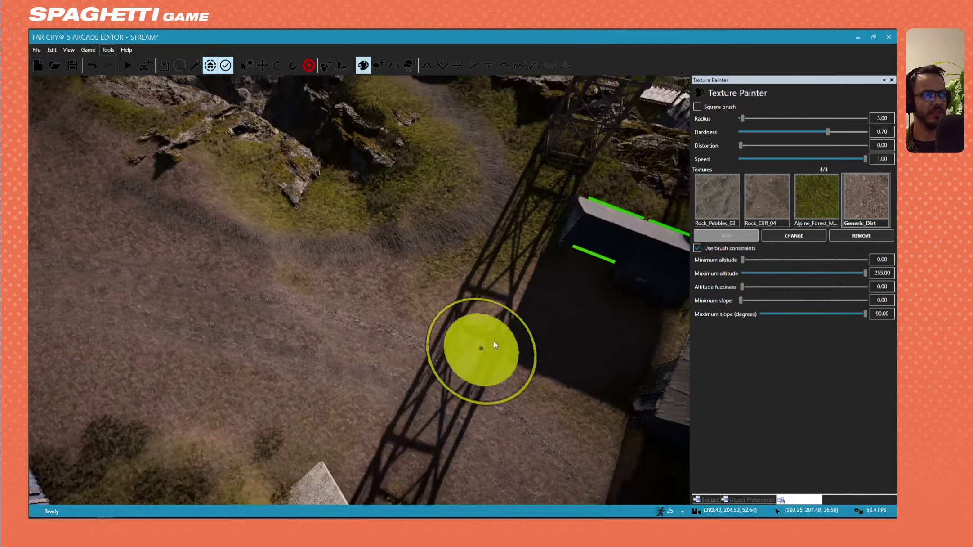
pyautogui.moveTo(494, 345)
pyautogui.mouseDown(button='right')
pyautogui.moveTo(405, 311)
pyautogui.moveTo(389, 349)
pyautogui.moveTo(439, 392)
pyautogui.moveTo(487, 410)
pyautogui.moveTo(467, 400)
pyautogui.moveTo(439, 276)
pyautogui.mouseUp(button='right')
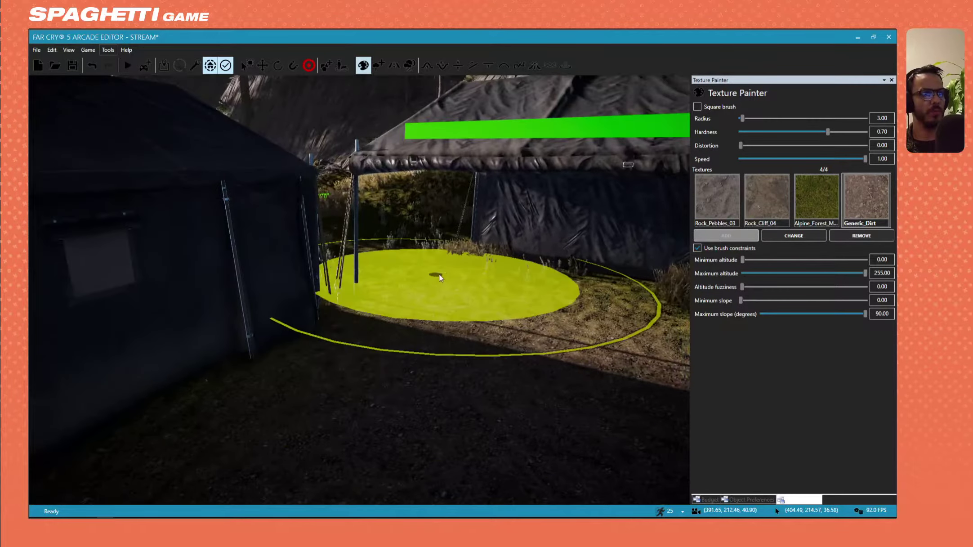
# Step: Clear the grass vegetation under the awning of the tent nearer the concrete bunker with a brush radius of 1.00
pyautogui.click(384, 66)
pyautogui.keyDown('ctrl'); pyautogui.moveTo(539, 283); pyautogui.dragTo(482, 269); pyautogui.keyUp('ctrl')
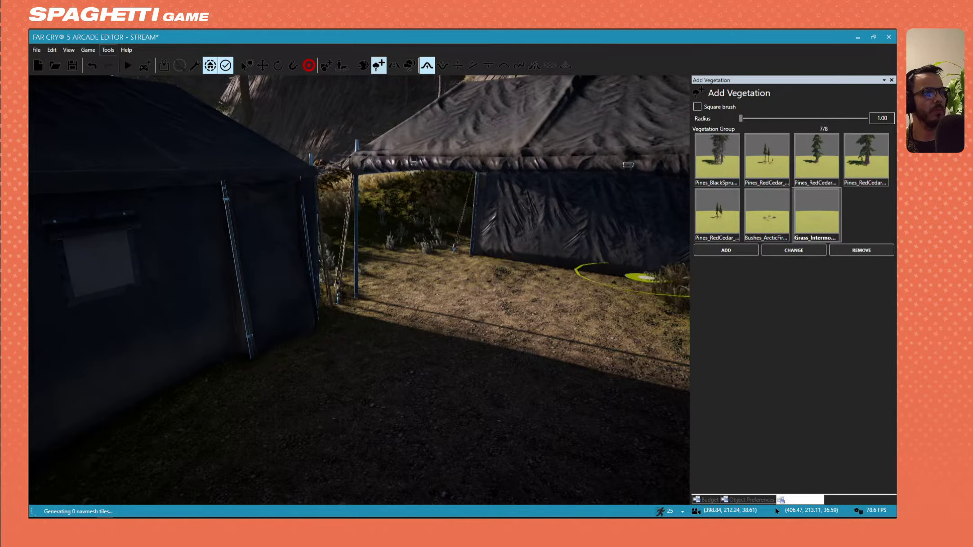
pyautogui.scroll(-2, 674, 287)
pyautogui.moveTo(575, 288); pyautogui.dragTo(437, 312, button='right')
pyautogui.scroll(2, 362, 449)
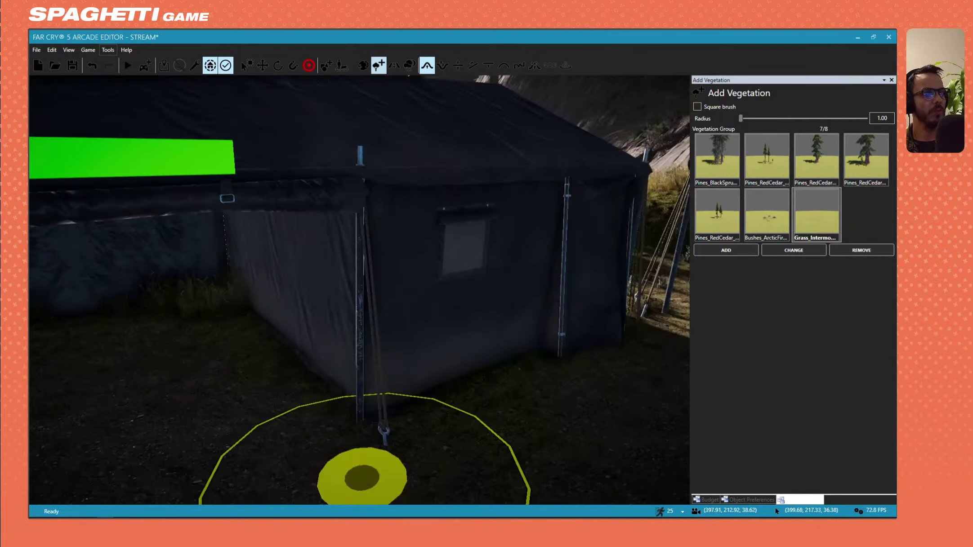
# Step: Remove the remaining grass vegetation under the awning and along the inner wall of the other research tent
pyautogui.moveTo(304, 336); pyautogui.dragTo(366, 288, button='right')
pyautogui.press('w')
pyautogui.keyDown('ctrl'); pyautogui.moveTo(365, 288); pyautogui.dragTo(312, 303); pyautogui.keyUp('ctrl')
pyautogui.moveTo(312, 304); pyautogui.dragTo(288, 301, button='right')
pyautogui.press('s')
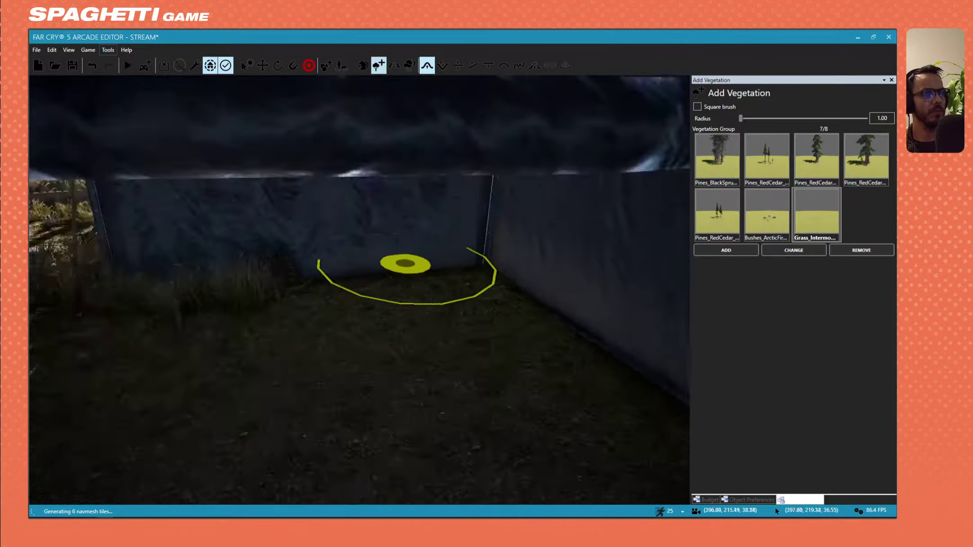
pyautogui.keyDown('ctrl'); pyautogui.moveTo(312, 298); pyautogui.dragTo(160, 287); pyautogui.keyUp('ctrl')
pyautogui.press('s')
pyautogui.moveTo(251, 306)
pyautogui.mouseDown(button='right')
pyautogui.moveTo(431, 305)
pyautogui.moveTo(283, 303)
pyautogui.moveTo(346, 304)
pyautogui.moveTo(294, 302)
pyautogui.mouseUp(button='right')
# Step: Examine the layout of the bunker, watchtower, tents and yard from above
pyautogui.scroll(-2, 346, 303)
pyautogui.scroll(1, 294, 302)
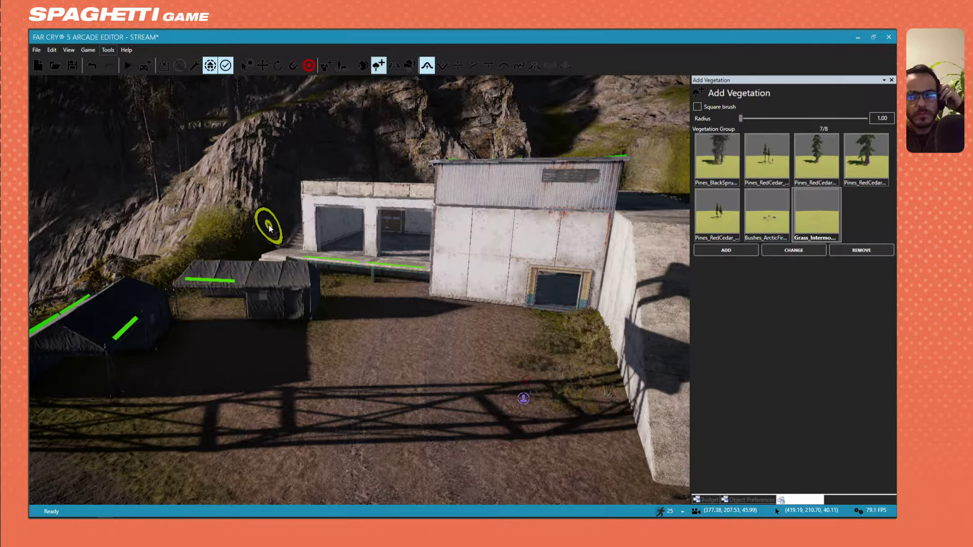
pyautogui.moveTo(234, 237); pyautogui.dragTo(238, 274, button='right')
pyautogui.scroll(-3, 272, 280)
pyautogui.press('s')
pyautogui.moveTo(298, 255); pyautogui.dragTo(323, 270, button='right')
pyautogui.press('s')
pyautogui.press('w')
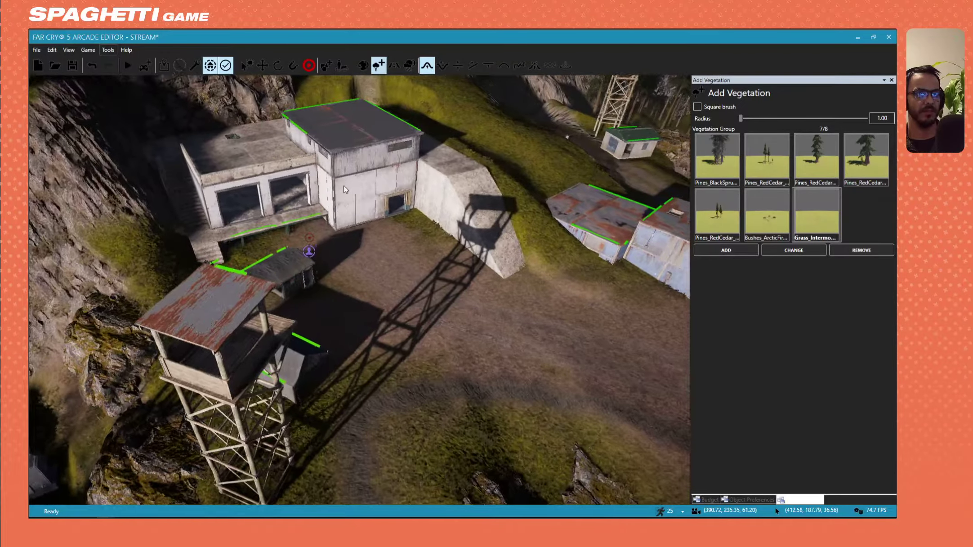
pyautogui.press('d')
pyautogui.press('w')
pyautogui.moveTo(274, 202)
pyautogui.mouseDown(button='right')
pyautogui.moveTo(259, 179)
pyautogui.moveTo(270, 191)
pyautogui.moveTo(249, 177)
pyautogui.moveTo(240, 184)
pyautogui.moveTo(250, 207)
pyautogui.moveTo(310, 204)
pyautogui.moveTo(281, 219)
pyautogui.mouseUp(button='right')
pyautogui.press('w')
pyautogui.press('s')
pyautogui.press('w')
pyautogui.press('s')
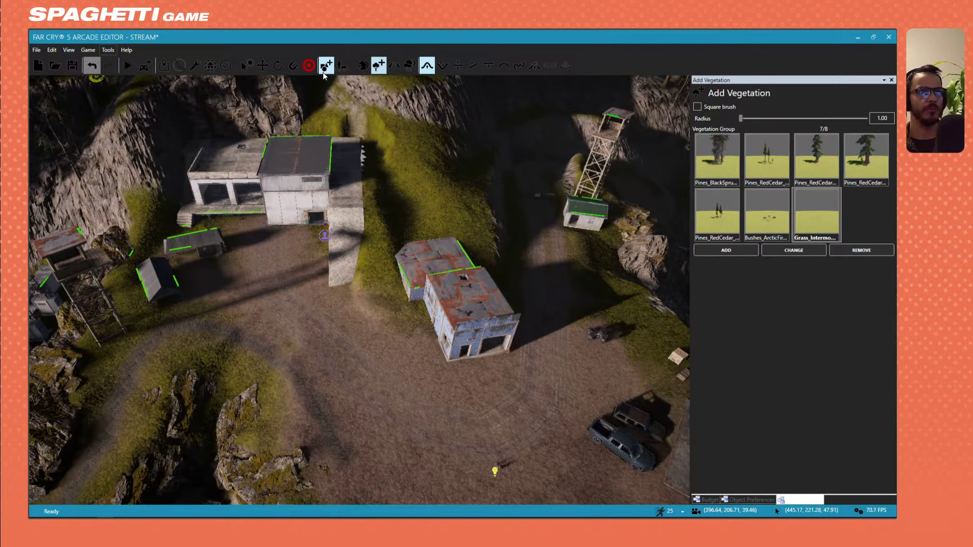
# Step: Move both Tent Research Lab objects from the bunker forecourt to the rocky edge of the central dirt yard
pyautogui.click(191, 242)
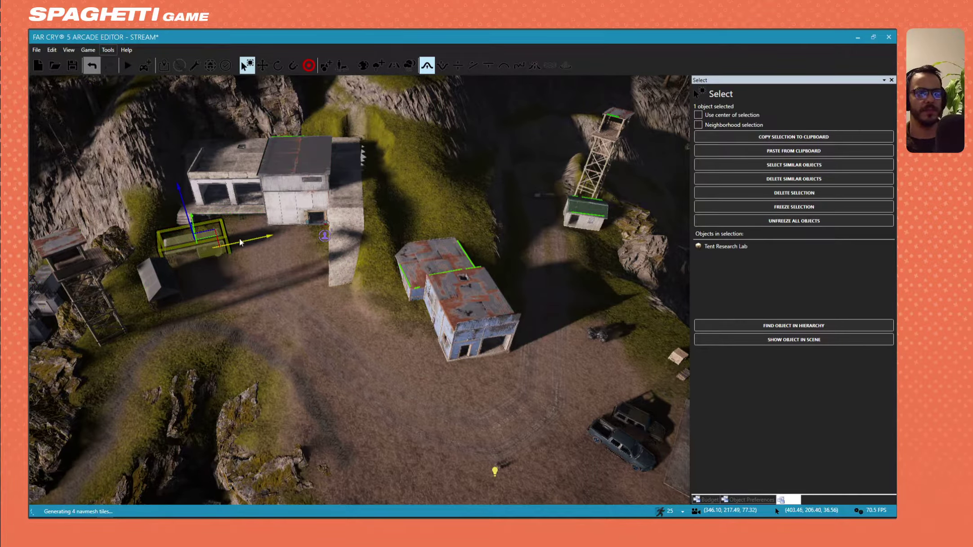
pyautogui.moveTo(240, 239); pyautogui.dragTo(301, 236, button='right')
pyautogui.moveTo(286, 182); pyautogui.dragTo(408, 384)
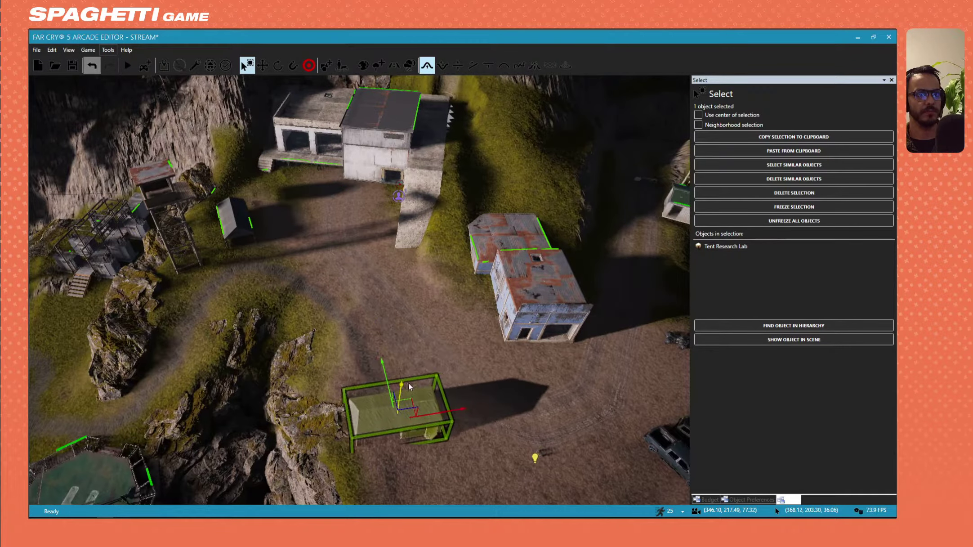
pyautogui.click(250, 219)
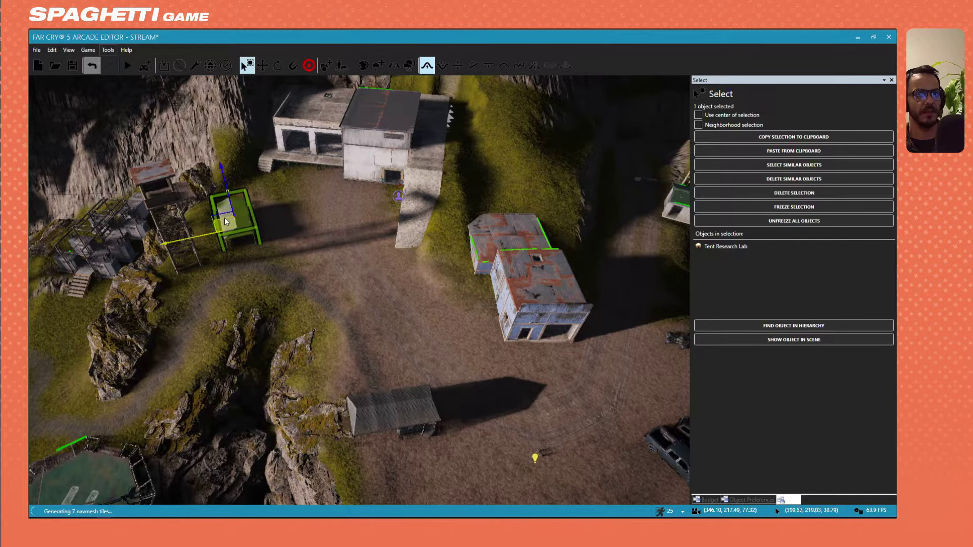
pyautogui.moveTo(225, 217); pyautogui.dragTo(374, 473)
pyautogui.press('w')
pyautogui.moveTo(363, 293); pyautogui.dragTo(234, 268, button='right')
# Step: Select the Concrete Base and place it above the ground in front of the concrete building's raised platform
pyautogui.click(271, 257)
pyautogui.press('s')
pyautogui.moveTo(495, 234); pyautogui.dragTo(467, 229, button='right')
pyautogui.click(135, 346)
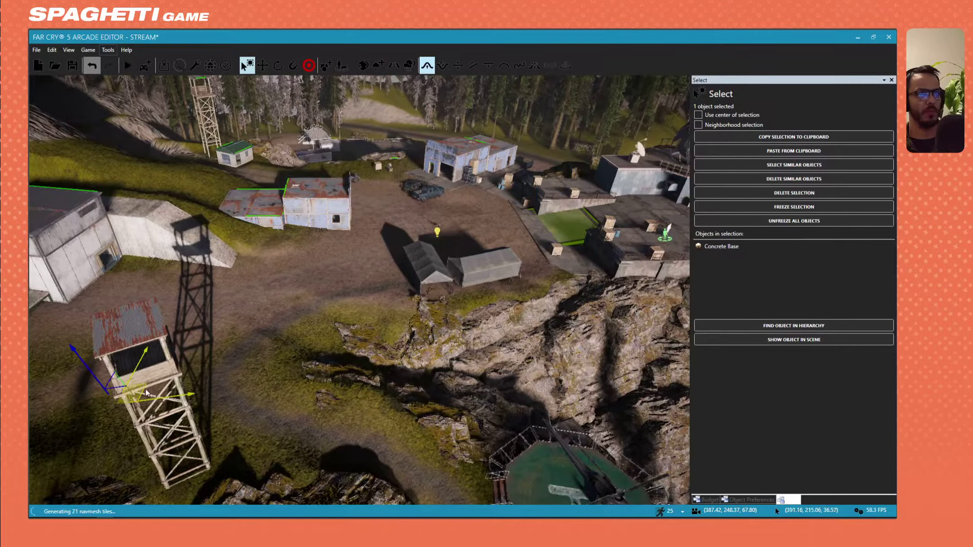
pyautogui.moveTo(134, 346); pyautogui.dragTo(76, 344, button='right')
pyautogui.press('w')
pyautogui.moveTo(395, 310); pyautogui.dragTo(355, 299, button='right')
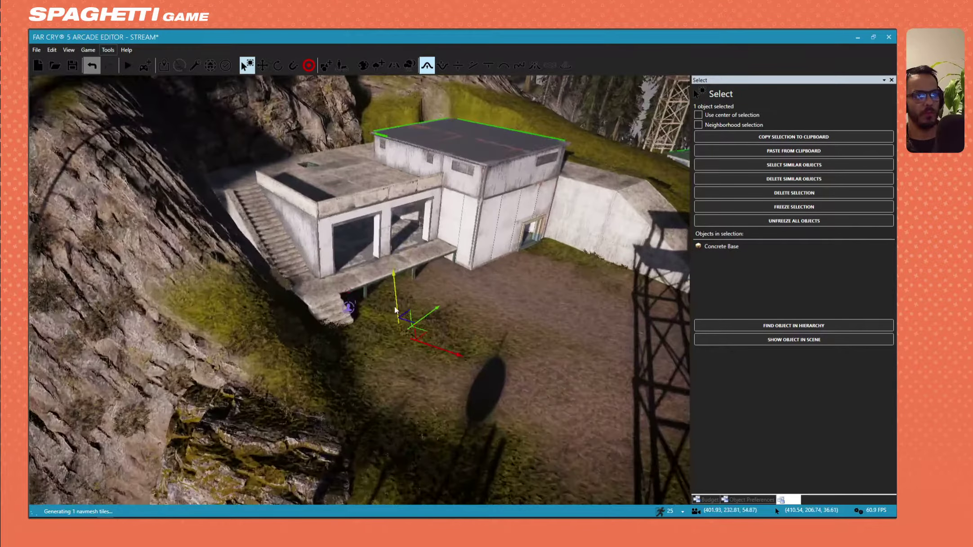
pyautogui.moveTo(400, 209); pyautogui.dragTo(456, 272)
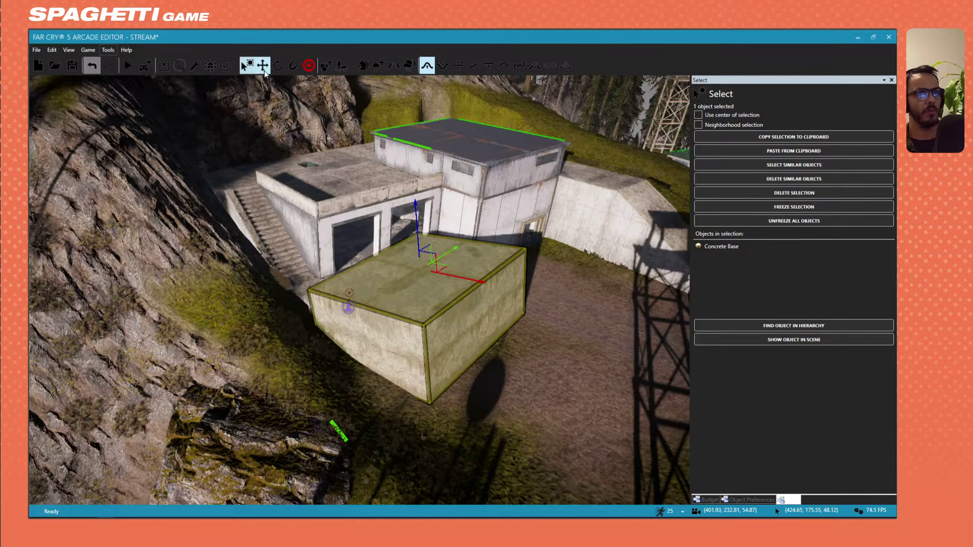
# Step: Rotate and tilt the Concrete Base in 10-degree snaps, then sink it into the ground as a ramp below the platform
pyautogui.click(277, 67)
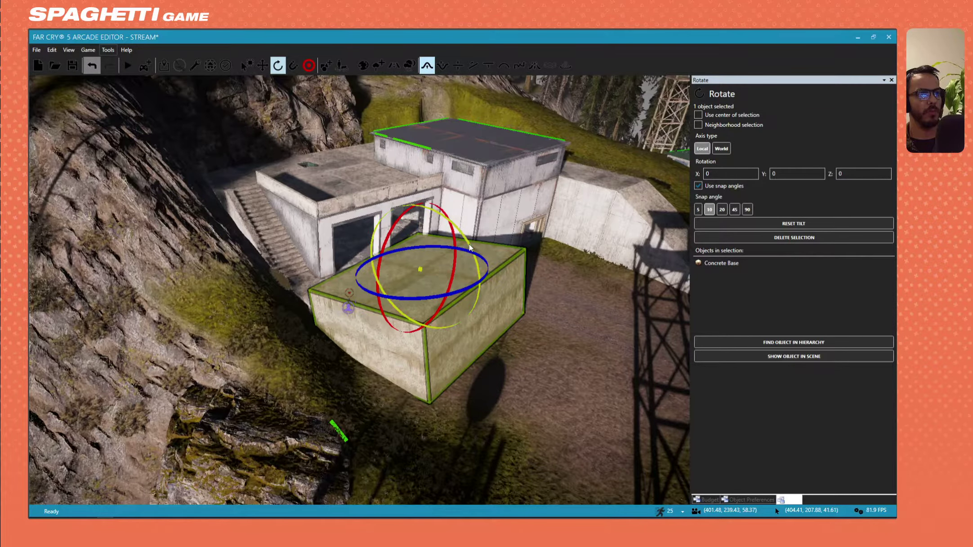
pyautogui.scroll(3, 468, 246)
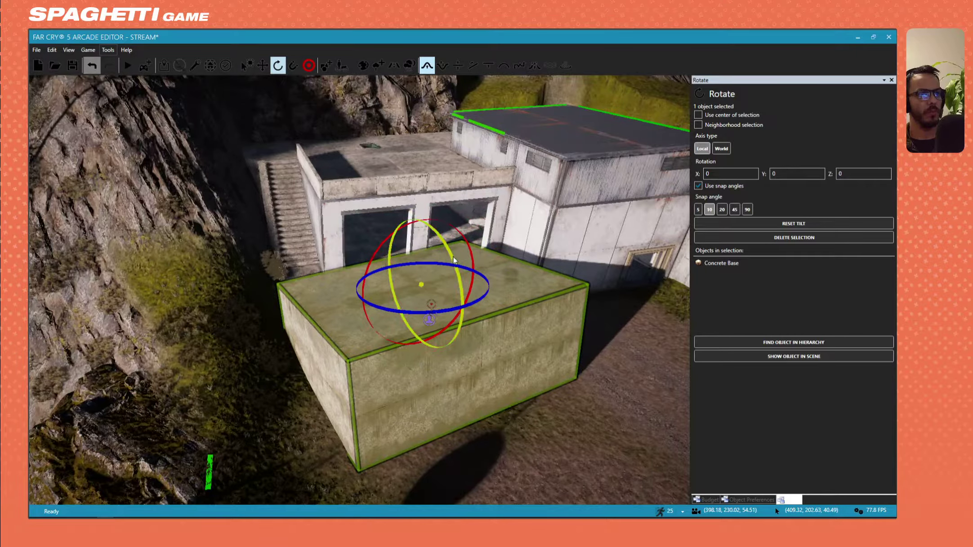
pyautogui.moveTo(454, 260); pyautogui.dragTo(454, 280)
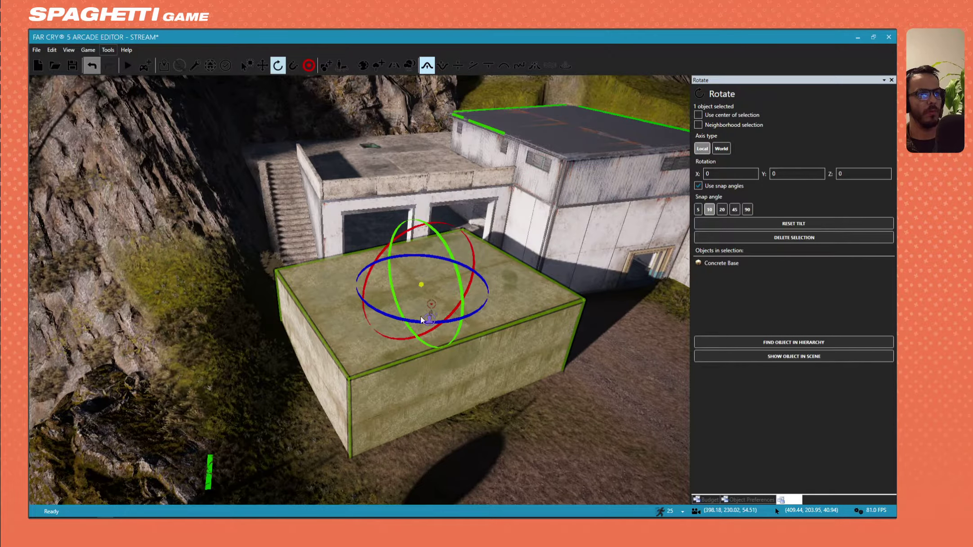
pyautogui.moveTo(430, 320); pyautogui.dragTo(416, 318)
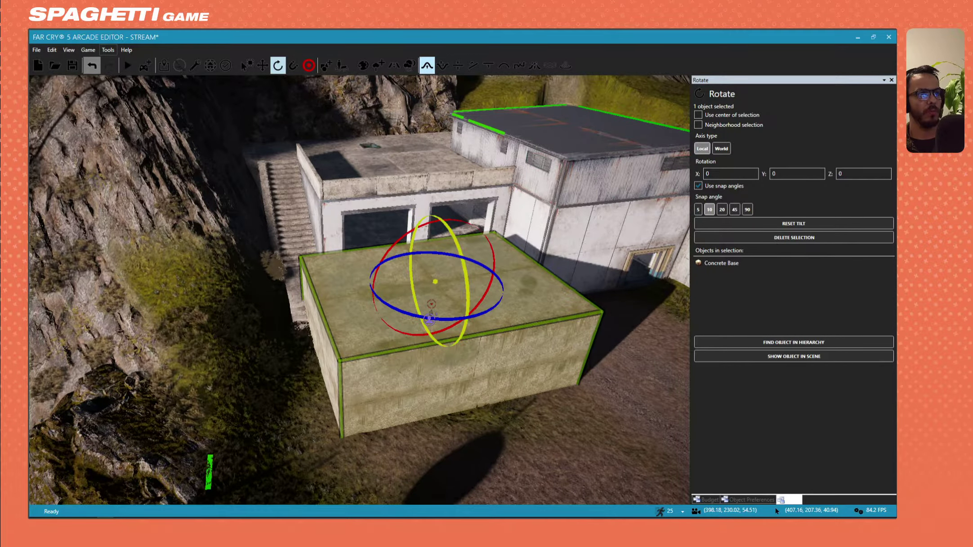
pyautogui.moveTo(418, 222); pyautogui.dragTo(419, 183)
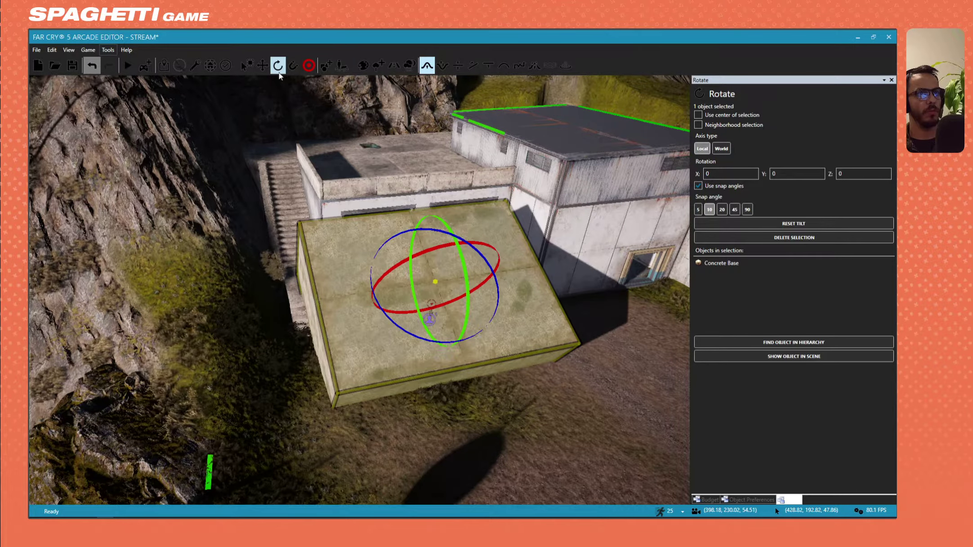
pyautogui.click(263, 65)
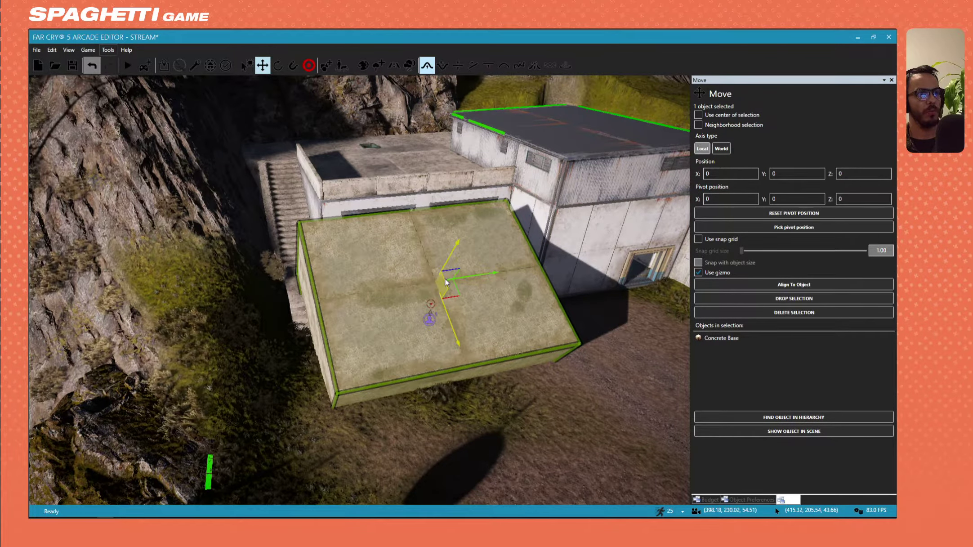
pyautogui.moveTo(444, 281); pyautogui.dragTo(445, 376)
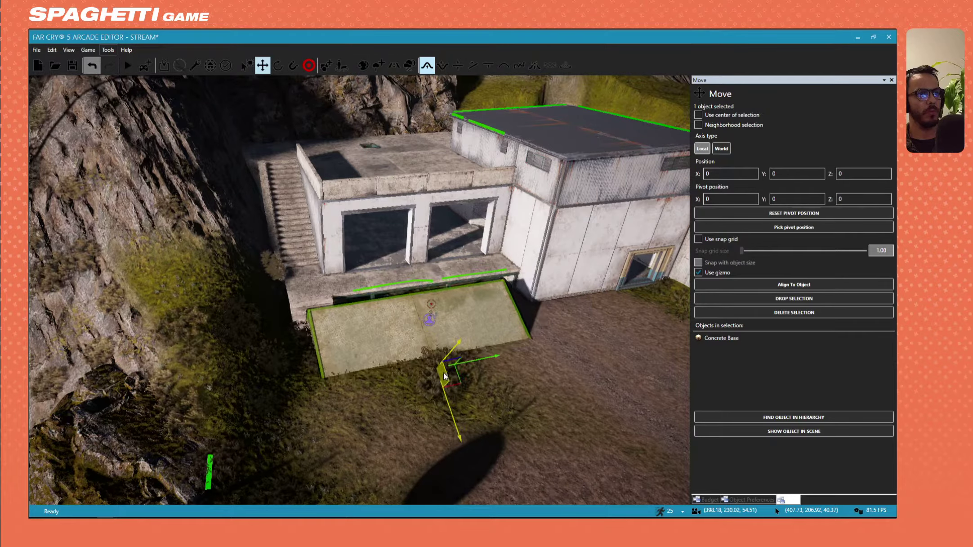
# Step: Reduce the tilt of the Concrete Base ramp and shift its upper edge against the platform
pyautogui.moveTo(408, 325); pyautogui.dragTo(468, 310, button='right')
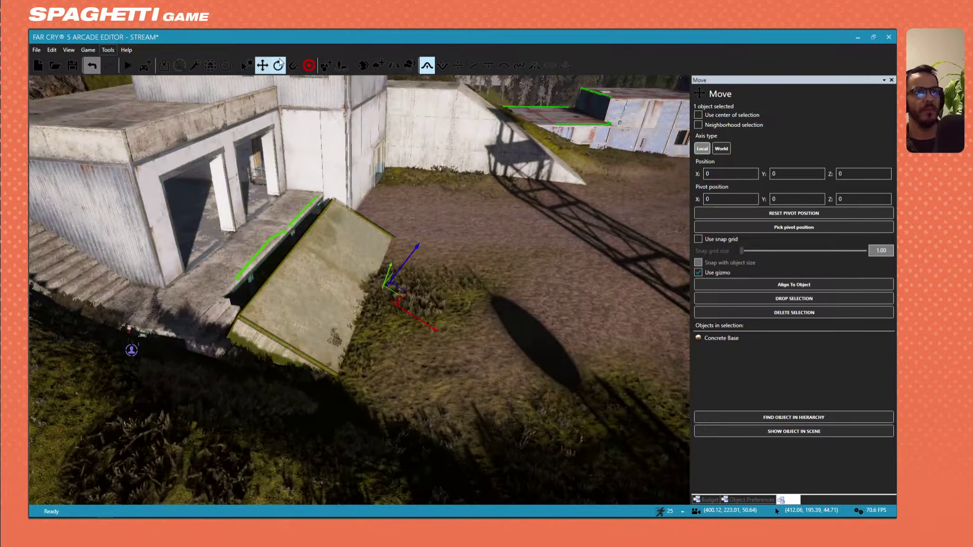
pyautogui.press('e')
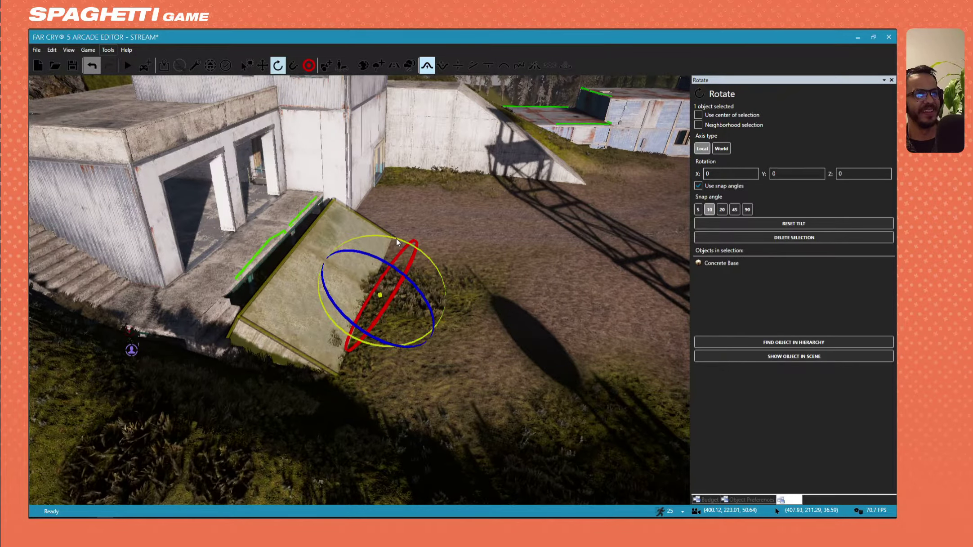
pyautogui.moveTo(396, 239)
pyautogui.mouseDown()
pyautogui.moveTo(370, 235)
pyautogui.moveTo(389, 235)
pyautogui.mouseUp()
pyautogui.press('w')
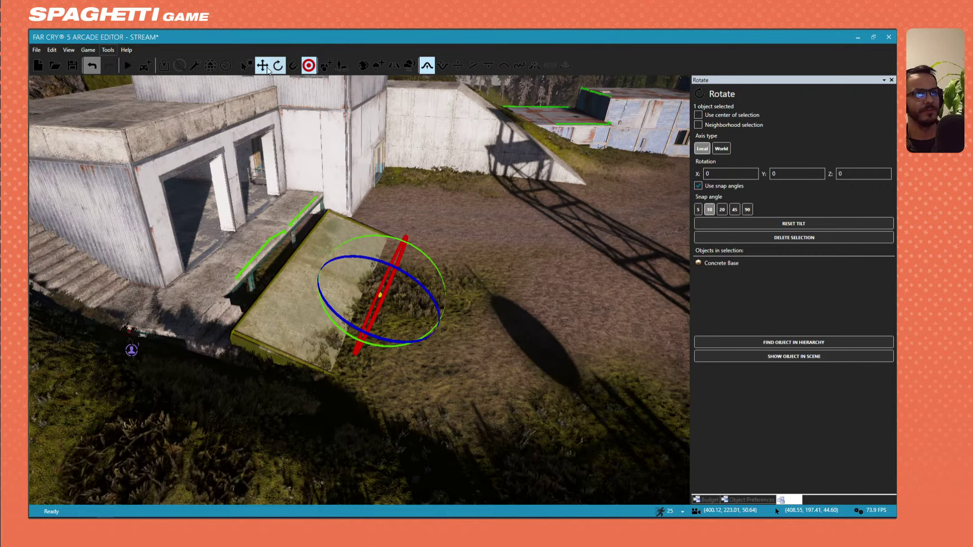
pyautogui.moveTo(400, 295); pyautogui.dragTo(383, 273)
pyautogui.moveTo(384, 273)
pyautogui.mouseDown(button='right')
pyautogui.moveTo(283, 283)
pyautogui.moveTo(367, 272)
pyautogui.mouseUp(button='right')
pyautogui.press('d')
pyautogui.press('a')
pyautogui.moveTo(403, 256); pyautogui.dragTo(400, 263)
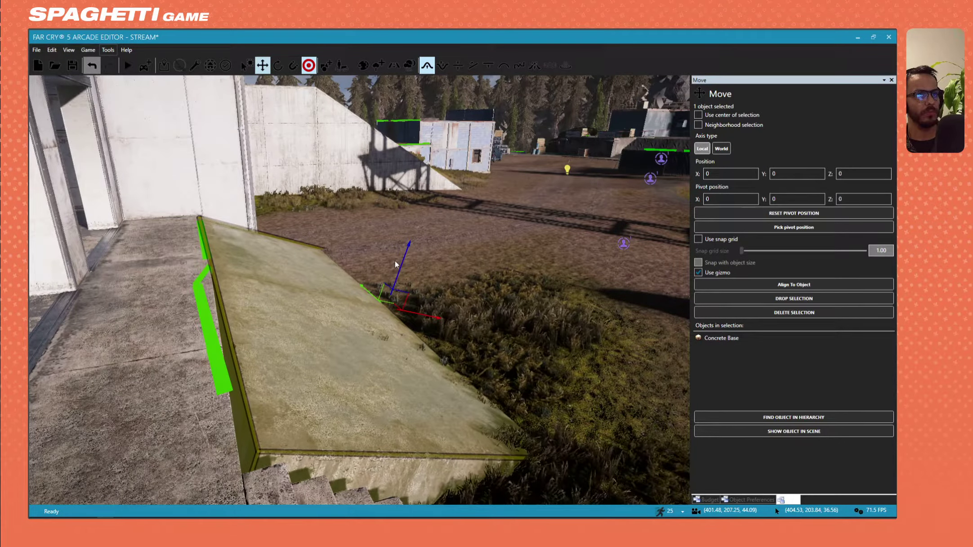
# Step: Snap the Concrete Base to the platform, then move it back so it lies directly in front of the platform's edge
pyautogui.click(294, 66)
pyautogui.click(194, 300)
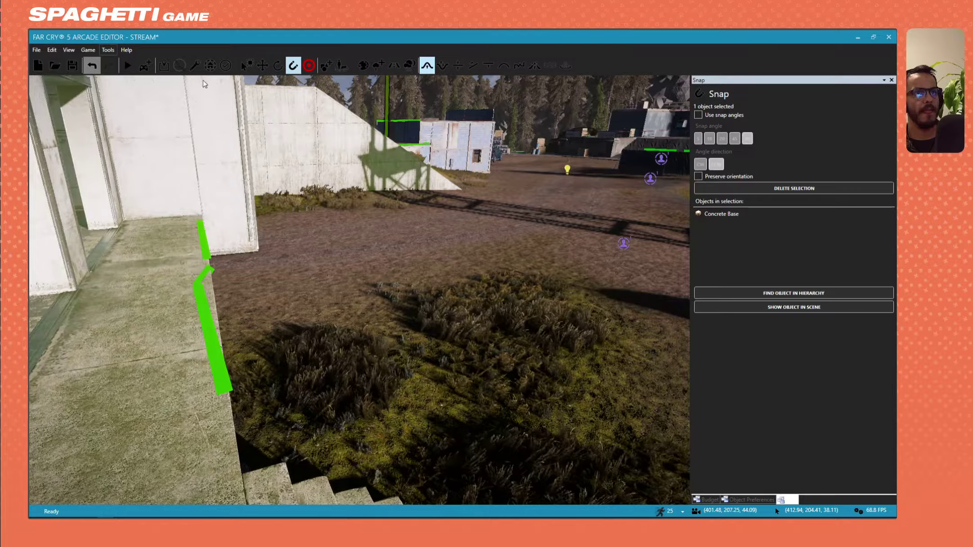
pyautogui.click(262, 65)
pyautogui.press('s')
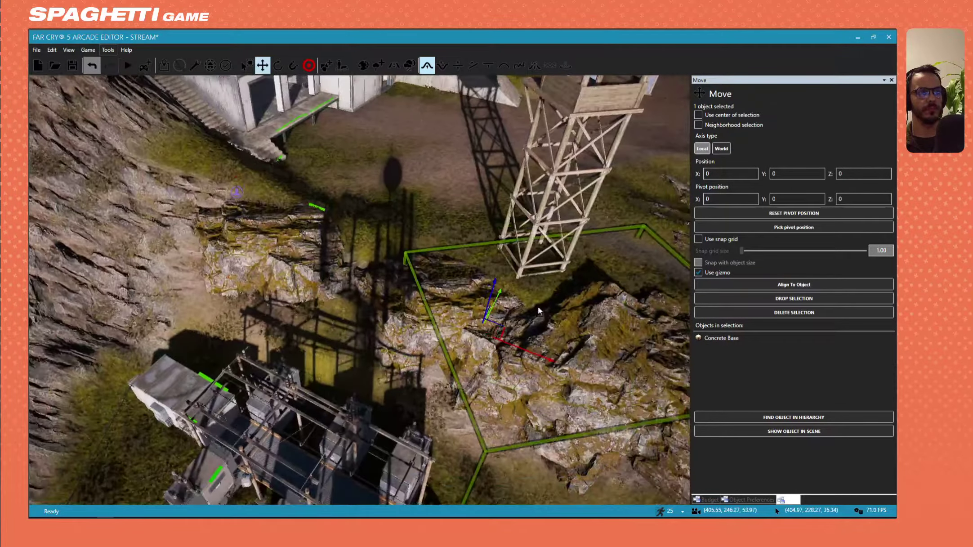
pyautogui.moveTo(409, 207); pyautogui.dragTo(344, 108)
pyautogui.press('w')
pyautogui.moveTo(365, 177); pyautogui.dragTo(314, 158, button='right')
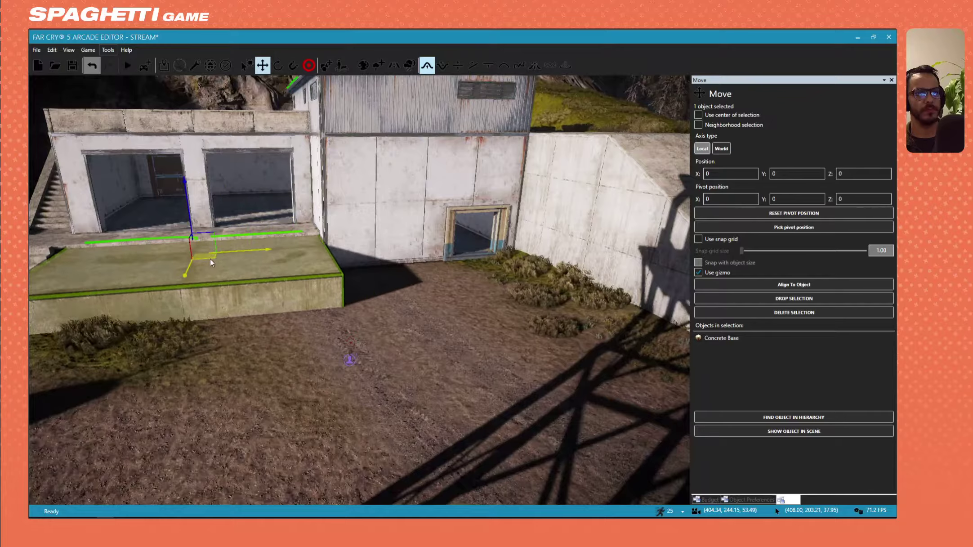
# Step: Tilt the Concrete Base with a snap angle of 10 so it slopes down from the platform toward the yard
pyautogui.click(277, 65)
pyautogui.moveTo(270, 233); pyautogui.dragTo(251, 239, button='right')
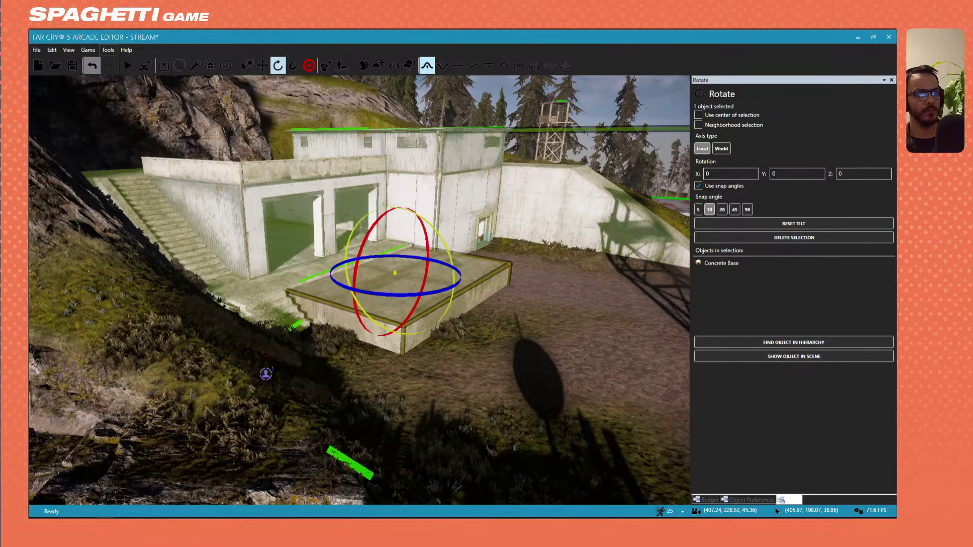
pyautogui.moveTo(443, 238); pyautogui.dragTo(415, 129)
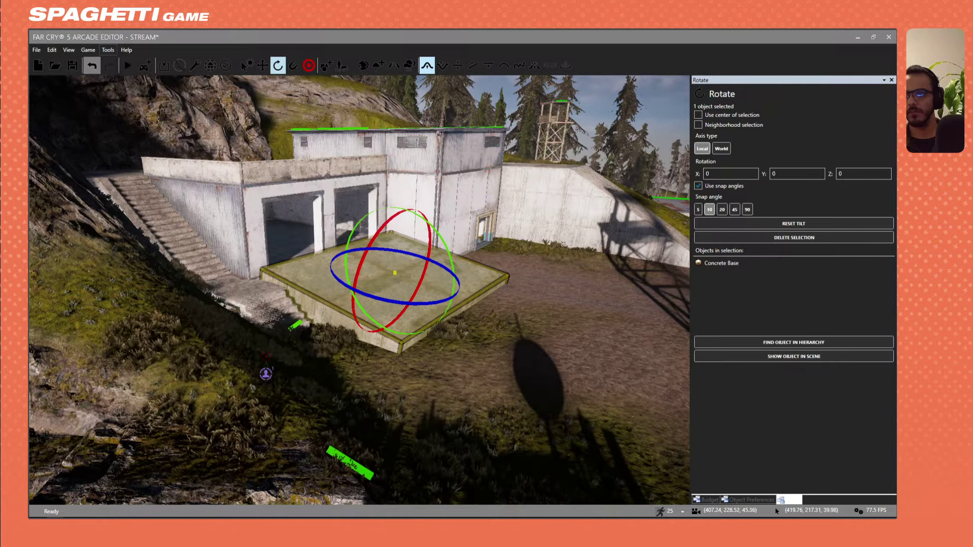
# Step: Move the Concrete Base outward and down so its upper edge meets the platform and its lower end sinks into the yard
pyautogui.press('w')
pyautogui.press('a')
pyautogui.moveTo(403, 300); pyautogui.dragTo(456, 292, button='right')
pyautogui.click(263, 66)
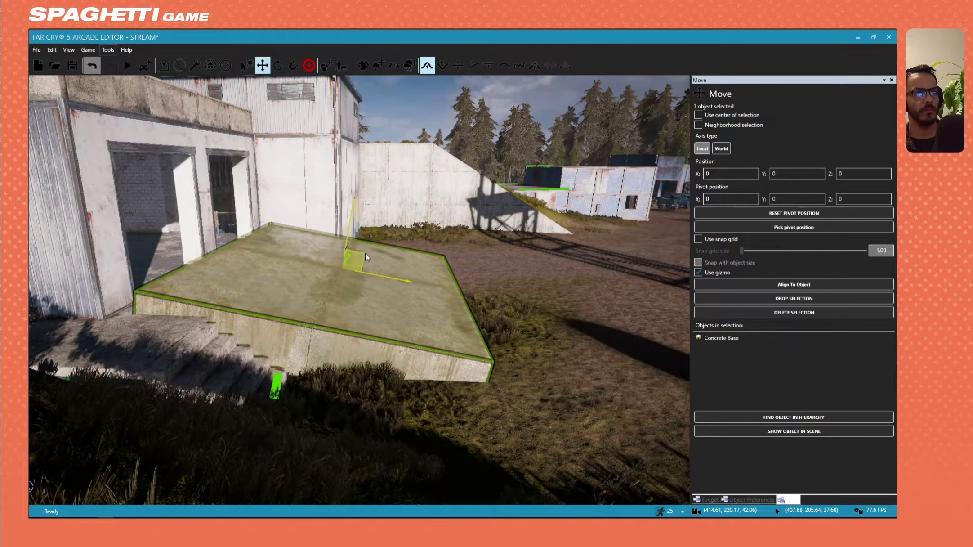
pyautogui.moveTo(365, 253); pyautogui.dragTo(413, 271)
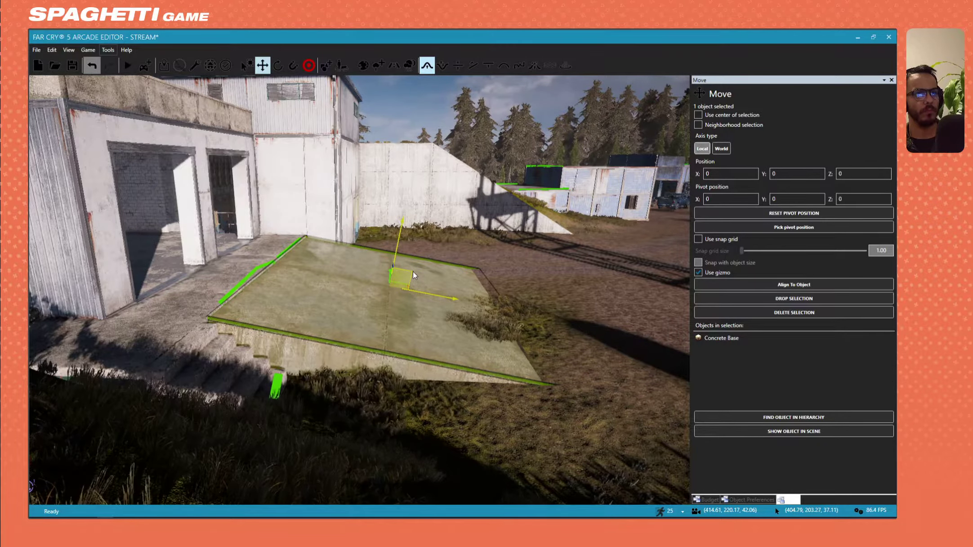
pyautogui.click(455, 200)
pyautogui.click(568, 407)
# Step: Copy the Rock Large Alpine Forest 02 beside the path near the watchtower to the slope beside the concrete ramp
pyautogui.press('d')
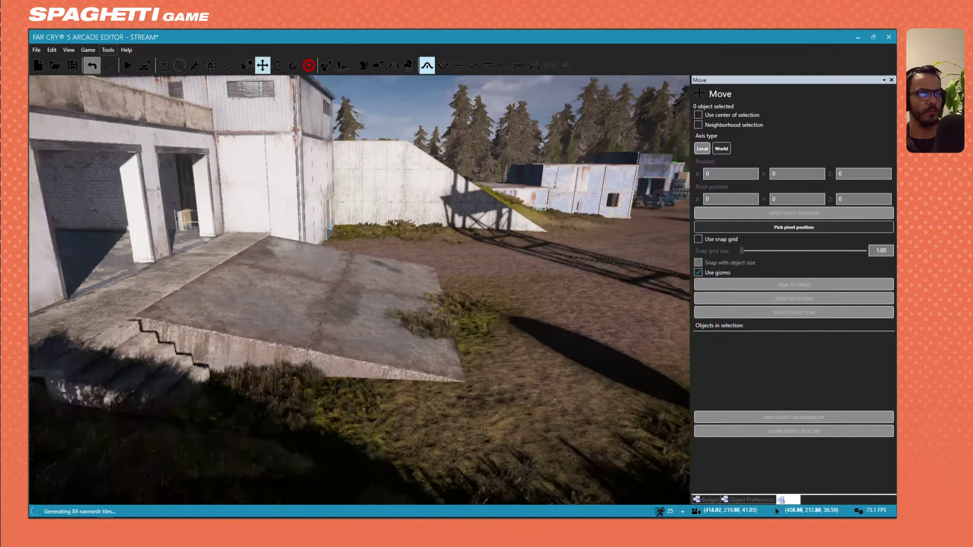
pyautogui.press('d')
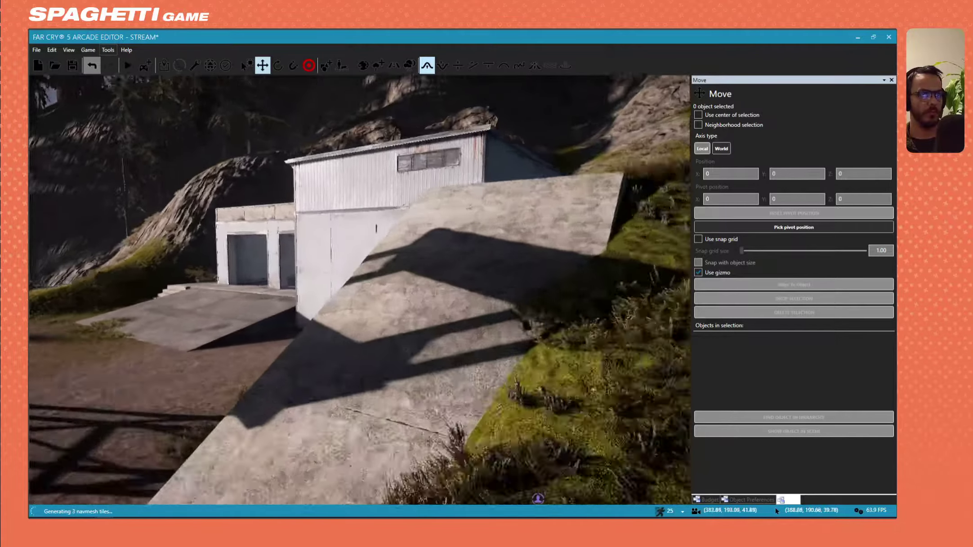
pyautogui.press('s')
pyautogui.press('a')
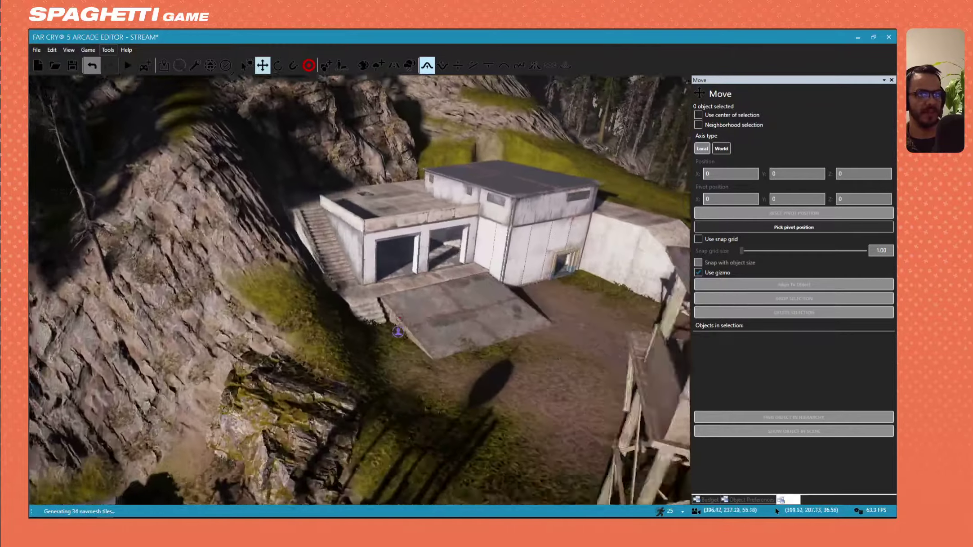
pyautogui.press('d')
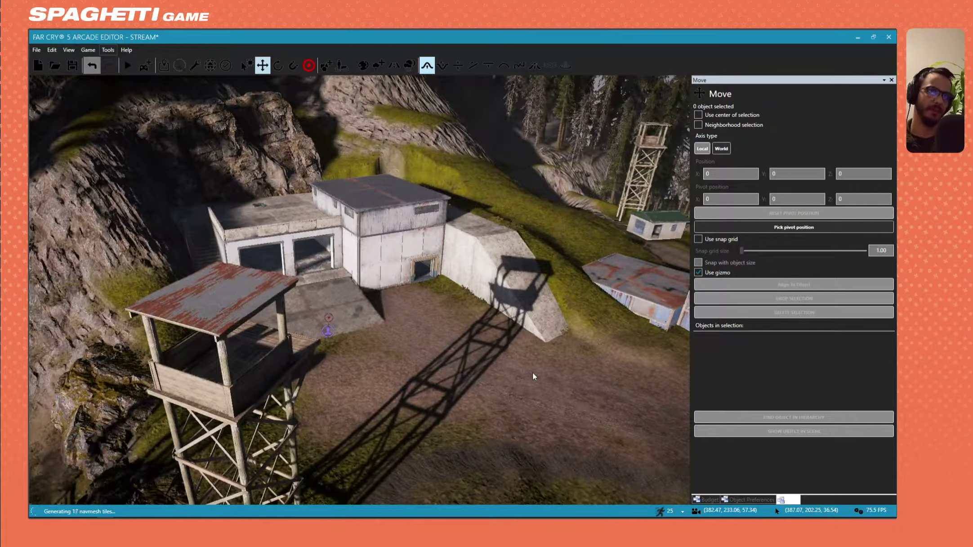
pyautogui.press('s')
pyautogui.moveTo(402, 336); pyautogui.dragTo(486, 377, button='right')
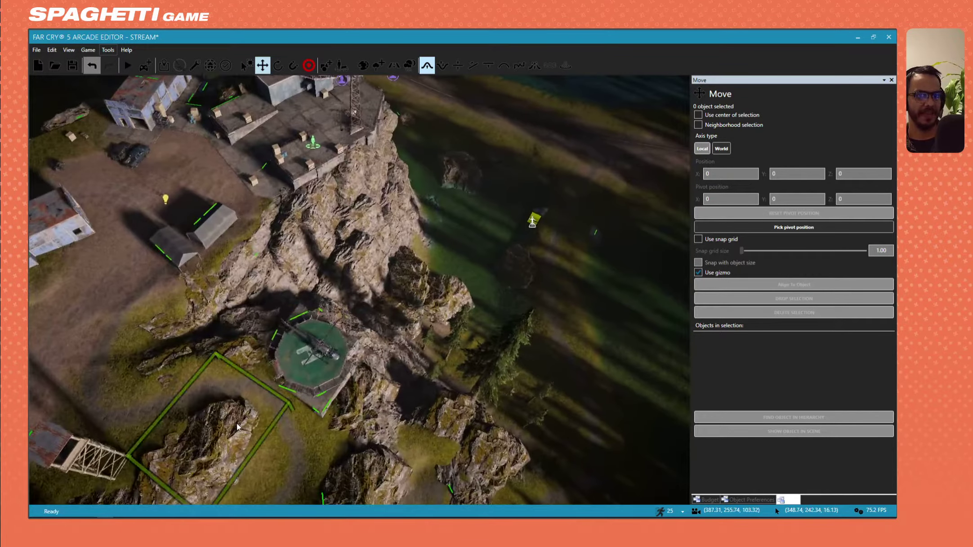
pyautogui.moveTo(238, 426); pyautogui.dragTo(405, 341, button='right')
pyautogui.click(467, 288)
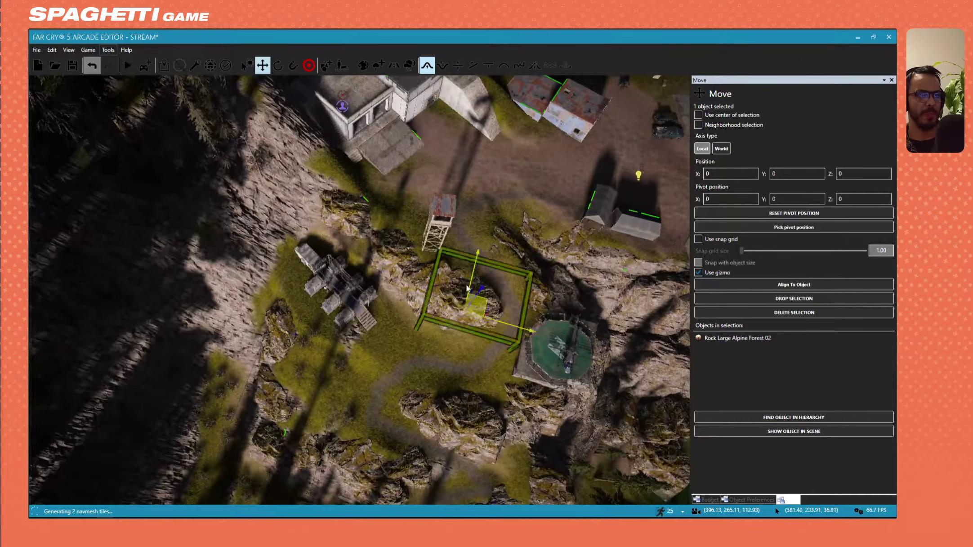
pyautogui.moveTo(467, 287); pyautogui.dragTo(355, 201)
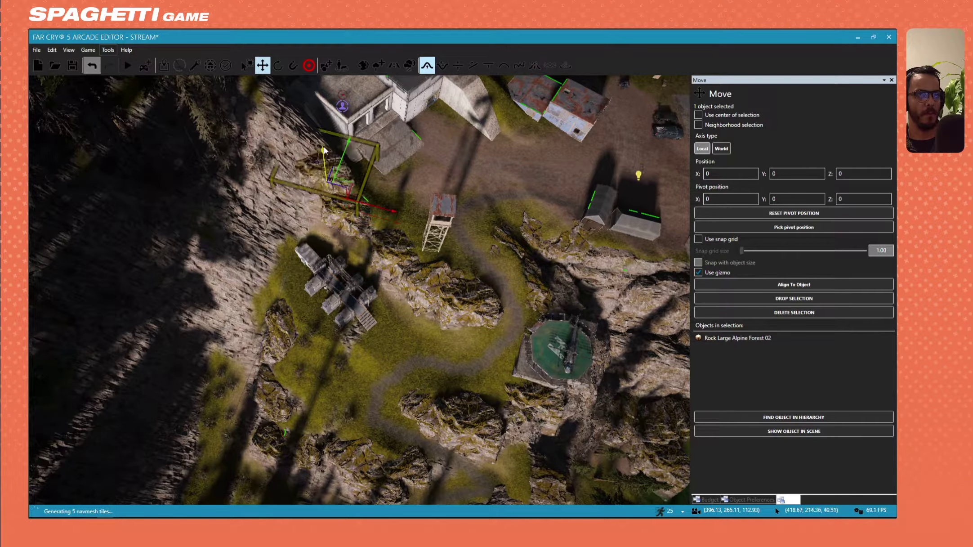
# Step: Shift the copied rock toward the cliff beside the building's outer stairs
pyautogui.moveTo(321, 144); pyautogui.dragTo(193, 146, button='right')
pyautogui.press('w')
pyautogui.moveTo(282, 214); pyautogui.dragTo(271, 183)
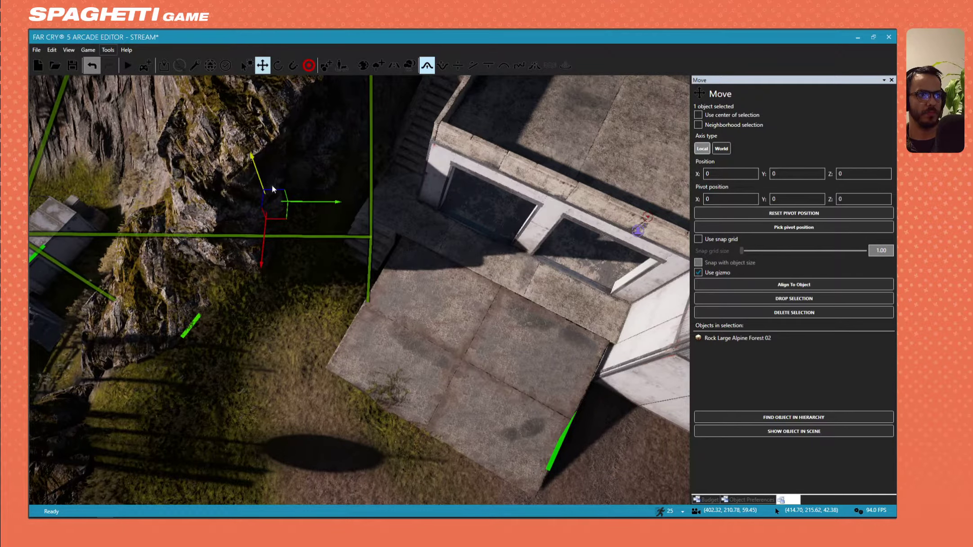
pyautogui.moveTo(271, 183); pyautogui.dragTo(315, 232, button='right')
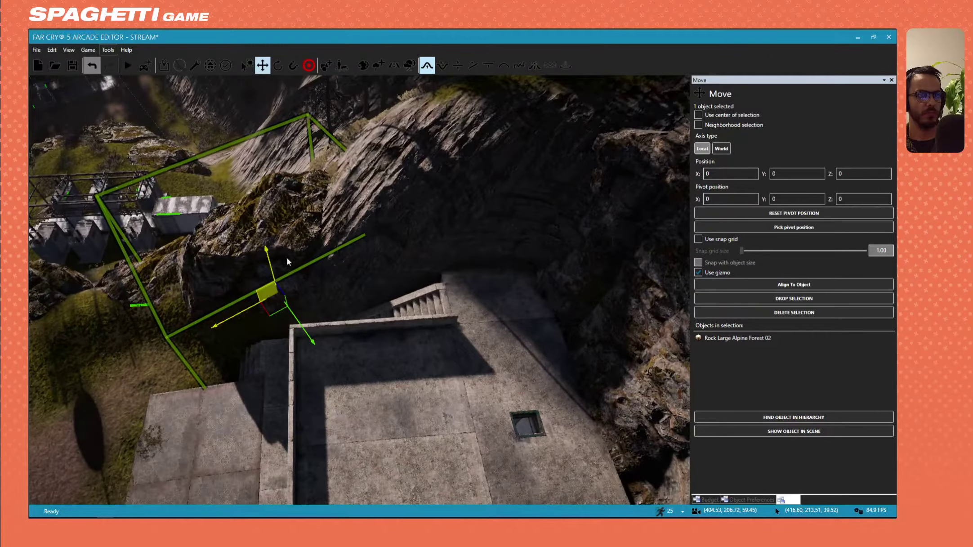
# Step: Place another copy of the rock farther up the cliff above the stairs and adjust its height
pyautogui.moveTo(288, 261); pyautogui.dragTo(345, 219)
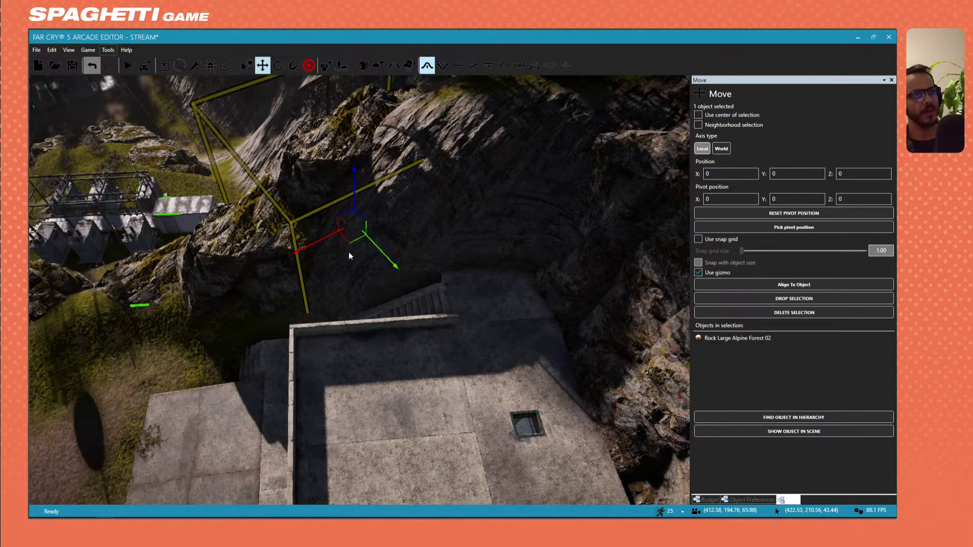
pyautogui.moveTo(350, 242); pyautogui.dragTo(355, 271)
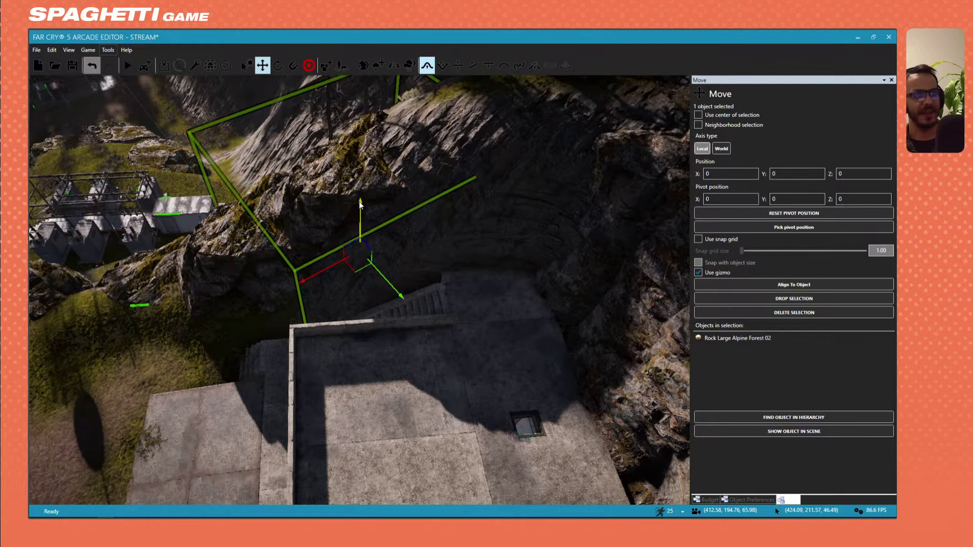
pyautogui.moveTo(360, 205)
pyautogui.mouseDown()
pyautogui.moveTo(362, 184)
pyautogui.moveTo(361, 192)
pyautogui.mouseUp()
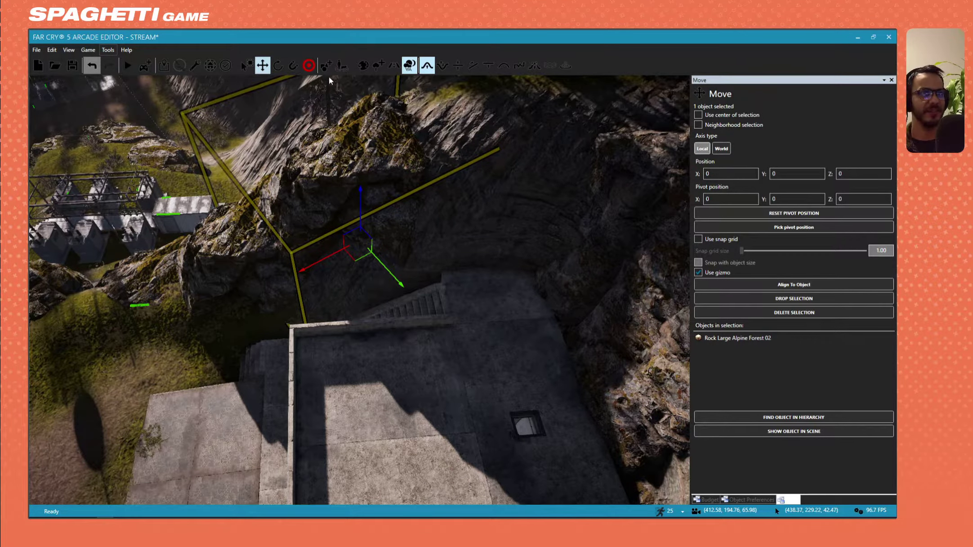
# Step: Rotate the new rock copy around two of its axes with a snap angle of 10
pyautogui.click(278, 65)
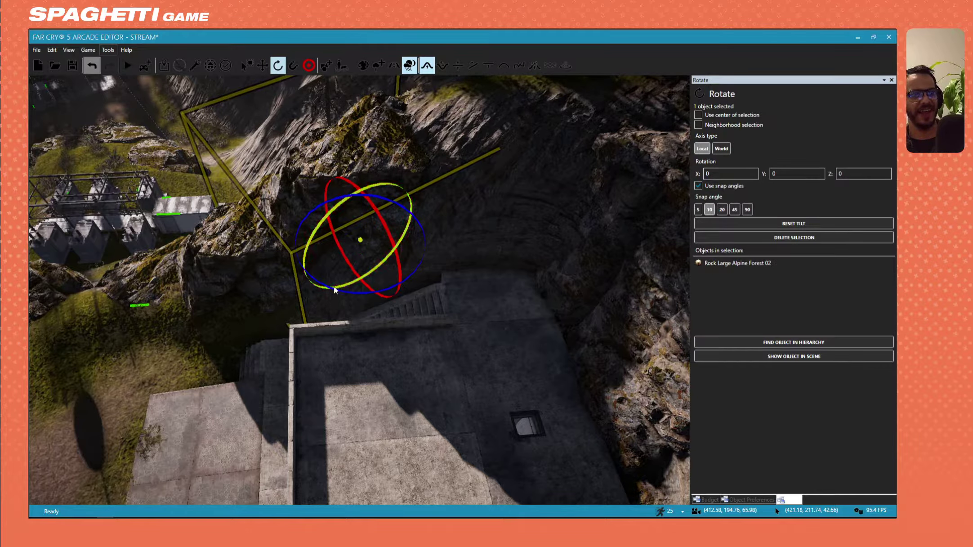
pyautogui.moveTo(337, 288); pyautogui.dragTo(270, 174)
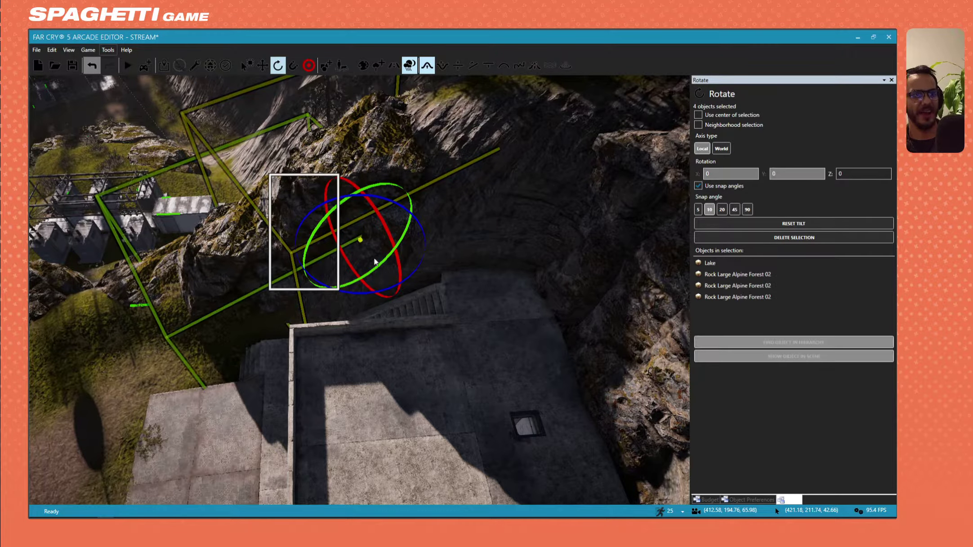
pyautogui.click(380, 158)
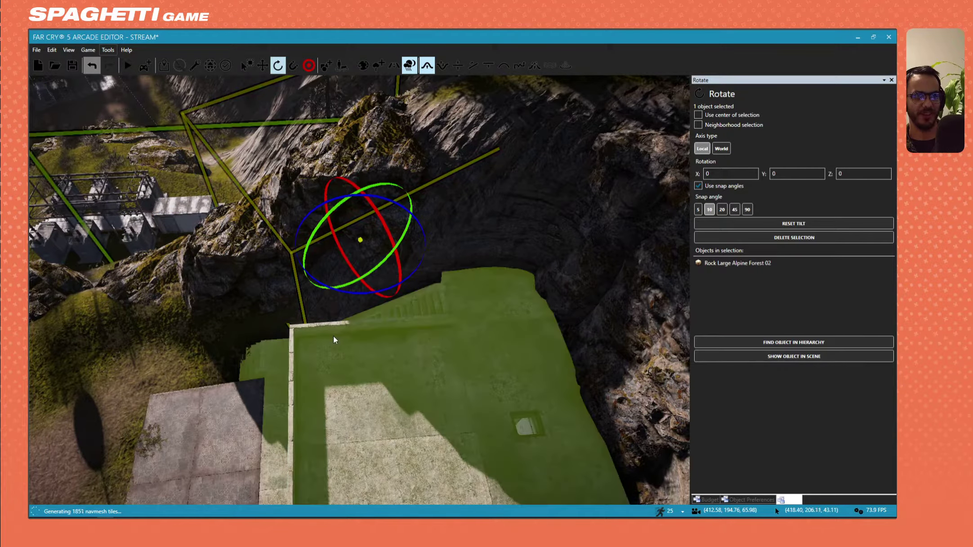
pyautogui.moveTo(359, 294); pyautogui.dragTo(326, 290)
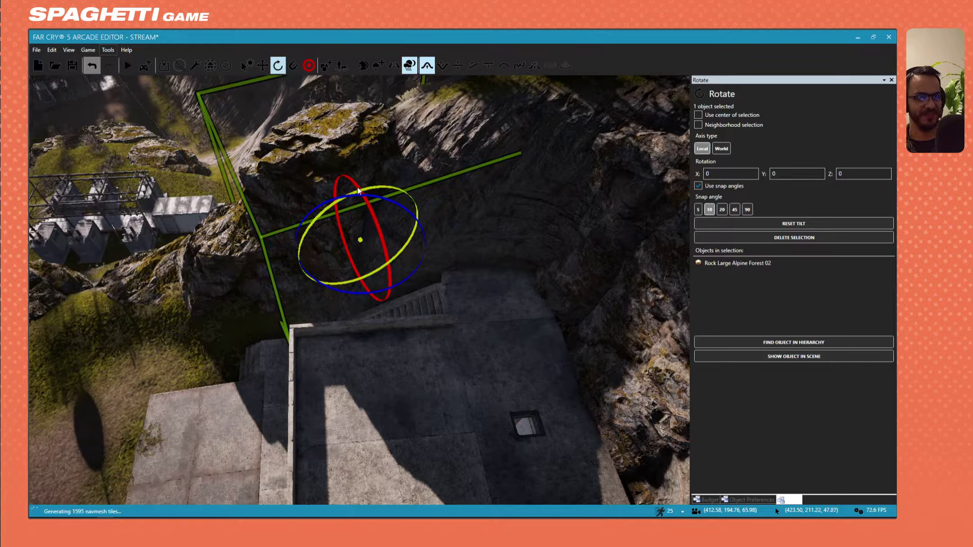
pyautogui.moveTo(365, 190); pyautogui.dragTo(382, 189)
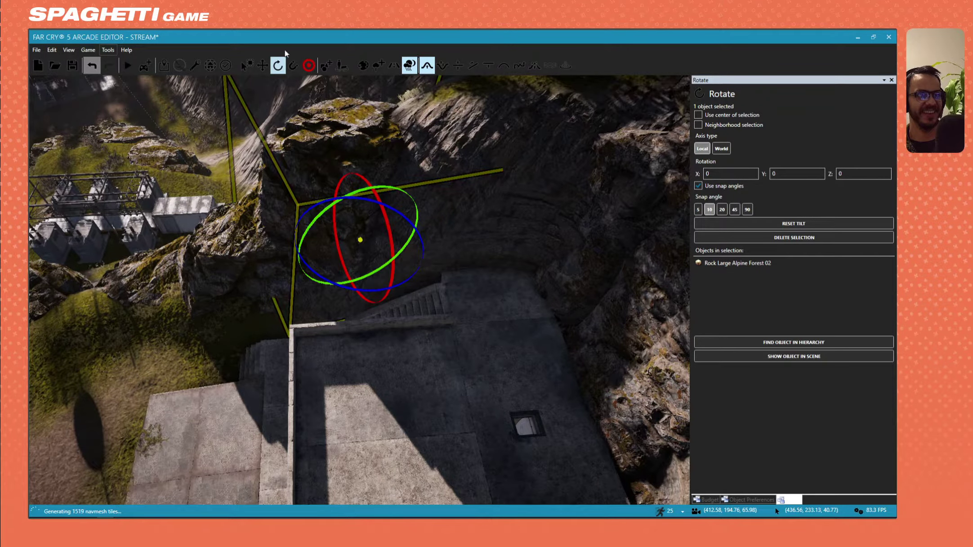
# Step: Slide the rock along the cliff behind the stairs, turn it to face another way, and move it back toward the slope
pyautogui.click(260, 64)
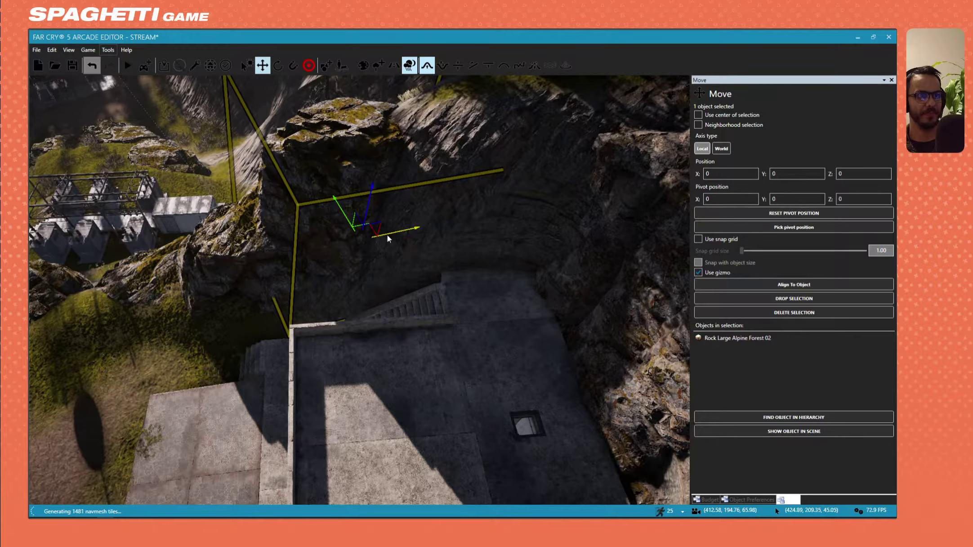
pyautogui.moveTo(370, 231); pyautogui.dragTo(412, 239)
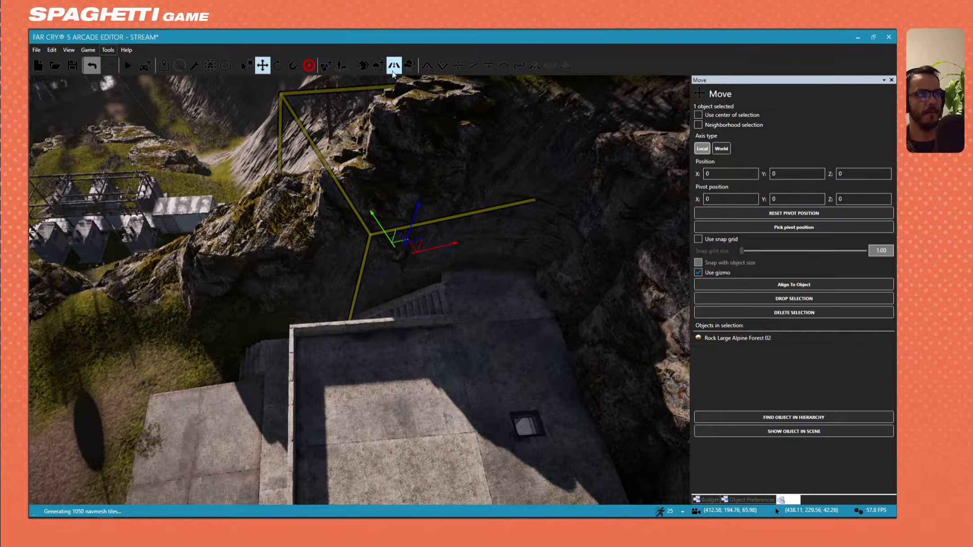
pyautogui.press('e')
pyautogui.moveTo(370, 302); pyautogui.dragTo(404, 296)
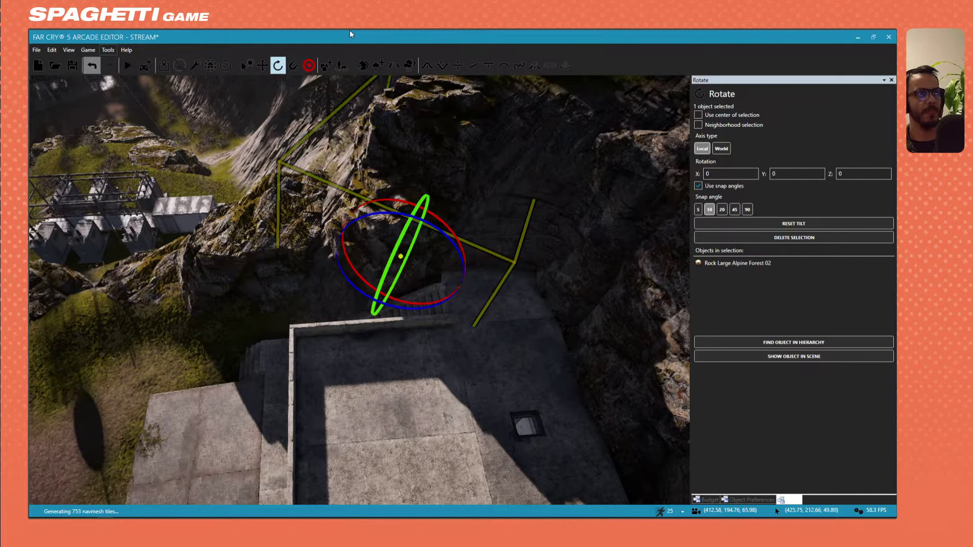
pyautogui.press('w')
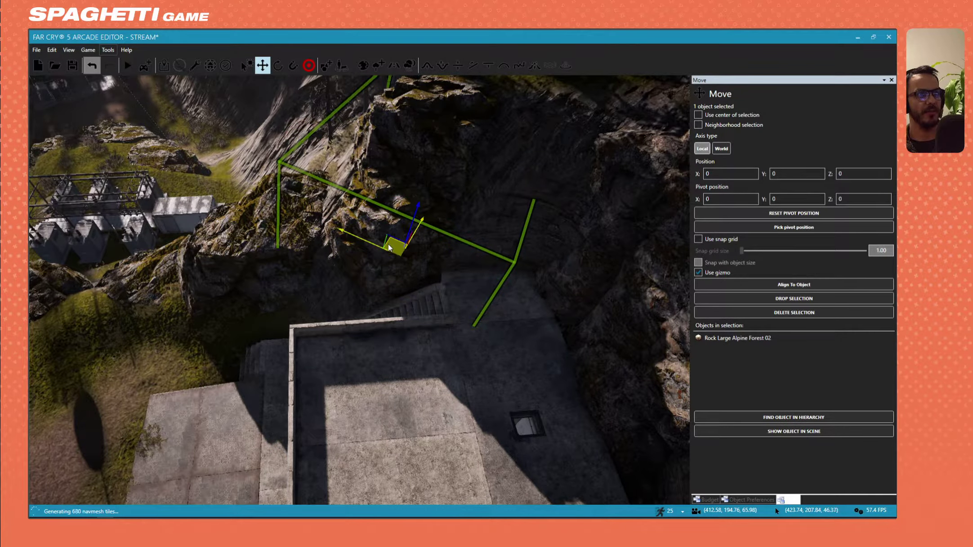
pyautogui.moveTo(392, 246); pyautogui.dragTo(373, 234)
# Step: Fine-tune the height of the rock behind the stairs while viewing it from the yard side
pyautogui.press('a')
pyautogui.moveTo(373, 234)
pyautogui.mouseDown(button='right')
pyautogui.moveTo(346, 231)
pyautogui.moveTo(405, 205)
pyautogui.moveTo(402, 256)
pyautogui.moveTo(378, 202)
pyautogui.moveTo(369, 239)
pyautogui.mouseUp(button='right')
pyautogui.press('w')
pyautogui.press('d')
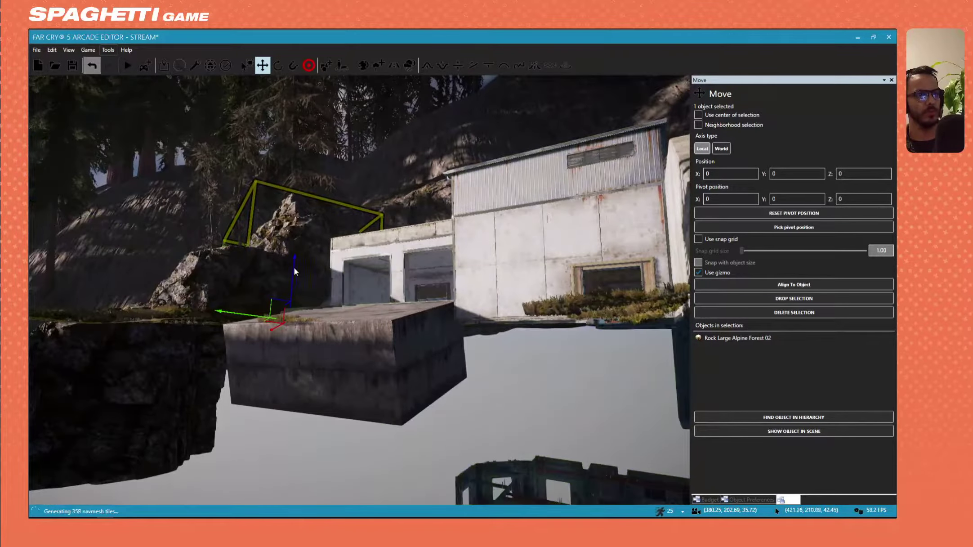
pyautogui.moveTo(295, 273)
pyautogui.mouseDown()
pyautogui.moveTo(294, 286)
pyautogui.moveTo(294, 272)
pyautogui.mouseUp()
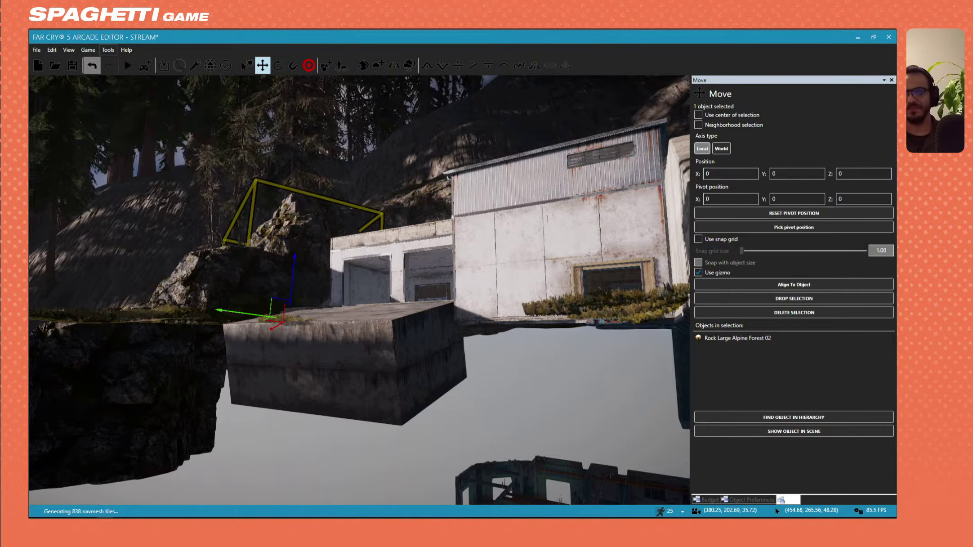
# Step: Switch to road editing and activate point selection for the existing roads in the outpost yard
pyautogui.moveTo(150, 363); pyautogui.dragTo(423, 310, button='right')
pyautogui.press('w')
pyautogui.click(379, 65)
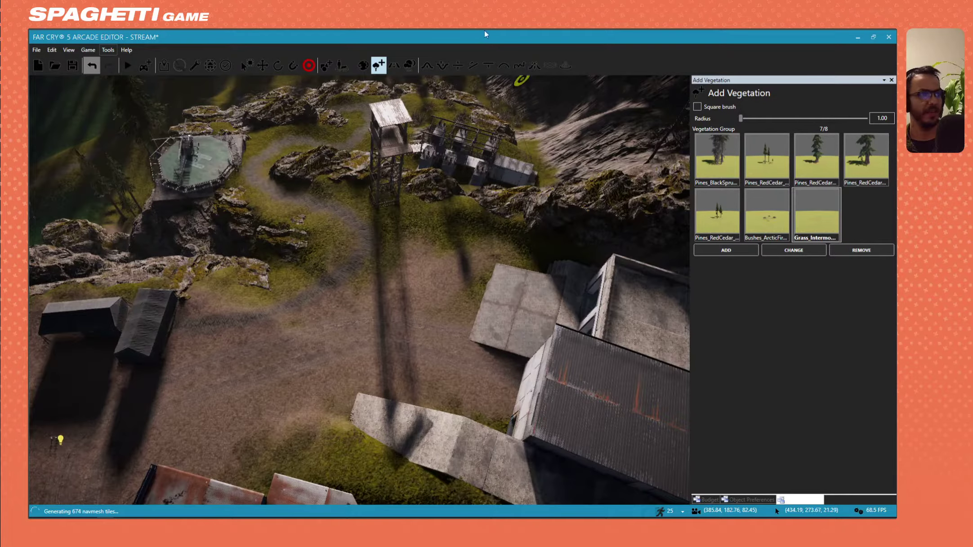
pyautogui.click(394, 65)
pyautogui.moveTo(364, 325); pyautogui.dragTo(396, 252, button='right')
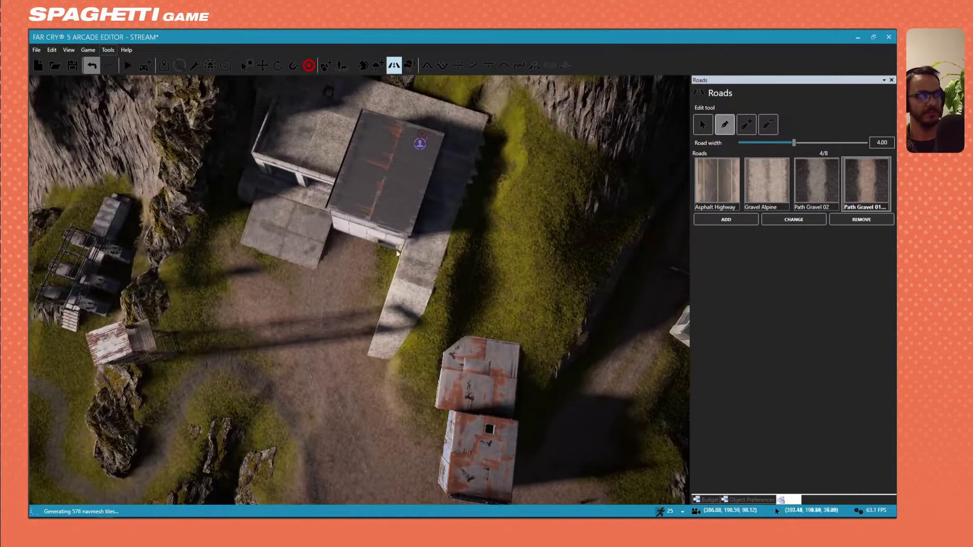
pyautogui.click(716, 184)
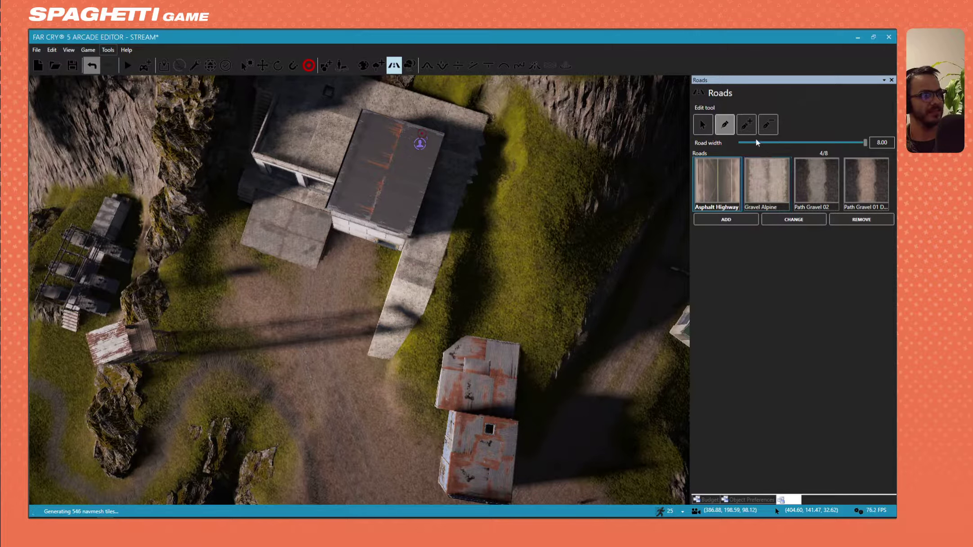
pyautogui.click(704, 126)
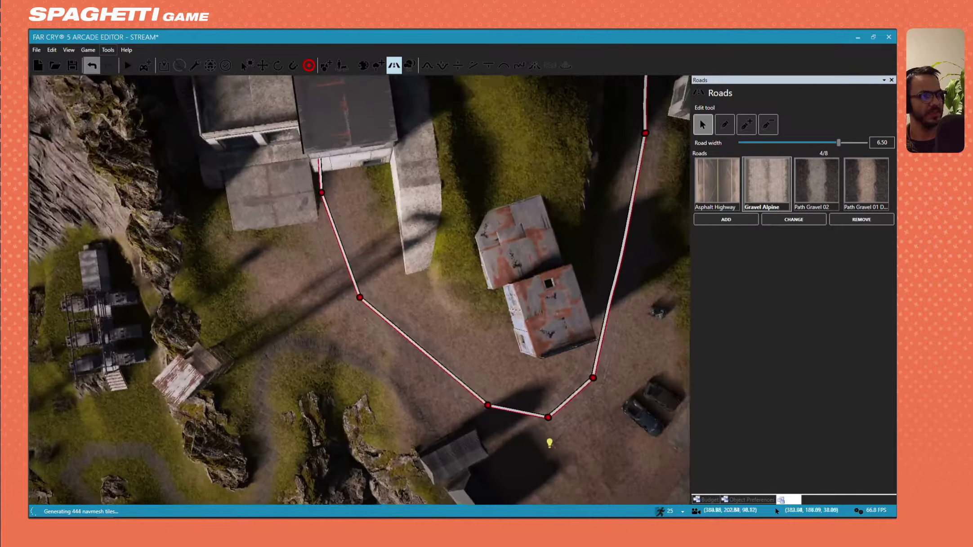
# Step: Move the Gravel Alpine road's points in the yard so the road leads onto the concrete ramp
pyautogui.press('w')
pyautogui.press('a')
pyautogui.moveTo(389, 297); pyautogui.dragTo(403, 294)
pyautogui.moveTo(346, 180); pyautogui.dragTo(305, 199)
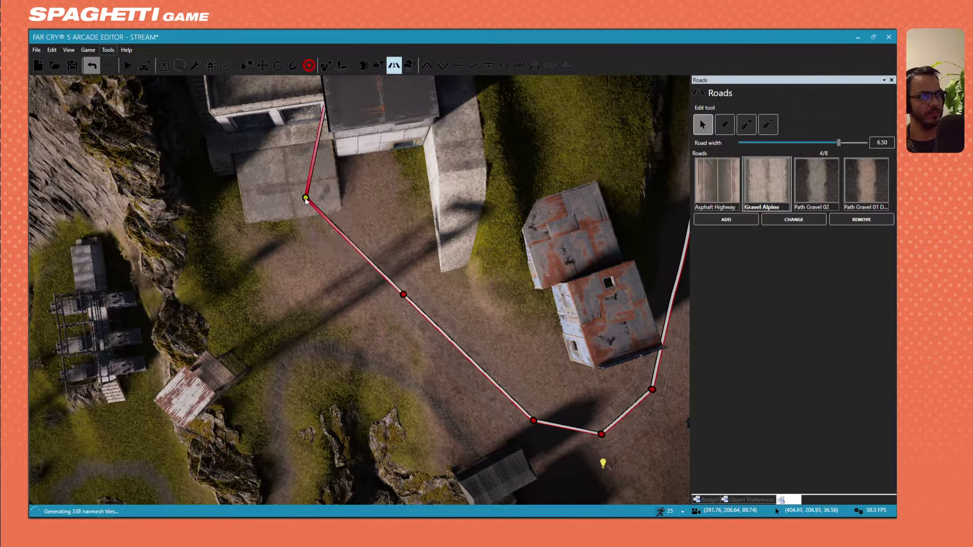
# Step: Move the end point of the Gravel Alpine road to the garage opening above the ramp
pyautogui.press('w')
pyautogui.moveTo(331, 110); pyautogui.dragTo(217, 320, button='right')
pyautogui.moveTo(226, 199); pyautogui.dragTo(300, 328)
pyautogui.moveTo(284, 256); pyautogui.dragTo(277, 253, button='right')
pyautogui.moveTo(285, 264); pyautogui.dragTo(499, 370)
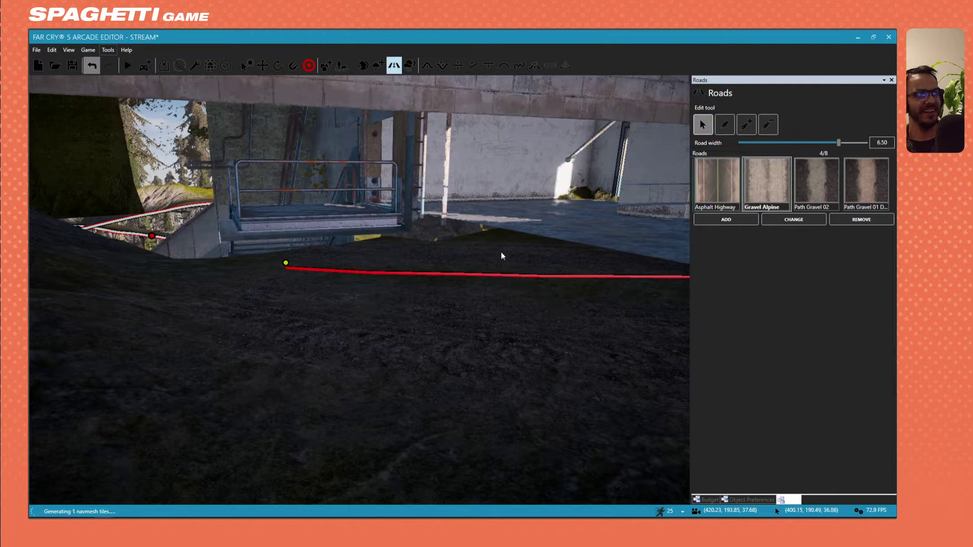
# Step: Reposition the road's yard point farther from the building and its ramp point nearer the ramp's middle to smooth the approach
pyautogui.press('w')
pyautogui.moveTo(441, 298); pyautogui.dragTo(522, 350, button='right')
pyautogui.press('s')
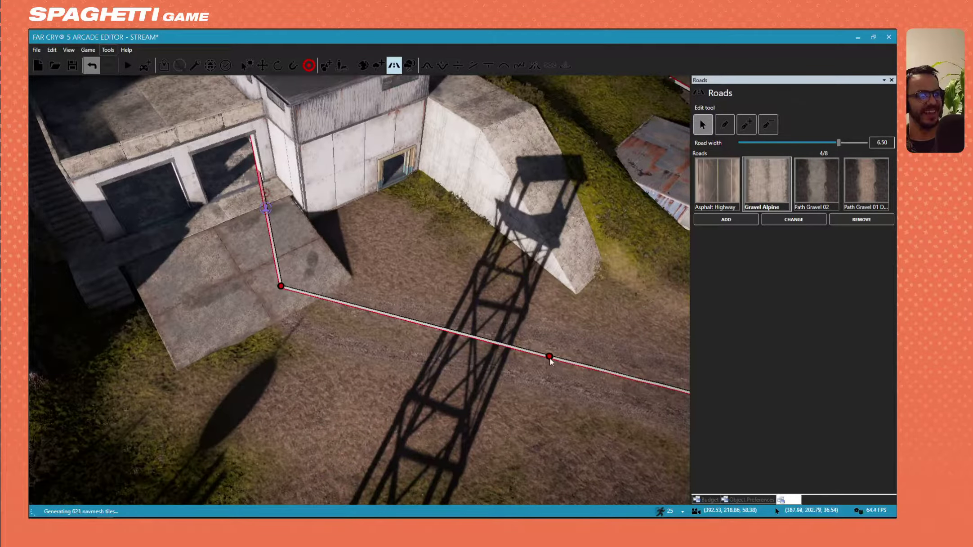
pyautogui.moveTo(549, 356); pyautogui.dragTo(499, 439)
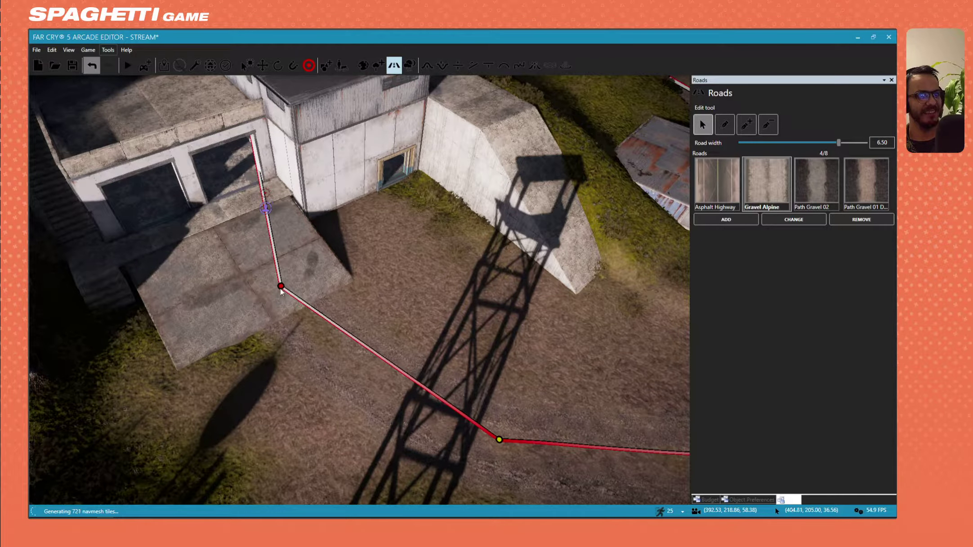
pyautogui.moveTo(281, 288); pyautogui.dragTo(250, 276)
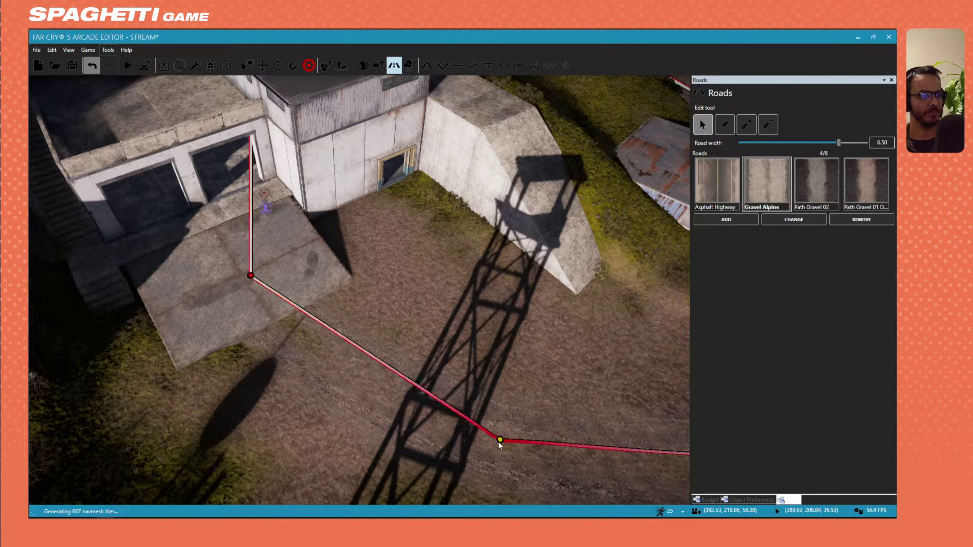
pyautogui.moveTo(498, 441); pyautogui.dragTo(497, 448)
pyautogui.press('d')
pyautogui.moveTo(473, 413); pyautogui.dragTo(341, 404, button='right')
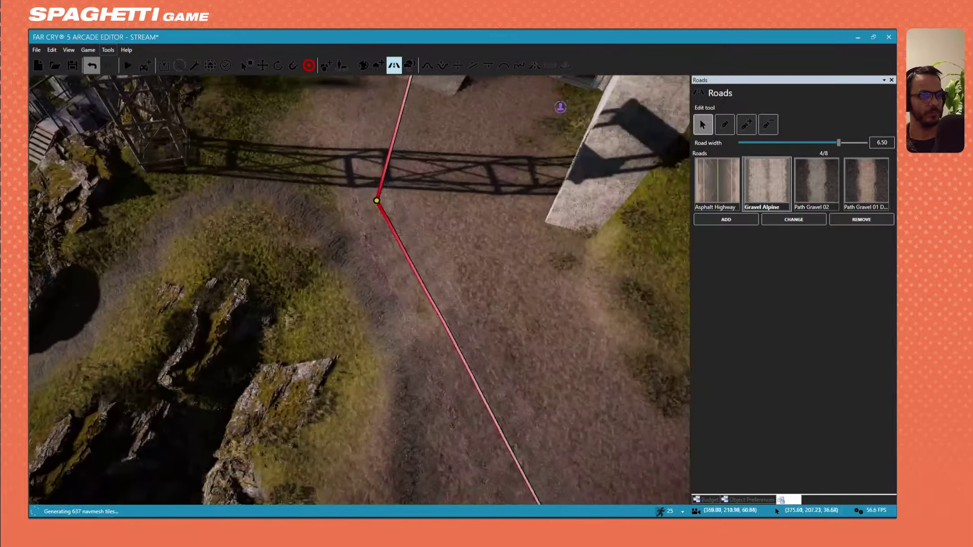
# Step: Insert a bend point midway along the Gravel Alpine road's long yard segment and shift the neighbouring point inward to smooth the curve
pyautogui.press('s')
pyautogui.moveTo(409, 371); pyautogui.dragTo(434, 345, button='right')
pyautogui.moveTo(337, 303); pyautogui.dragTo(371, 294)
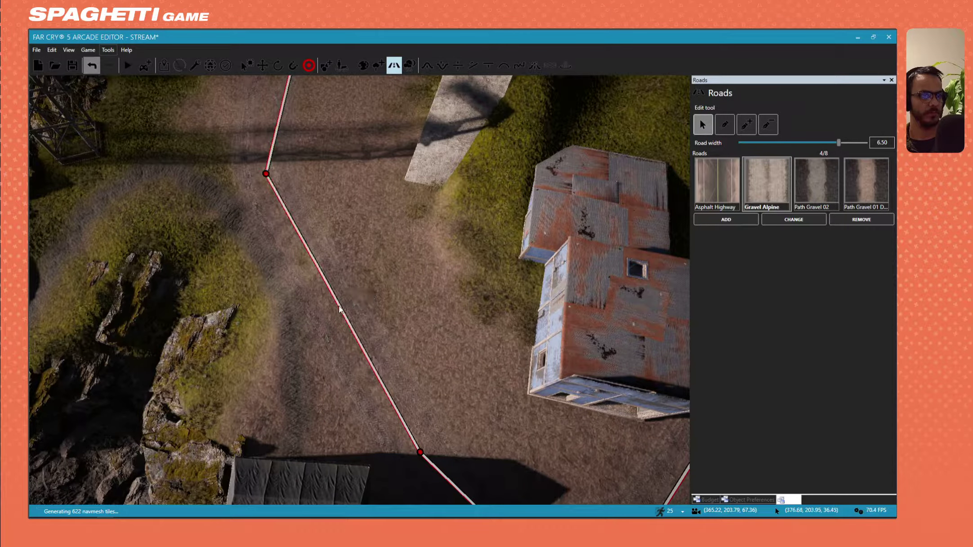
pyautogui.click(746, 125)
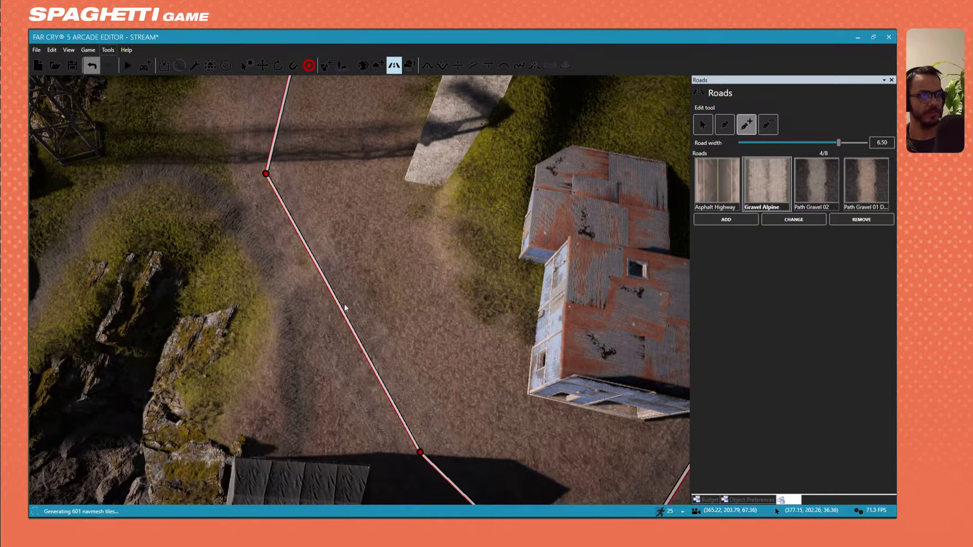
pyautogui.moveTo(339, 306); pyautogui.dragTo(367, 289)
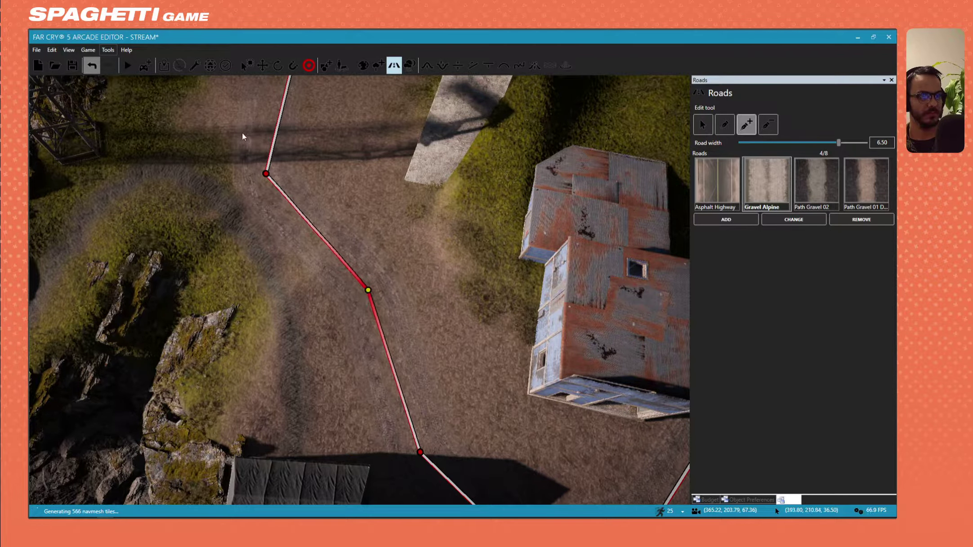
pyautogui.moveTo(266, 174); pyautogui.dragTo(287, 171)
pyautogui.scroll(-3, 649, 293)
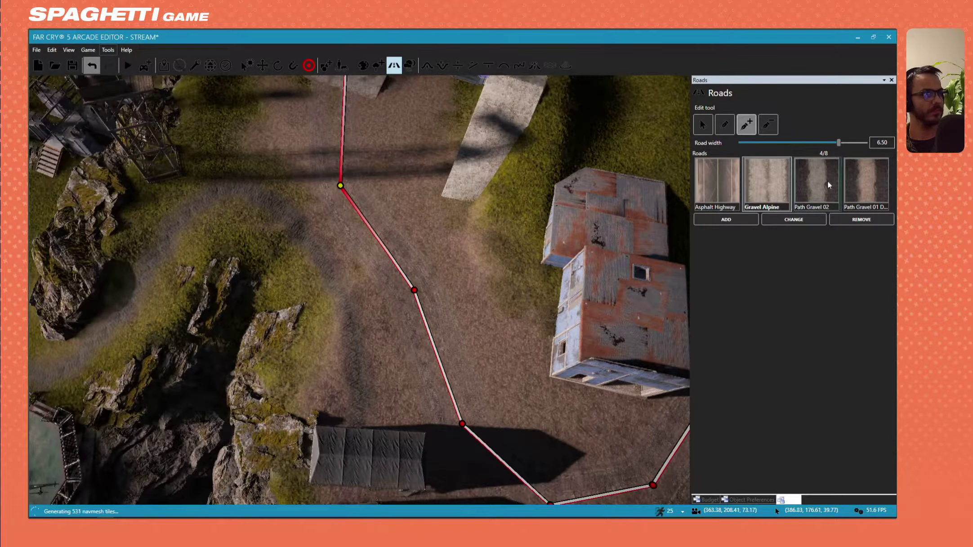
# Step: Extend the Path Gravel 02 path from the tent across the yard to the concrete building's entrance with two new points
pyautogui.click(828, 184)
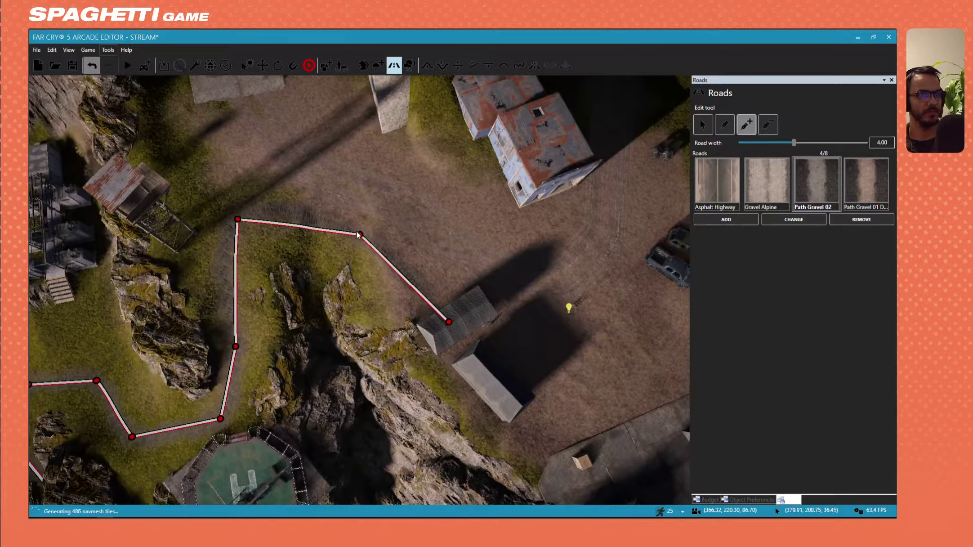
pyautogui.moveTo(449, 324); pyautogui.dragTo(341, 124)
pyautogui.moveTo(328, 135); pyautogui.dragTo(337, 193, button='right')
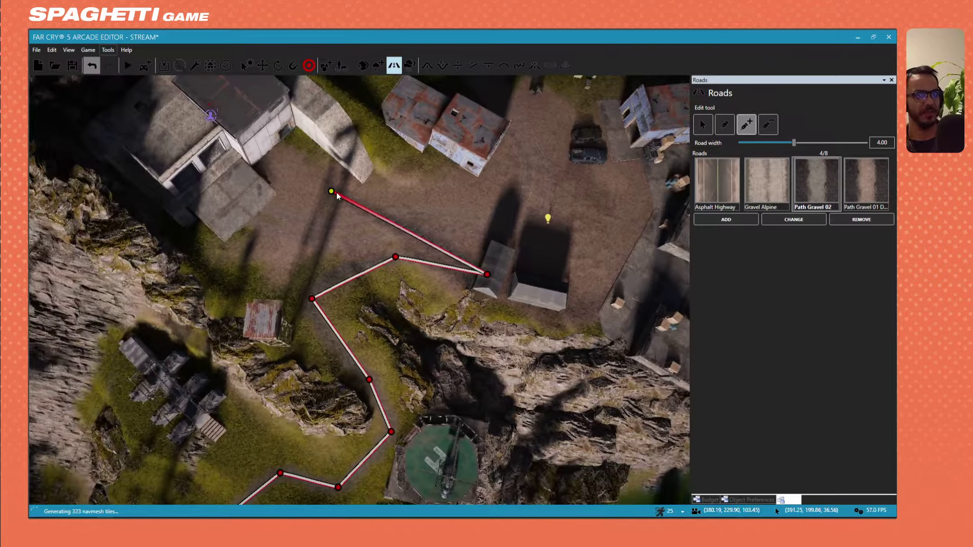
pyautogui.moveTo(309, 165); pyautogui.dragTo(287, 135)
# Step: Delete the path's points at the tent and the cliff edge, and insert a bend point on the remaining segment toward the building
pyautogui.moveTo(486, 274); pyautogui.dragTo(463, 256)
pyautogui.press('Delete')
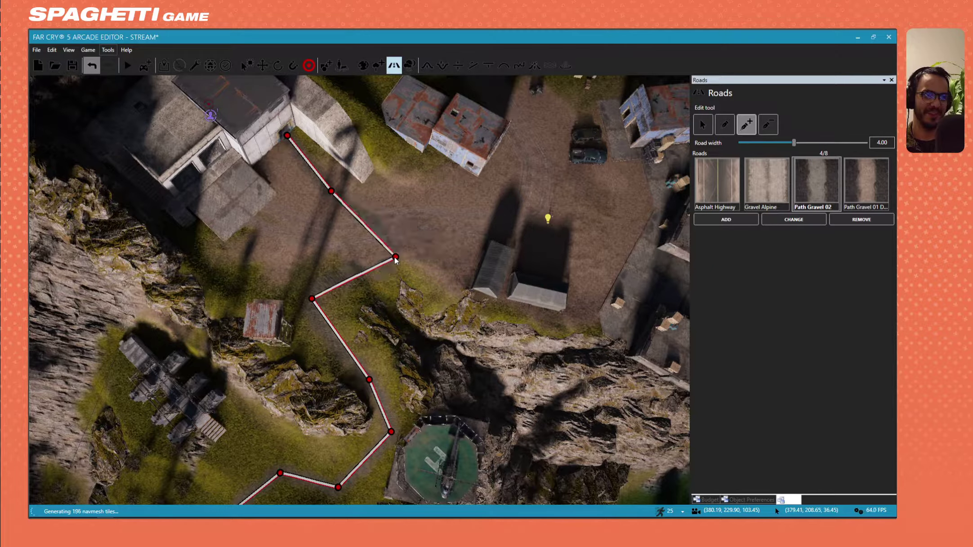
pyautogui.click(394, 258)
pyautogui.press('Delete')
pyautogui.moveTo(322, 238); pyautogui.dragTo(311, 237)
# Step: View the whole map from above and save it
pyautogui.moveTo(371, 379); pyautogui.dragTo(369, 354, button='right')
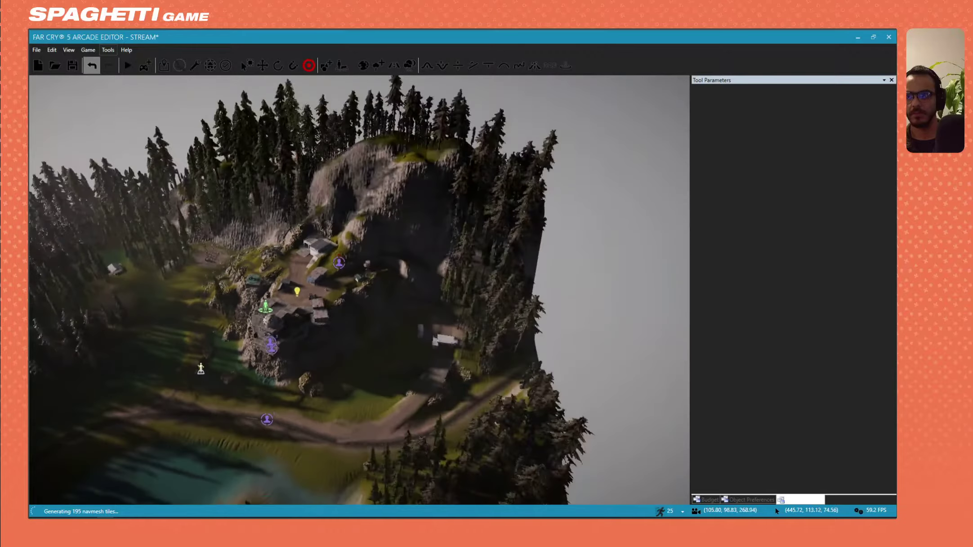
pyautogui.moveTo(396, 288); pyautogui.dragTo(501, 270, button='right')
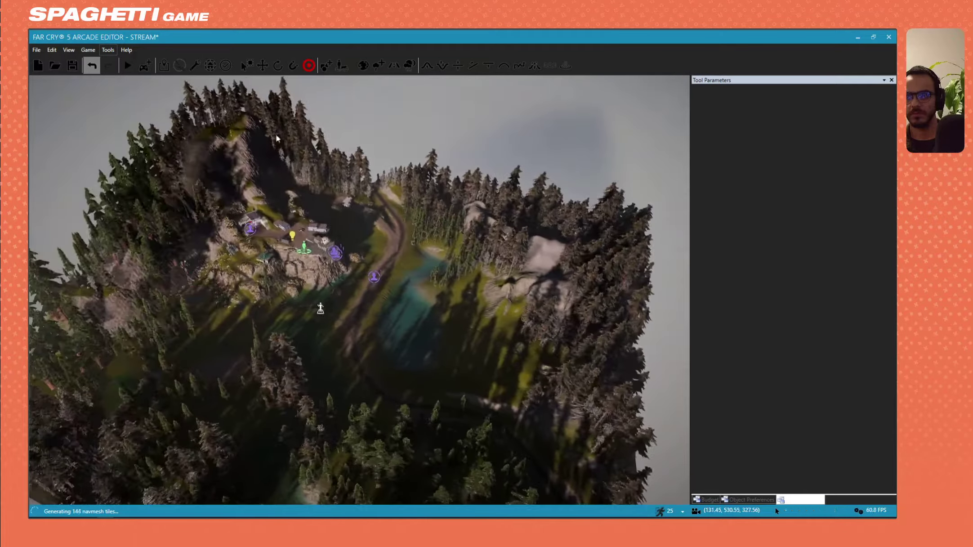
pyautogui.click(71, 66)
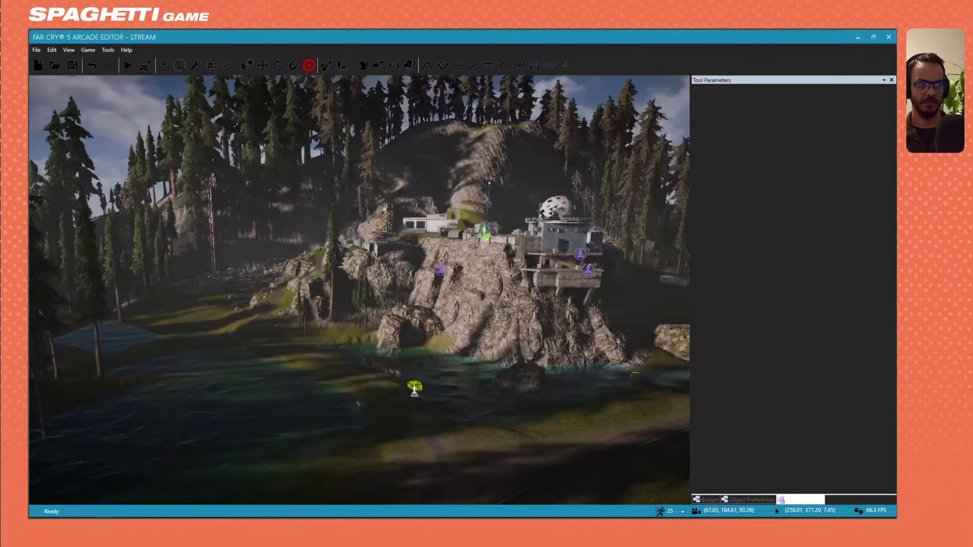
# Step: Examine the cliff trails, rocks and slope around the radio tower below the outpost
pyautogui.press('a')
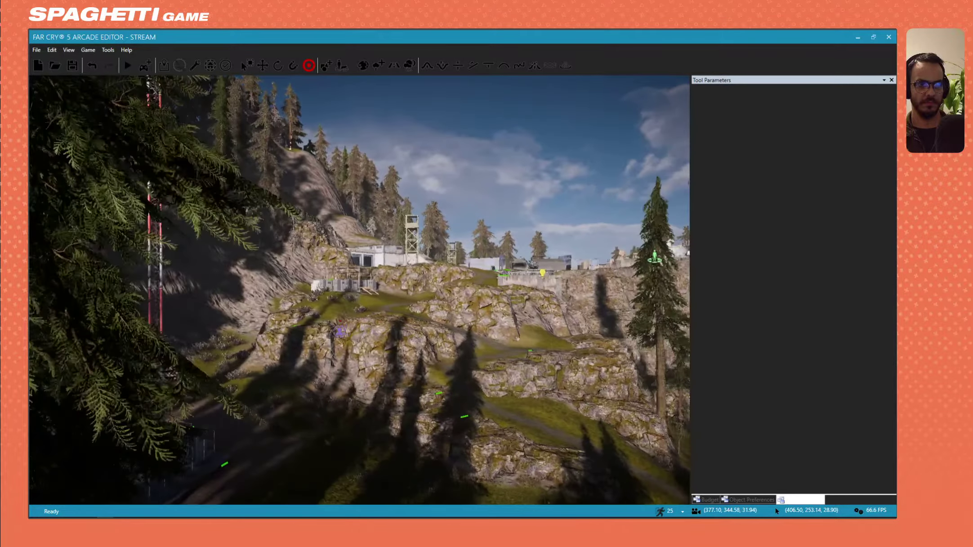
pyautogui.press('a')
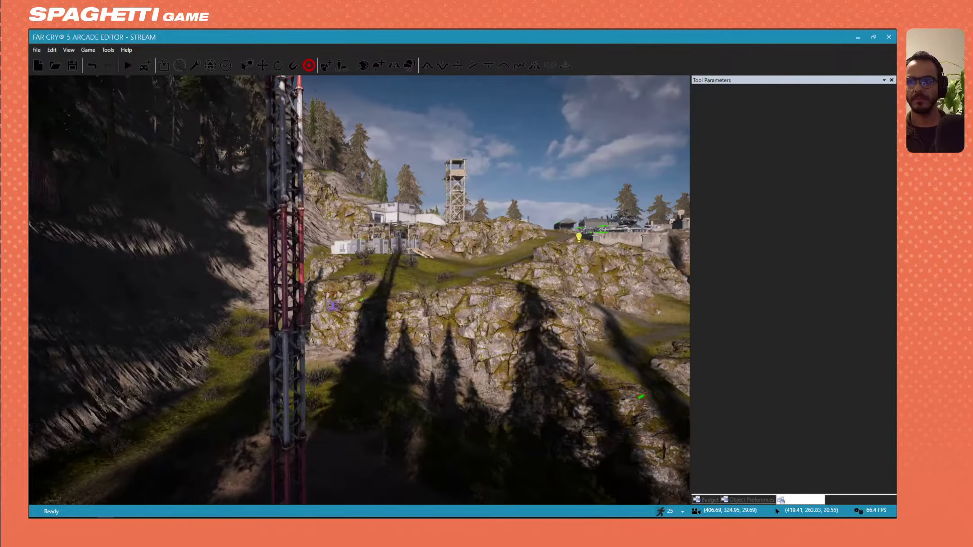
pyautogui.press('w')
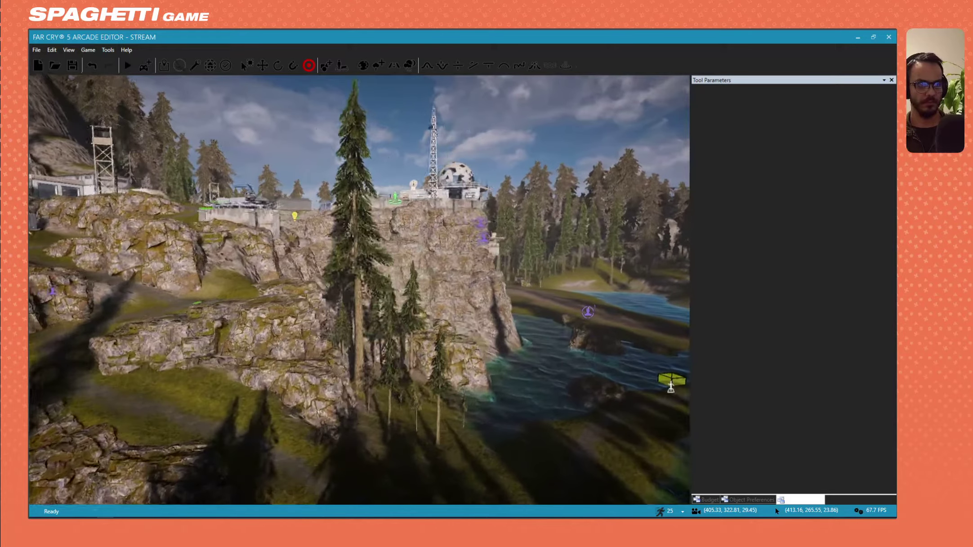
pyautogui.press('w')
pyautogui.moveTo(328, 304); pyautogui.dragTo(224, 306, button='right')
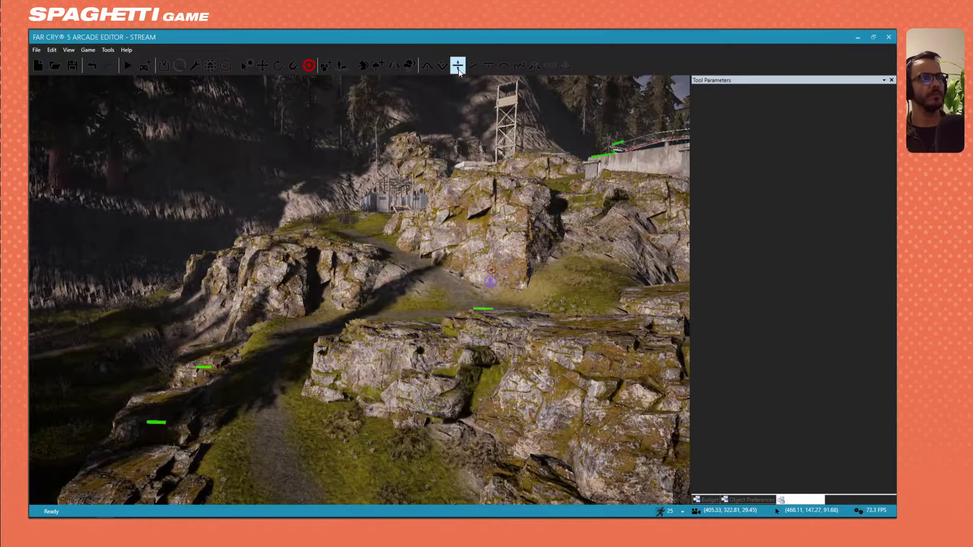
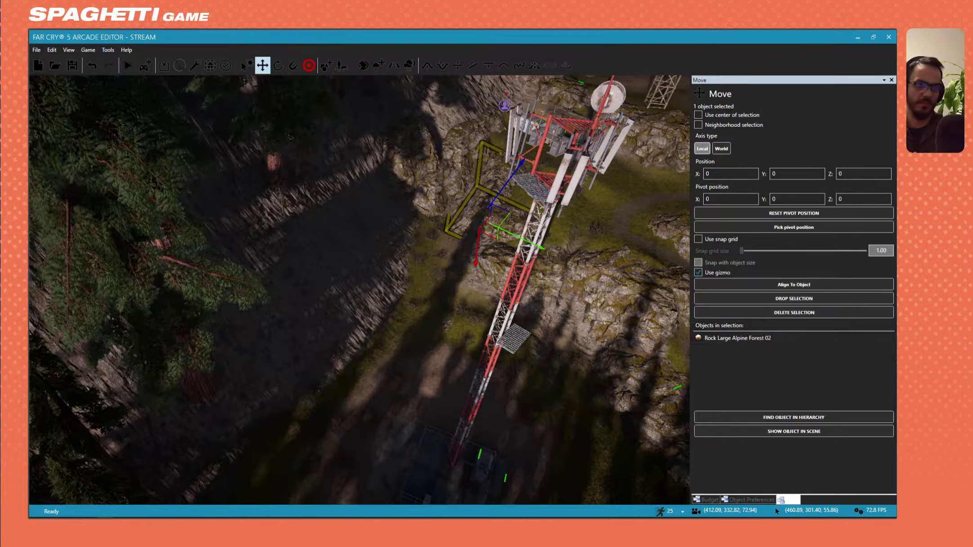
pyautogui.moveTo(284, 394)
pyautogui.mouseDown(button='right')
pyautogui.moveTo(281, 252)
pyautogui.moveTo(256, 261)
pyautogui.moveTo(241, 243)
pyautogui.moveTo(225, 245)
pyautogui.moveTo(216, 267)
pyautogui.moveTo(369, 395)
pyautogui.moveTo(295, 460)
pyautogui.moveTo(293, 486)
pyautogui.moveTo(324, 431)
pyautogui.moveTo(296, 399)
pyautogui.mouseUp(button='right')
pyautogui.click(295, 459)
pyautogui.moveTo(256, 270); pyautogui.dragTo(261, 303, button='right')
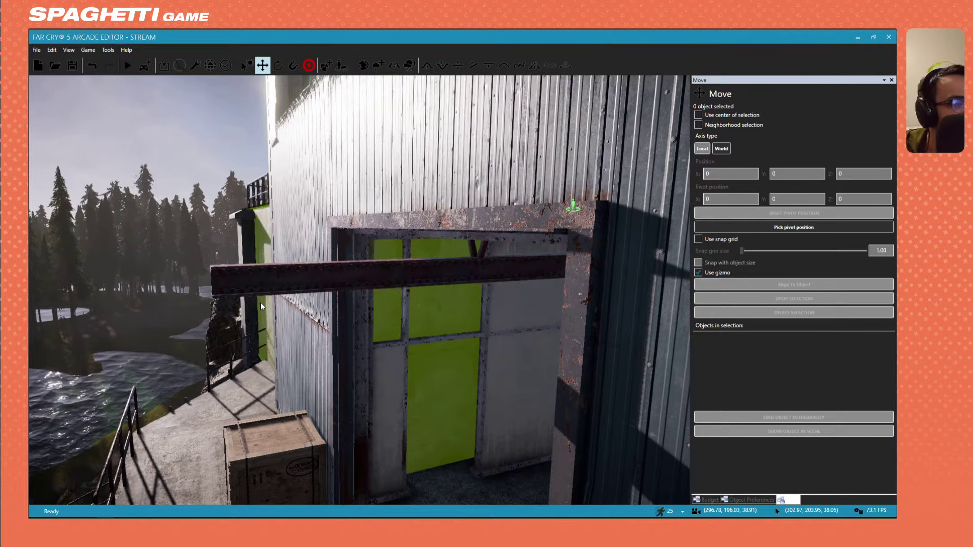
# Step: Inspect the radar dome building's terraces, the helipad and the gap between the helipad and the outpost yard
pyautogui.press('s')
pyautogui.press('s')
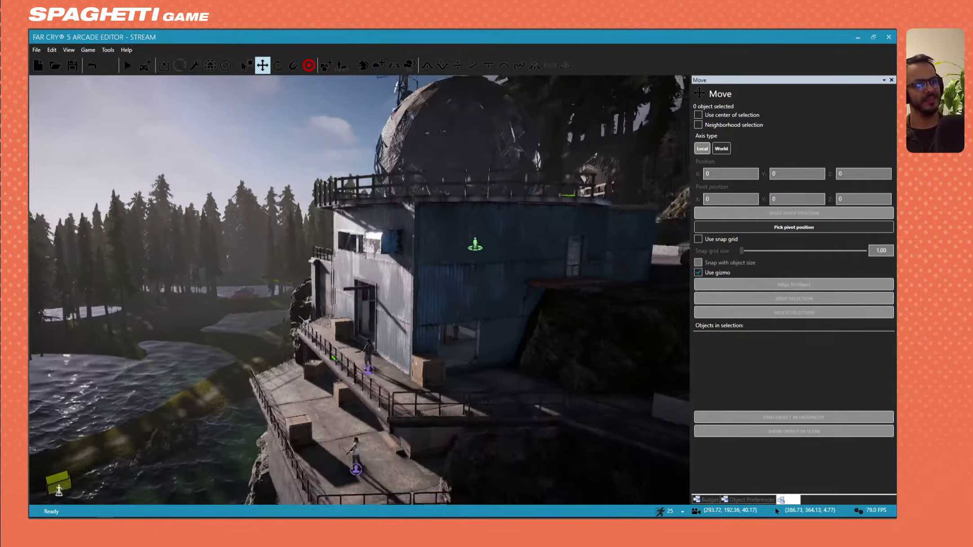
pyautogui.moveTo(252, 315); pyautogui.dragTo(337, 263, button='right')
pyautogui.press('w')
pyautogui.press('w')
pyautogui.press('d')
pyautogui.press('w')
pyautogui.press('w')
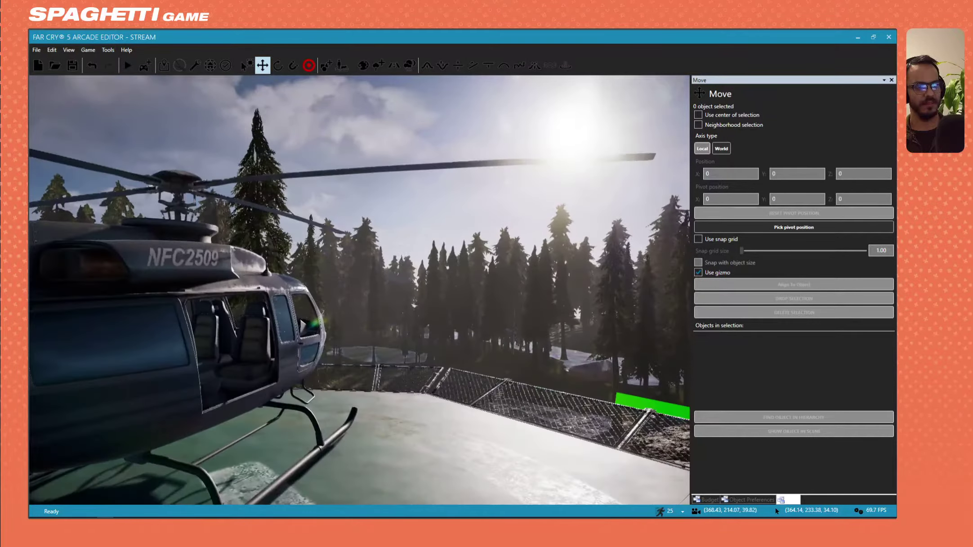
pyautogui.press('a')
pyautogui.moveTo(301, 319); pyautogui.dragTo(413, 303, button='right')
pyautogui.press('s')
pyautogui.moveTo(238, 310); pyautogui.dragTo(274, 311, button='right')
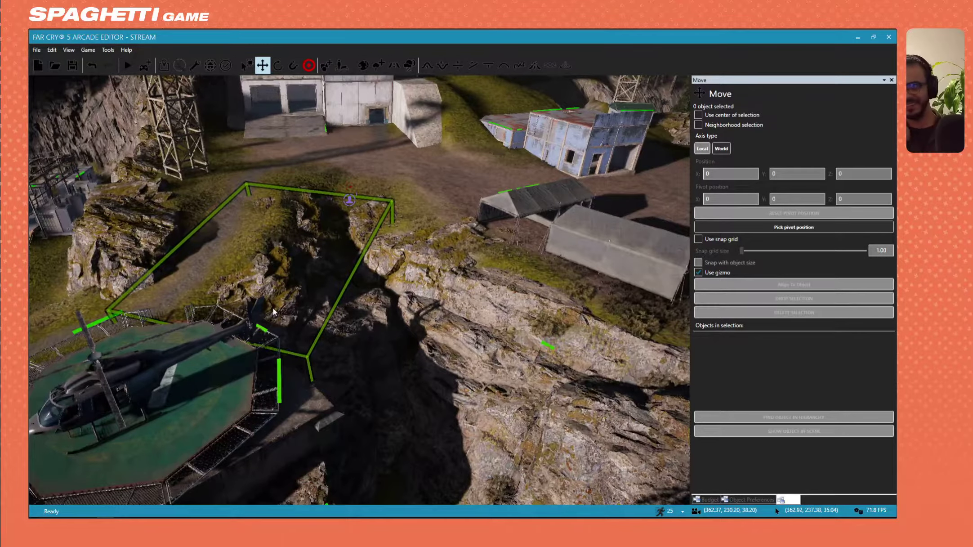
# Step: Move the Cliff Alpine 01 piece along the foot of the dark cliff and nudge it sideways against the slope
pyautogui.press('s')
pyautogui.moveTo(324, 319); pyautogui.dragTo(360, 322, button='right')
pyautogui.press('w')
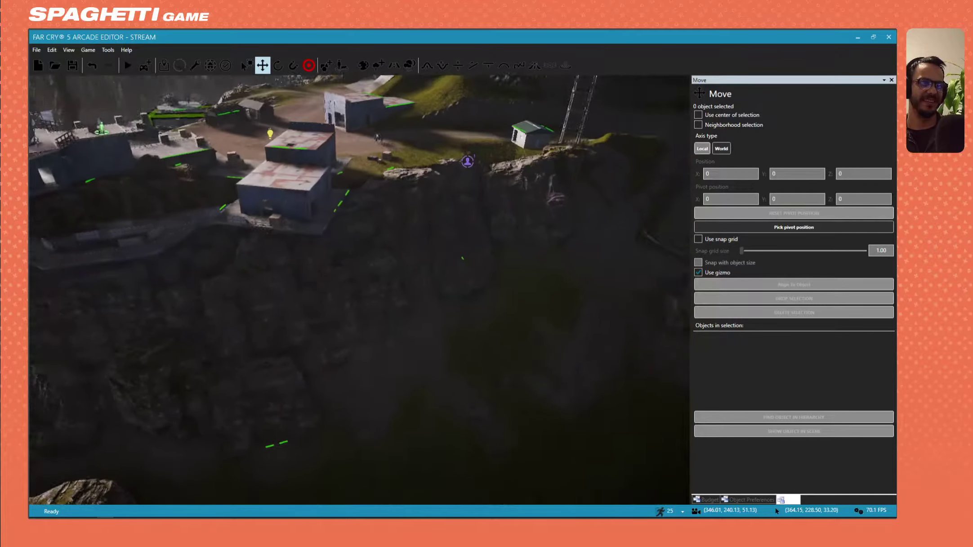
pyautogui.click(264, 421)
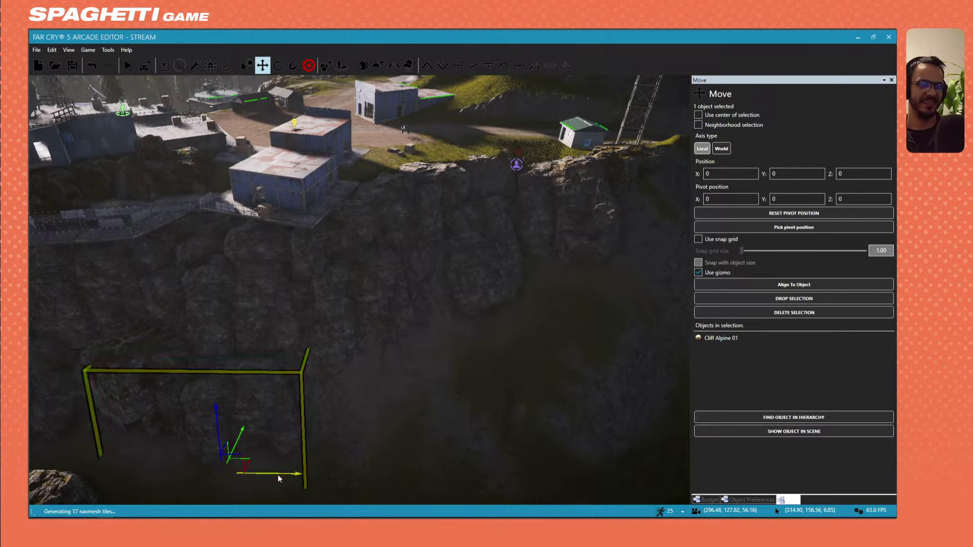
pyautogui.moveTo(284, 475); pyautogui.dragTo(502, 453)
pyautogui.moveTo(502, 453); pyautogui.dragTo(625, 476, button='right')
pyautogui.press('a')
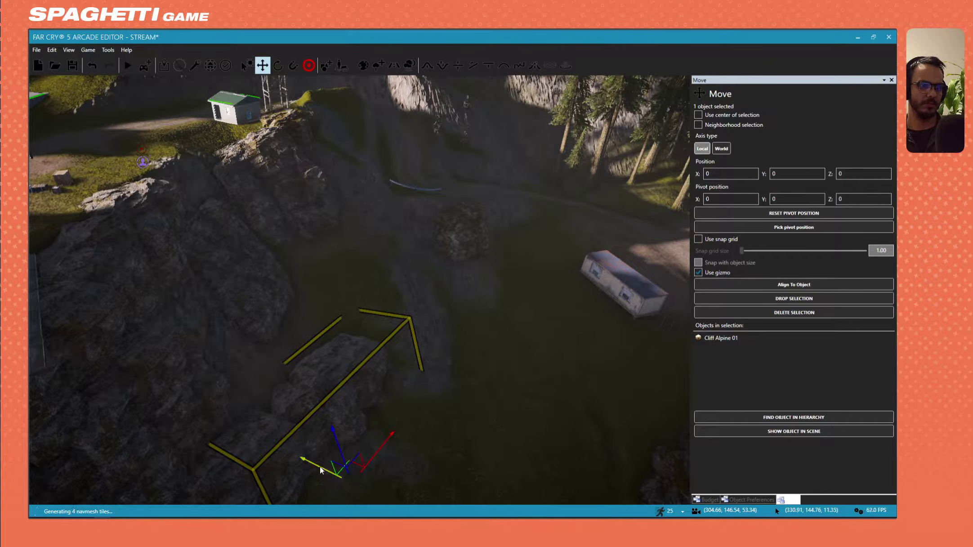
pyautogui.moveTo(320, 465); pyautogui.dragTo(308, 459)
# Step: Select the abandoned portable office below the cliff and inspect its entrance and surroundings
pyautogui.moveTo(307, 460); pyautogui.dragTo(630, 395, button='right')
pyautogui.press('d')
pyautogui.press('w')
pyautogui.press('w')
pyautogui.moveTo(359, 290); pyautogui.dragTo(320, 434, button='right')
pyautogui.press('a')
pyautogui.click(267, 236)
pyautogui.press('w')
pyautogui.press('d')
pyautogui.moveTo(369, 233); pyautogui.dragTo(216, 256, button='right')
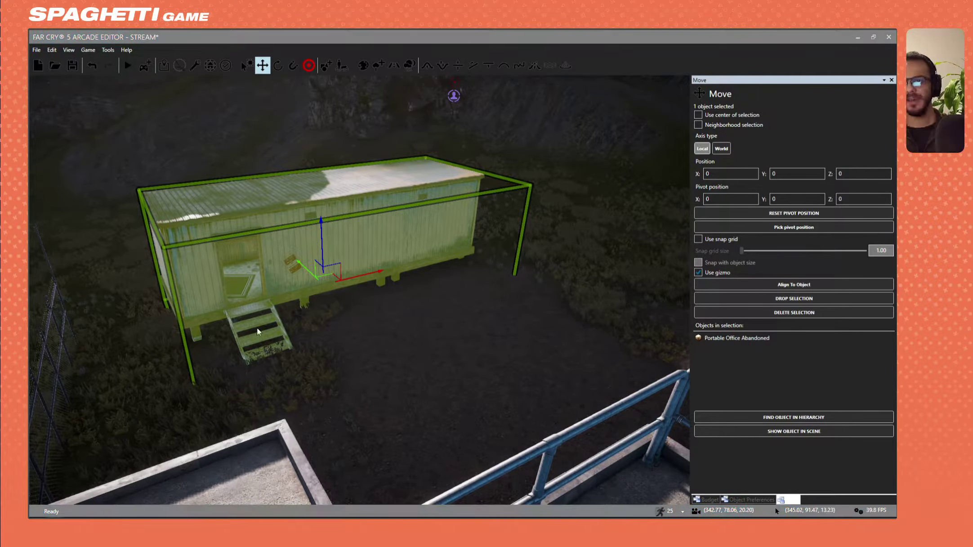
# Step: Examine the cliff face from the portable office up to the guarded terraces of the radar dome building
pyautogui.moveTo(256, 330); pyautogui.dragTo(305, 220, button='right')
pyautogui.press('s')
pyautogui.press('a')
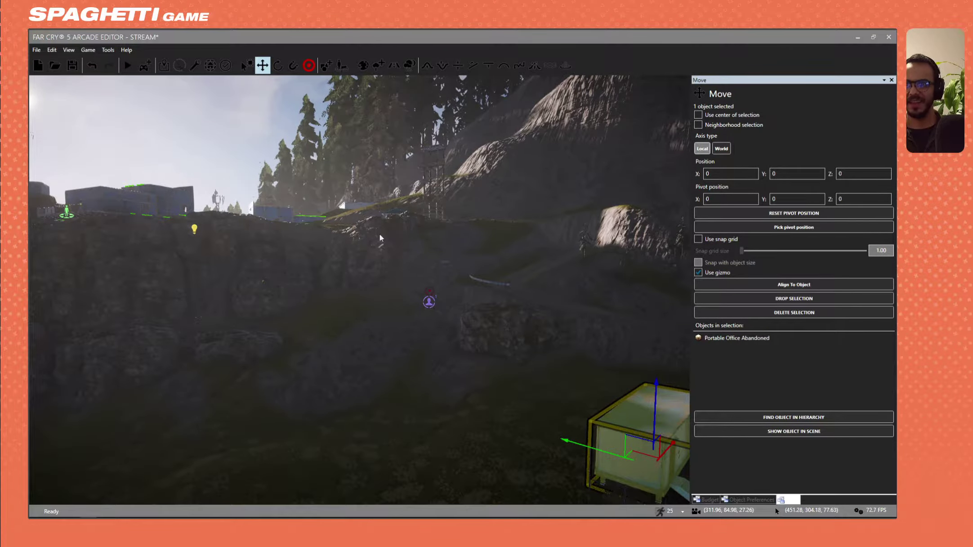
pyautogui.press('w')
pyautogui.moveTo(380, 238); pyautogui.dragTo(350, 256, button='right')
pyautogui.click(315, 302)
pyautogui.press('s')
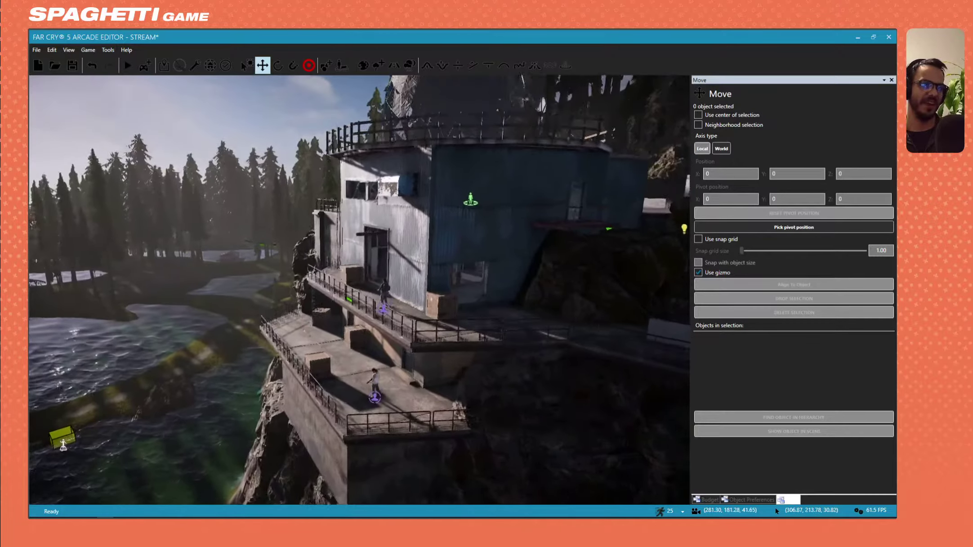
pyautogui.press('w')
pyautogui.moveTo(353, 396); pyautogui.dragTo(333, 347, button='right')
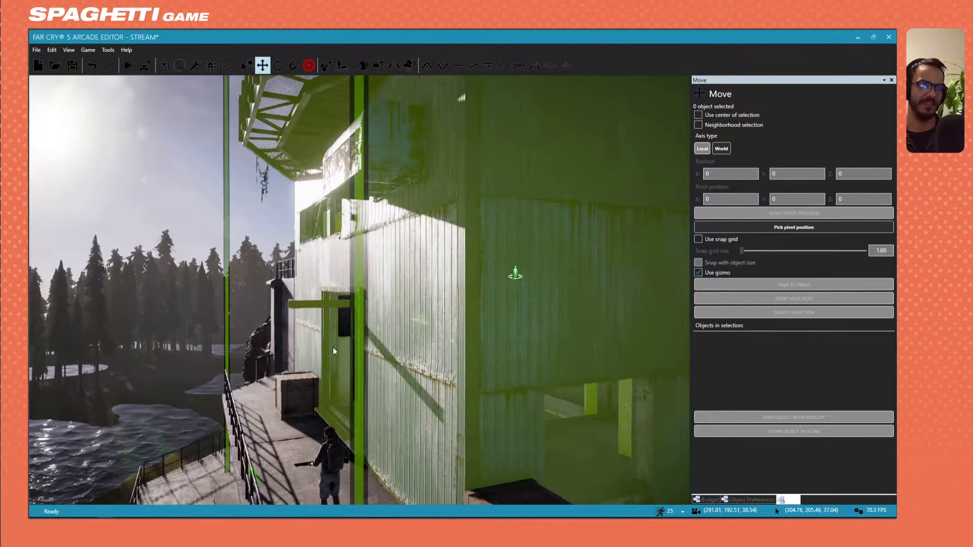
pyautogui.press('w')
pyautogui.moveTo(97, 407); pyautogui.dragTo(119, 363, button='right')
pyautogui.press('s')
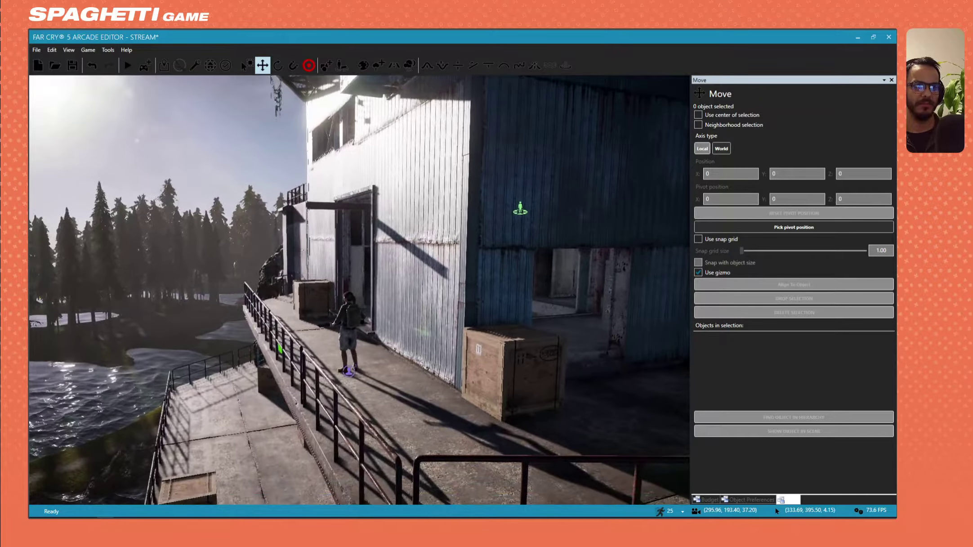
pyautogui.press('w')
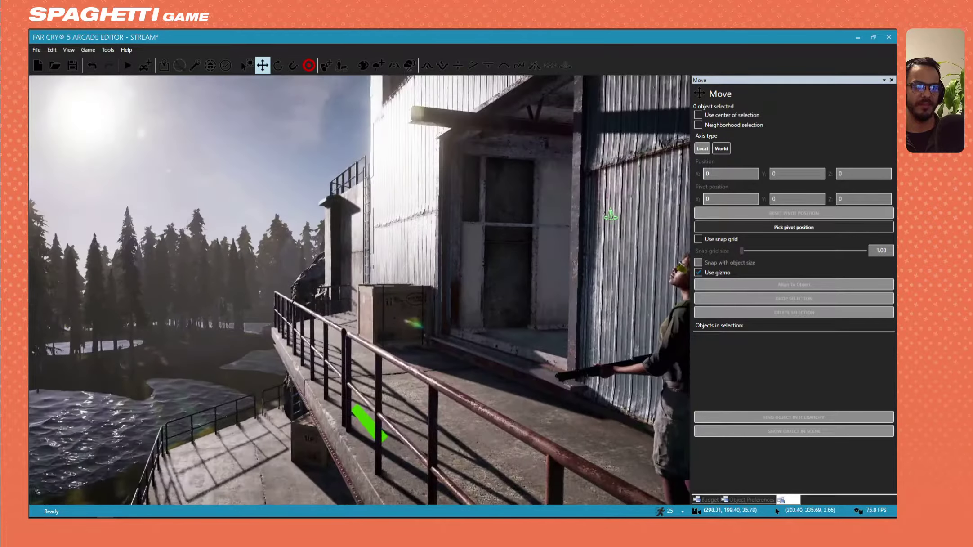
# Step: Inspect the terrace and doorway of the radar dome building up close and leave the Move tool
pyautogui.moveTo(333, 288); pyautogui.dragTo(310, 414, button='right')
pyautogui.press('w')
pyautogui.press('s')
pyautogui.press('w')
pyautogui.press('s')
pyautogui.press('w')
pyautogui.press('w')
pyautogui.press('a')
pyautogui.press('Escape')
# Step: Examine the helicopter on the helipad and the fence, steps and rocks around the pad
pyautogui.press('s')
pyautogui.press('w')
pyautogui.press('w')
pyautogui.press('d')
pyautogui.press('w')
pyautogui.press('a')
pyautogui.press('s')
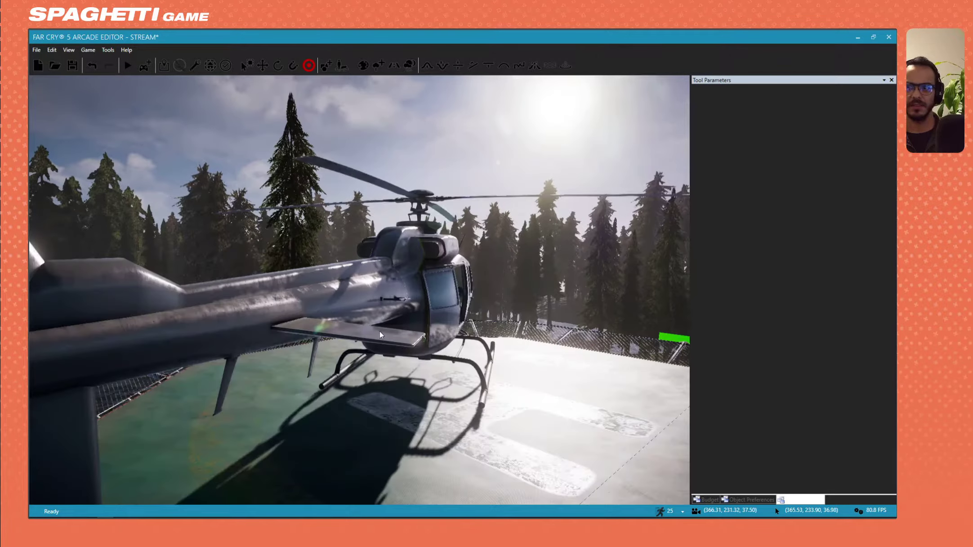
pyautogui.press('a')
pyautogui.moveTo(310, 346); pyautogui.dragTo(403, 324, button='right')
pyautogui.press('a')
pyautogui.press('d')
pyautogui.press('s')
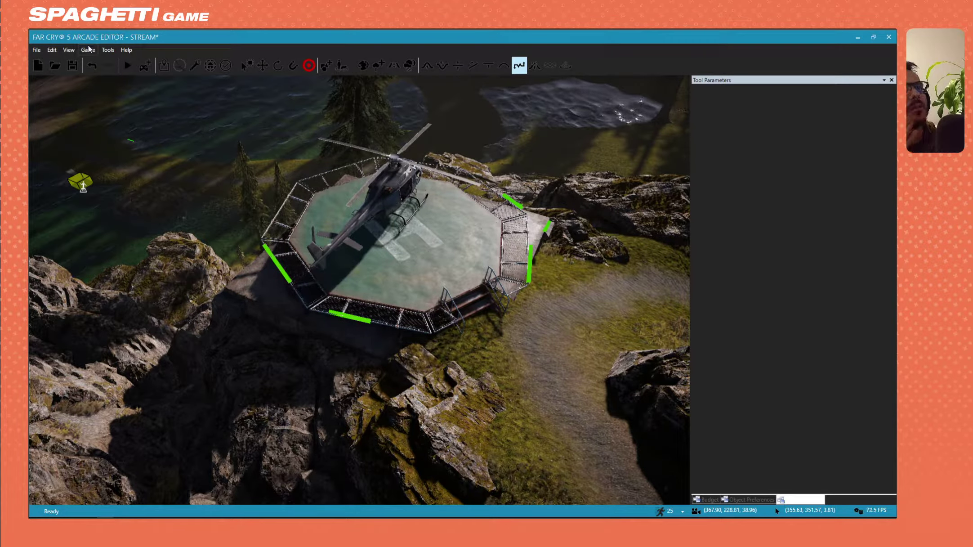
# Step: Open the environment settings and set the map's backdrop to Alpine
pyautogui.click(128, 66)
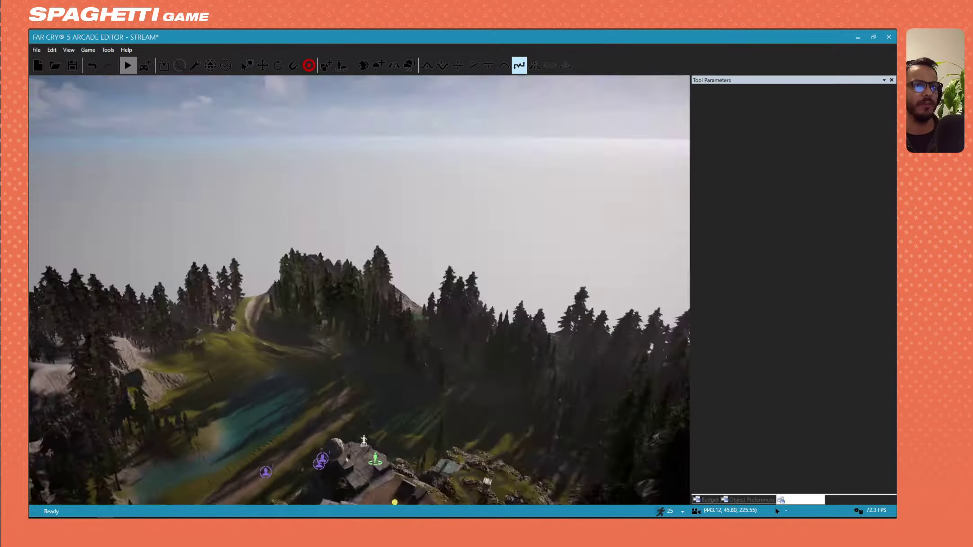
pyautogui.moveTo(198, 113); pyautogui.dragTo(236, 180, button='right')
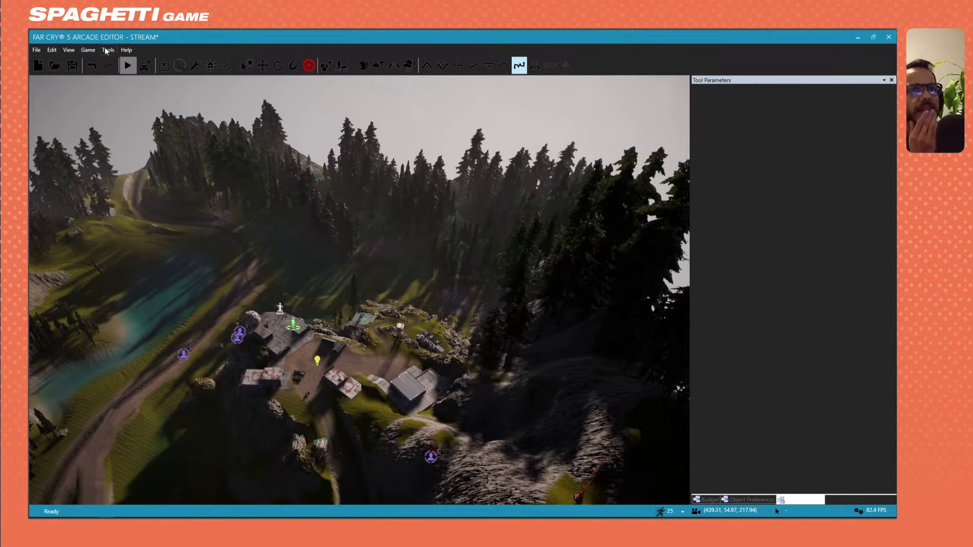
pyautogui.click(144, 238)
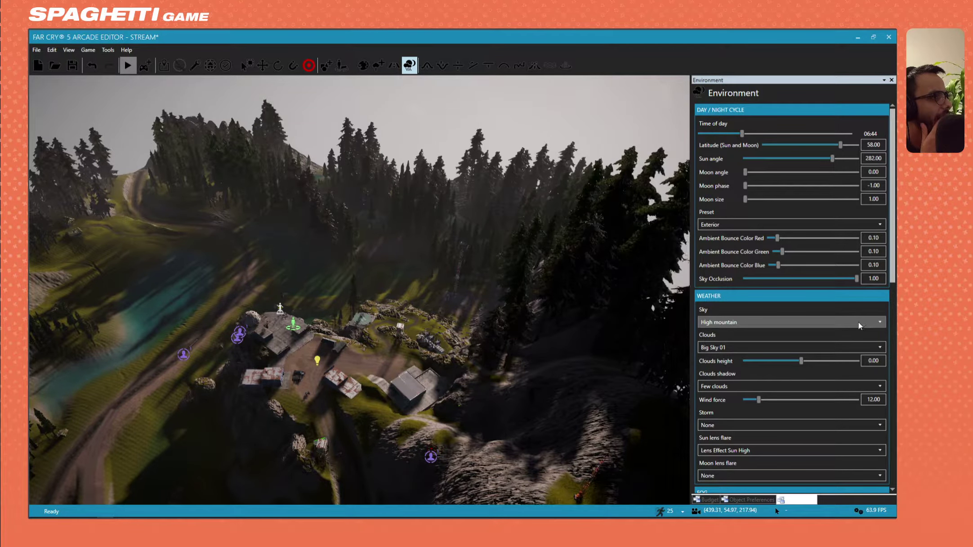
pyautogui.moveTo(890, 286); pyautogui.dragTo(882, 436)
pyautogui.click(743, 374)
pyautogui.click(724, 394)
# Step: Try the Alpine Snow and City backdrops and compare them around the lattice tower on the concrete terrace
pyautogui.moveTo(605, 357); pyautogui.dragTo(440, 288, button='right')
pyautogui.press('w')
pyautogui.press('w')
pyautogui.press('a')
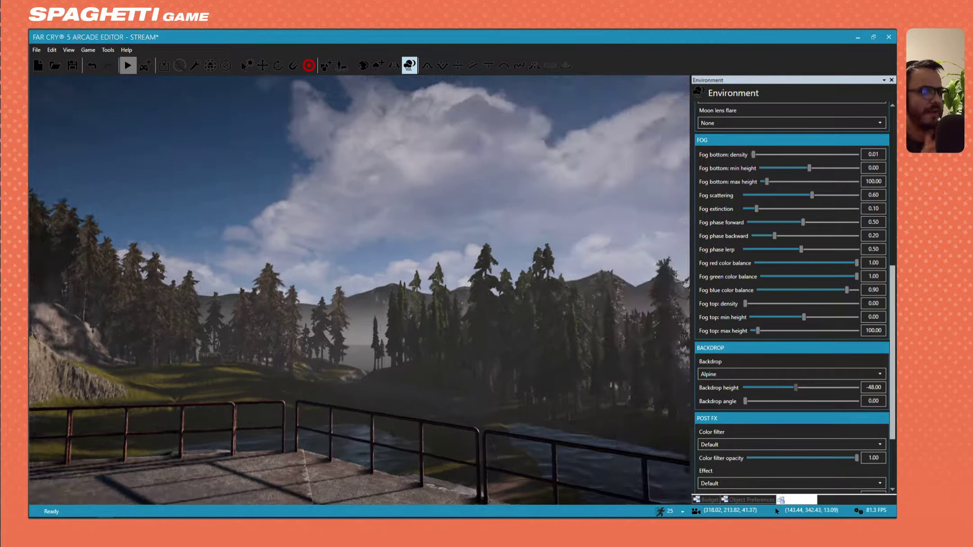
pyautogui.moveTo(440, 288); pyautogui.dragTo(402, 355, button='right')
pyautogui.click(768, 376)
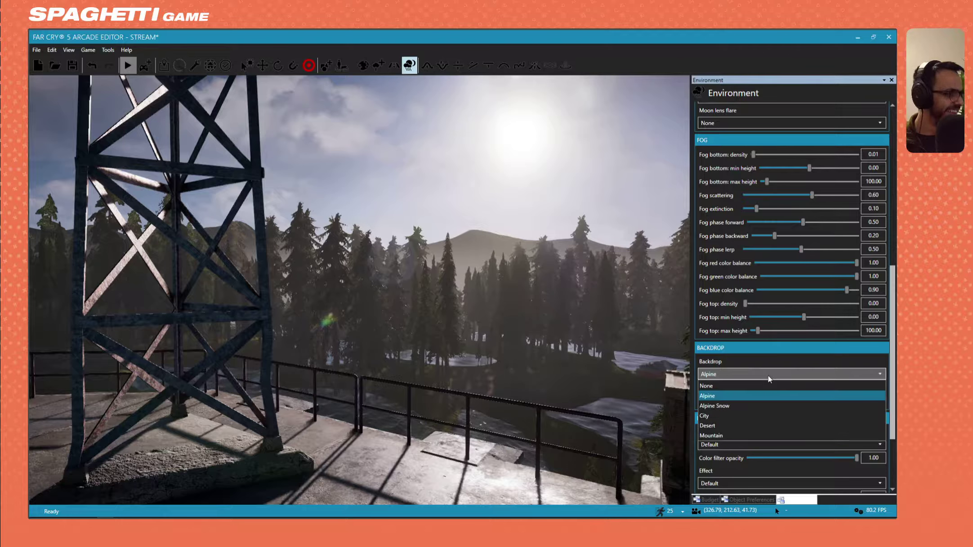
pyautogui.click(759, 402)
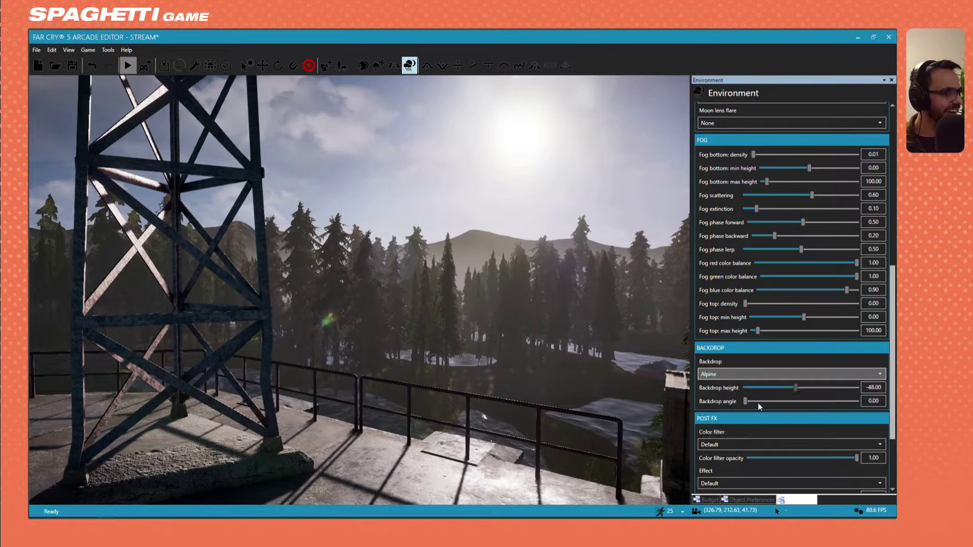
pyautogui.click(756, 377)
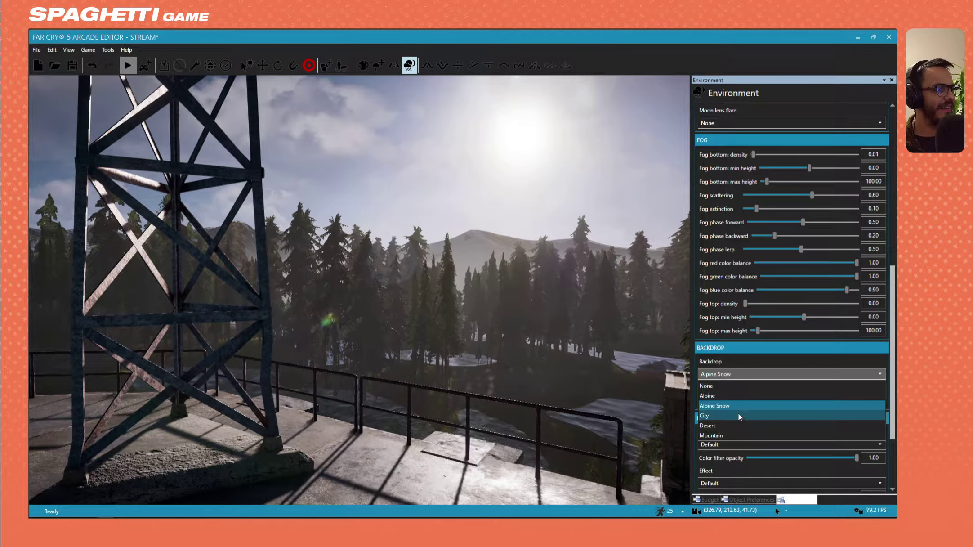
pyautogui.click(737, 413)
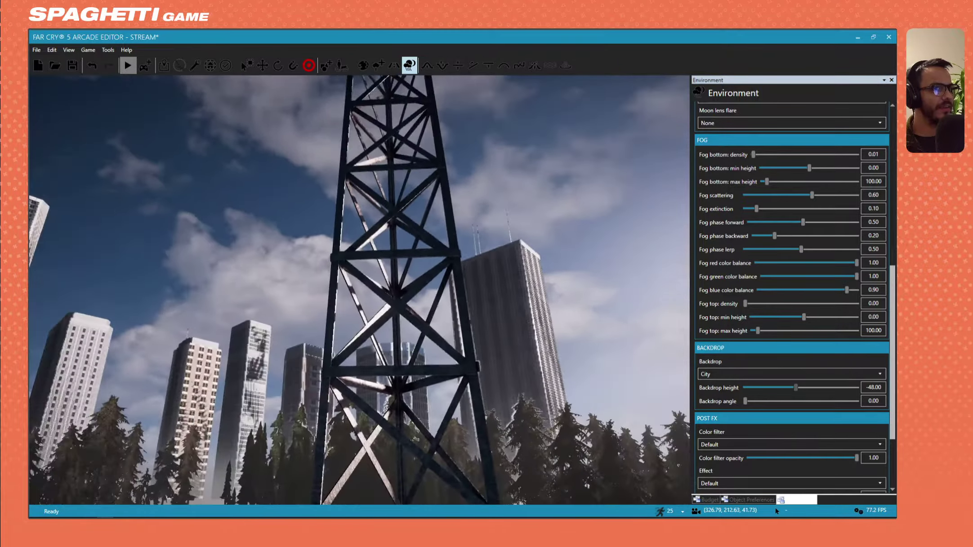
pyautogui.moveTo(683, 308); pyautogui.dragTo(656, 358, button='right')
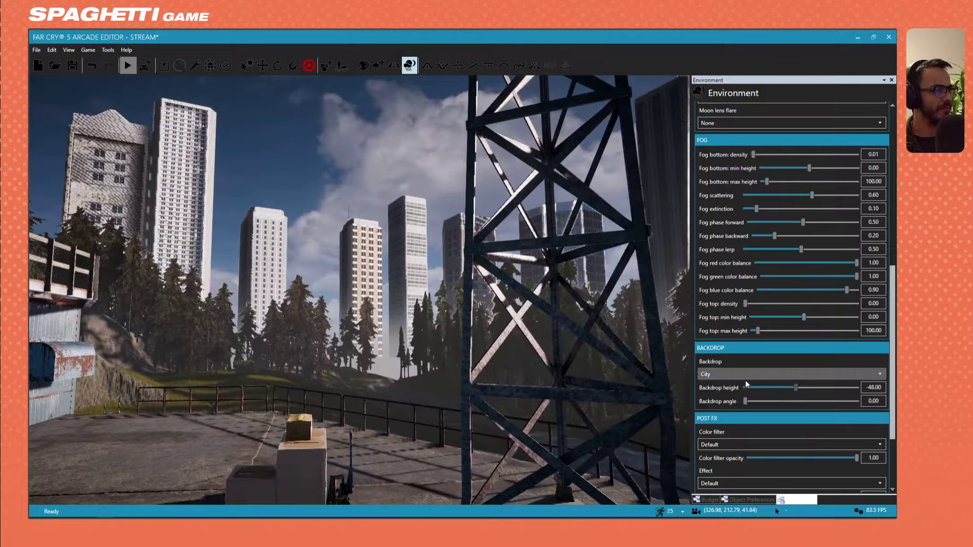
# Step: Try the Desert and Mountain backdrops and return the backdrop to Alpine
pyautogui.click(721, 425)
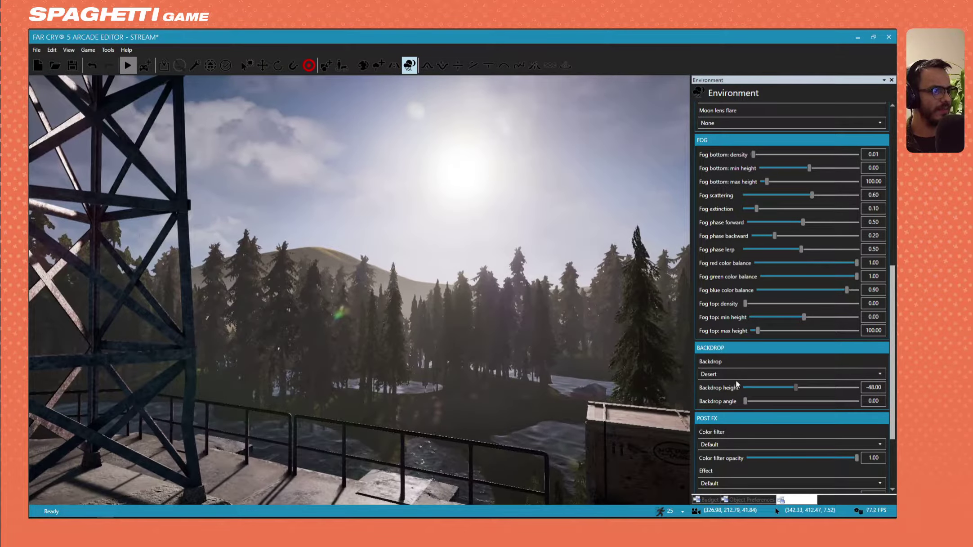
pyautogui.click(711, 435)
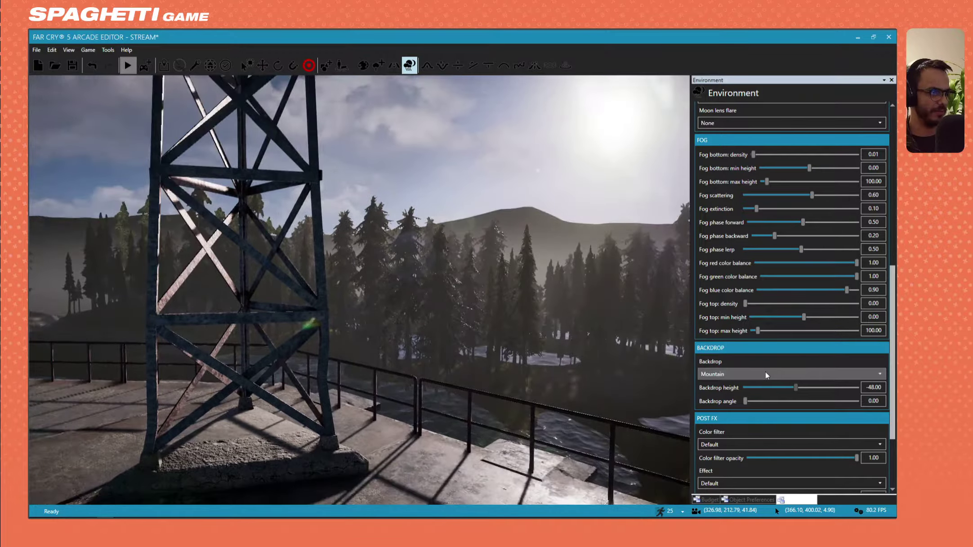
pyautogui.click(763, 373)
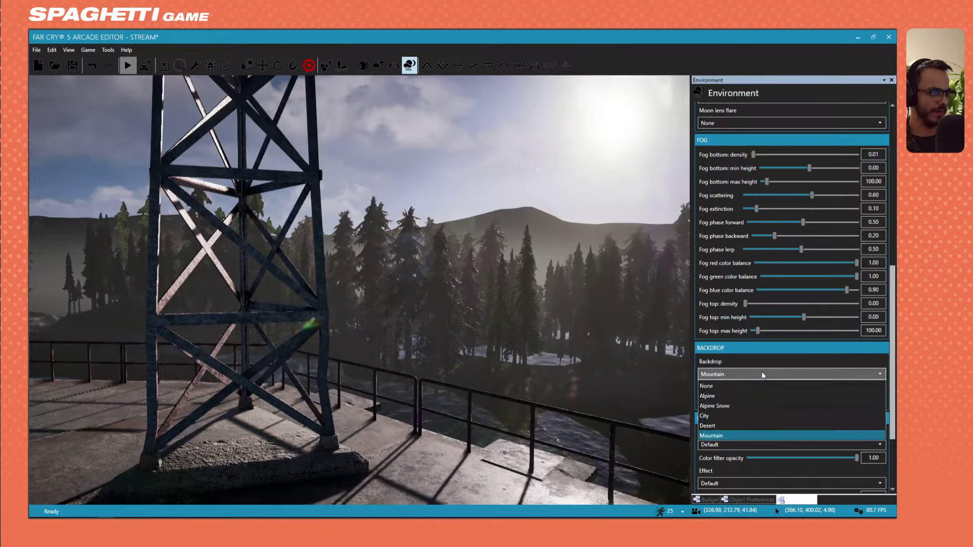
pyautogui.click(726, 395)
# Step: Examine the Alpine backdrop mountains from the terrace out beyond the map's edge and from high above
pyautogui.press('a')
pyautogui.press('w')
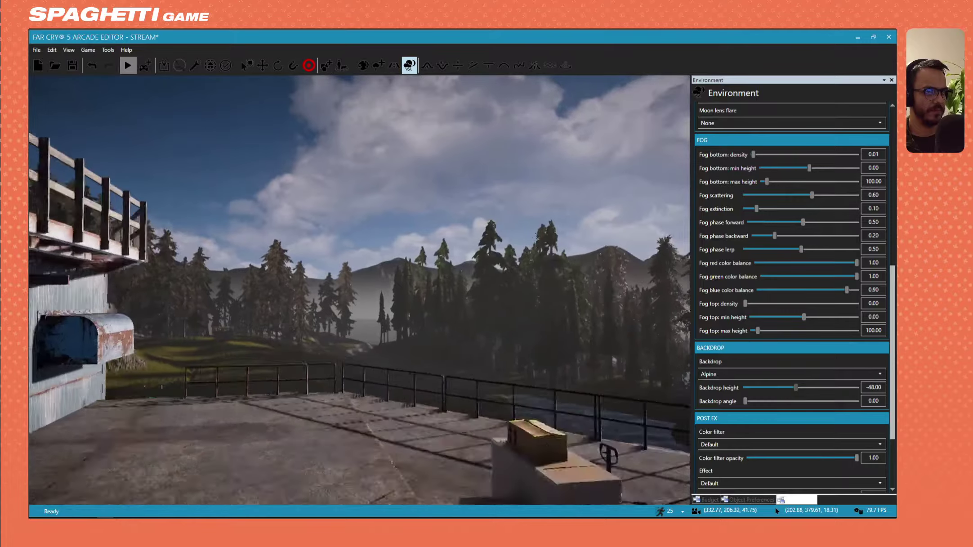
pyautogui.press('w')
pyautogui.press('w')
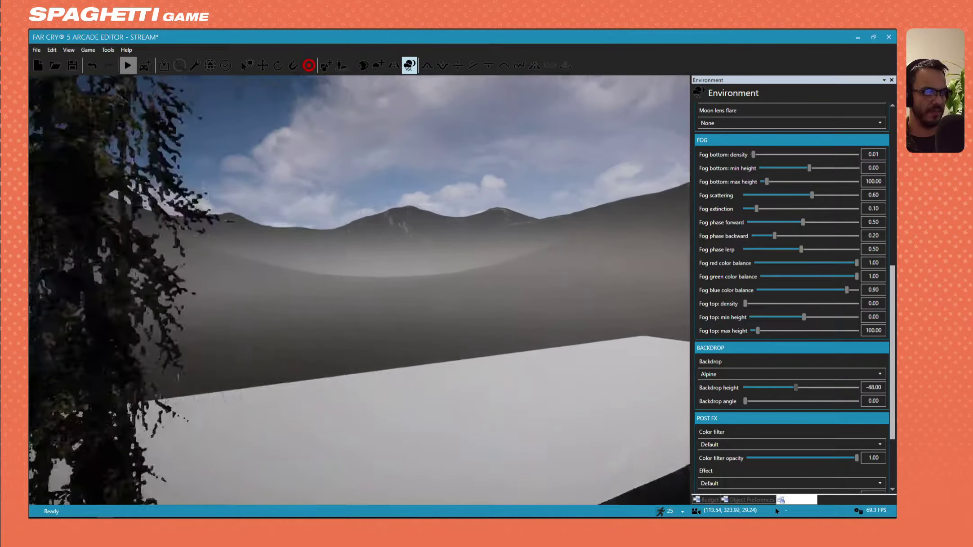
pyautogui.press('w')
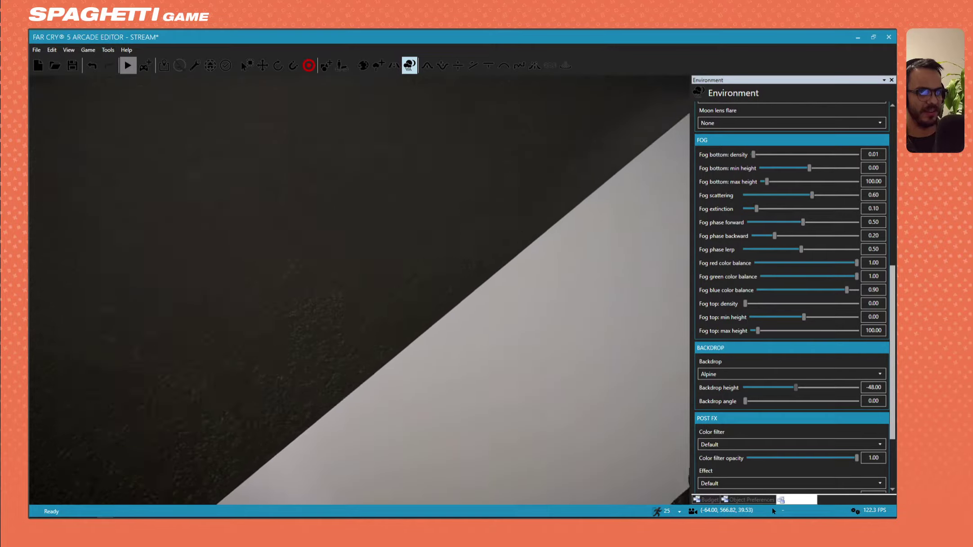
pyautogui.press('w')
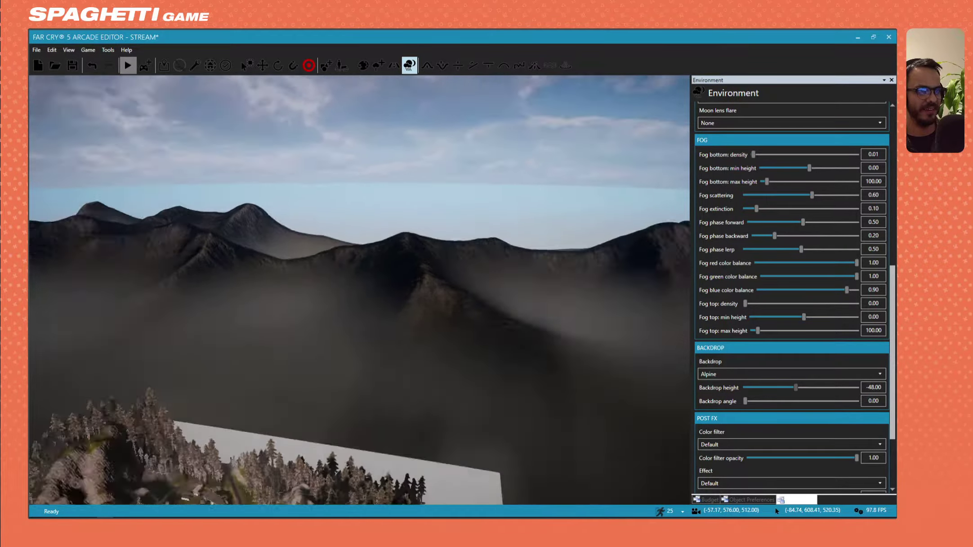
pyautogui.press('w')
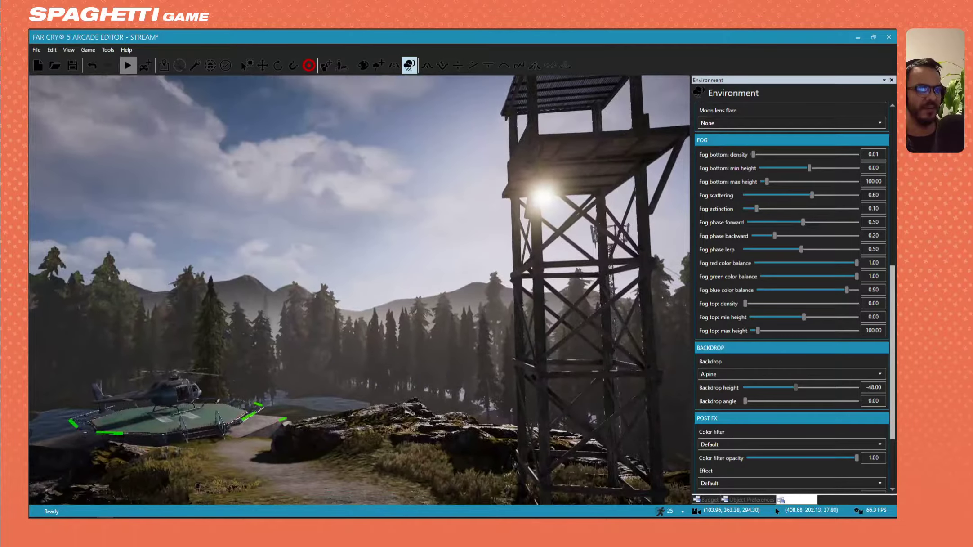
# Step: Examine the watchtower and the rocks around it against the Alpine backdrop, ending at the helipad
pyautogui.moveTo(359, 289); pyautogui.dragTo(557, 297, button='right')
pyautogui.press('s')
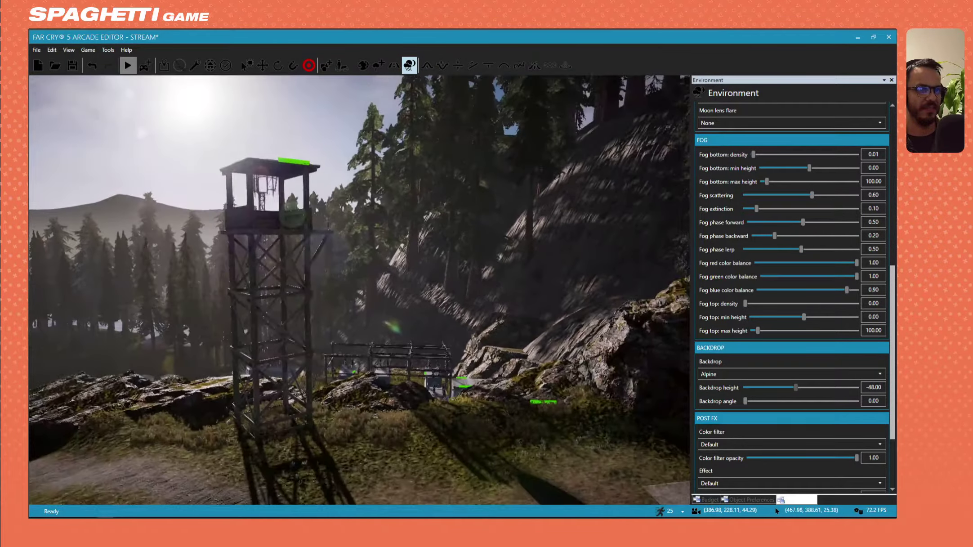
pyautogui.moveTo(359, 290)
pyautogui.mouseDown(button='right')
pyautogui.moveTo(193, 310)
pyautogui.moveTo(440, 198)
pyautogui.moveTo(382, 315)
pyautogui.moveTo(377, 279)
pyautogui.moveTo(366, 315)
pyautogui.moveTo(362, 300)
pyautogui.mouseUp(button='right')
pyautogui.press('w')
pyautogui.moveTo(324, 354); pyautogui.dragTo(537, 325, button='right')
pyautogui.press('s')
pyautogui.press('a')
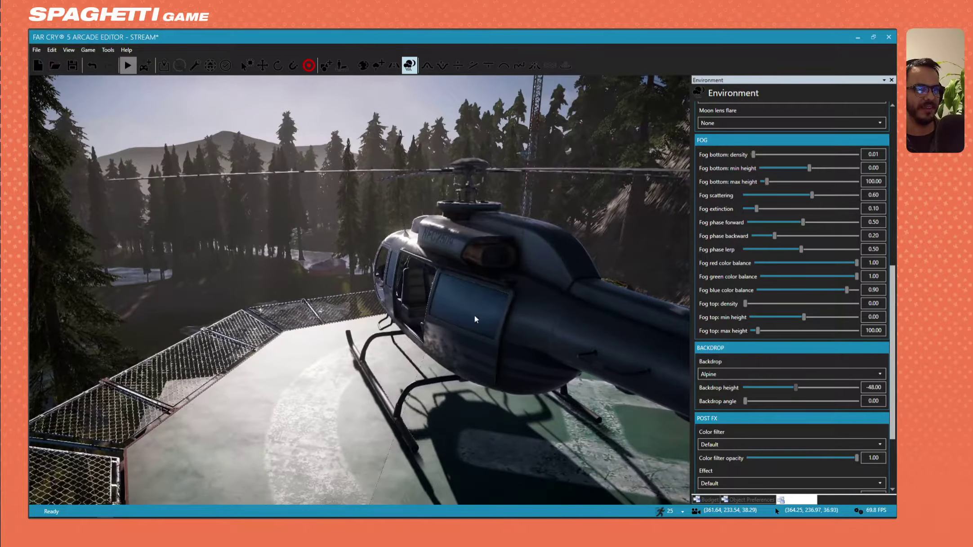
# Step: Inspect the helicopter and the fenced helipad from several sides
pyautogui.press('d')
pyautogui.moveTo(470, 327); pyautogui.dragTo(422, 272, button='right')
pyautogui.press('d')
pyautogui.press('w')
pyautogui.press('s')
pyautogui.press('s')
pyautogui.press('a')
pyautogui.press('w')
pyautogui.moveTo(398, 308); pyautogui.dragTo(436, 302, button='right')
pyautogui.press('a')
# Step: Select the abandoned portable office and view it together with the outpost yard and parked trucks
pyautogui.click(325, 64)
pyautogui.click(416, 260)
pyautogui.moveTo(518, 340); pyautogui.dragTo(312, 355, button='right')
pyautogui.press('w')
pyautogui.press('w')
pyautogui.press('w')
pyautogui.press('s')
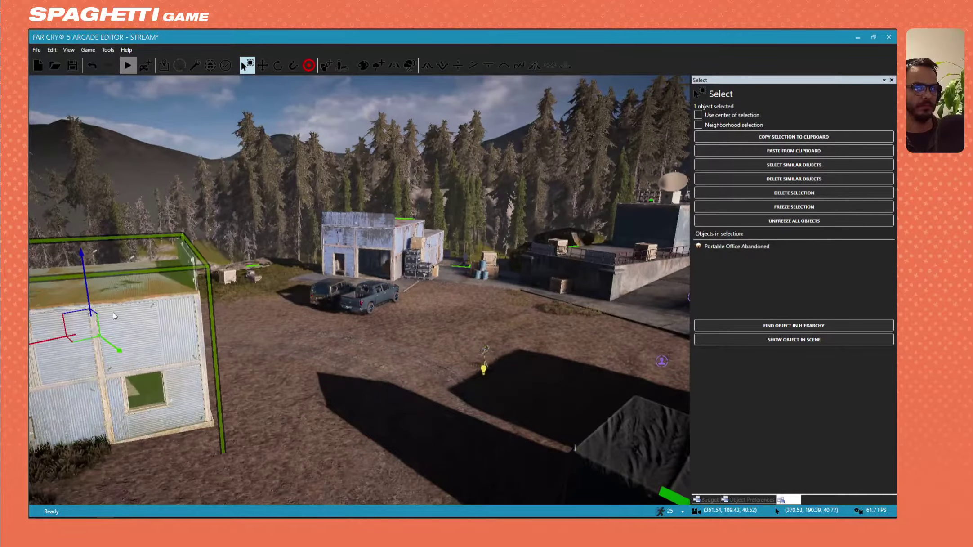
# Step: Inspect the doorway side of the abandoned portable office from across the yard
pyautogui.keyDown('shift'); pyautogui.moveTo(121, 294); pyautogui.dragTo(607, 311); pyautogui.keyUp('shift')
pyautogui.press('w')
pyautogui.moveTo(607, 311); pyautogui.dragTo(613, 413, button='right')
pyautogui.moveTo(220, 314); pyautogui.dragTo(468, 325)
pyautogui.moveTo(468, 324); pyautogui.dragTo(670, 306, button='right')
pyautogui.press('a')
pyautogui.press('w')
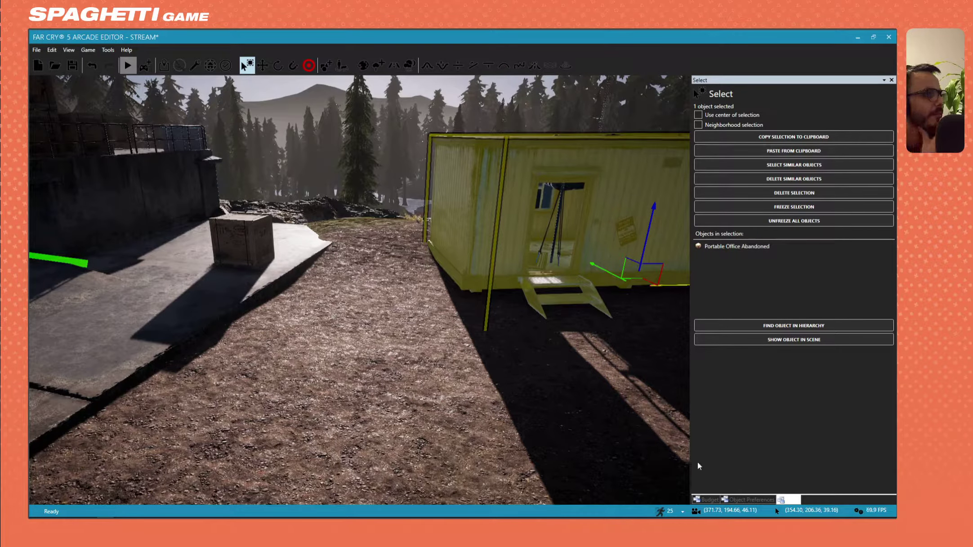
# Step: Open the environment and audio settings at the day/night cycle section
pyautogui.click(52, 50)
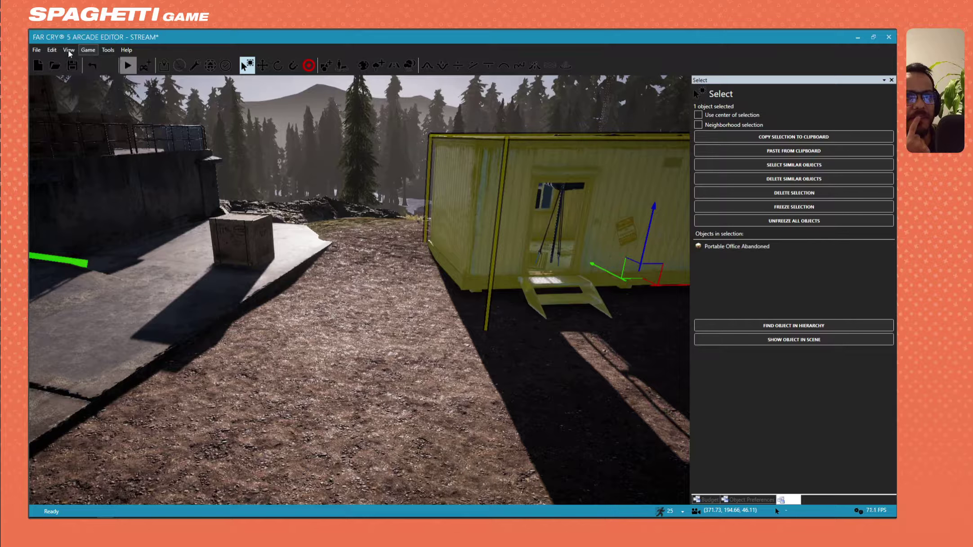
pyautogui.click(68, 49)
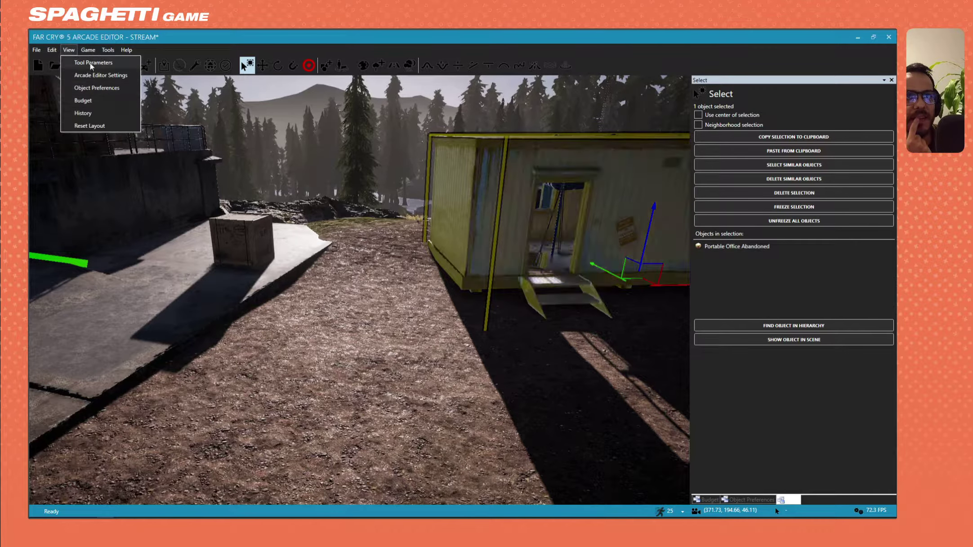
pyautogui.moveTo(103, 54)
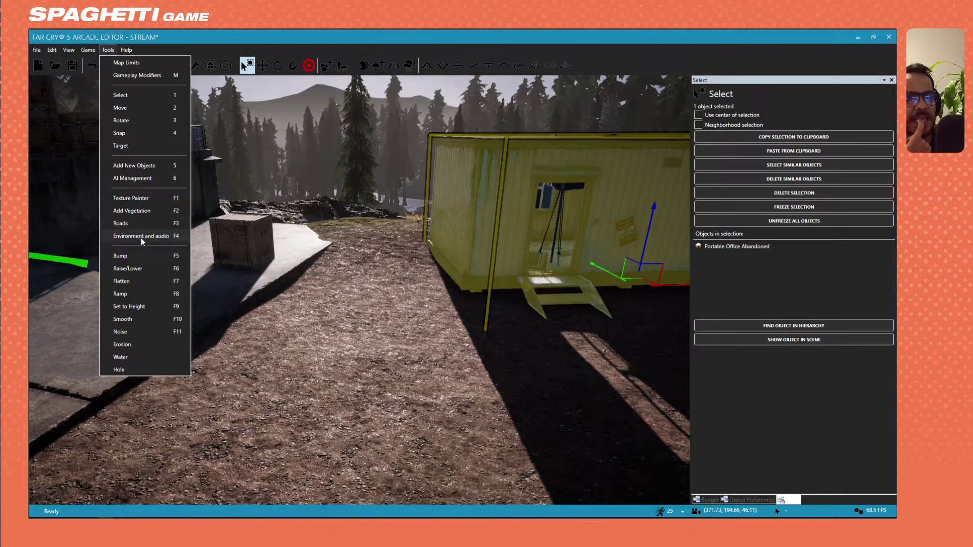
pyautogui.click(224, 260)
pyautogui.moveTo(894, 283); pyautogui.dragTo(896, 274)
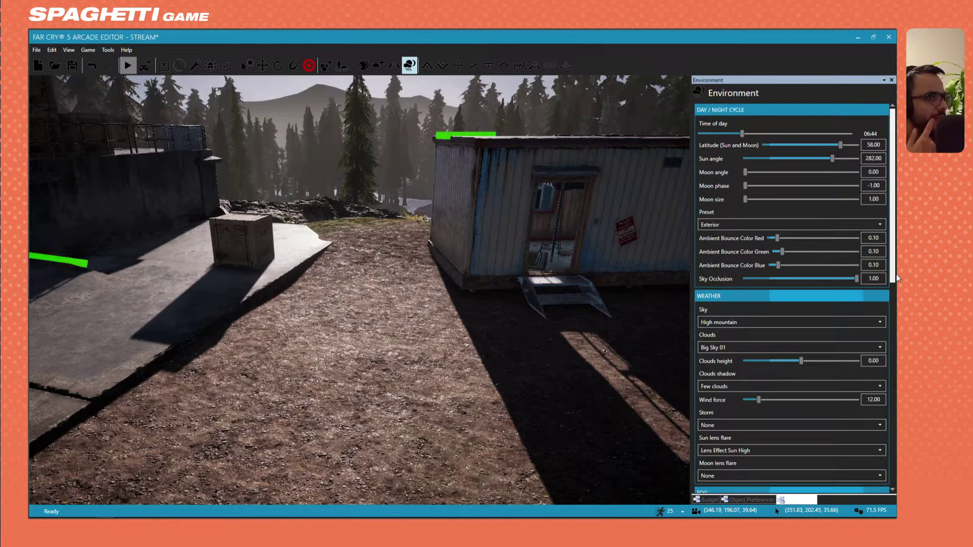
# Step: Try the Interior 01 lighting preset and return the preset to Exterior
pyautogui.click(809, 225)
pyautogui.click(803, 243)
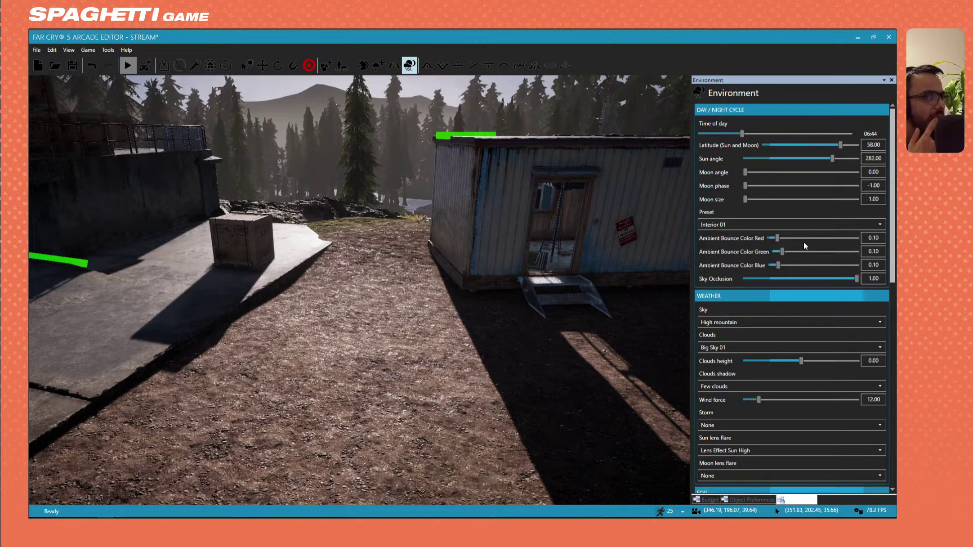
pyautogui.click(794, 226)
pyautogui.click(781, 236)
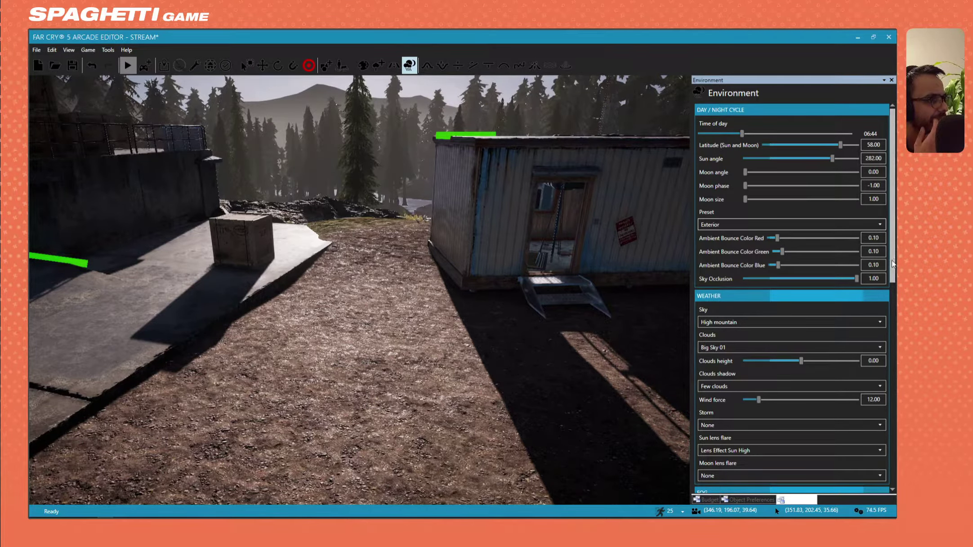
# Step: Set the fog color balance to 0.74 red, 1.00 green and 1.00 blue
pyautogui.moveTo(893, 257); pyautogui.dragTo(896, 304)
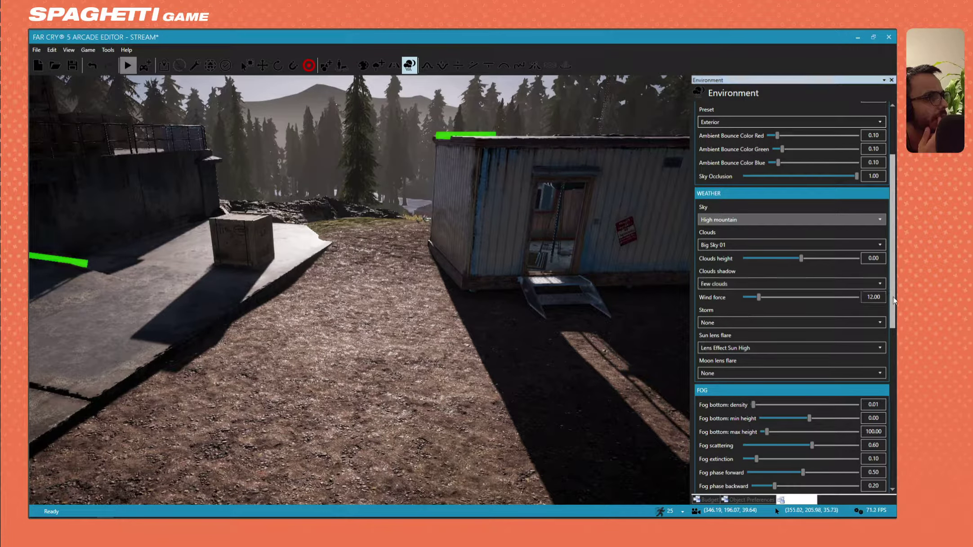
pyautogui.moveTo(895, 296); pyautogui.dragTo(893, 374)
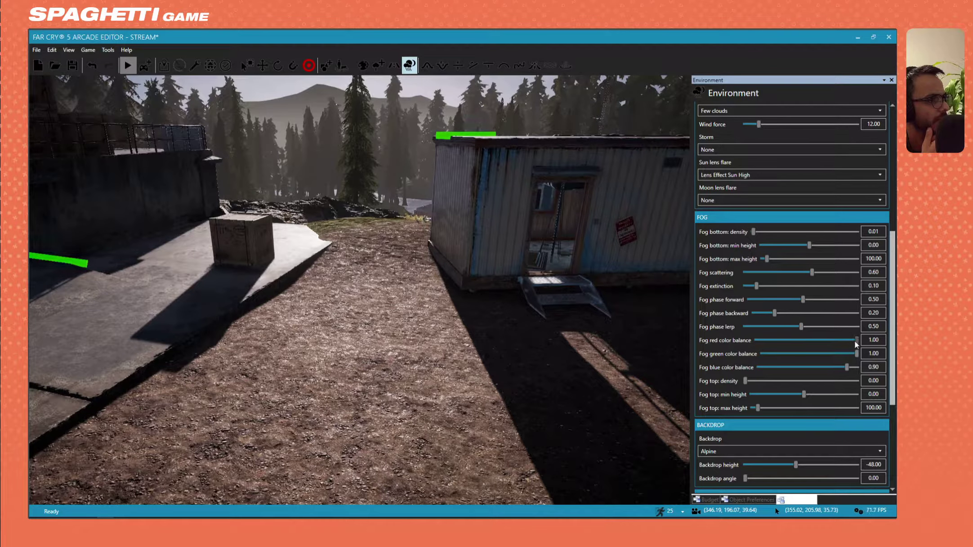
pyautogui.moveTo(844, 367); pyautogui.dragTo(887, 370)
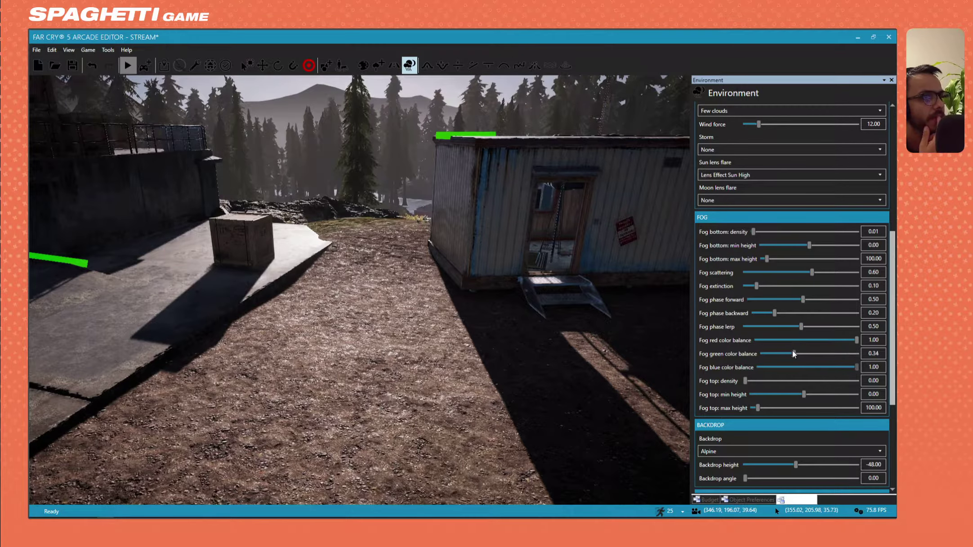
pyautogui.moveTo(793, 353); pyautogui.dragTo(831, 341)
# Step: Examine the fog tint over the lakes and forest and review the whole map from above
pyautogui.moveTo(584, 346); pyautogui.dragTo(402, 304, button='right')
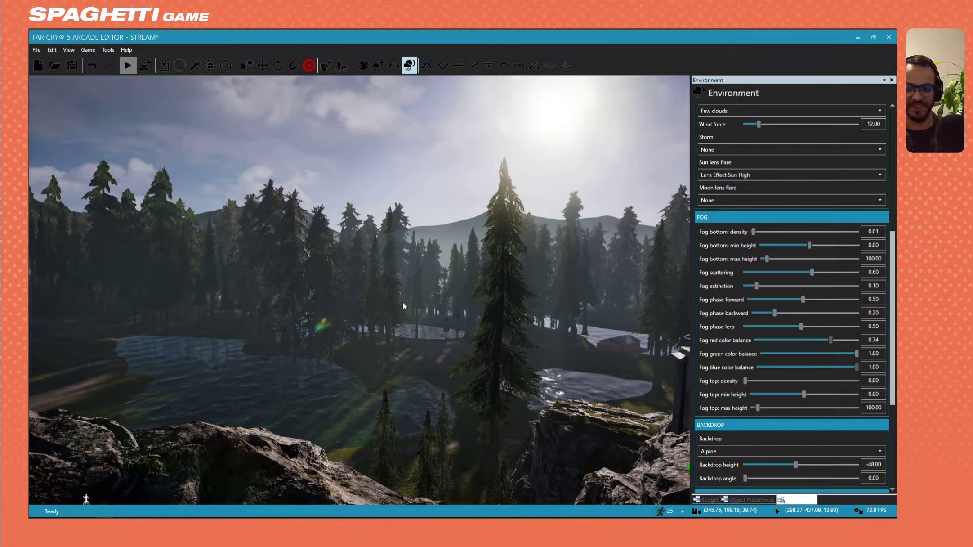
pyautogui.moveTo(394, 276); pyautogui.dragTo(354, 293, button='right')
pyautogui.press('s')
pyautogui.press('w')
pyautogui.press('a')
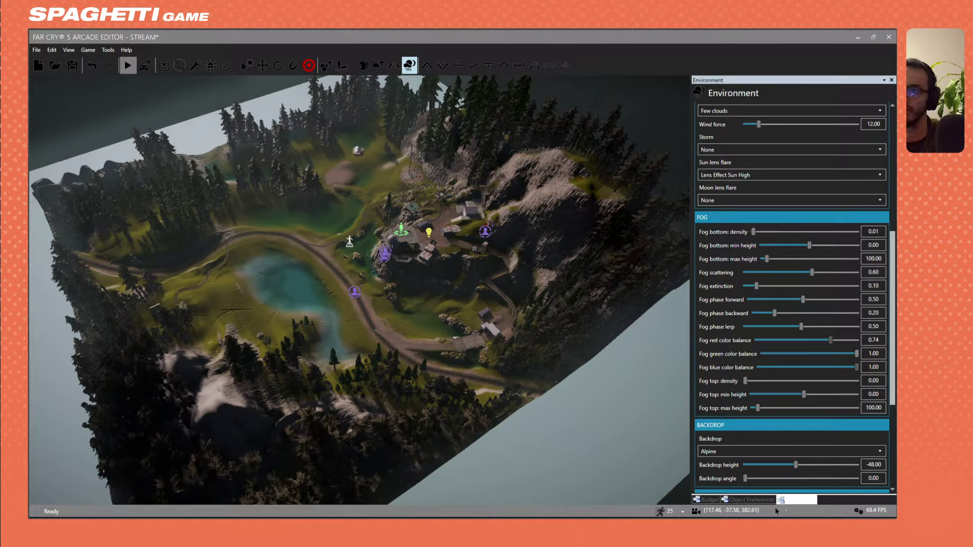
pyautogui.click(131, 307)
pyautogui.moveTo(135, 310); pyautogui.dragTo(126, 272, button='right')
pyautogui.moveTo(310, 281); pyautogui.dragTo(311, 317, button='right')
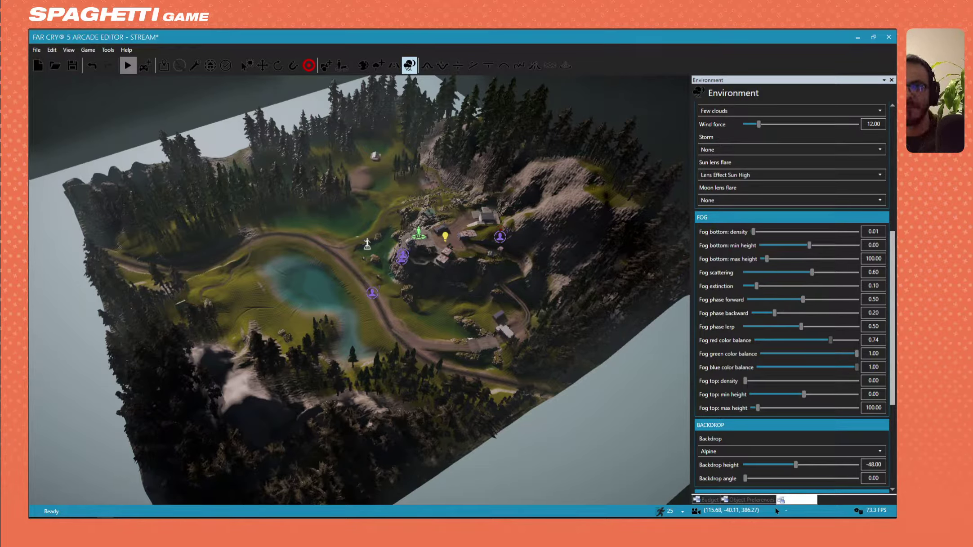
# Step: Return to the terrace overlooking the lake and look through the post-effect color filter options
pyautogui.moveTo(306, 181); pyautogui.dragTo(344, 138, button='right')
pyautogui.press('w')
pyautogui.press('w')
pyautogui.moveTo(379, 272); pyautogui.dragTo(290, 227, button='right')
pyautogui.moveTo(379, 272); pyautogui.dragTo(319, 320, button='right')
pyautogui.press('w')
pyautogui.scroll(-5, 893, 333)
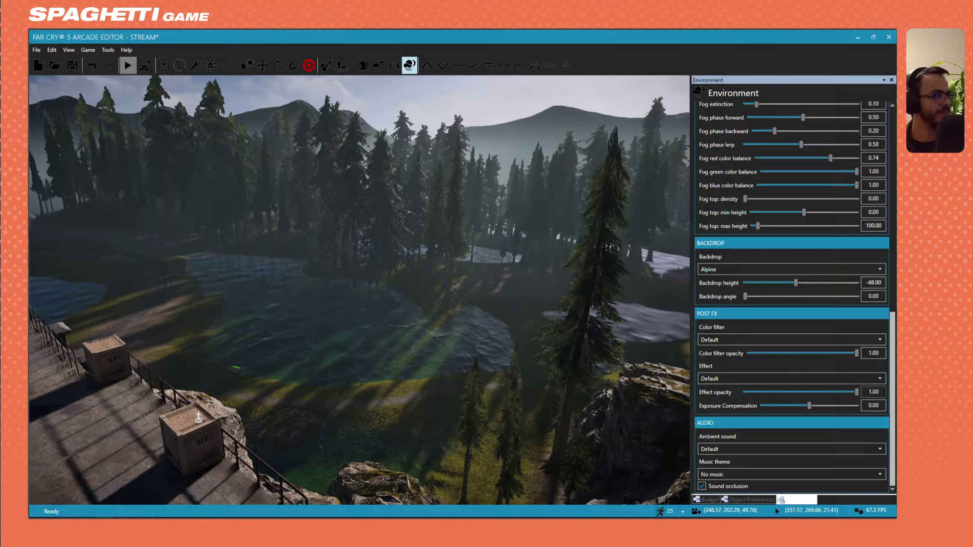
pyautogui.click(818, 340)
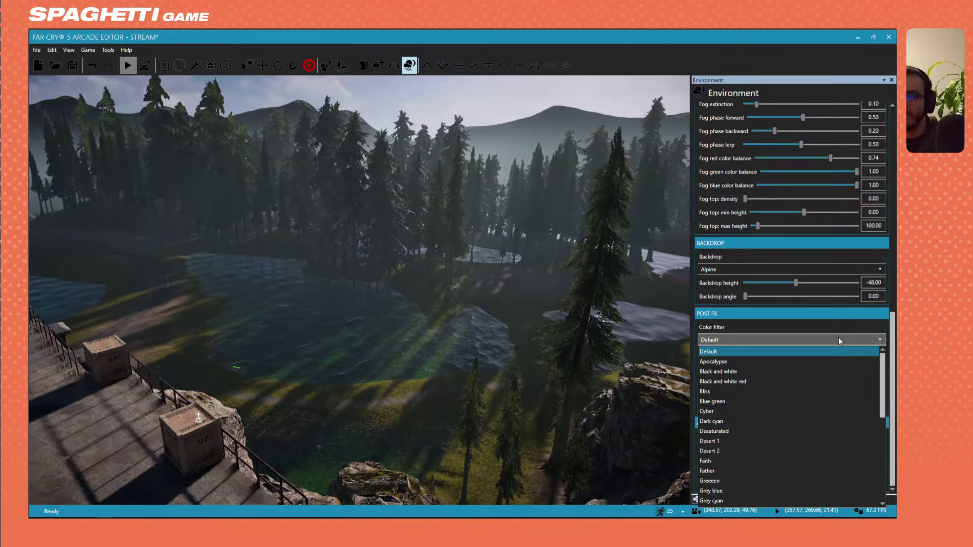
pyautogui.moveTo(252, 517)
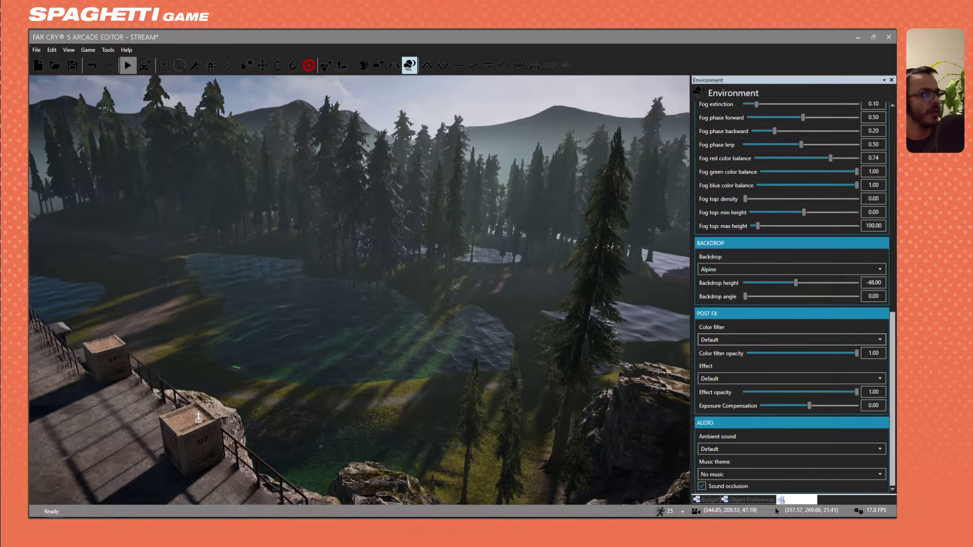
# Step: Try the Bliss post-effect color filter and view it over the outpost buildings, terrace and lake
pyautogui.moveTo(306, 358); pyautogui.dragTo(375, 280, button='right')
pyautogui.press('s')
pyautogui.press('s')
pyautogui.press('w')
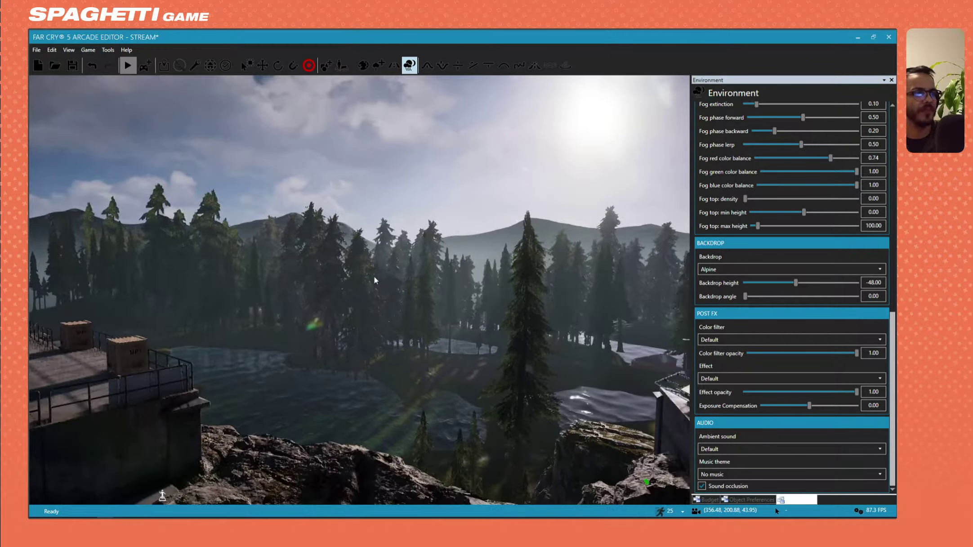
pyautogui.click(754, 338)
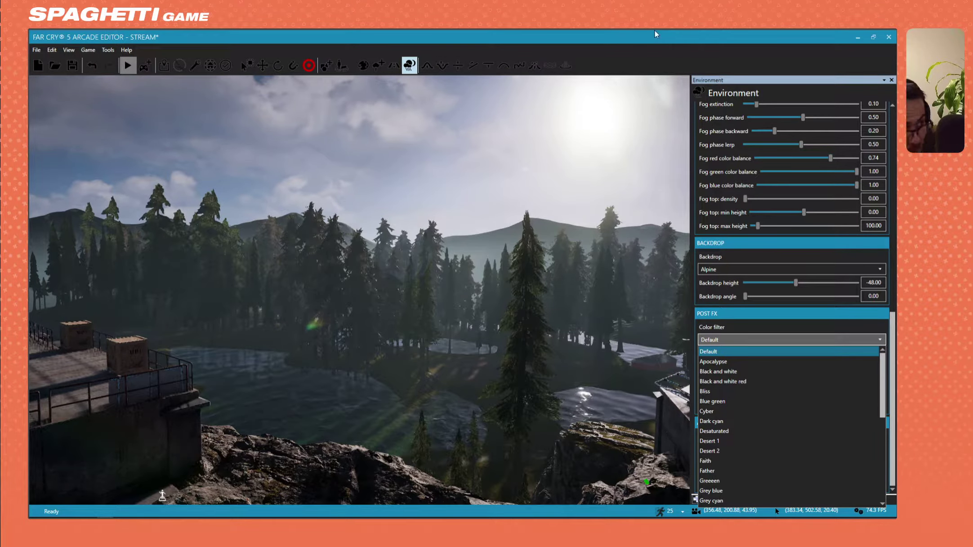
pyautogui.click(731, 390)
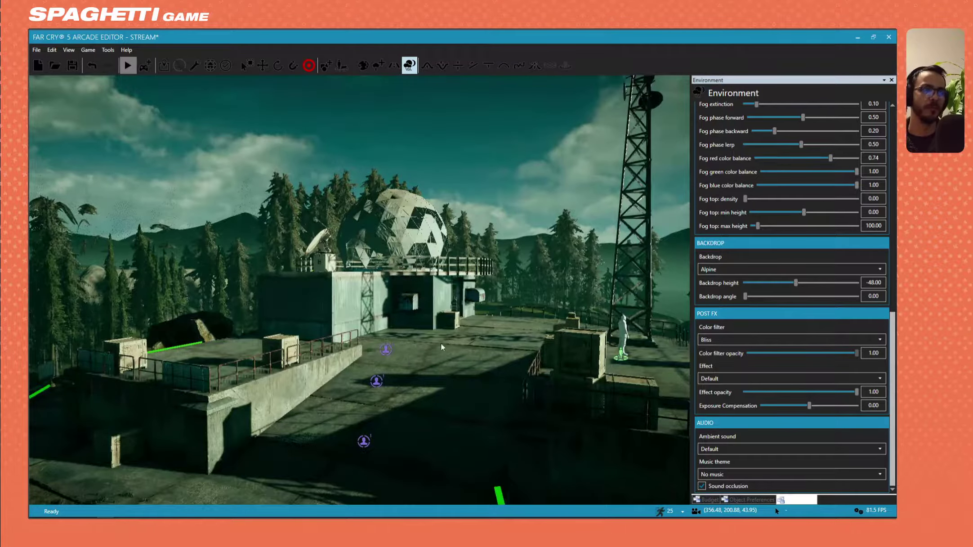
pyautogui.moveTo(441, 346); pyautogui.dragTo(665, 361, button='right')
pyautogui.moveTo(360, 355)
pyautogui.mouseDown(button='right')
pyautogui.moveTo(314, 350)
pyautogui.moveTo(360, 355)
pyautogui.mouseUp(button='right')
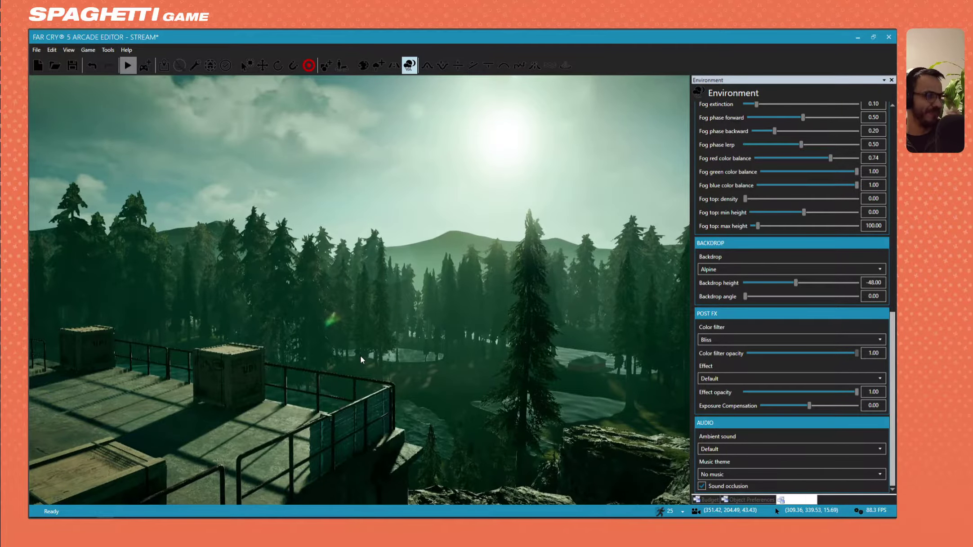
pyautogui.scroll(2, 360, 355)
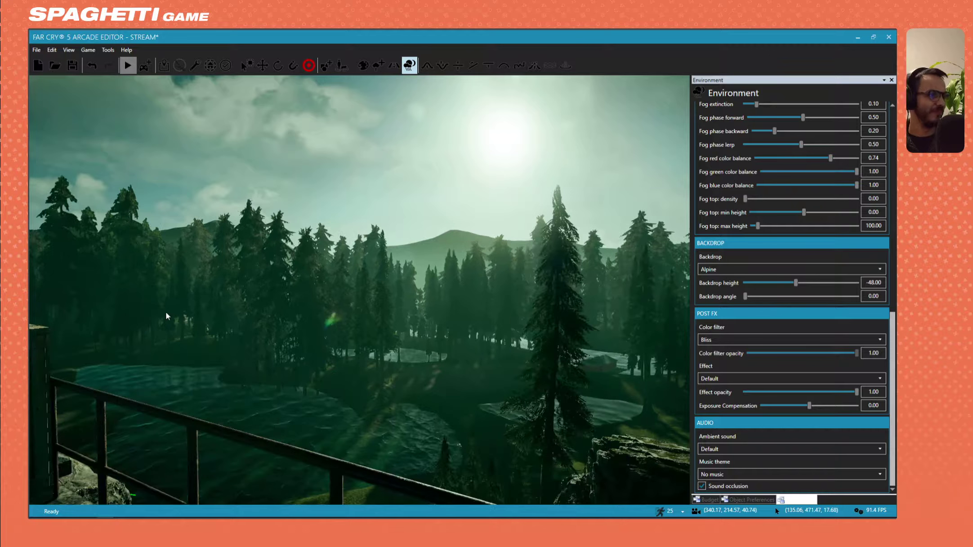
# Step: Try the Apocalypse and Black and white color filters while viewing the lake and the radio tower area
pyautogui.click(726, 343)
pyautogui.scroll(2, 740, 407)
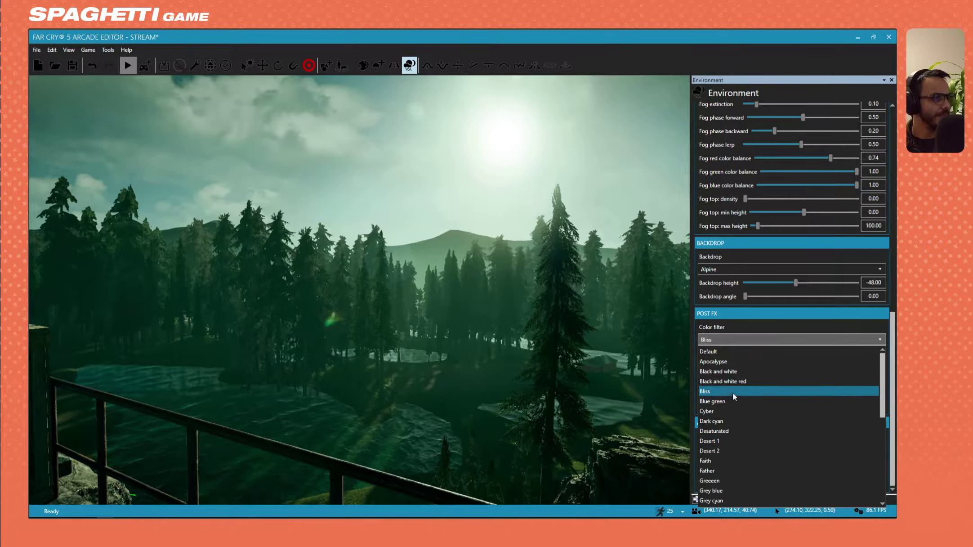
pyautogui.click(732, 372)
pyautogui.click(730, 338)
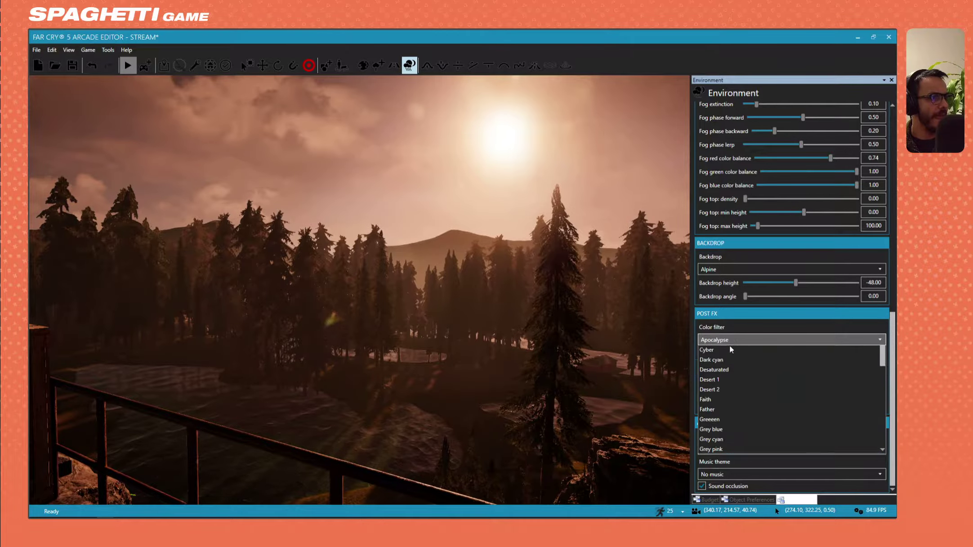
pyautogui.scroll(2, 729, 355)
pyautogui.click(718, 362)
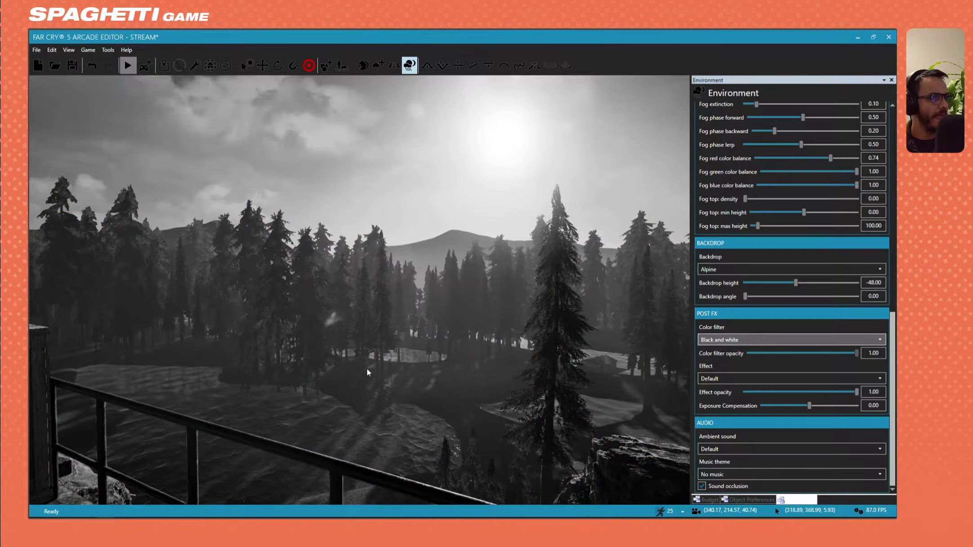
pyautogui.press('s')
pyautogui.moveTo(366, 372); pyautogui.dragTo(306, 368, button='right')
pyautogui.press('w')
pyautogui.press('s')
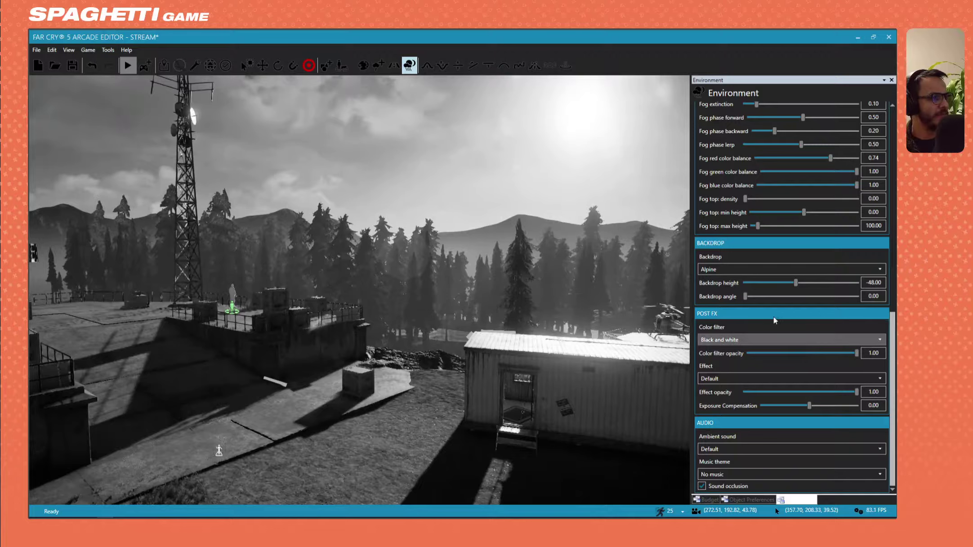
# Step: Try the Black and white red and Blue green color filters around the yard and metal cabin
pyautogui.click(746, 338)
pyautogui.click(723, 370)
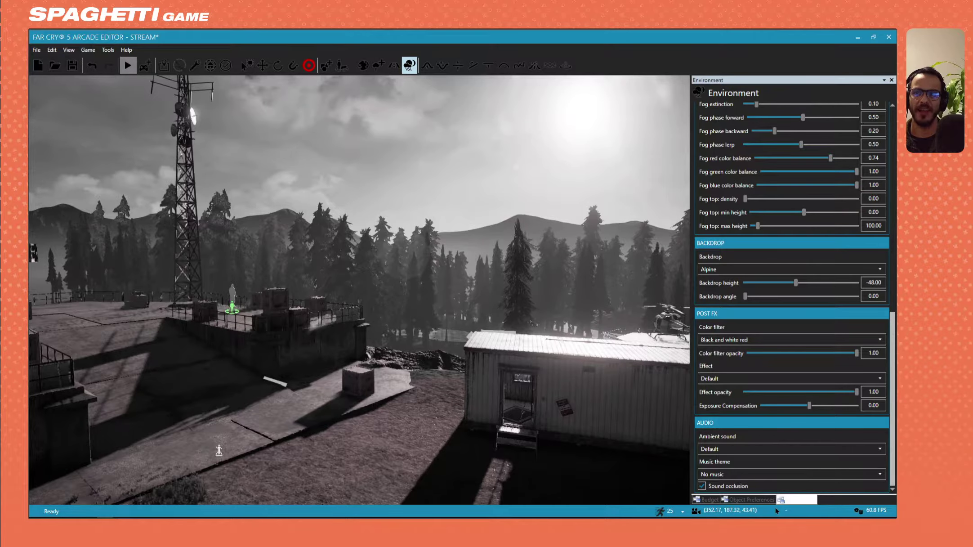
pyautogui.moveTo(247, 286); pyautogui.dragTo(439, 294, button='right')
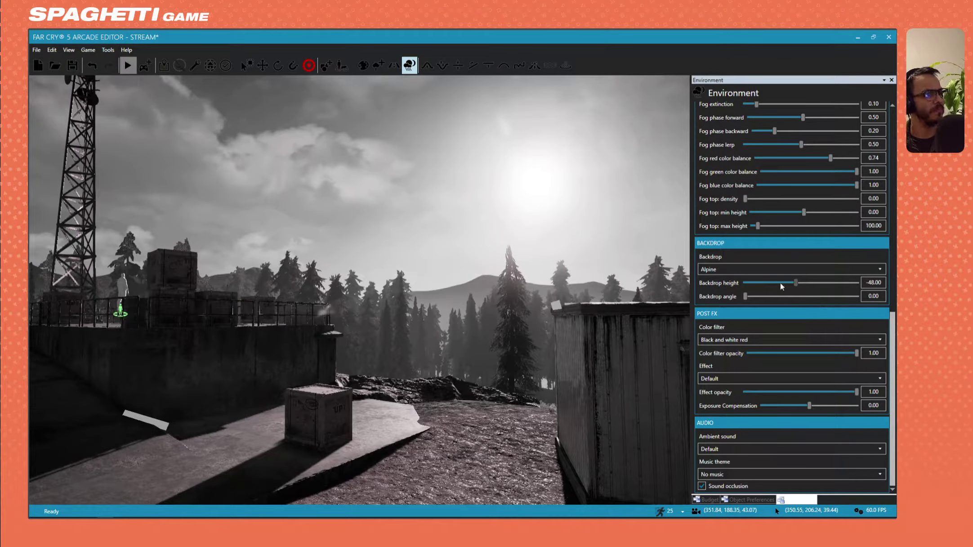
pyautogui.click(746, 338)
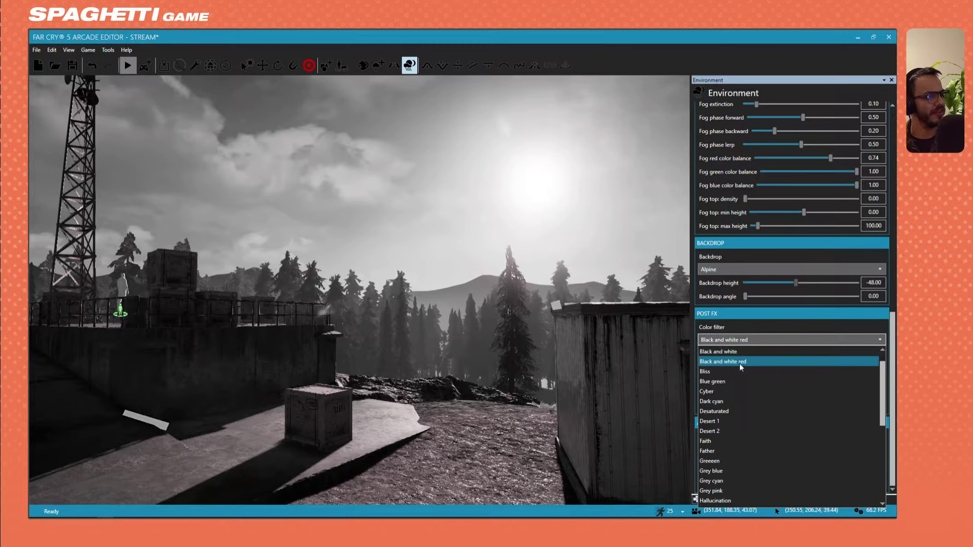
pyautogui.click(735, 377)
pyautogui.moveTo(598, 350); pyautogui.dragTo(478, 339, button='right')
pyautogui.press('s')
# Step: Compare the Bliss, Cyber, Dark cyan and Desert 2 color filters on the yard with the radio tower
pyautogui.click(739, 339)
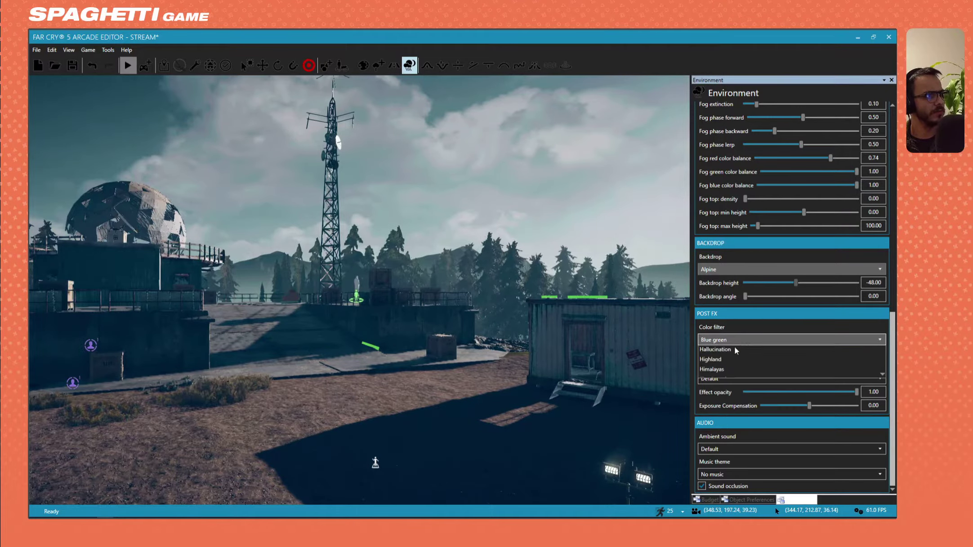
pyautogui.click(716, 355)
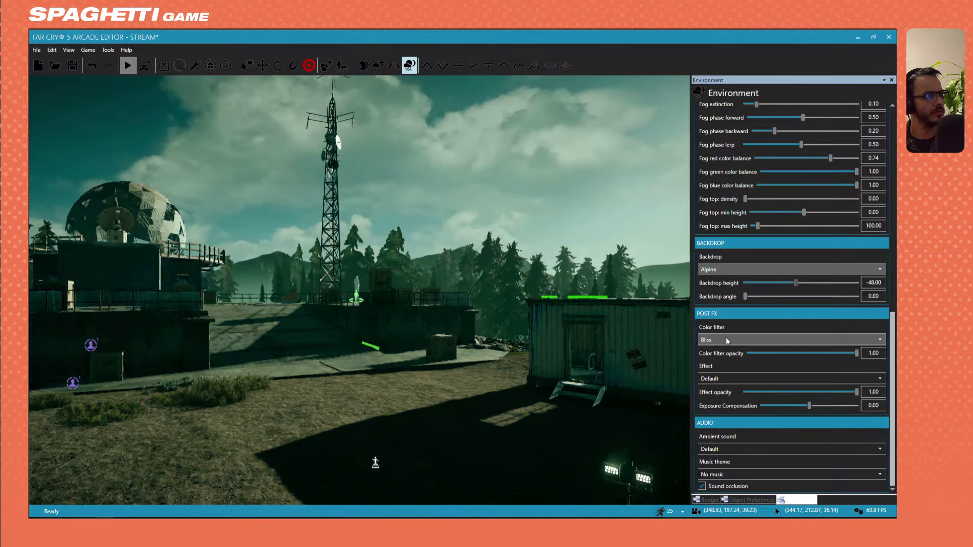
pyautogui.click(726, 338)
pyautogui.click(713, 373)
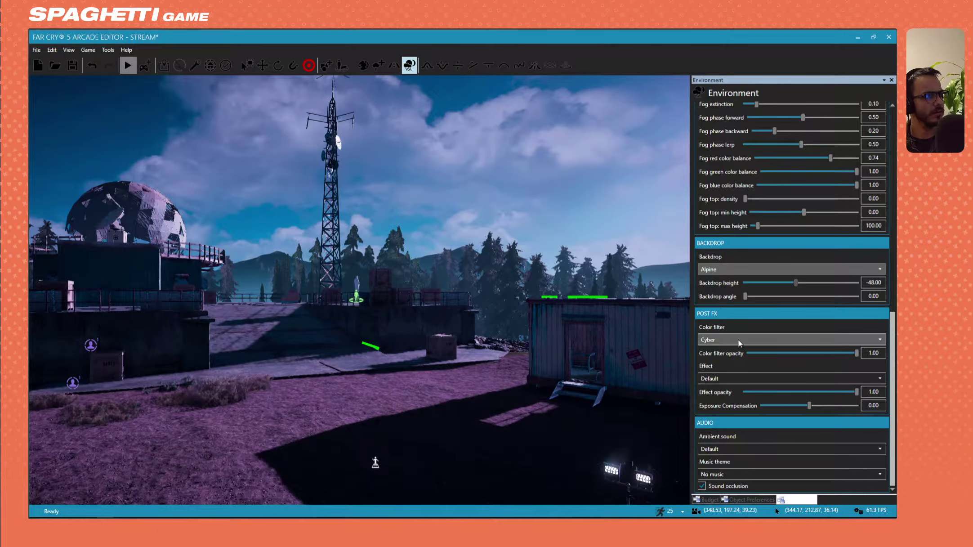
pyautogui.click(737, 339)
pyautogui.click(721, 370)
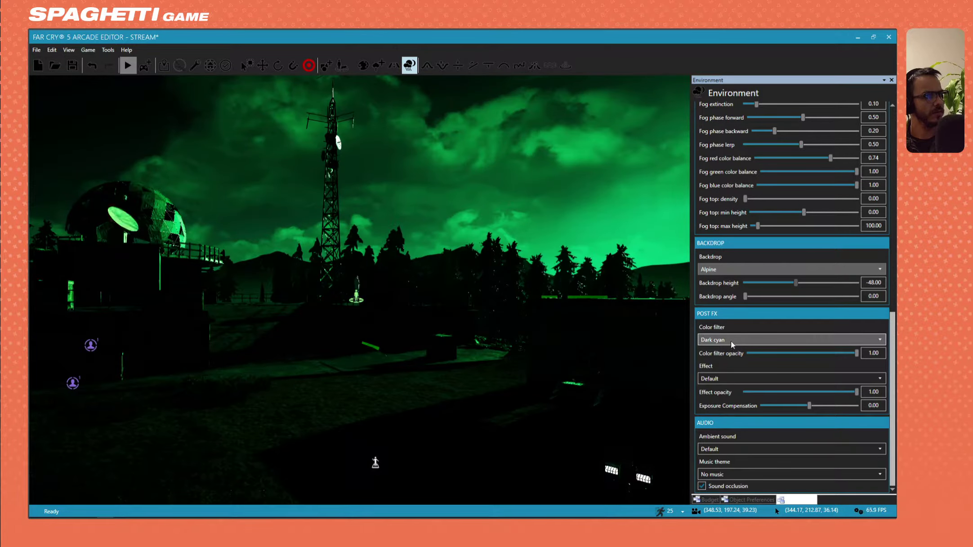
pyautogui.click(731, 340)
pyautogui.click(721, 381)
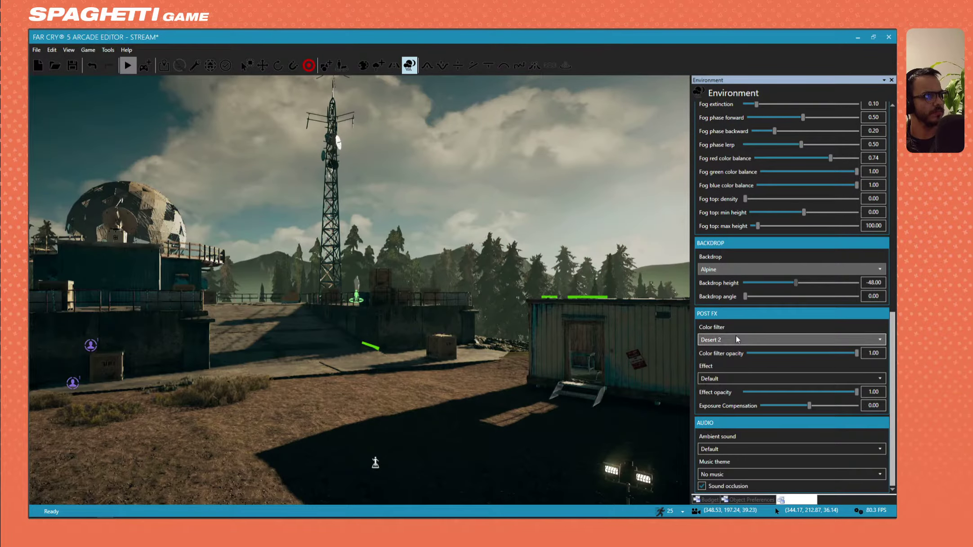
# Step: Try the Desert 1 color filter and view the whole outpost from above
pyautogui.click(734, 338)
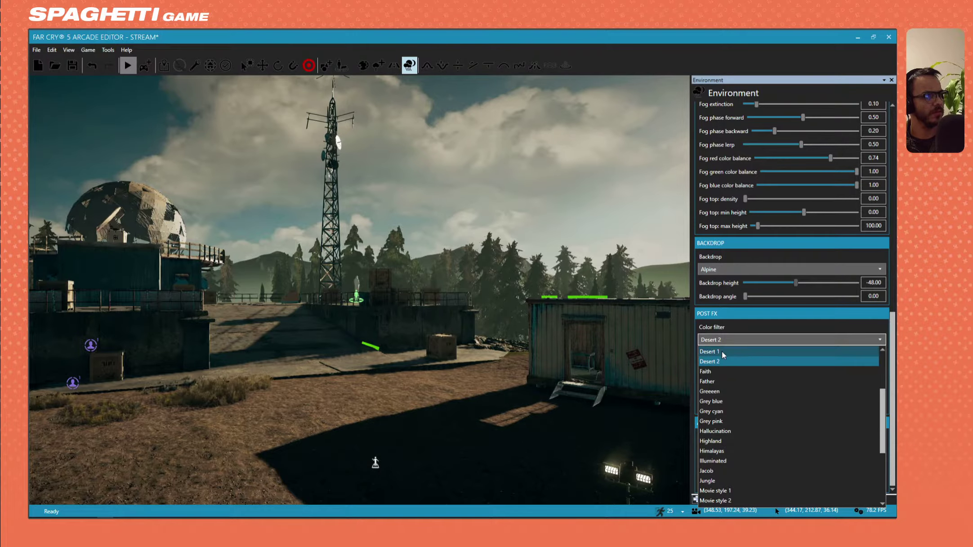
pyautogui.click(721, 350)
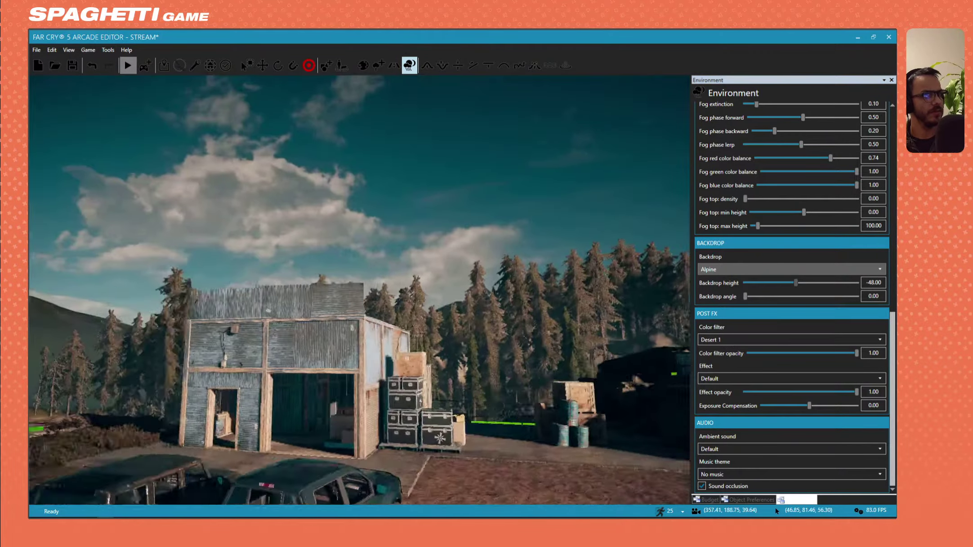
pyautogui.moveTo(584, 346); pyautogui.dragTo(648, 364, button='right')
pyautogui.press('s')
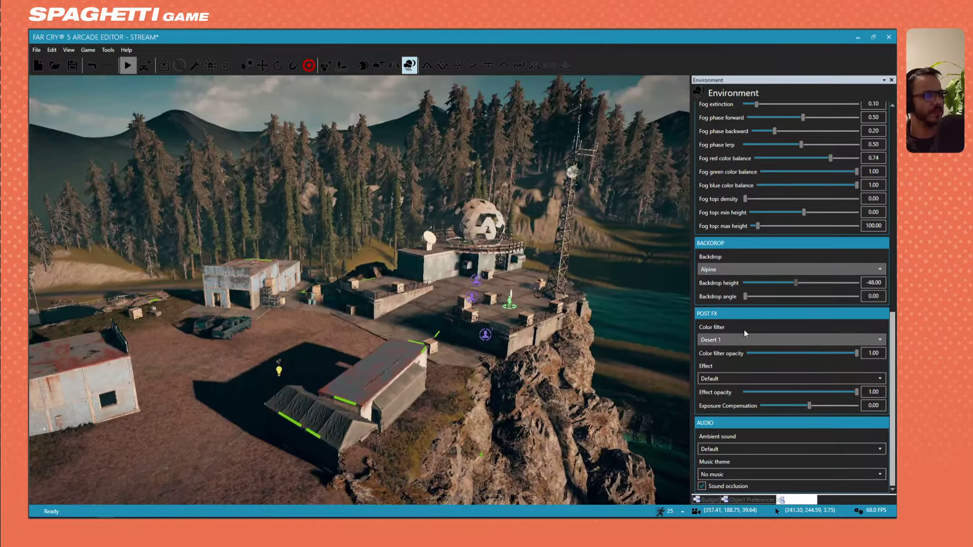
# Step: Try the Black and white and Apocalypse color filters on the outpost overview and return the filter to Default
pyautogui.click(737, 338)
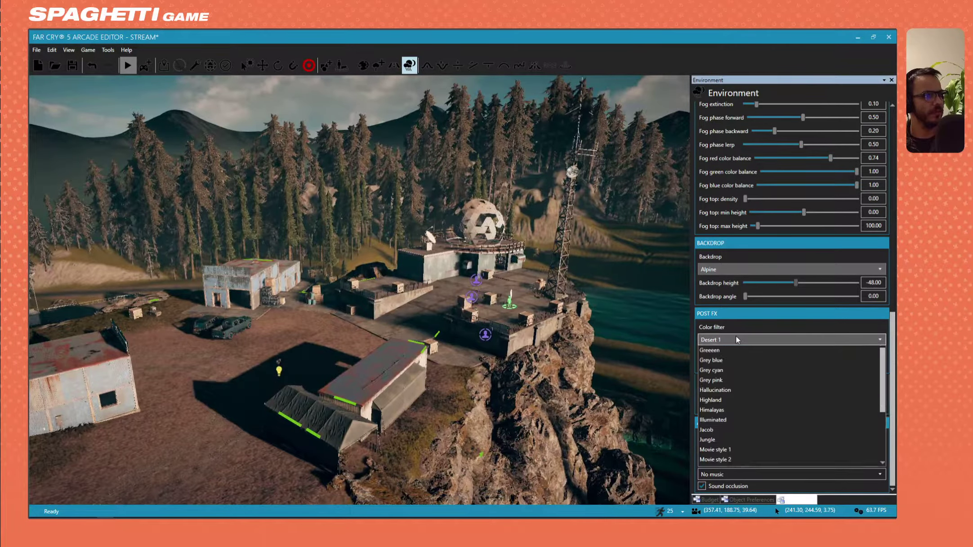
pyautogui.scroll(2, 712, 362)
pyautogui.scroll(1, 713, 363)
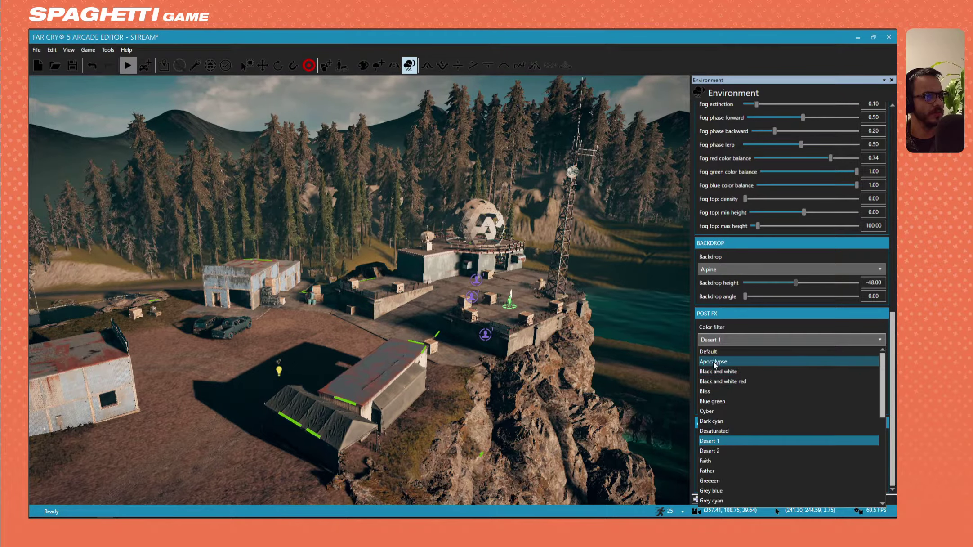
pyautogui.click(716, 370)
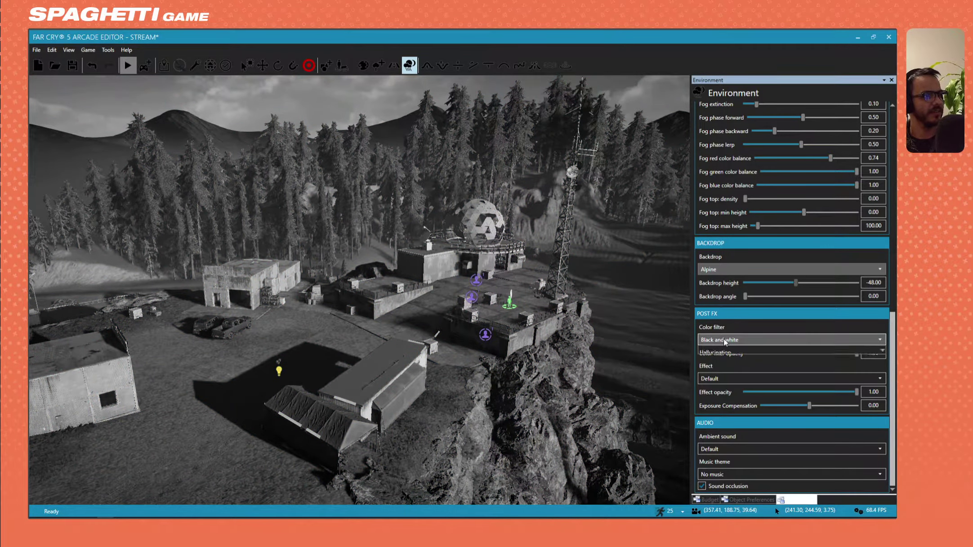
pyautogui.click(723, 338)
pyautogui.click(714, 350)
pyautogui.click(719, 340)
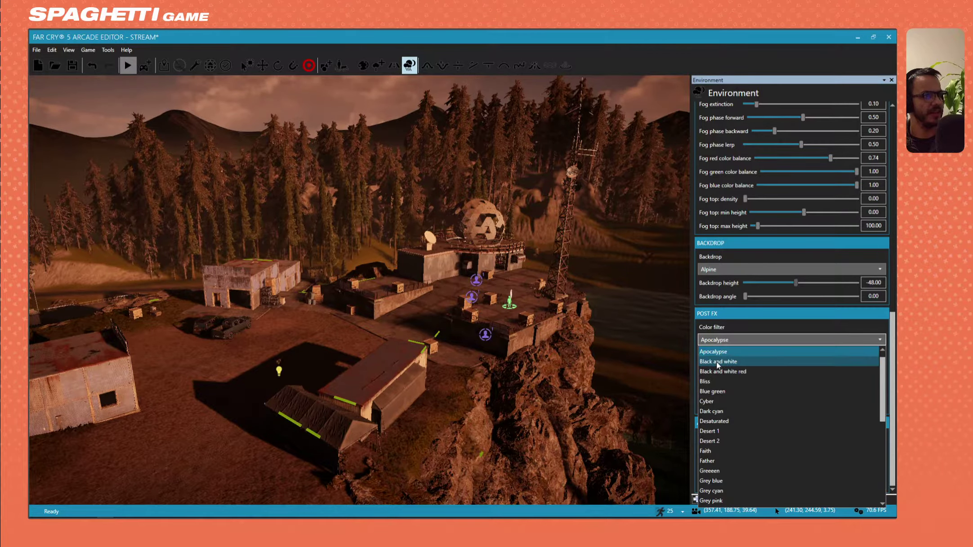
pyautogui.scroll(2, 716, 361)
pyautogui.click(714, 352)
# Step: Try the Dirty and Vignette post effects at full opacity over the outpost
pyautogui.click(749, 381)
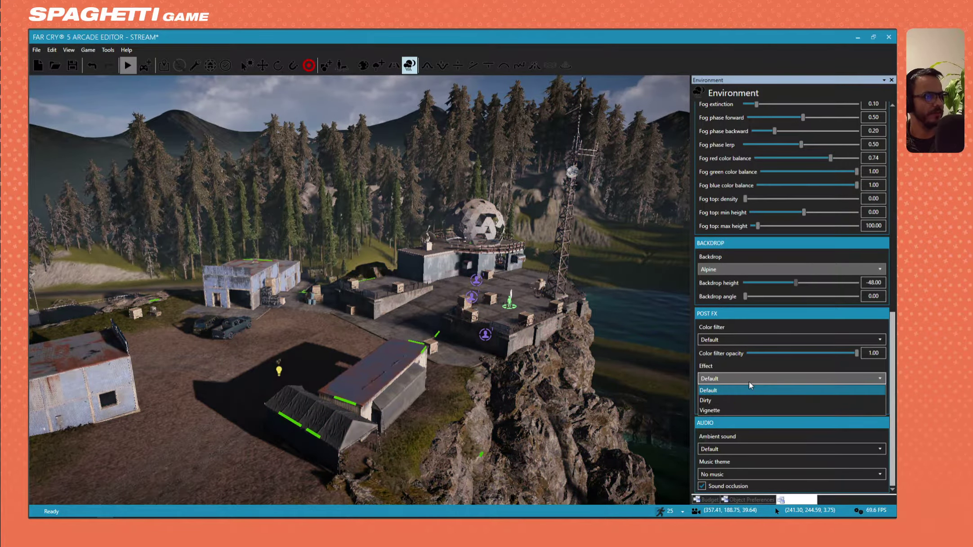
pyautogui.click(738, 396)
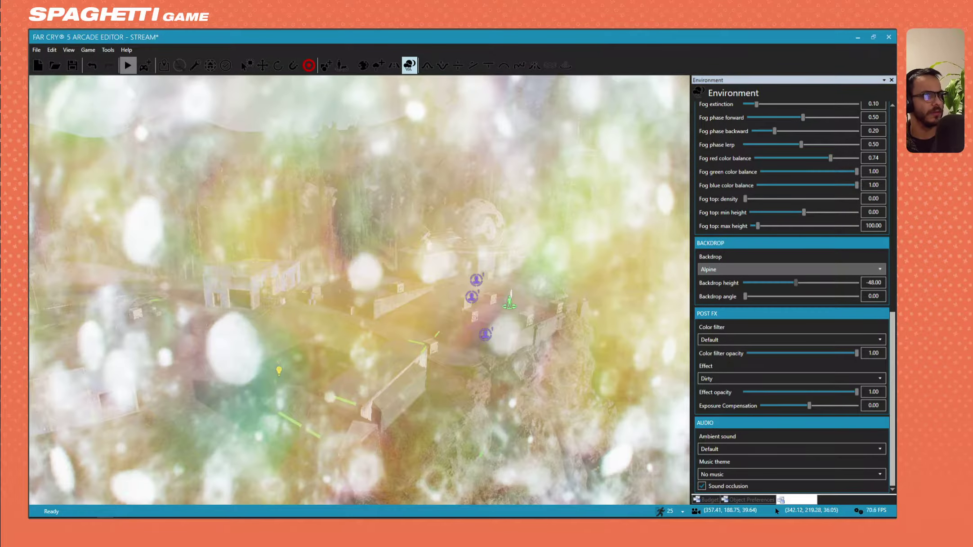
pyautogui.moveTo(449, 296); pyautogui.dragTo(489, 365, button='right')
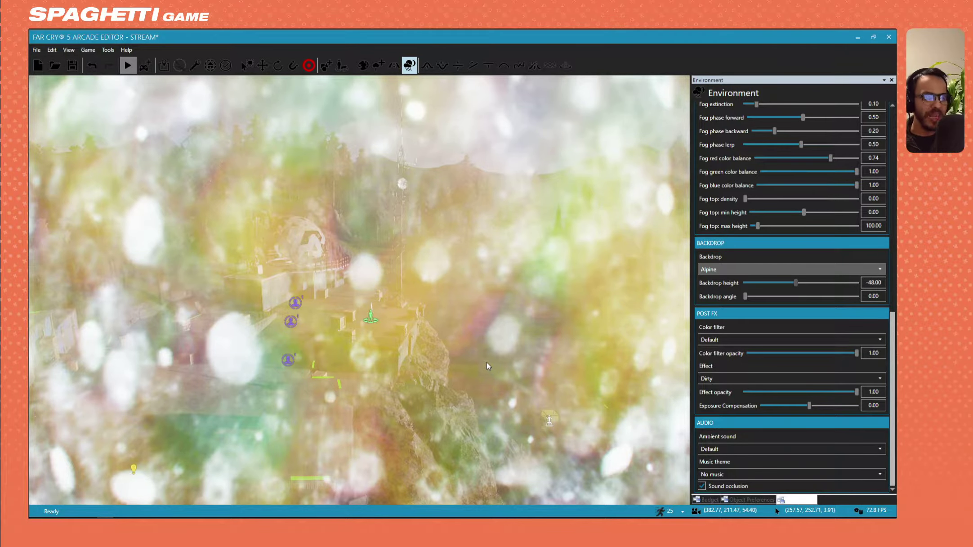
pyautogui.press('w')
pyautogui.moveTo(392, 360)
pyautogui.mouseDown(button='right')
pyautogui.moveTo(350, 365)
pyautogui.moveTo(392, 360)
pyautogui.mouseUp(button='right')
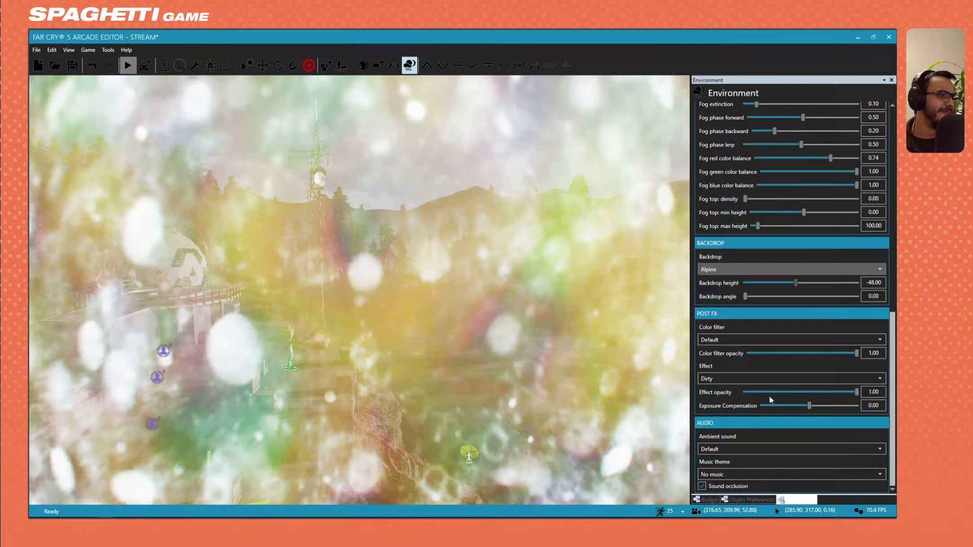
pyautogui.click(766, 378)
pyautogui.click(735, 409)
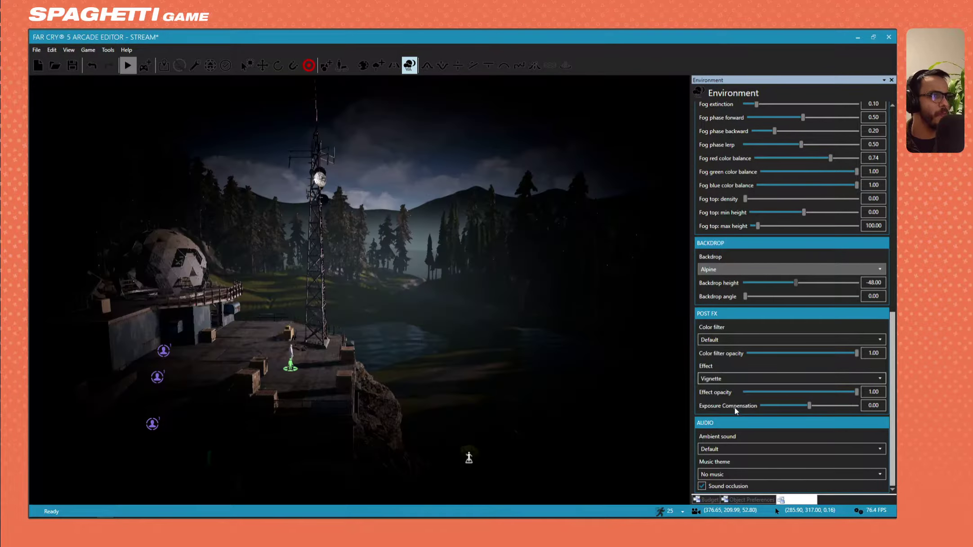
# Step: Set the post effect to Dirty with an effect opacity of 0.02 and check it over the terrace and lake
pyautogui.click(745, 378)
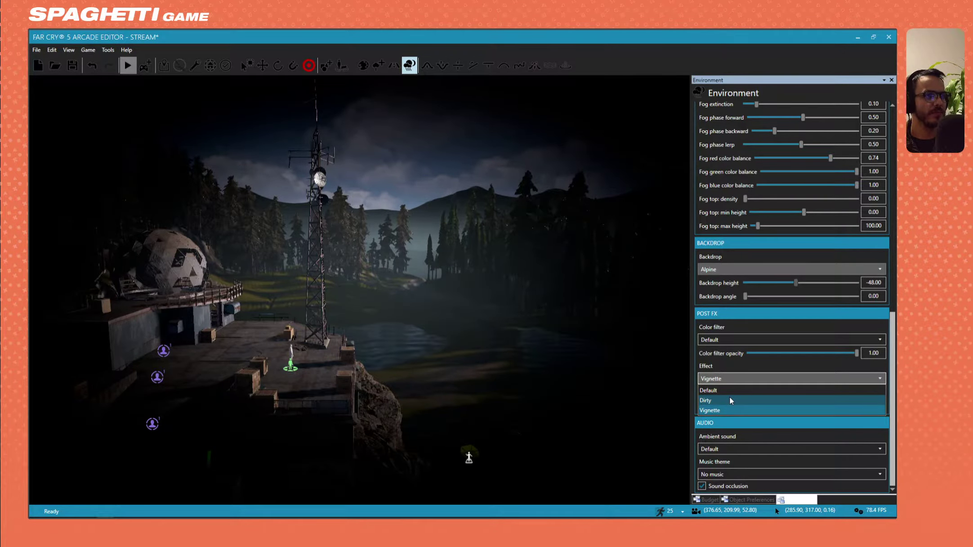
pyautogui.click(728, 400)
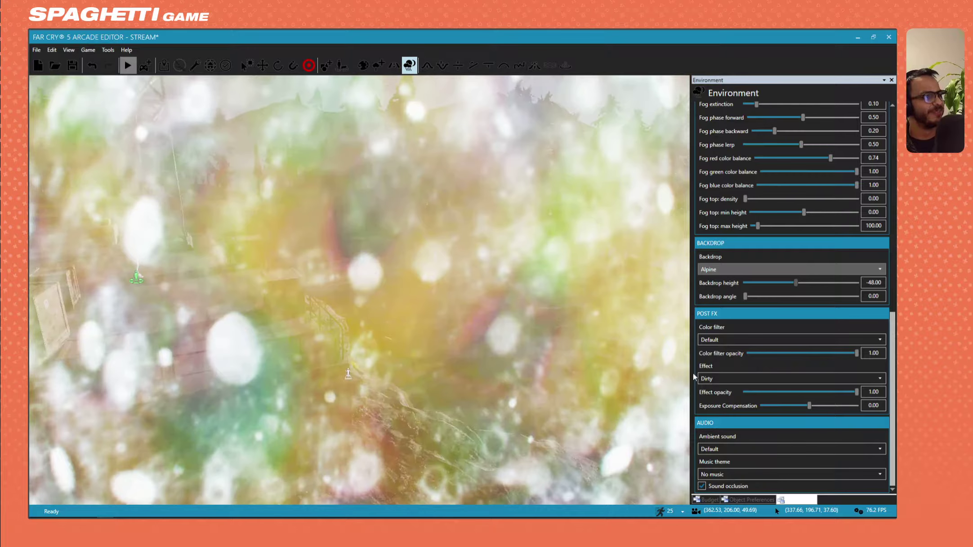
pyautogui.click(812, 353)
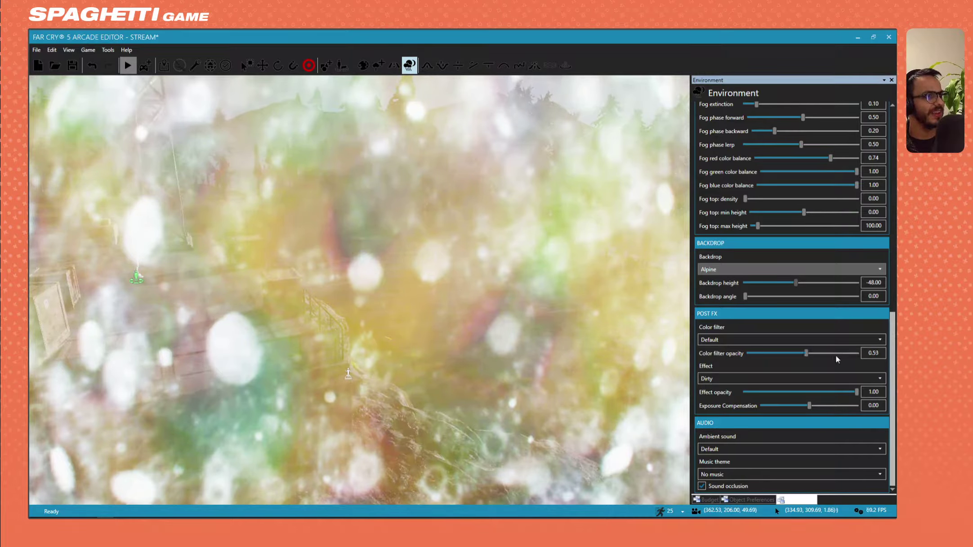
pyautogui.moveTo(807, 353); pyautogui.dragTo(859, 353)
pyautogui.moveTo(856, 392); pyautogui.dragTo(738, 400)
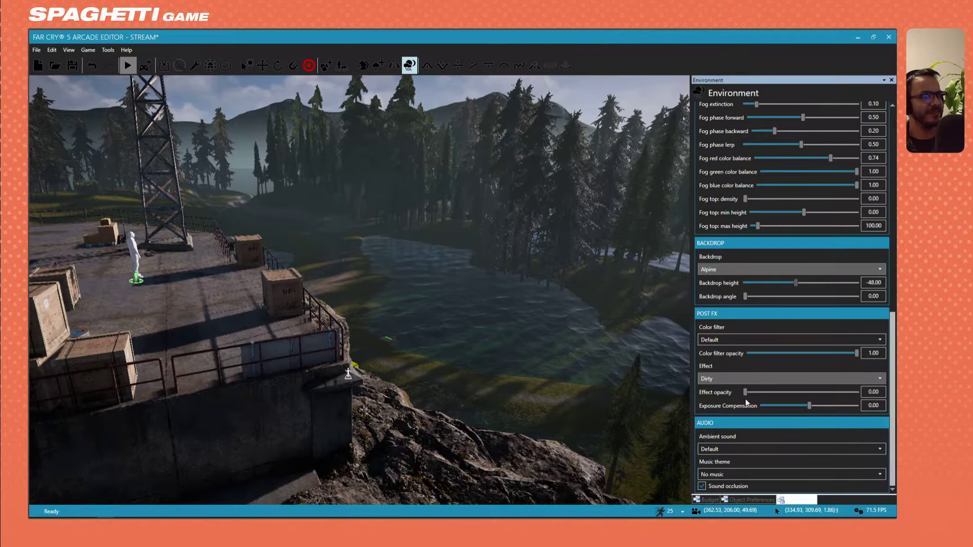
pyautogui.moveTo(745, 392); pyautogui.dragTo(747, 392)
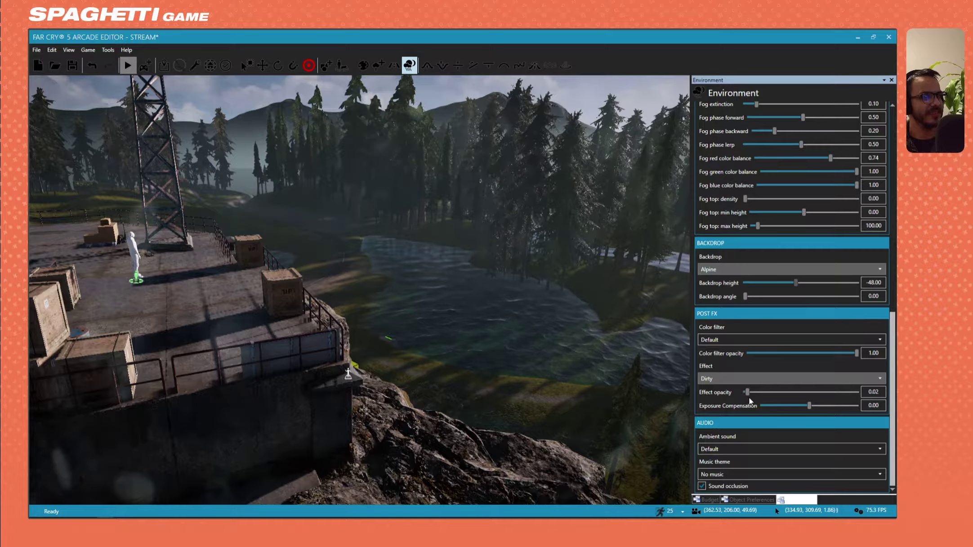
pyautogui.moveTo(496, 332); pyautogui.dragTo(530, 279, button='right')
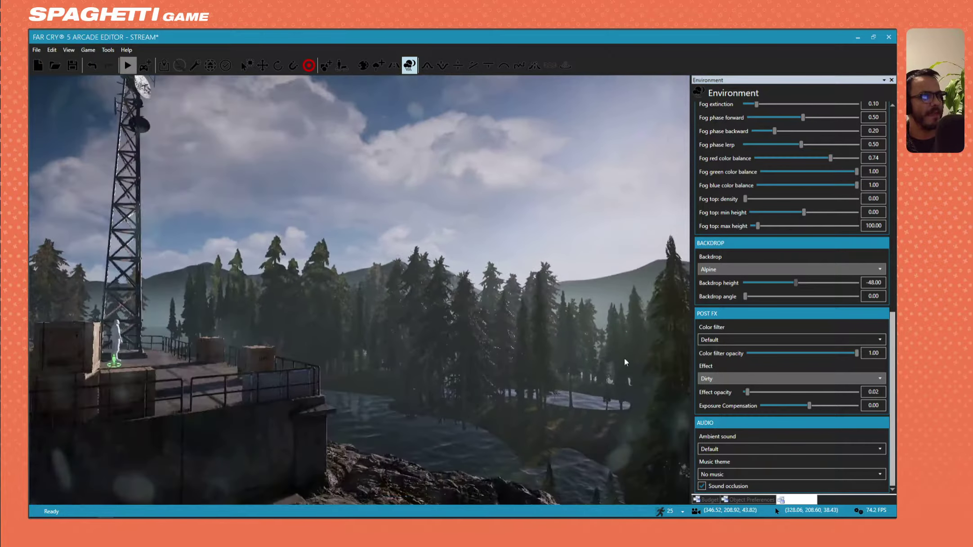
# Step: Lower the Dirty effect's opacity to 0.01 and try an exposure compensation of -5.00 on the outpost view
pyautogui.moveTo(747, 392); pyautogui.dragTo(745, 392)
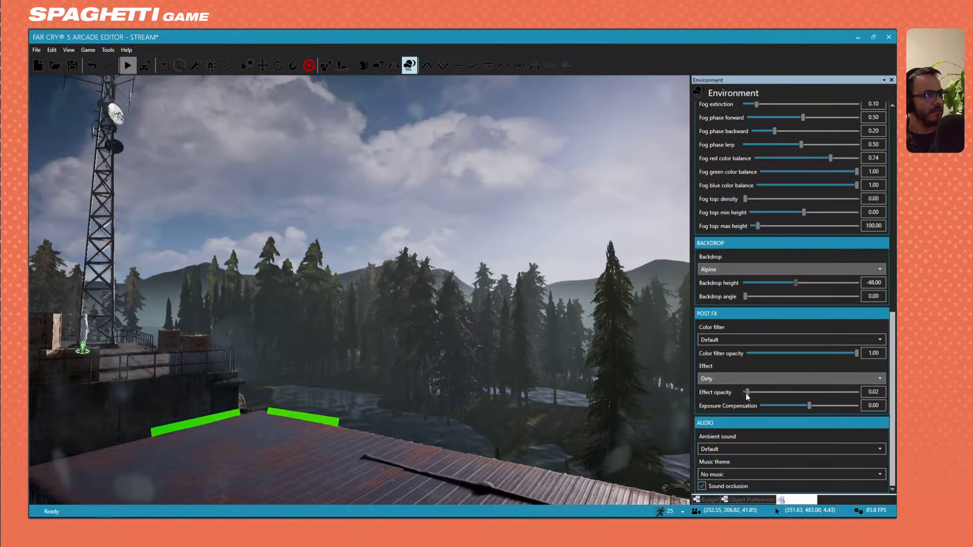
pyautogui.moveTo(809, 405); pyautogui.dragTo(729, 410)
pyautogui.press('s')
pyautogui.moveTo(584, 404); pyautogui.dragTo(461, 423, button='right')
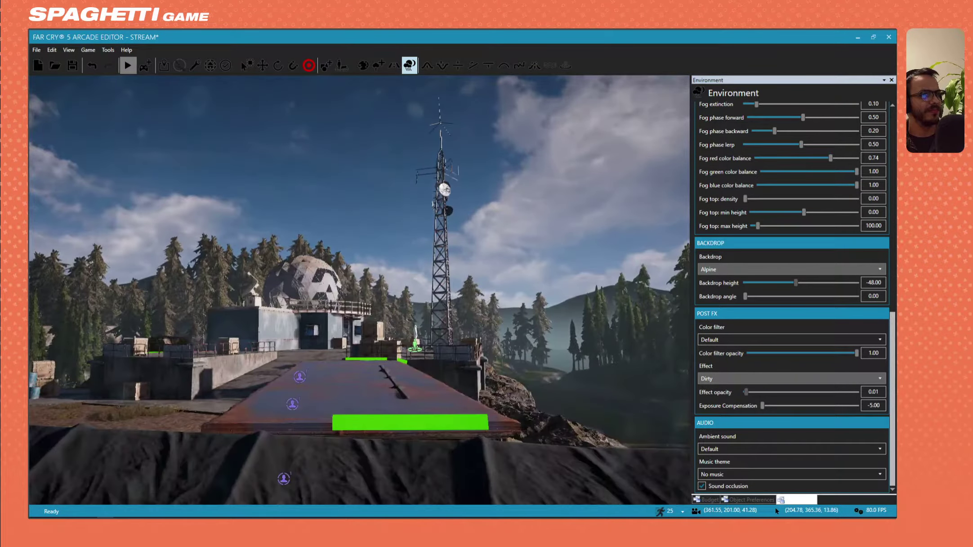
# Step: Change the post effect to Vignette, test it at high opacity, and set its effect opacity to 0.04 while checking the terrace
pyautogui.moveTo(746, 390); pyautogui.dragTo(851, 391)
pyautogui.click(748, 378)
pyautogui.click(738, 407)
pyautogui.moveTo(360, 287); pyautogui.dragTo(638, 310, button='right')
pyautogui.moveTo(851, 392); pyautogui.dragTo(748, 392)
pyautogui.moveTo(450, 297); pyautogui.dragTo(618, 252, button='right')
pyautogui.press('w')
pyautogui.press('a')
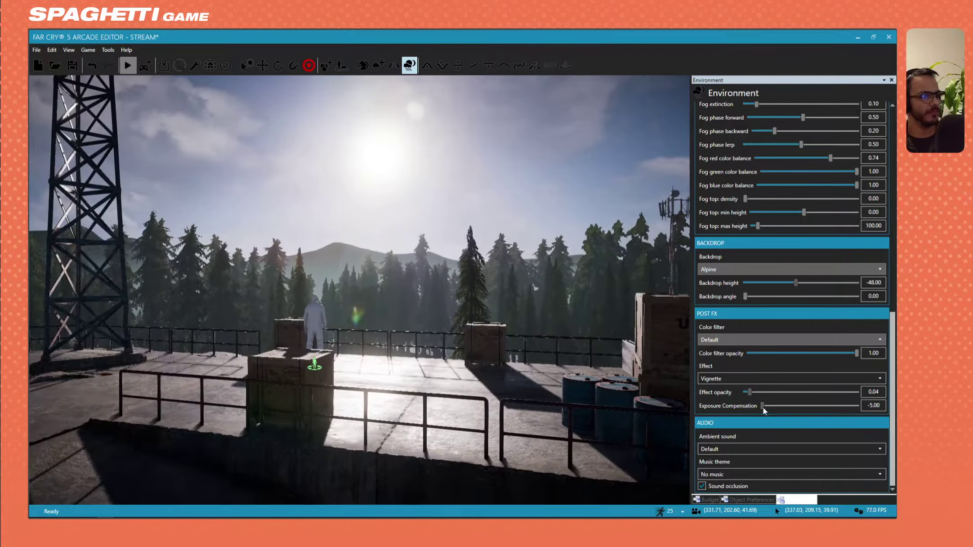
# Step: Set the exposure compensation to 0.00 and check the lighting around the radio tower and trailer
pyautogui.moveTo(763, 405); pyautogui.dragTo(809, 412)
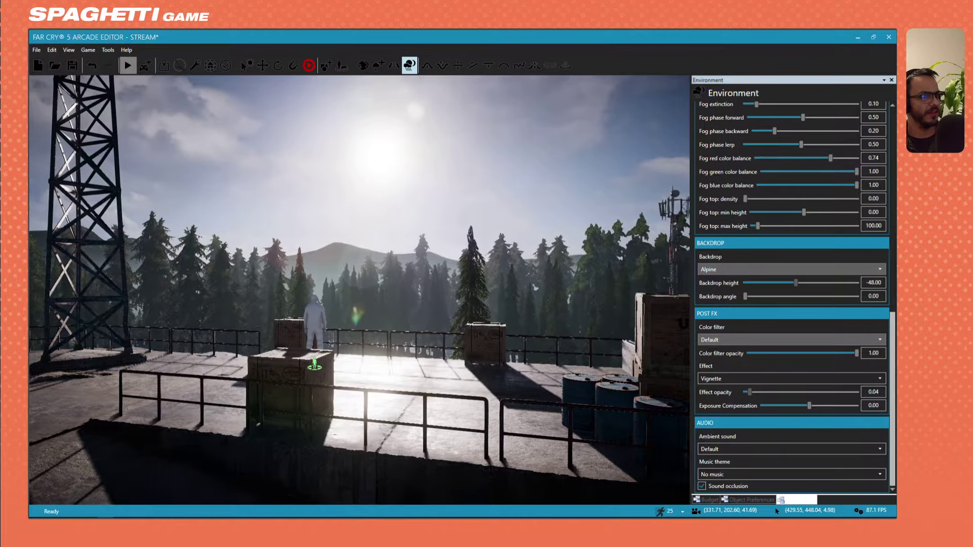
pyautogui.press('s')
pyautogui.moveTo(517, 315)
pyautogui.mouseDown(button='right')
pyautogui.moveTo(427, 312)
pyautogui.moveTo(517, 310)
pyautogui.mouseUp(button='right')
pyautogui.press('d')
# Step: Browse the available color filters and try Apocalypse on the trailer and radio tower view
pyautogui.click(770, 339)
pyautogui.scroll(-5, 767, 406)
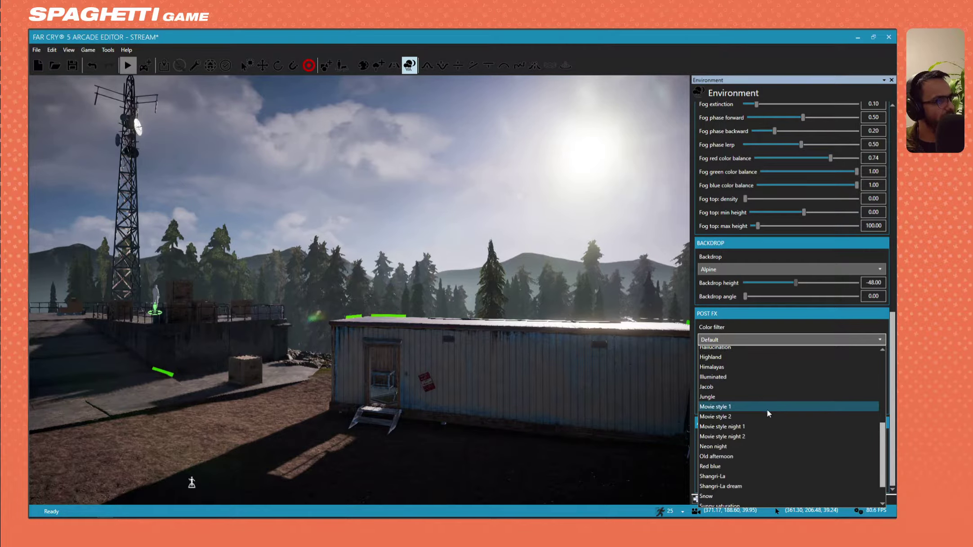
pyautogui.scroll(-1, 766, 414)
pyautogui.scroll(6, 766, 421)
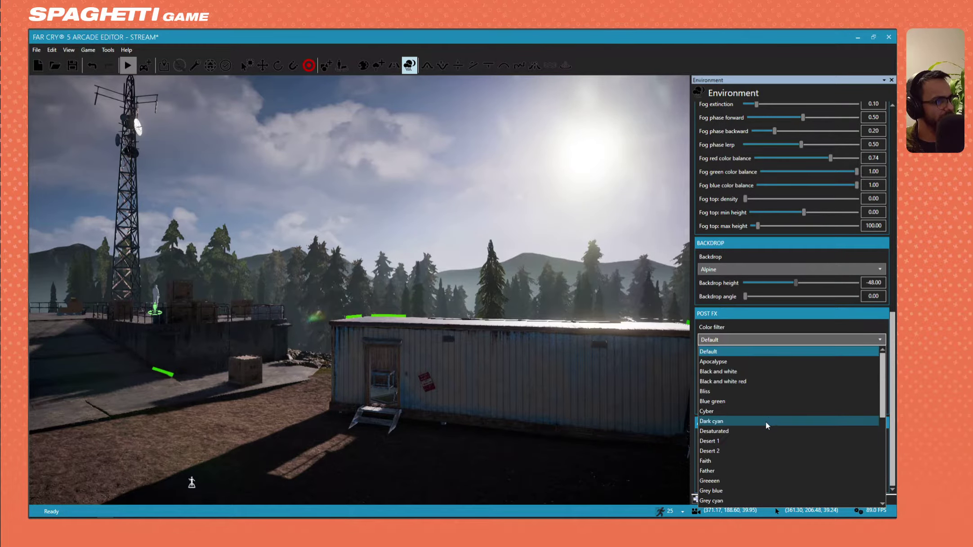
pyautogui.click(731, 361)
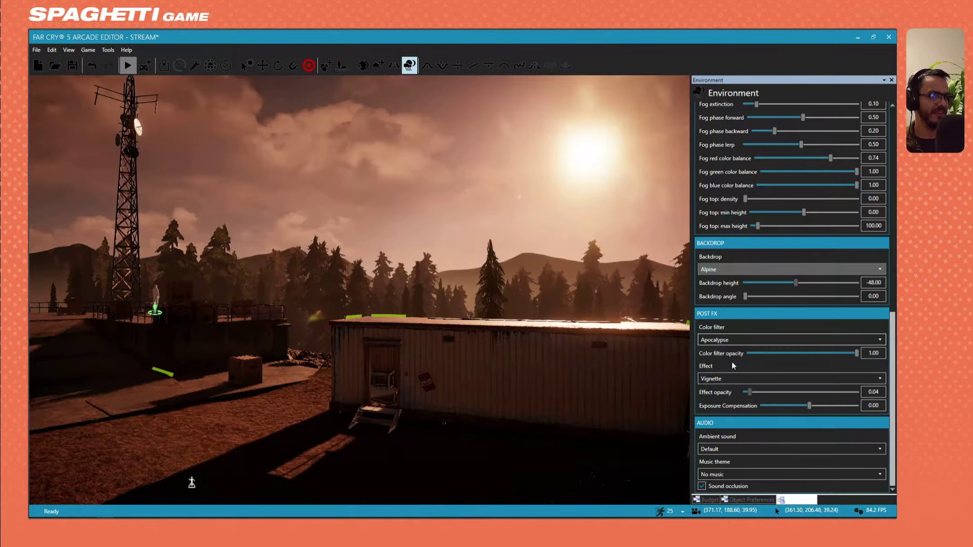
# Step: Try the color filters from Black and white through Blue green, Cyber and Desaturated to Desert 2, and inspect the outpost under Desert 2
pyautogui.scroll(-1, 732, 341)
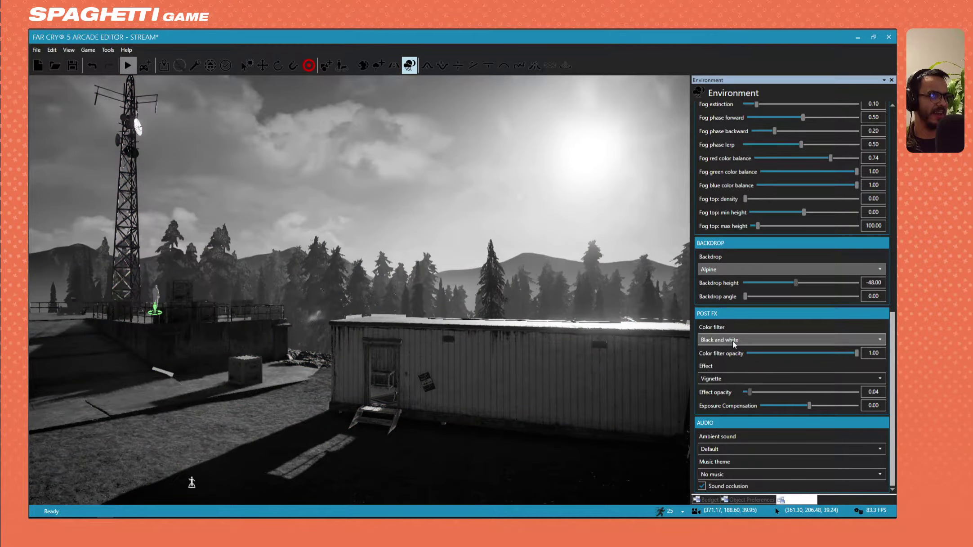
pyautogui.scroll(-1, 733, 340)
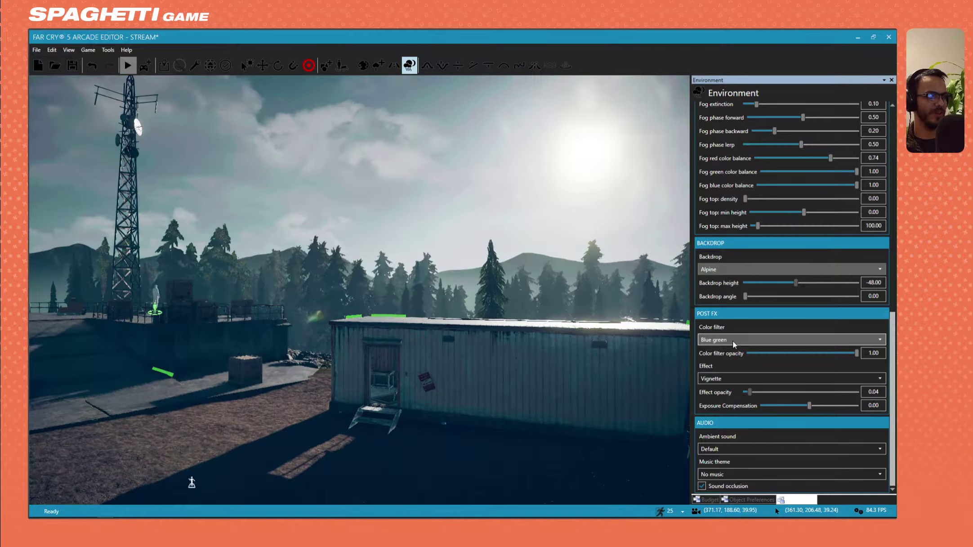
pyautogui.scroll(-1, 732, 340)
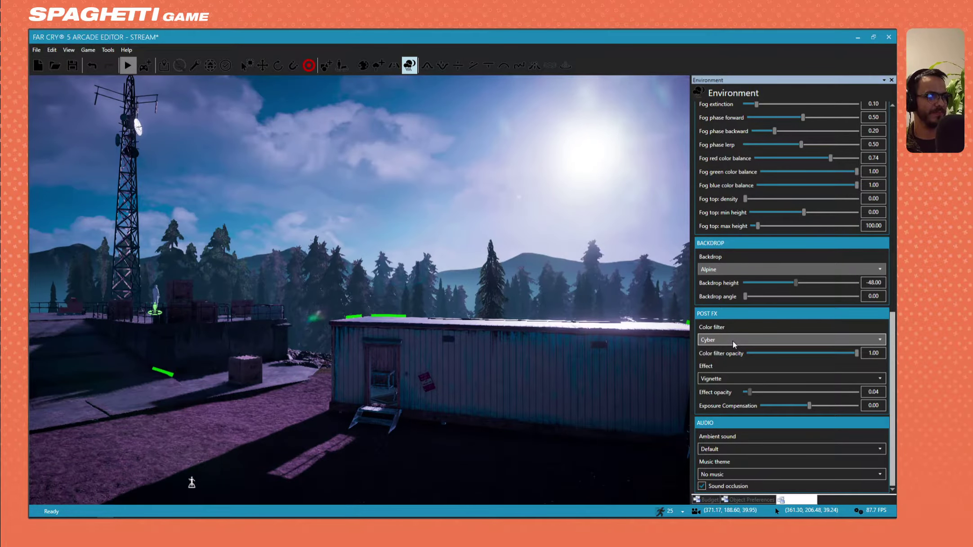
pyautogui.scroll(-1, 733, 340)
pyautogui.scroll(-1, 733, 340)
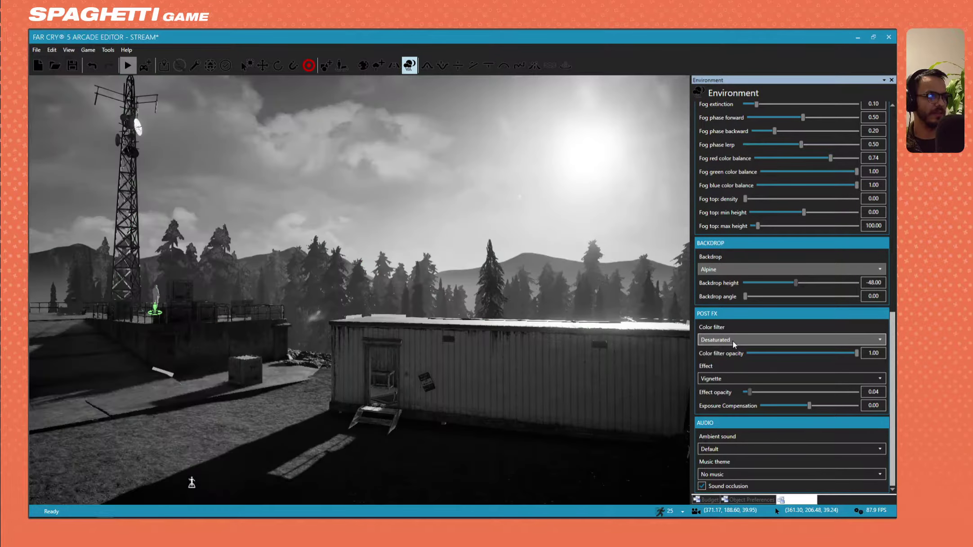
pyautogui.scroll(-1, 733, 340)
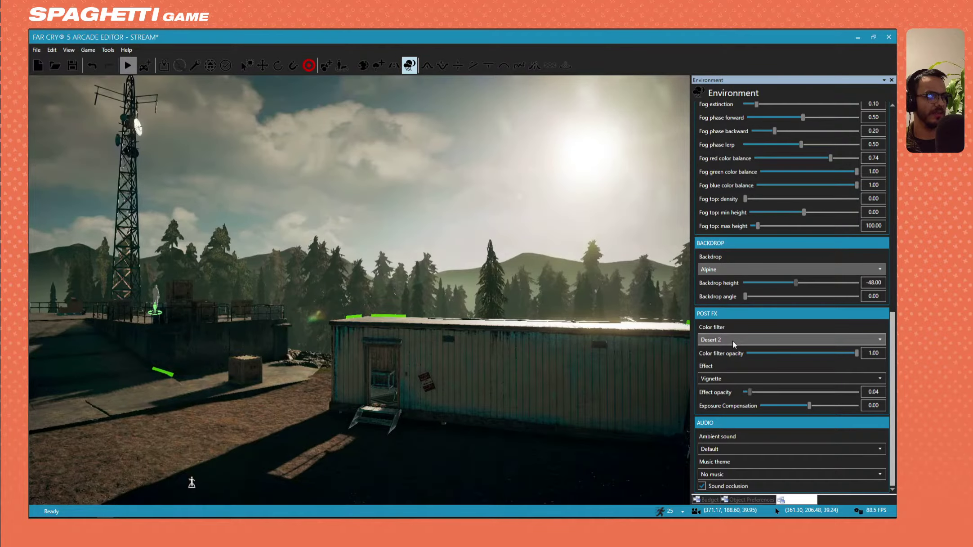
pyautogui.moveTo(503, 310); pyautogui.dragTo(485, 373, button='right')
pyautogui.press('w')
pyautogui.press('s')
pyautogui.press('w')
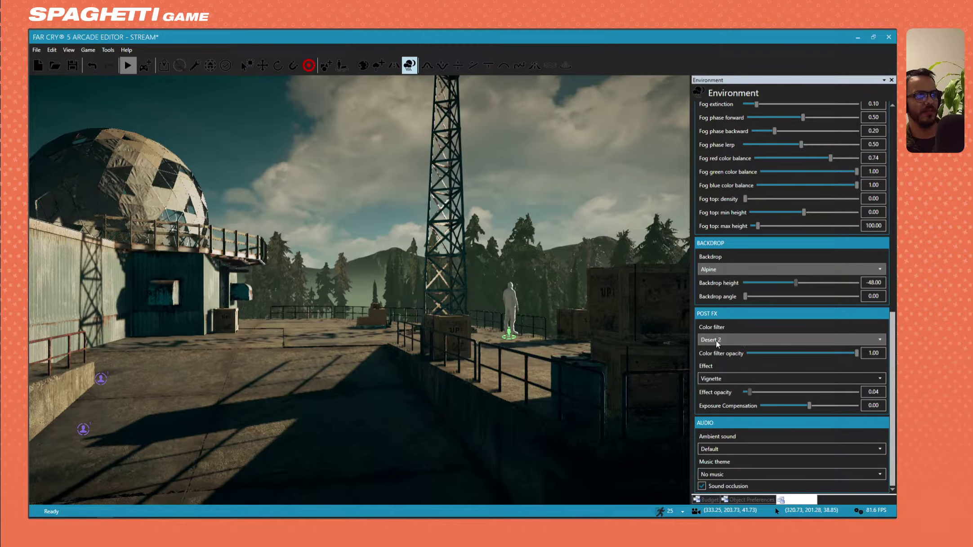
# Step: Apply the Desert 1 color filter and compare its look on the dome, terrace and trailer
pyautogui.click(727, 339)
pyautogui.scroll(5, 729, 341)
pyautogui.click(728, 348)
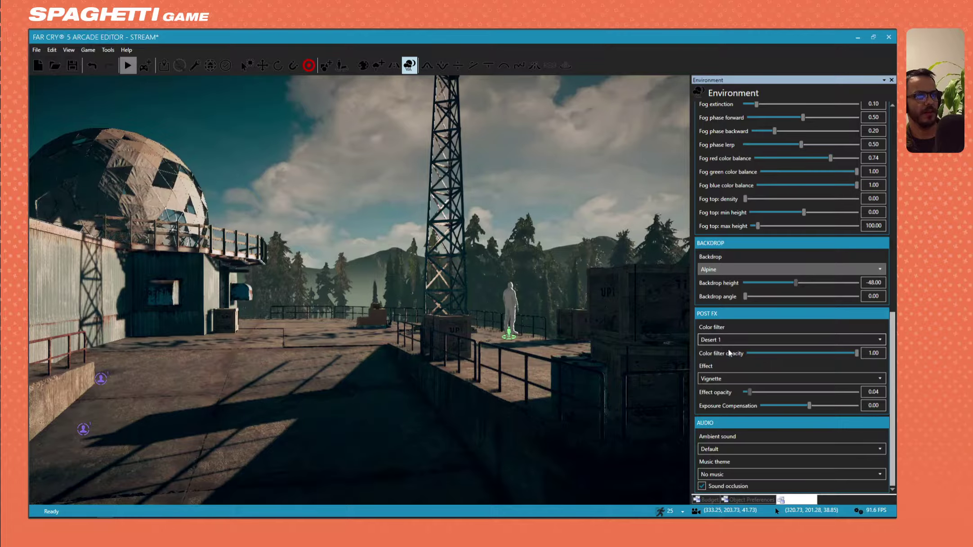
pyautogui.press('s')
pyautogui.moveTo(399, 356); pyautogui.dragTo(476, 352, button='right')
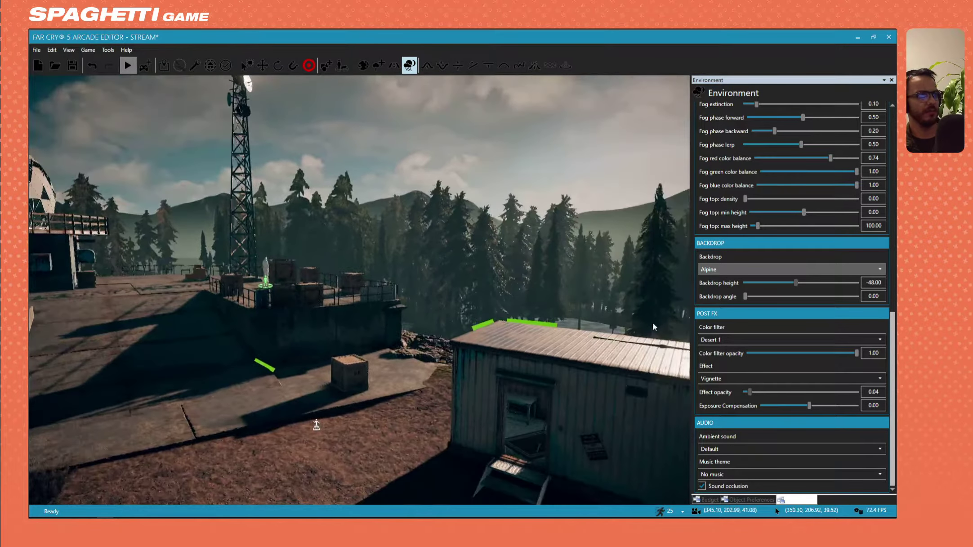
# Step: Try the color filters from Faith through Greeeen to Grey blue on the trailer and terrace view
pyautogui.click(718, 340)
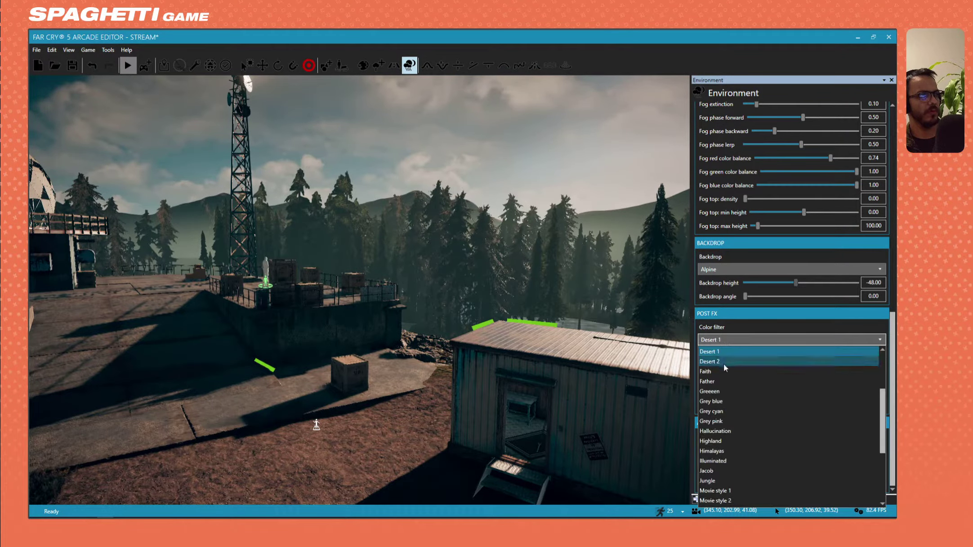
pyautogui.click(723, 370)
pyautogui.scroll(-1, 728, 340)
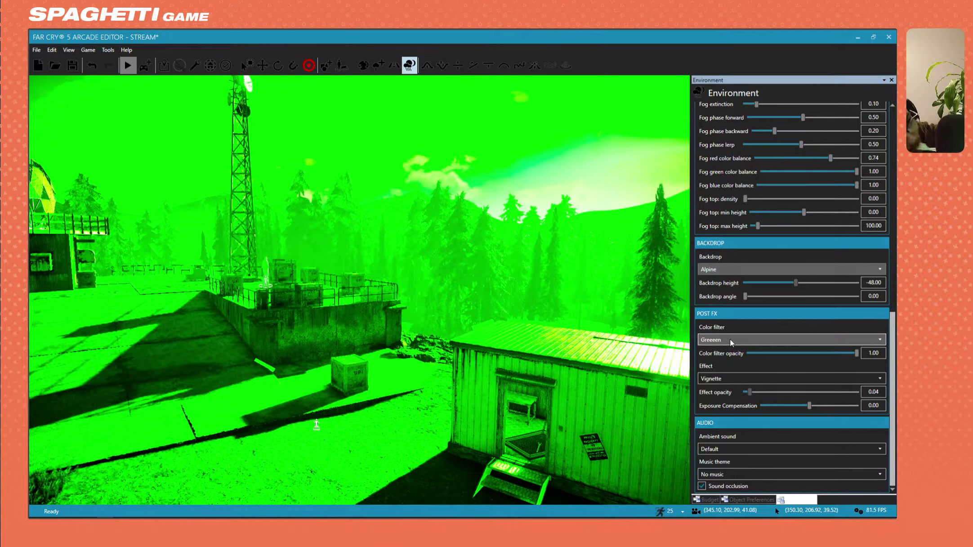
pyautogui.scroll(-1, 728, 339)
pyautogui.scroll(-4, 729, 339)
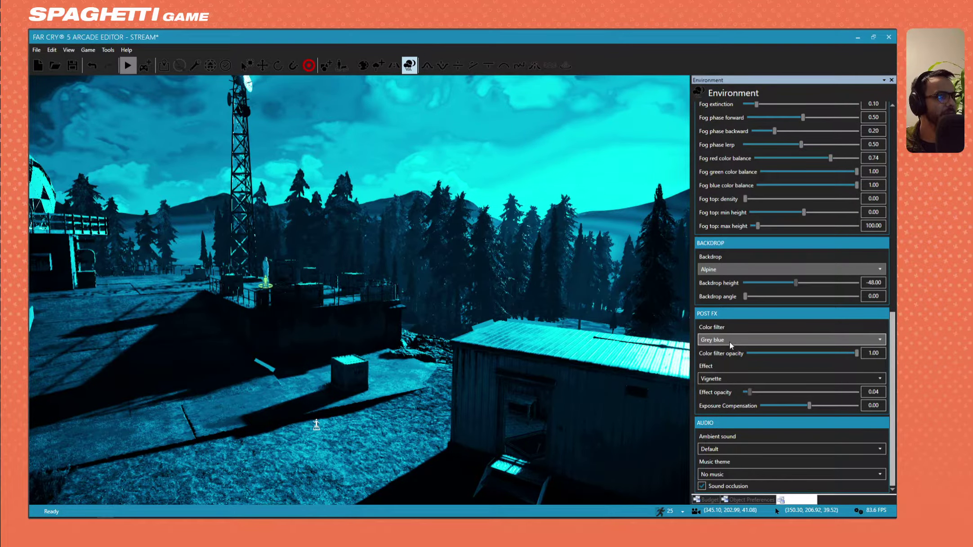
# Step: Preview successive Post FX color filters, from Himalayas, Illuminated, Jacob and Jungle through the Movie style variants and Old afternoon to Red blue
pyautogui.scroll(-3, 729, 342)
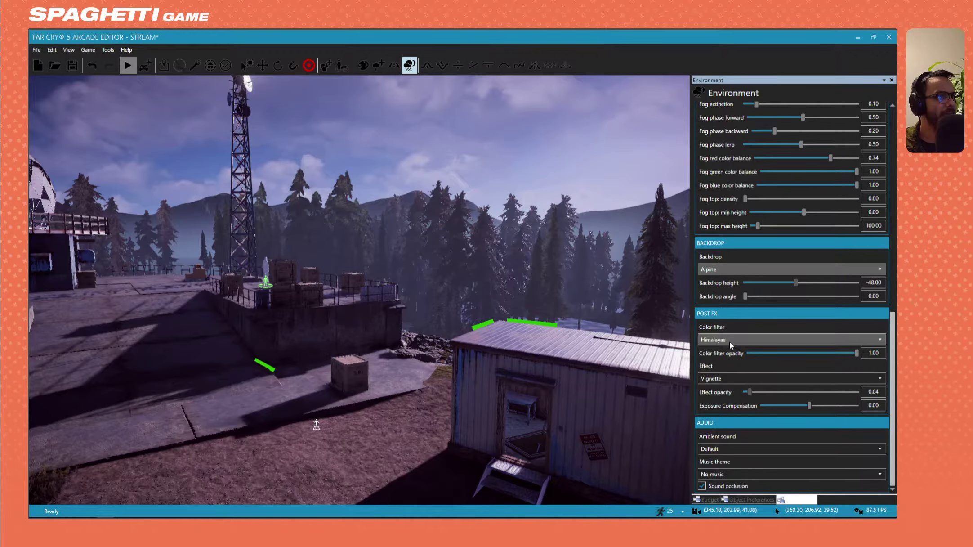
pyautogui.scroll(-2, 729, 341)
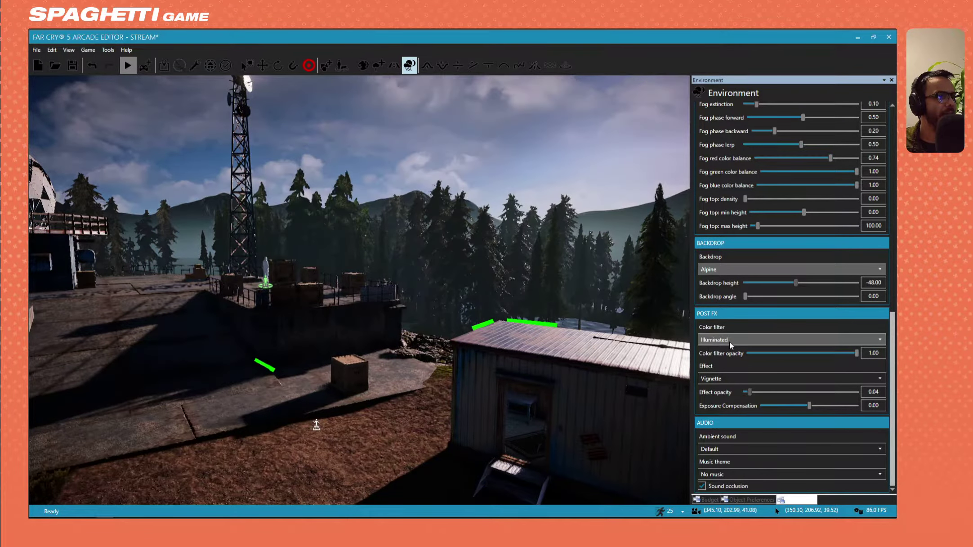
pyautogui.scroll(-1, 729, 342)
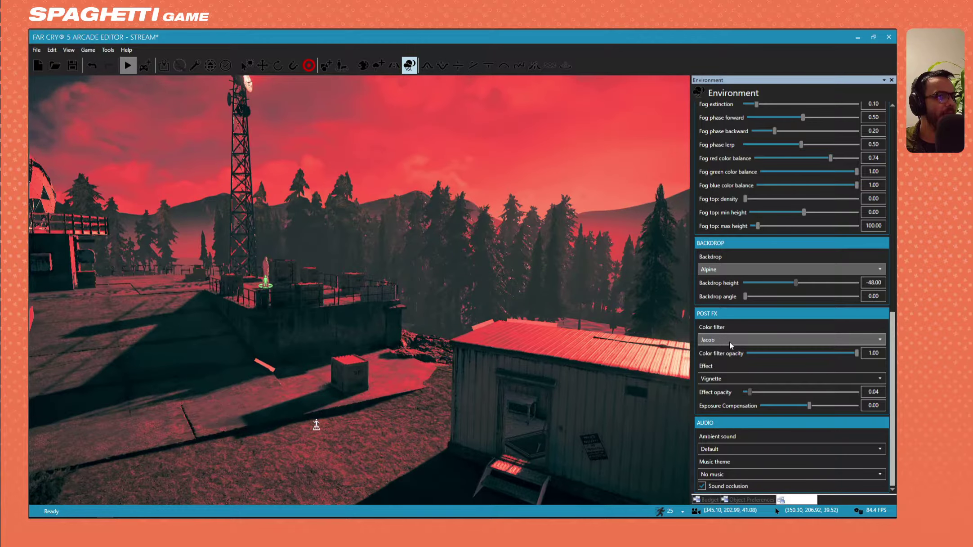
pyautogui.scroll(-1, 728, 341)
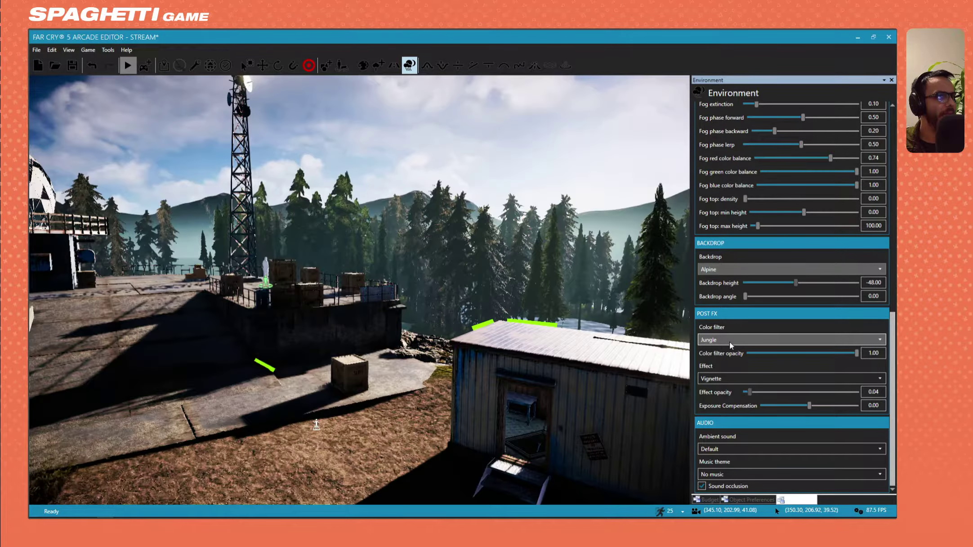
pyautogui.scroll(-1, 729, 341)
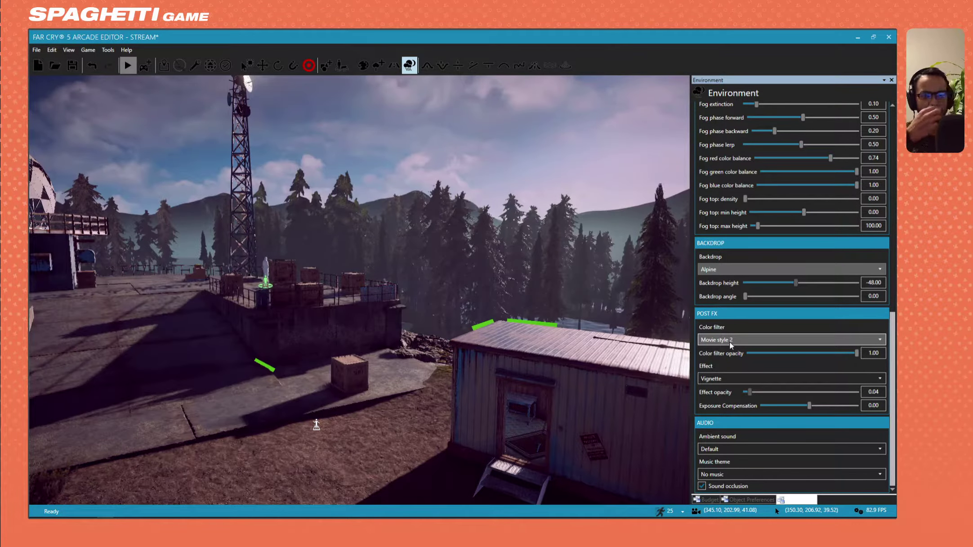
pyautogui.scroll(-1, 728, 341)
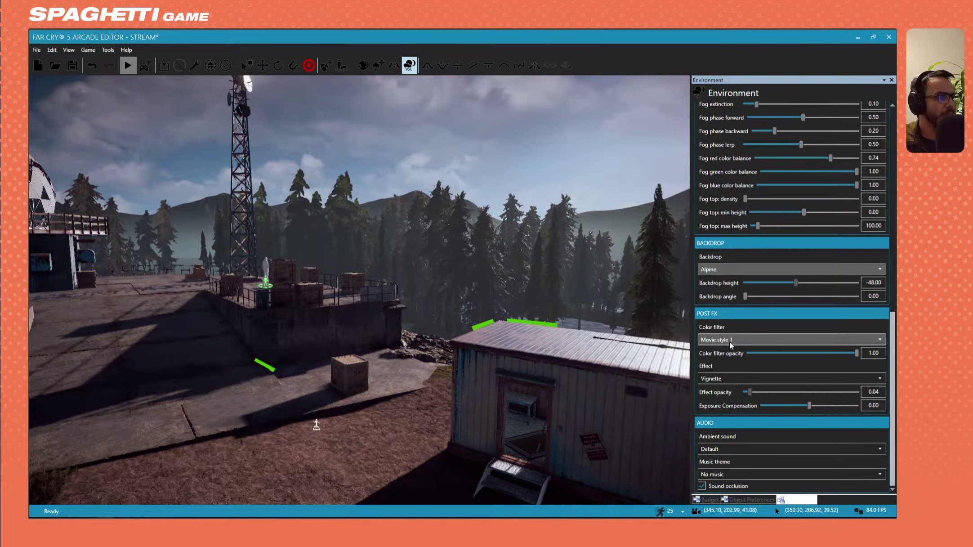
pyautogui.scroll(-1, 729, 341)
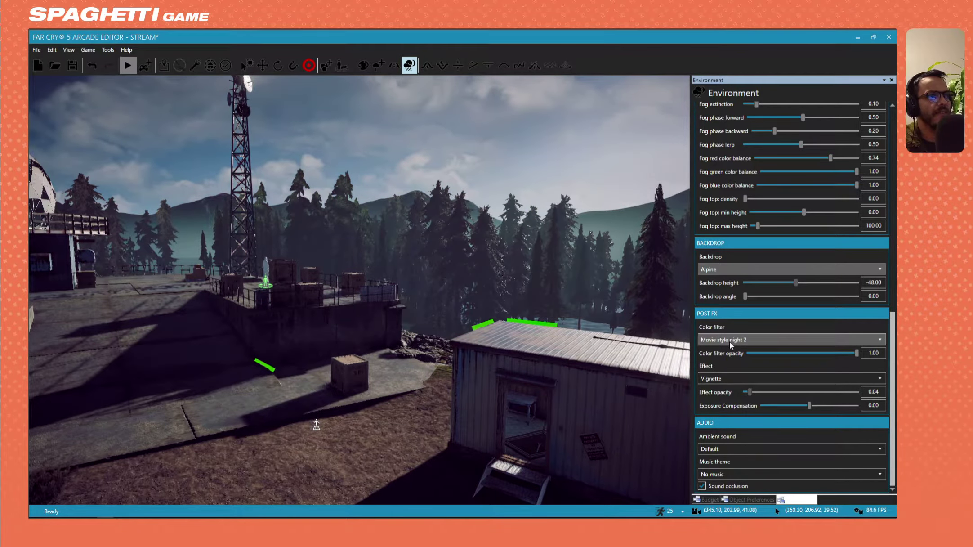
pyautogui.scroll(-1, 728, 342)
pyautogui.scroll(-1, 728, 341)
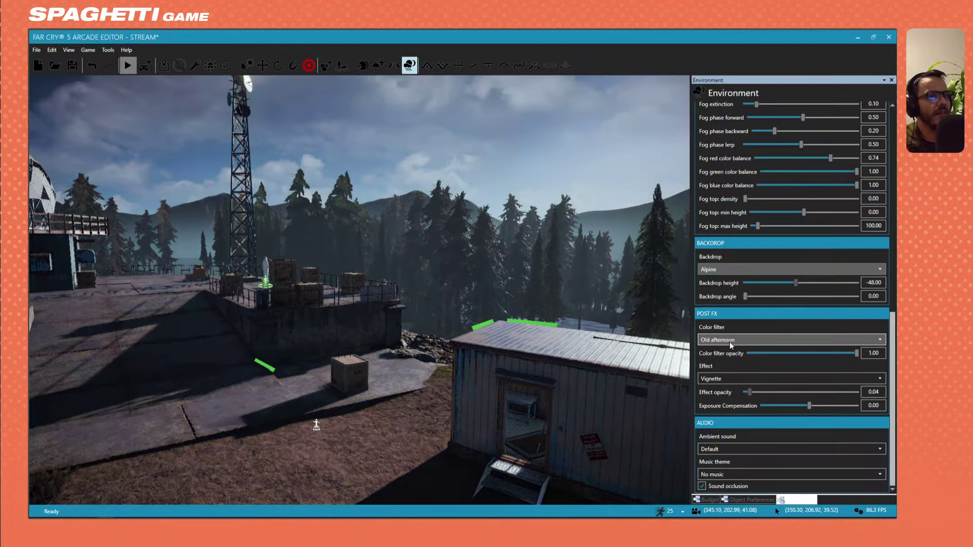
pyautogui.scroll(-1, 728, 343)
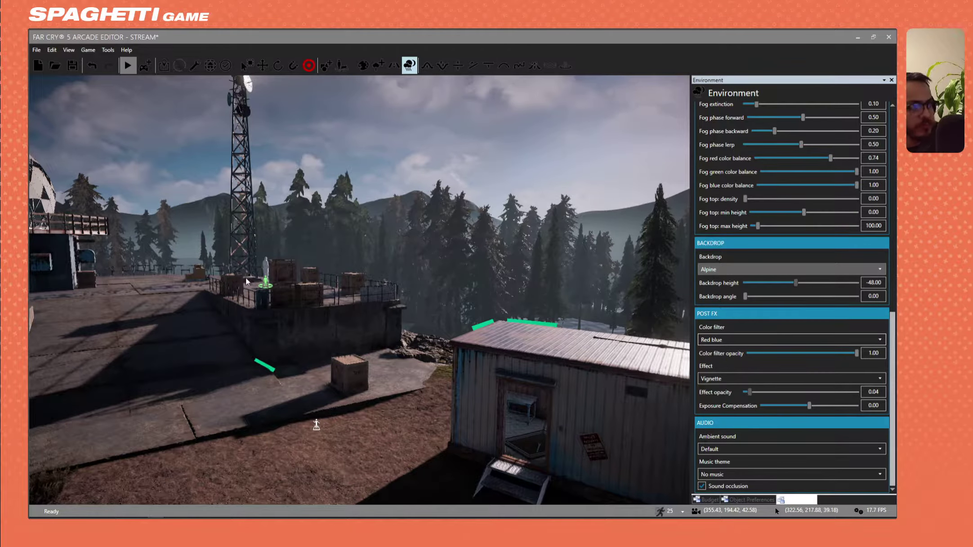
# Step: Try the Shangri-La dream, Teal orange and Toon color filters, return to Teal orange, and check it on the cliffside base
pyautogui.click(736, 340)
pyautogui.click(723, 442)
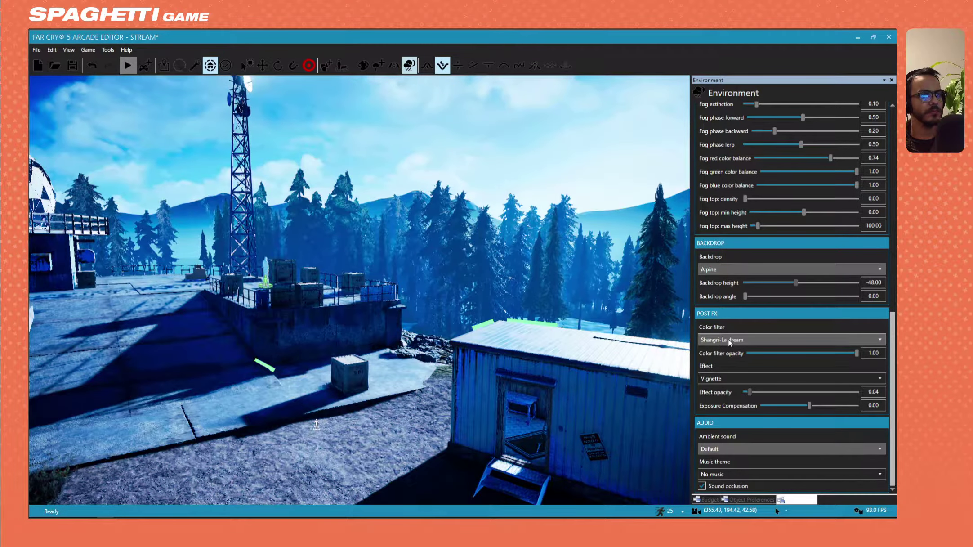
pyautogui.scroll(-2, 728, 338)
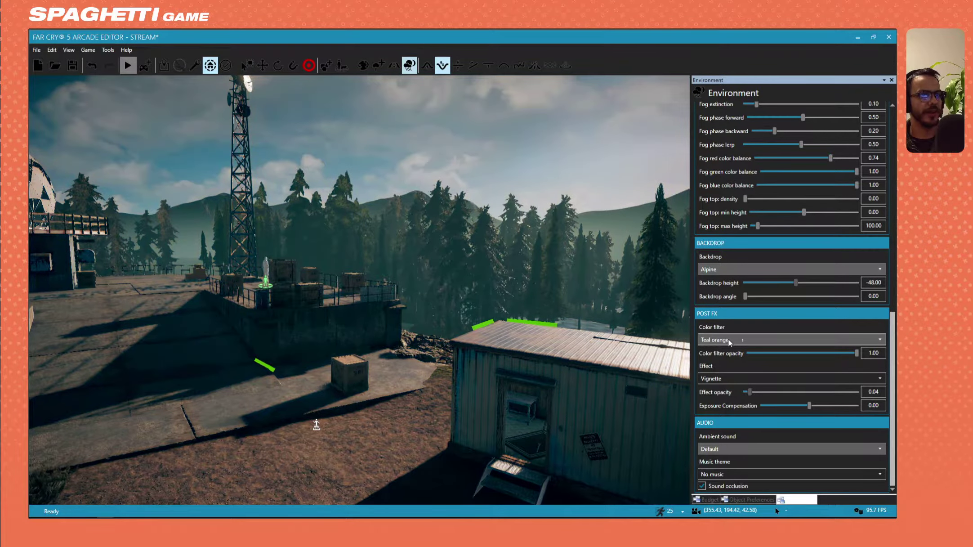
pyautogui.scroll(-1, 729, 338)
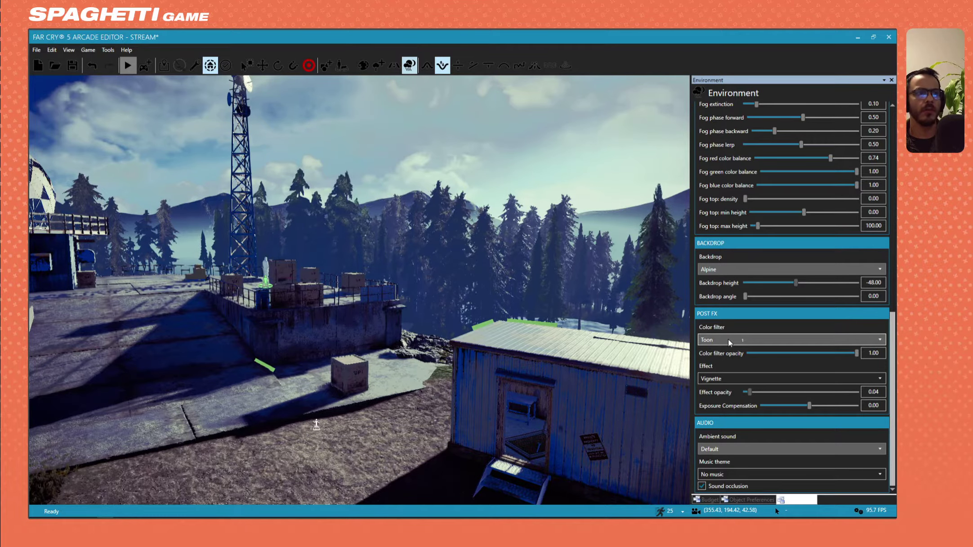
pyautogui.scroll(1, 728, 338)
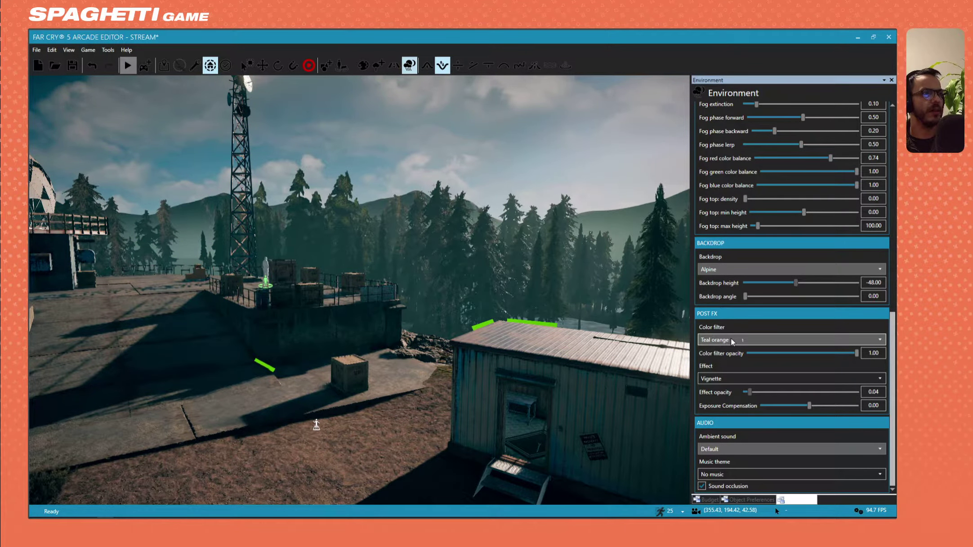
pyautogui.moveTo(540, 328); pyautogui.dragTo(652, 335, button='right')
pyautogui.press('w')
pyautogui.press('s')
pyautogui.press('w')
pyautogui.moveTo(350, 326); pyautogui.dragTo(527, 320, button='right')
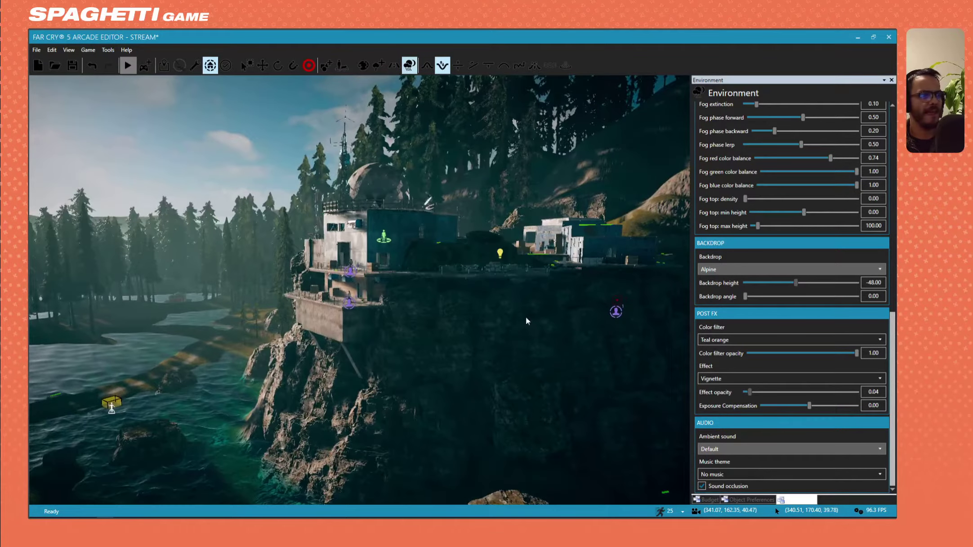
# Step: Set the Post FX color filter to Desert 1
pyautogui.click(793, 339)
pyautogui.scroll(5, 748, 375)
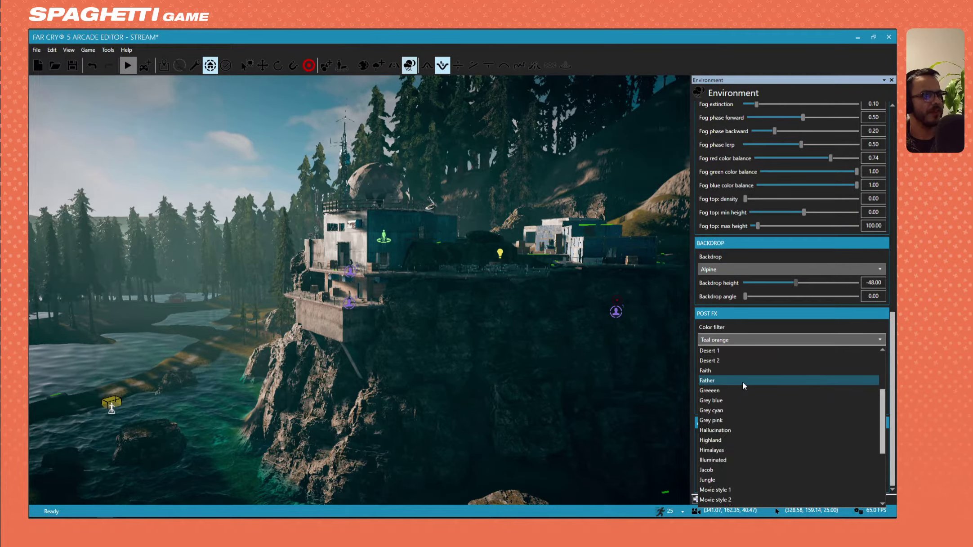
pyautogui.scroll(2, 723, 419)
pyautogui.click(722, 416)
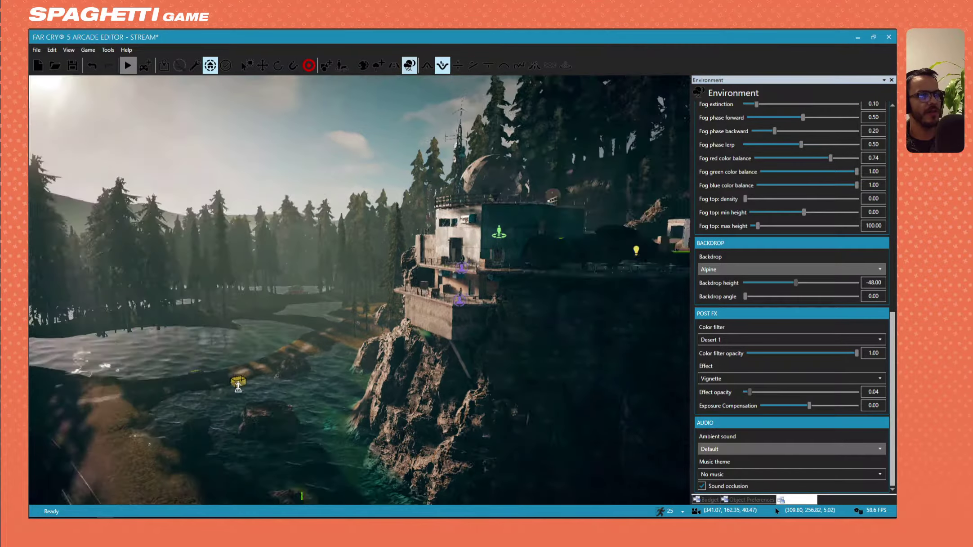
# Step: Compare several color filter opacities on the lakeside cliff and set the opacity to 0.53
pyautogui.moveTo(360, 290); pyautogui.dragTo(400, 281, button='right')
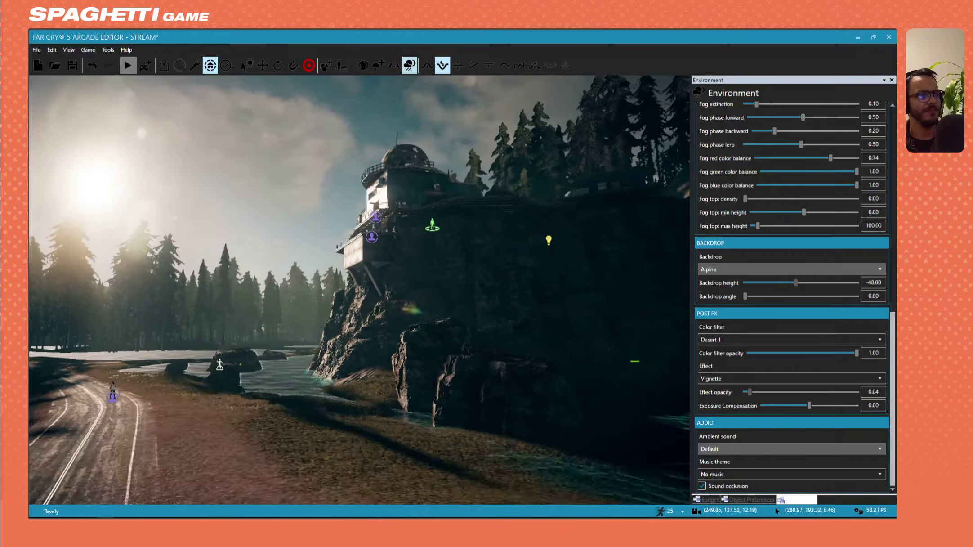
pyautogui.press('s')
pyautogui.moveTo(438, 387); pyautogui.dragTo(451, 382, button='right')
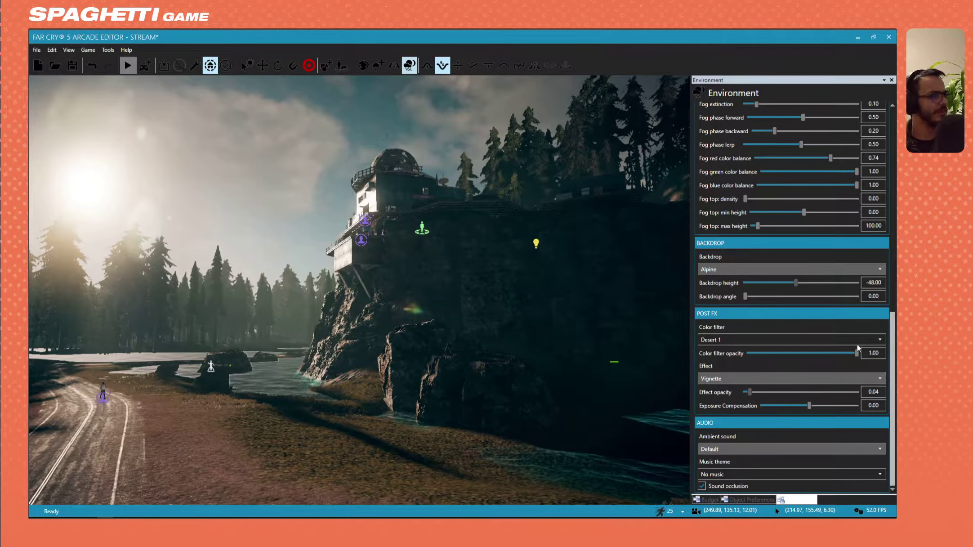
pyautogui.moveTo(856, 356); pyautogui.dragTo(729, 367)
pyautogui.click(817, 353)
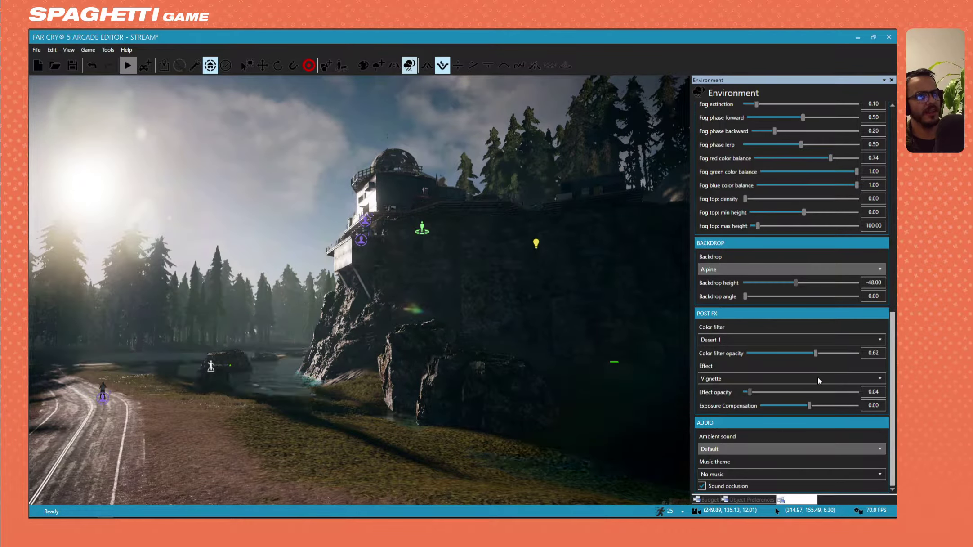
pyautogui.moveTo(813, 376); pyautogui.dragTo(797, 372)
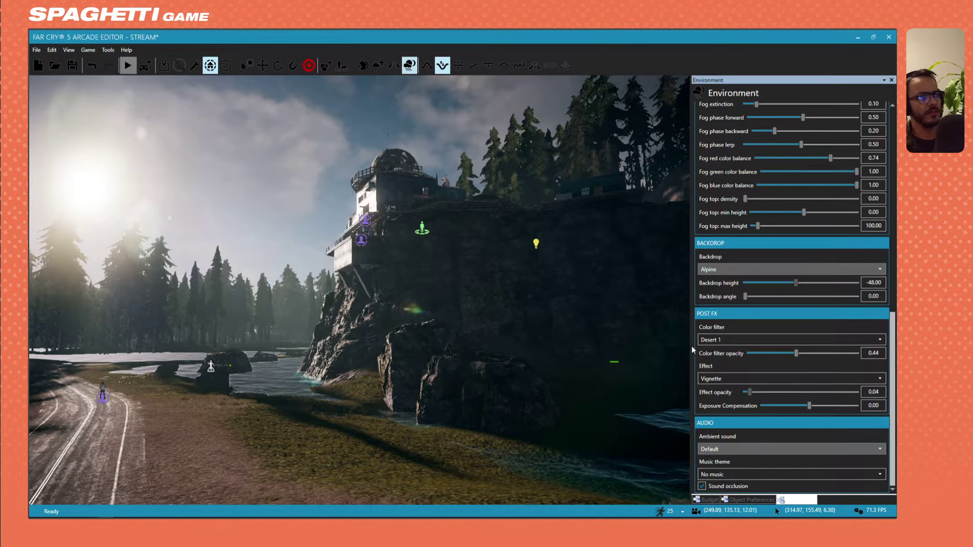
pyautogui.moveTo(602, 325)
pyautogui.mouseDown(button='right')
pyautogui.moveTo(508, 378)
pyautogui.moveTo(494, 357)
pyautogui.moveTo(546, 251)
pyautogui.moveTo(547, 301)
pyautogui.moveTo(572, 331)
pyautogui.moveTo(598, 315)
pyautogui.mouseUp(button='right')
pyautogui.press('d')
pyautogui.click(800, 354)
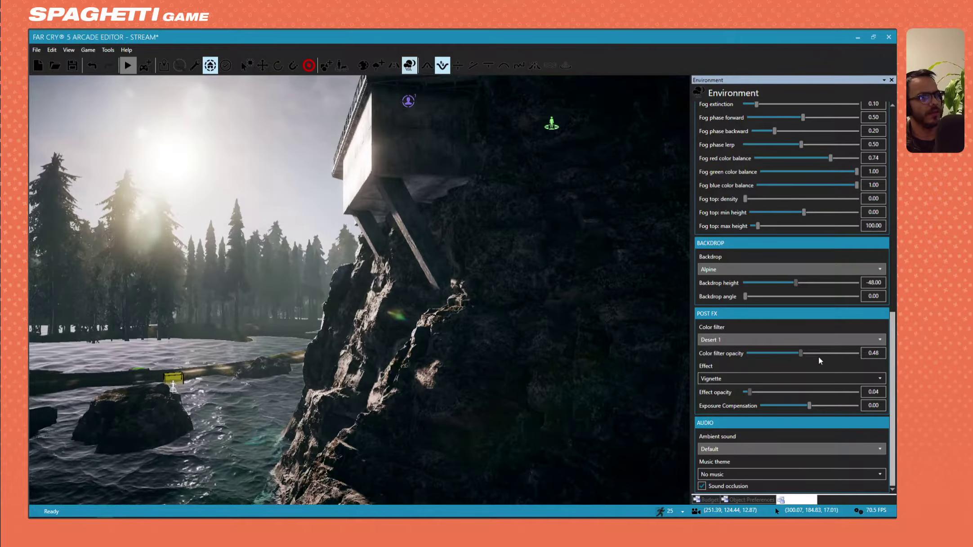
pyautogui.click(806, 353)
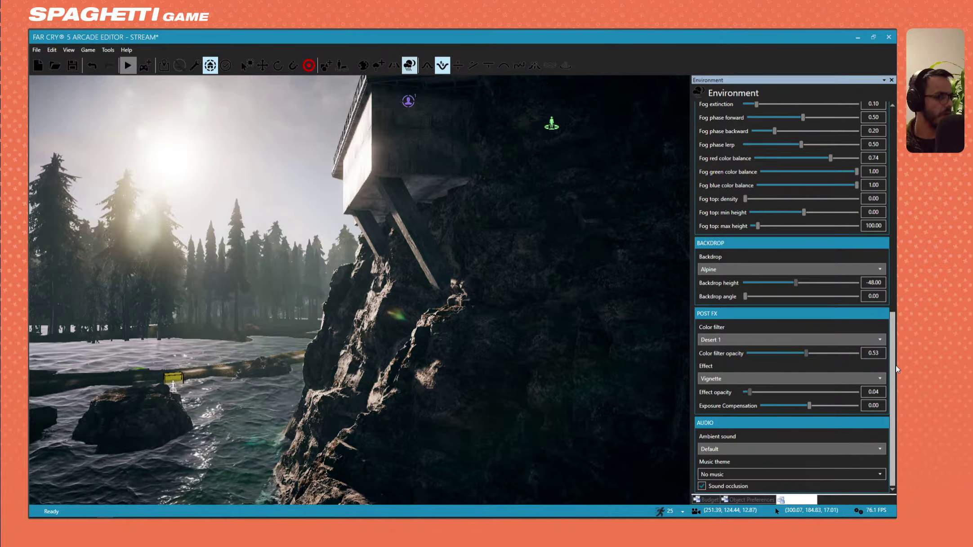
# Step: Examine the shaded cliff face below the bunker with the day/night cycle settings shown, and widen the Environment panel slightly
pyautogui.moveTo(893, 360); pyautogui.dragTo(895, 156)
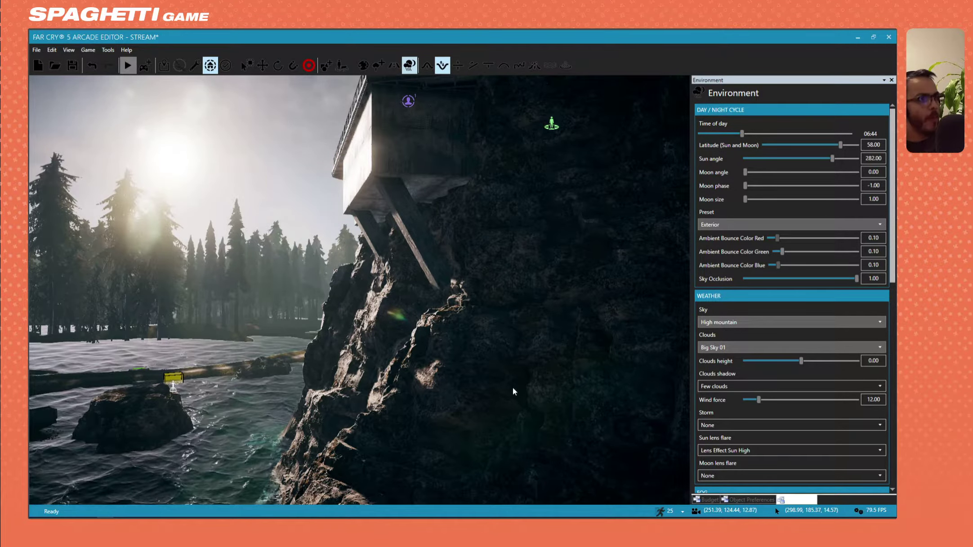
pyautogui.press('s')
pyautogui.moveTo(448, 378); pyautogui.dragTo(416, 423, button='right')
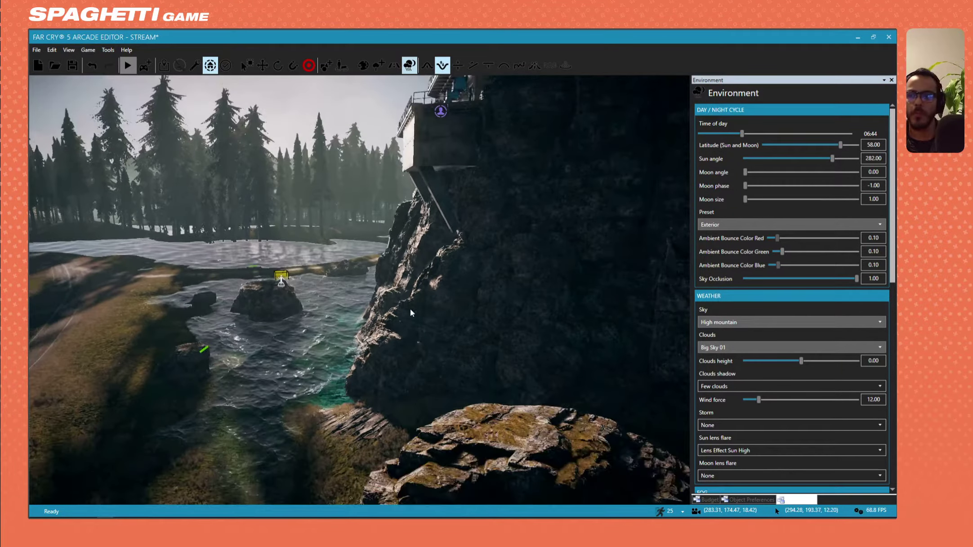
pyautogui.moveTo(412, 311); pyautogui.dragTo(420, 269, button='right')
pyautogui.press('w')
pyautogui.moveTo(422, 350); pyautogui.dragTo(455, 316, button='right')
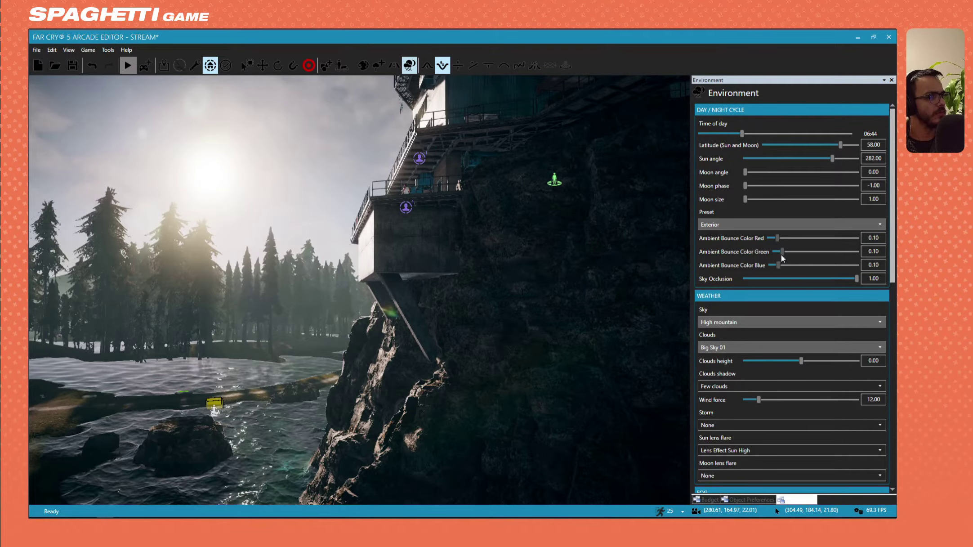
pyautogui.click(872, 238)
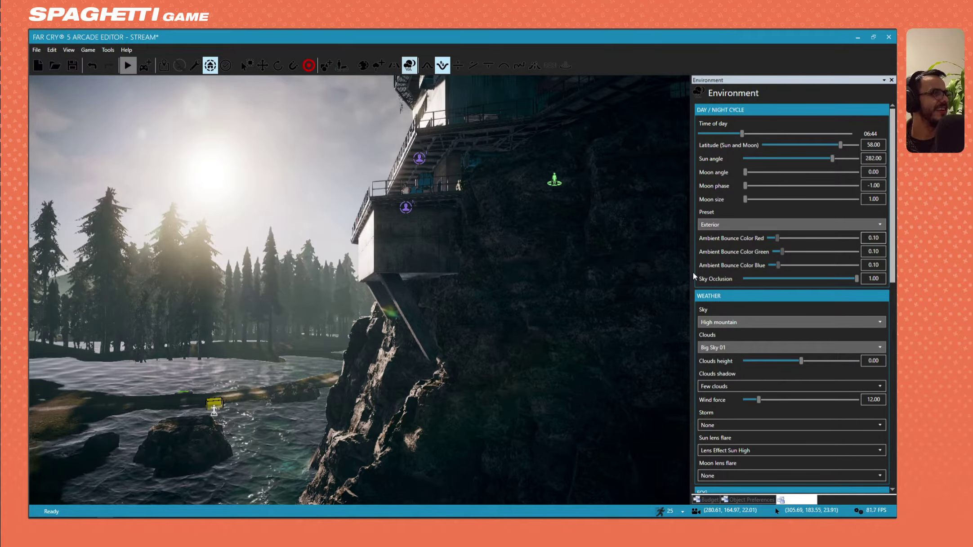
pyautogui.moveTo(689, 272)
pyautogui.mouseDown()
pyautogui.moveTo(632, 272)
pyautogui.moveTo(681, 272)
pyautogui.mouseUp()
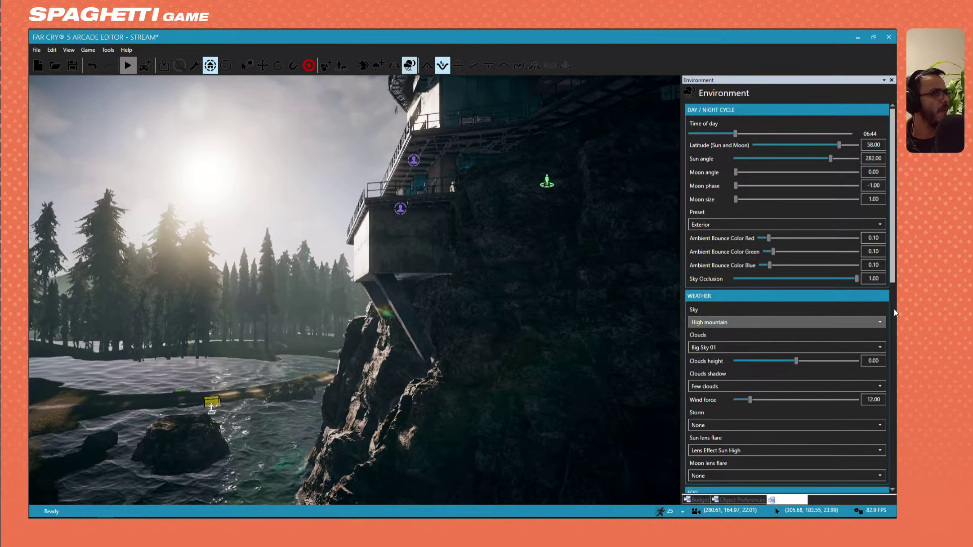
# Step: Review the weather and fog settings while examining the light on the cliff, lake, helipad and hilltop compound
pyautogui.moveTo(892, 280); pyautogui.dragTo(893, 348)
pyautogui.press('s')
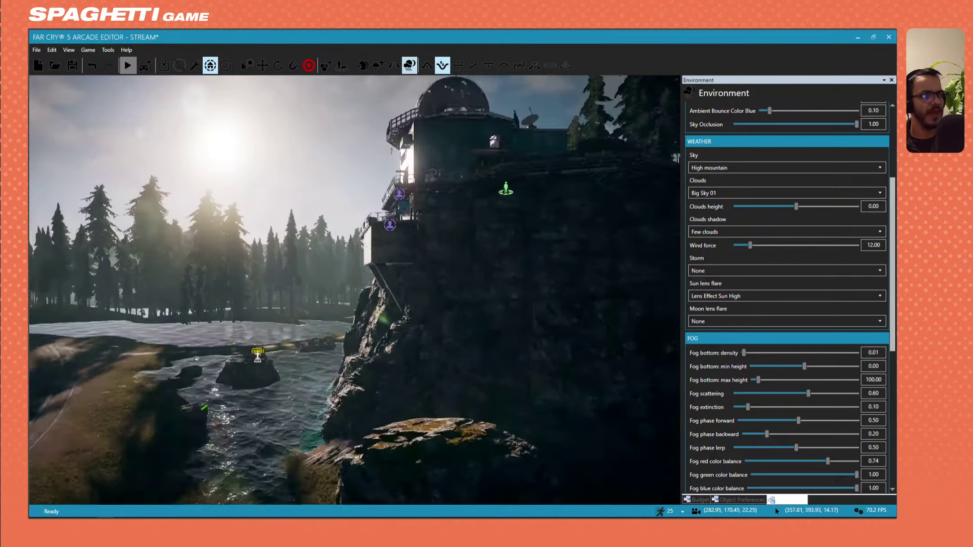
pyautogui.press('w')
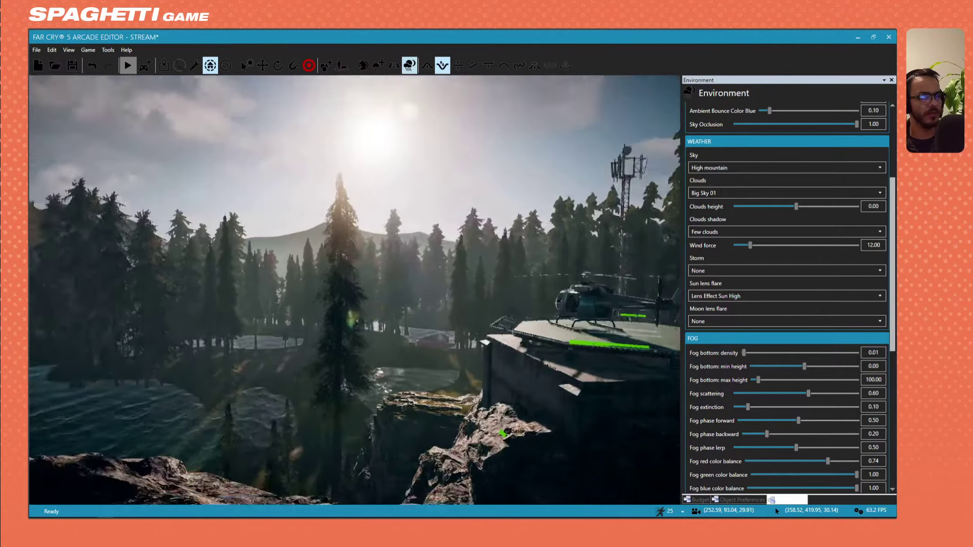
pyautogui.press('s')
pyautogui.moveTo(630, 319); pyautogui.dragTo(195, 443, button='right')
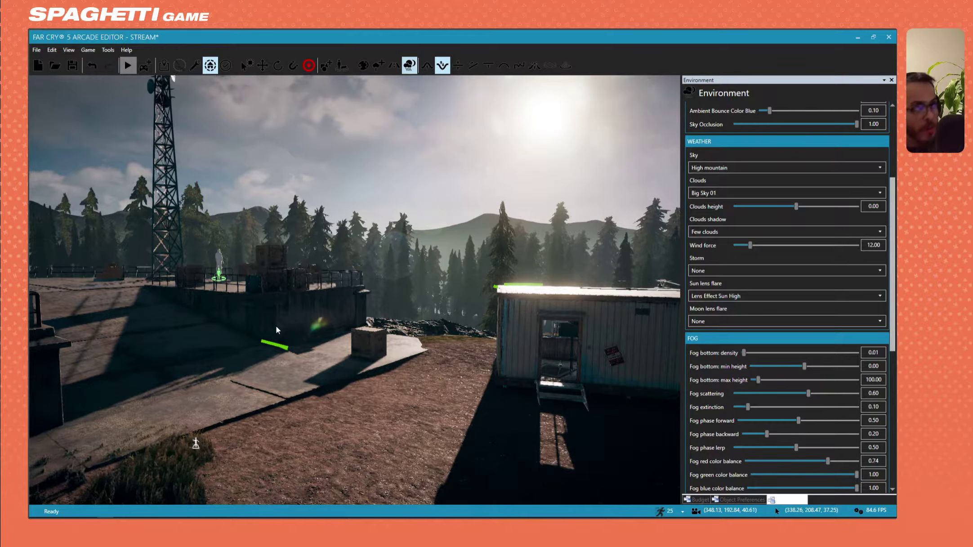
# Step: Examine the sunlight and shadows across the crates and railed platforms of the compound with the day/night cycle settings shown
pyautogui.scroll(4, 895, 135)
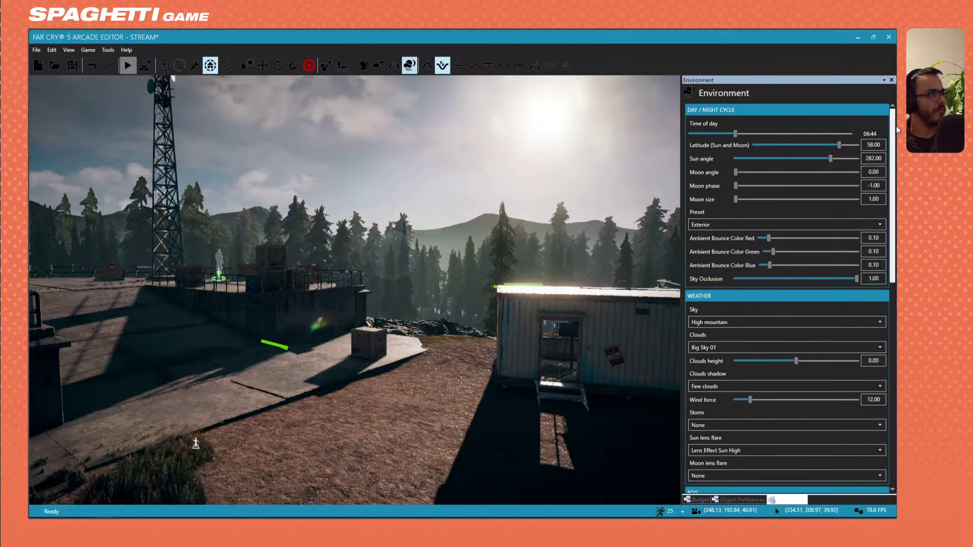
pyautogui.press('w')
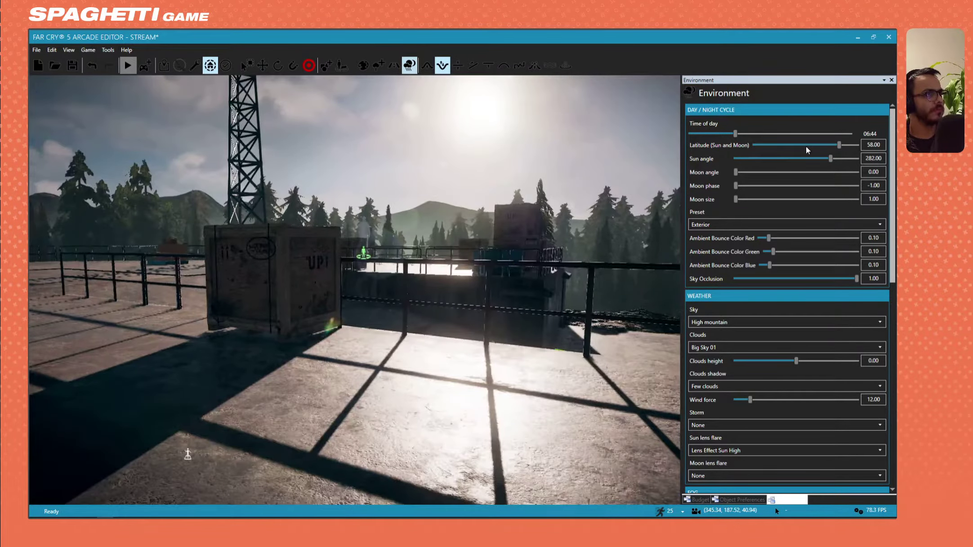
pyautogui.press('s')
pyautogui.press('d')
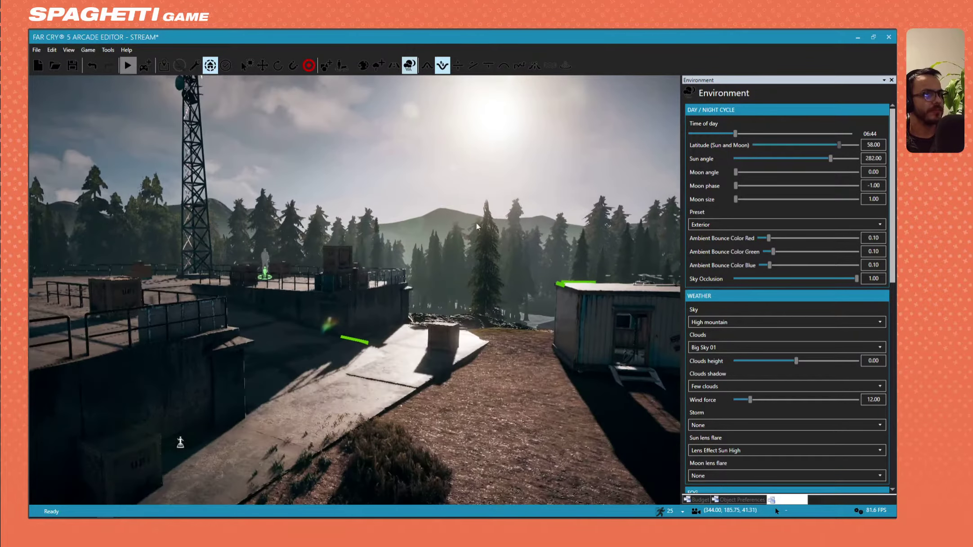
pyautogui.click(838, 154)
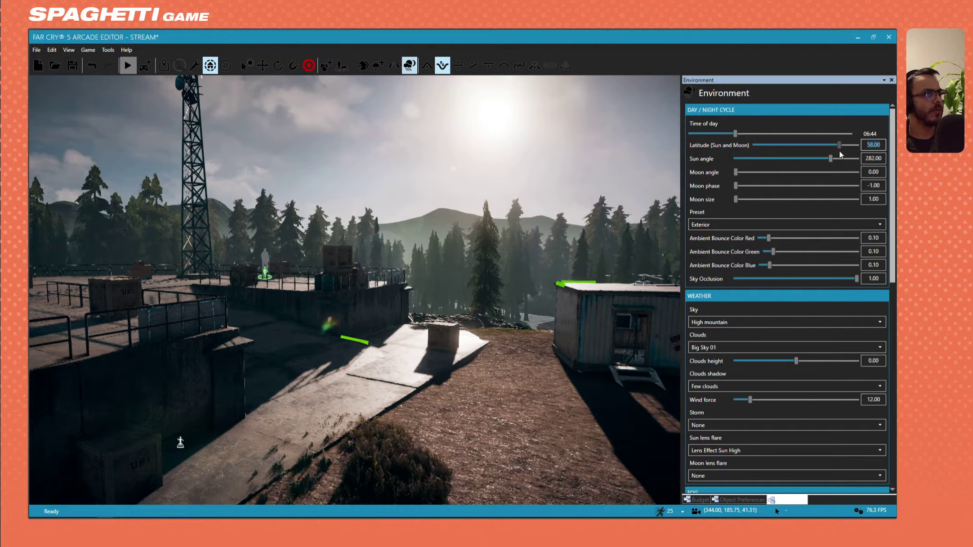
pyautogui.press('w')
pyautogui.moveTo(321, 249); pyautogui.dragTo(333, 249, button='right')
pyautogui.press('a')
pyautogui.press('w')
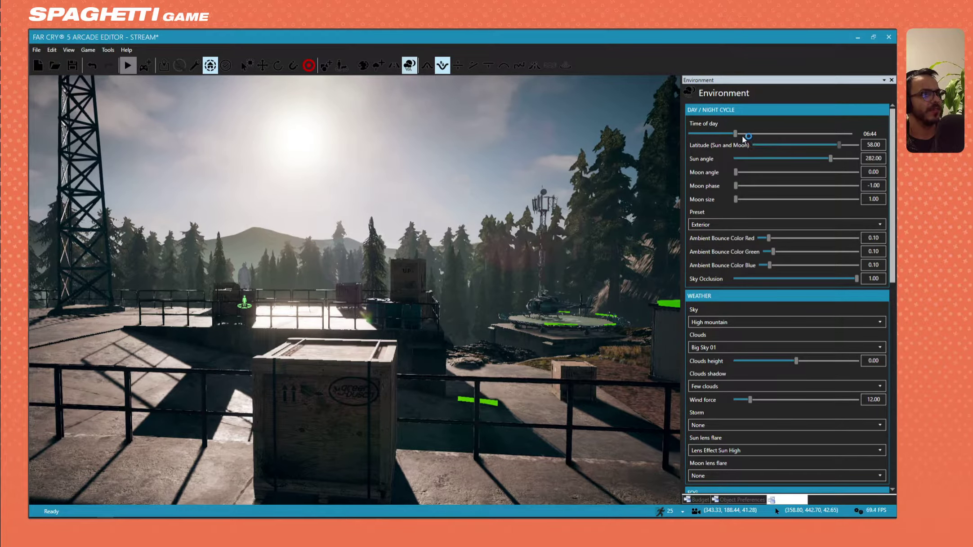
# Step: Set the time of day to 05:14 and compare sun and moon latitudes of 89 and 54 over the compound
pyautogui.moveTo(494, 288); pyautogui.dragTo(489, 299, button='right')
pyautogui.press('a')
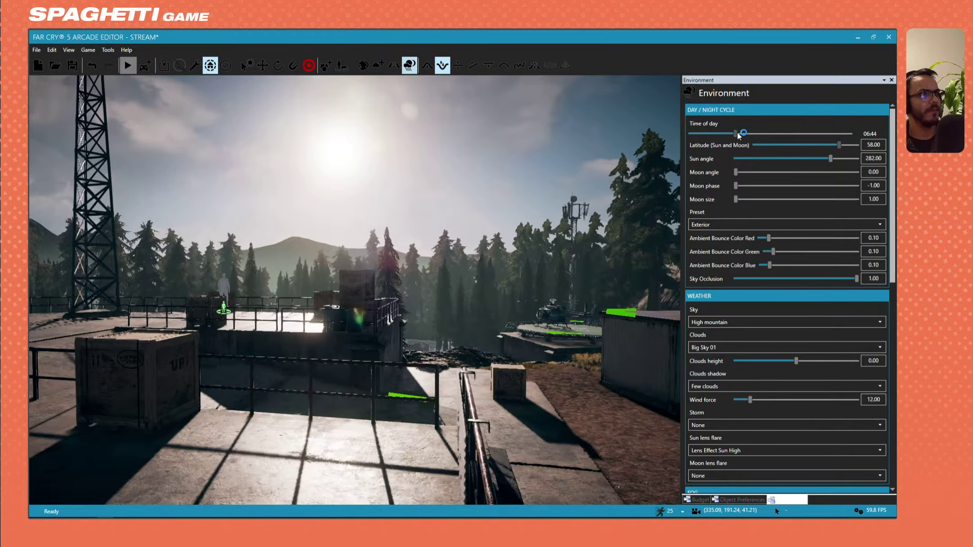
pyautogui.moveTo(737, 134); pyautogui.dragTo(725, 129)
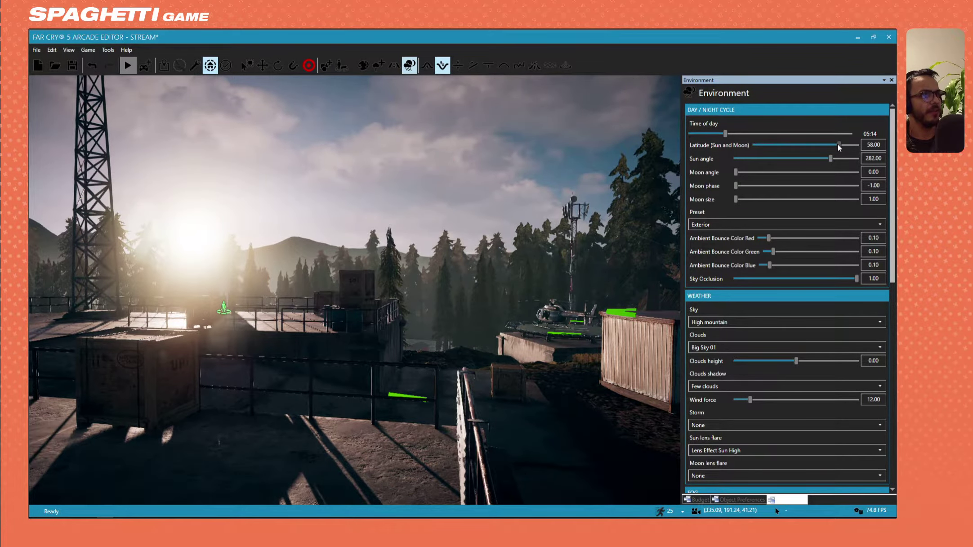
pyautogui.moveTo(837, 144); pyautogui.dragTo(857, 144)
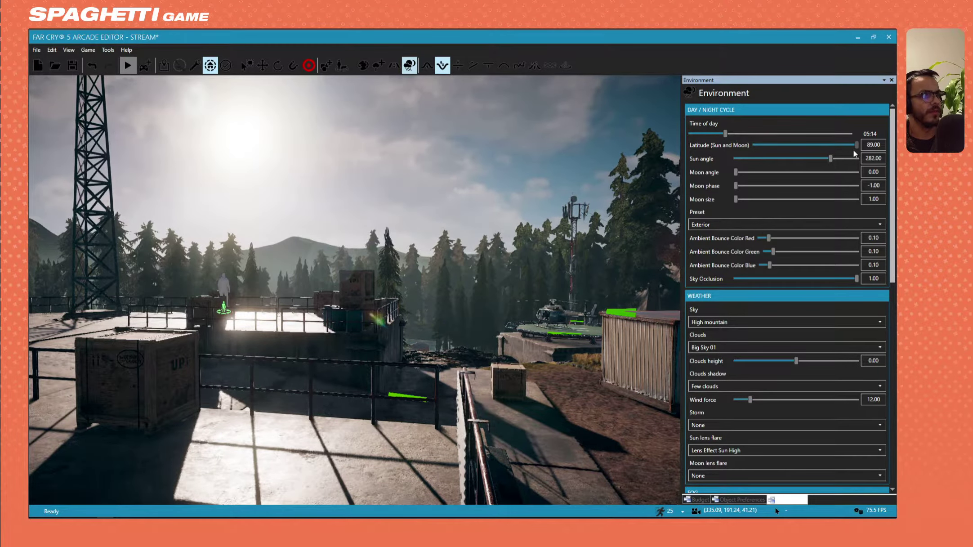
pyautogui.moveTo(856, 145); pyautogui.dragTo(836, 141)
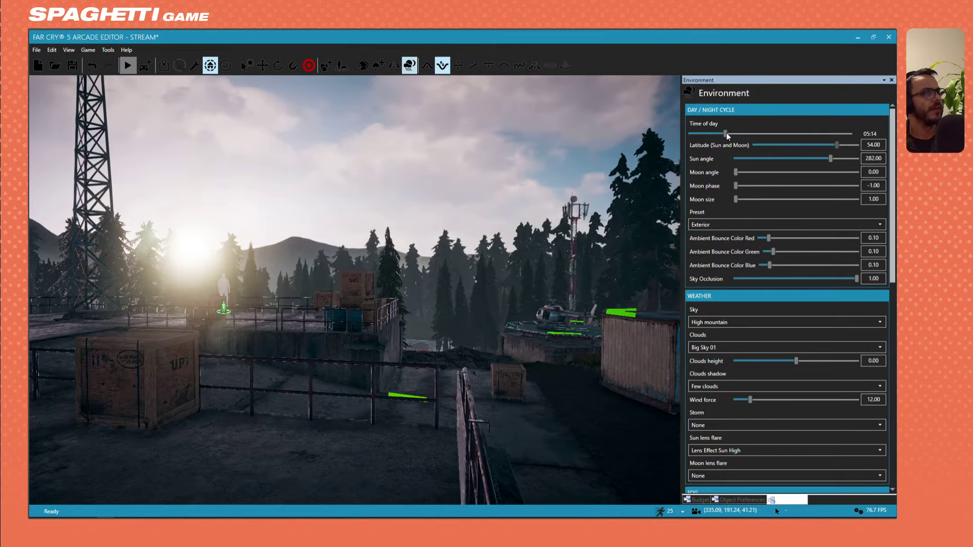
# Step: Try a time of day of 19:01 with the sun angle at 80 and the sun and moon latitude at 55
pyautogui.moveTo(726, 132); pyautogui.dragTo(819, 137)
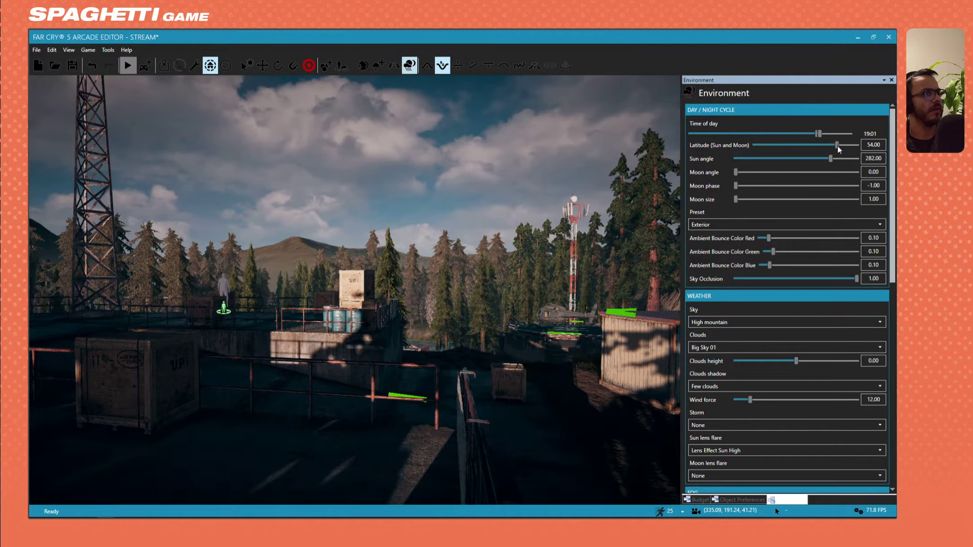
pyautogui.moveTo(837, 149)
pyautogui.mouseDown()
pyautogui.moveTo(862, 146)
pyautogui.moveTo(824, 144)
pyautogui.mouseUp()
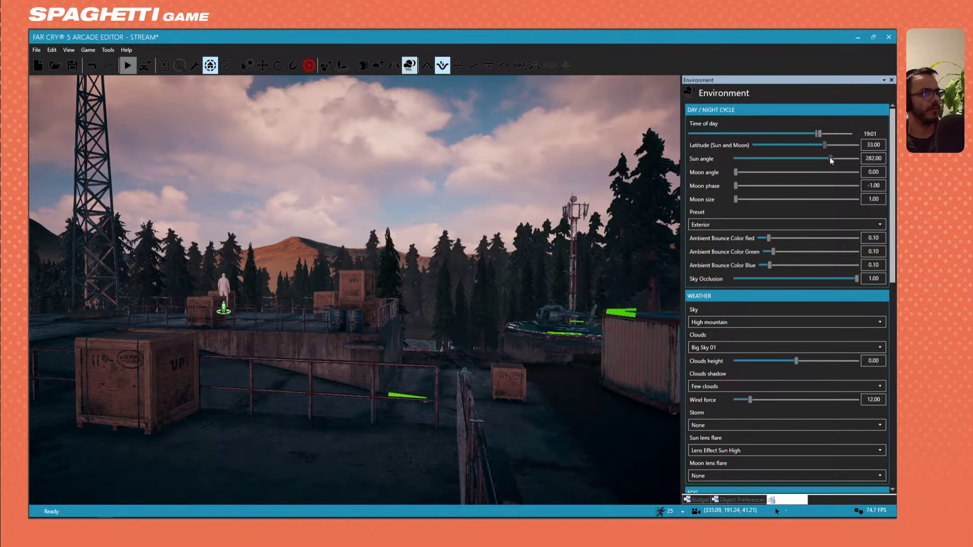
pyautogui.moveTo(829, 159); pyautogui.dragTo(773, 170)
pyautogui.moveTo(580, 252); pyautogui.dragTo(778, 142, button='right')
pyautogui.moveTo(778, 160)
pyautogui.mouseDown()
pyautogui.moveTo(846, 144)
pyautogui.moveTo(826, 157)
pyautogui.moveTo(839, 153)
pyautogui.moveTo(826, 141)
pyautogui.moveTo(863, 157)
pyautogui.moveTo(777, 160)
pyautogui.mouseUp()
pyautogui.moveTo(767, 158); pyautogui.dragTo(763, 158)
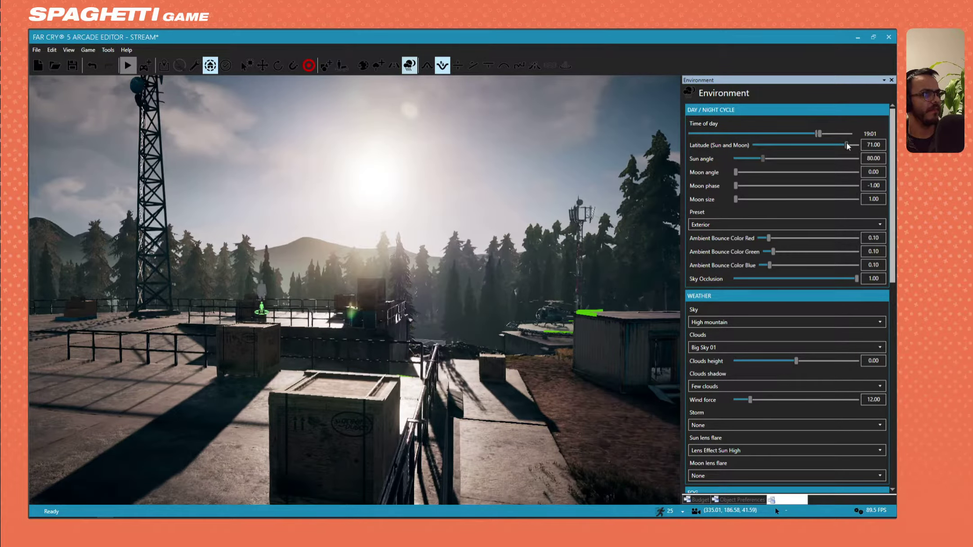
pyautogui.moveTo(846, 144); pyautogui.dragTo(837, 145)
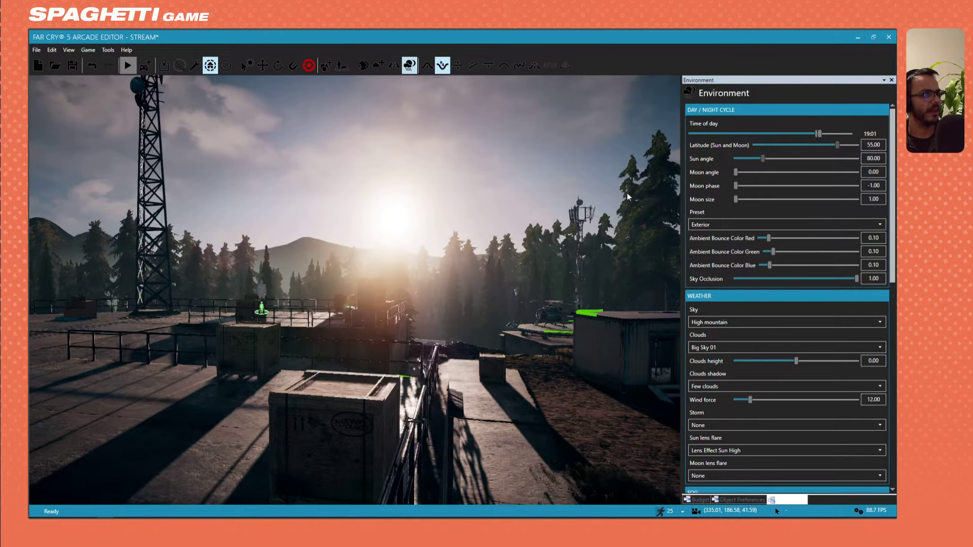
# Step: Set the time of day to 20:02 and the sun and moon latitude to 72 while viewing the crates and railings
pyautogui.press('d')
pyautogui.moveTo(390, 241); pyautogui.dragTo(390, 241, button='right')
pyautogui.press('a')
pyautogui.press('d')
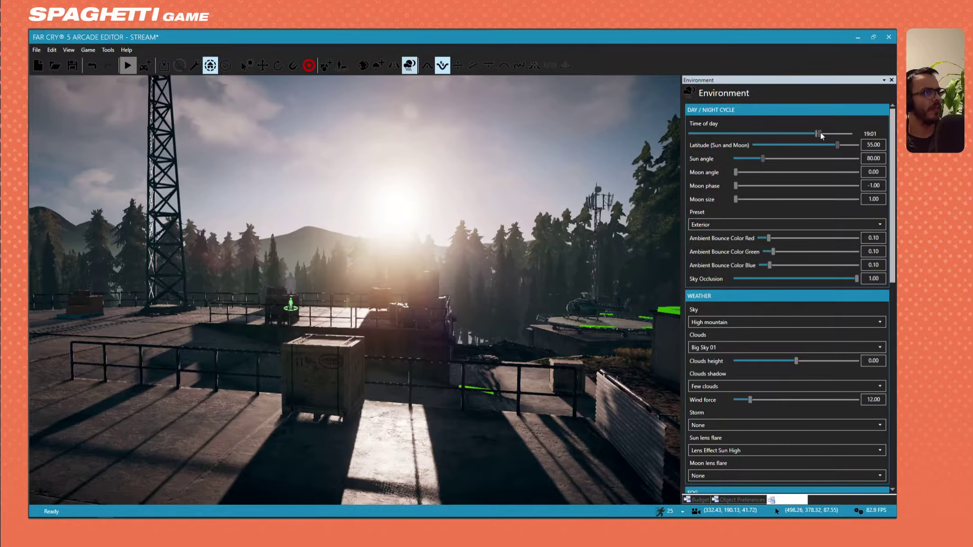
pyautogui.moveTo(818, 131); pyautogui.dragTo(846, 144)
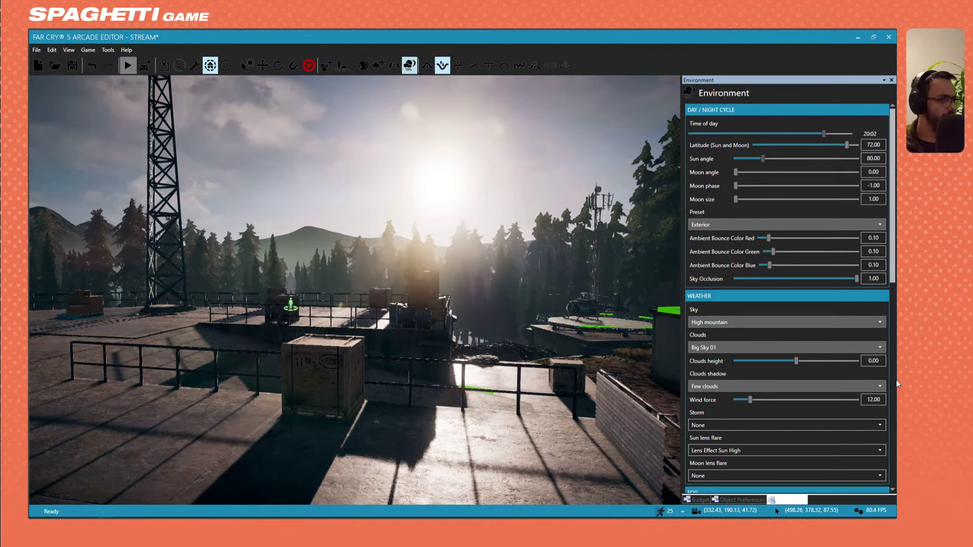
# Step: Try the Lens Effect Sun Sunset flare and set the sun lens flare to Lens Effect Sun Low
pyautogui.click(892, 351)
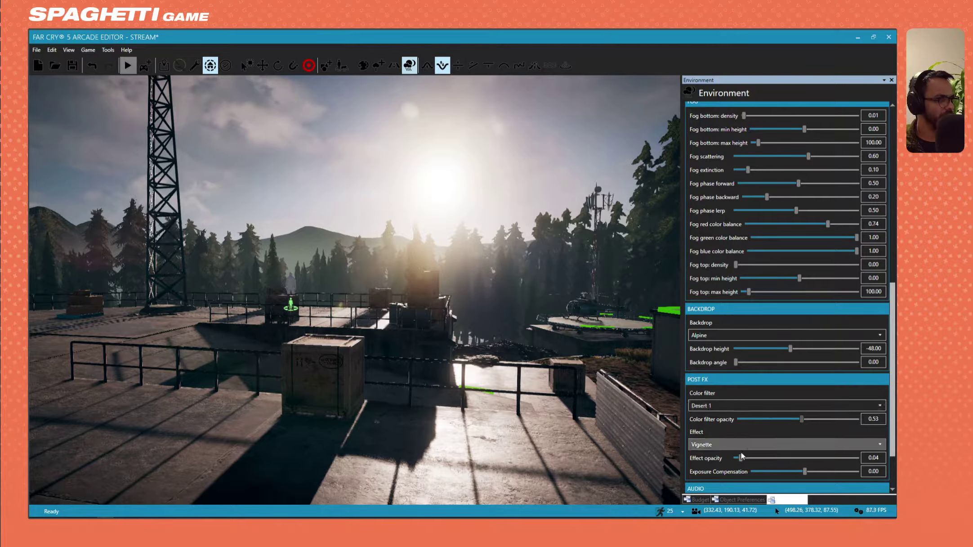
pyautogui.moveTo(894, 399); pyautogui.dragTo(892, 304)
pyautogui.click(788, 280)
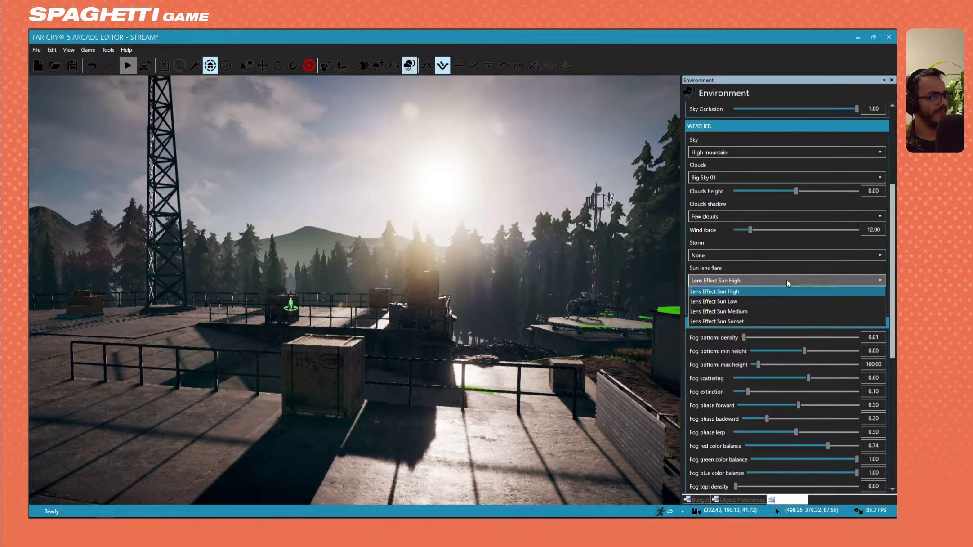
pyautogui.click(743, 332)
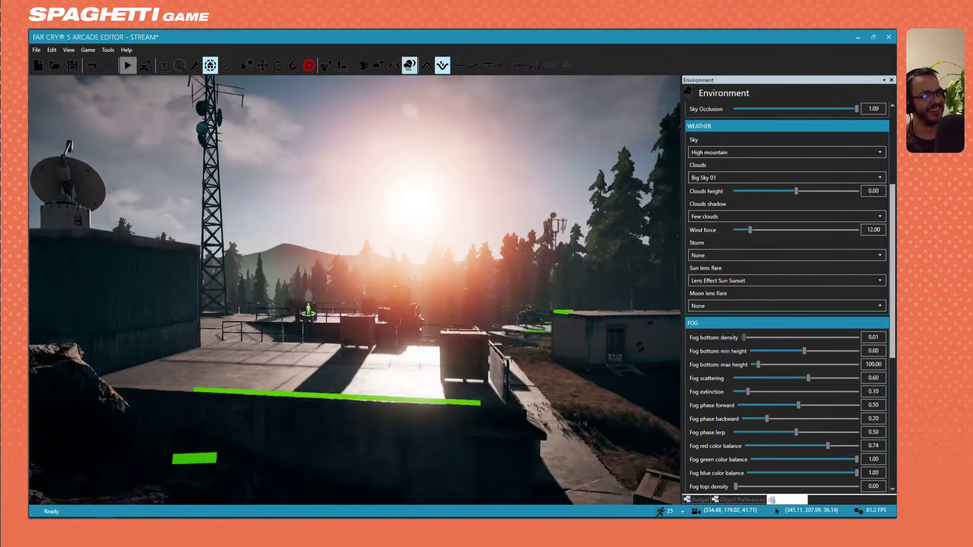
pyautogui.click(745, 281)
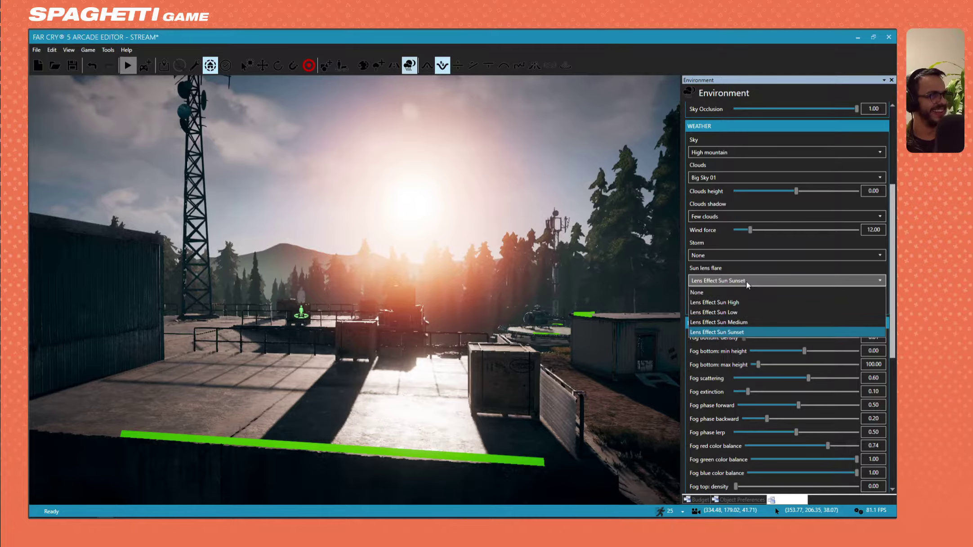
pyautogui.click(745, 312)
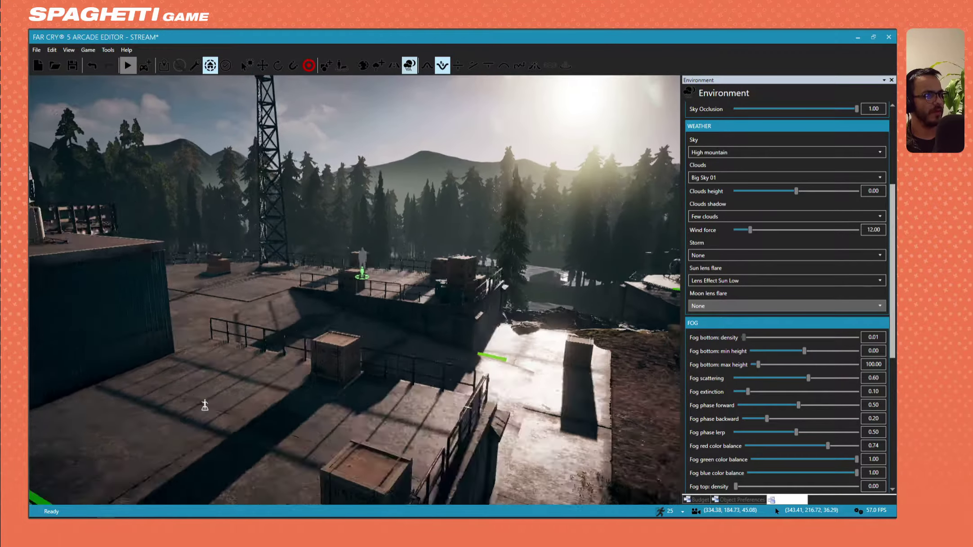
# Step: Set the time of day to 22:44, the sun angle to 38 and the sun and moon latitude to 79
pyautogui.scroll(1, 888, 186)
pyautogui.scroll(5, 887, 186)
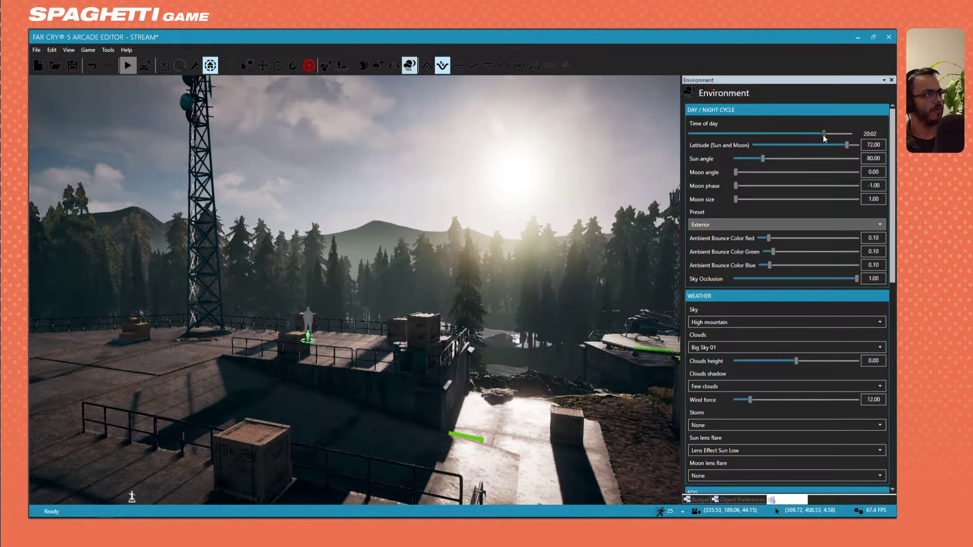
pyautogui.moveTo(824, 138); pyautogui.dragTo(843, 139)
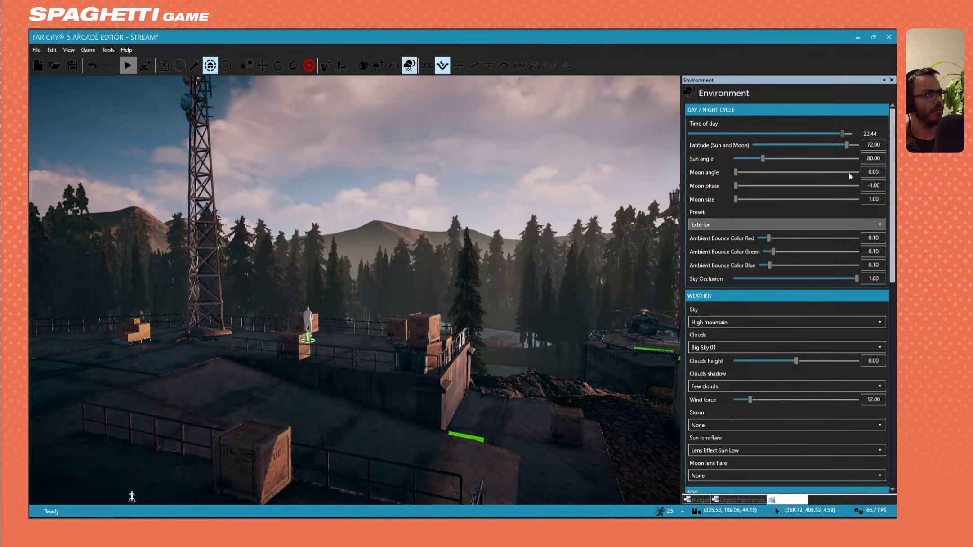
pyautogui.moveTo(764, 157); pyautogui.dragTo(750, 158)
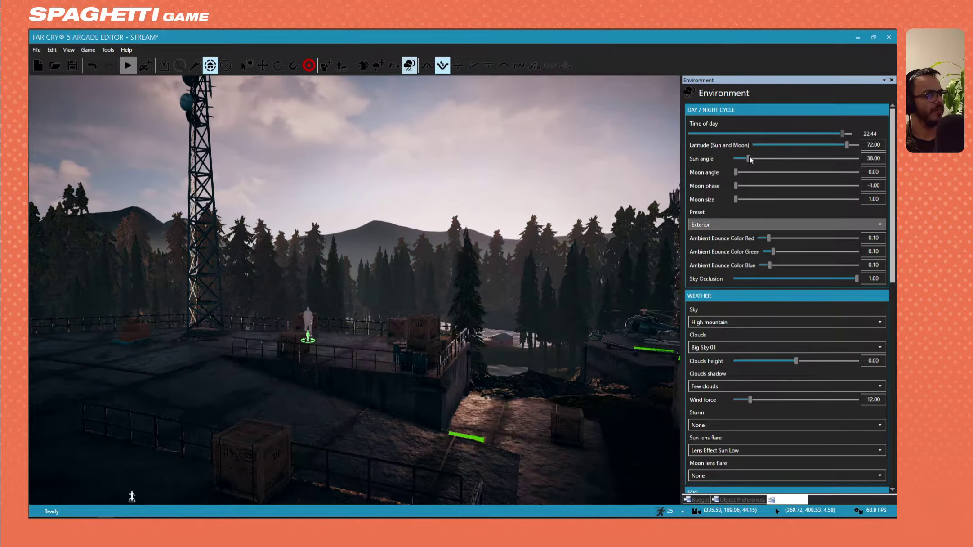
pyautogui.moveTo(843, 144); pyautogui.dragTo(846, 143)
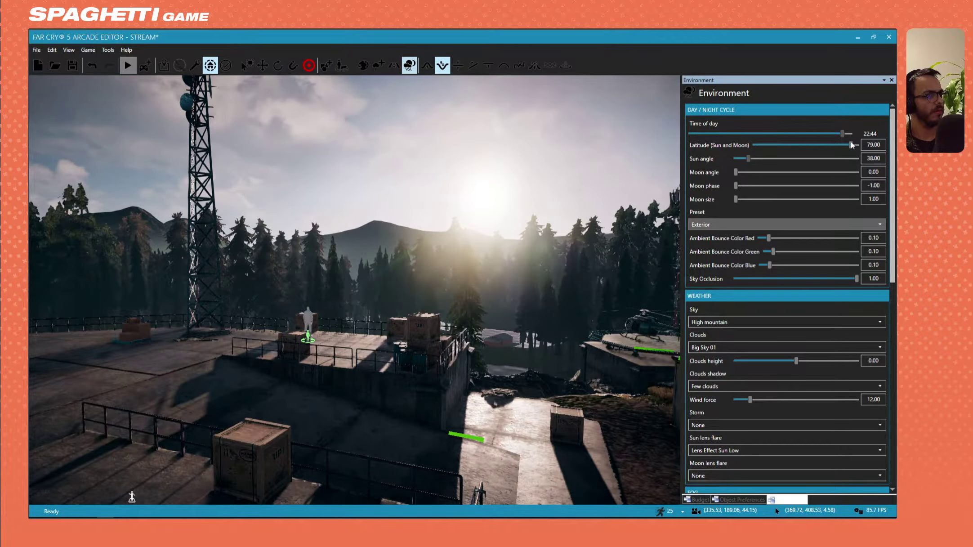
# Step: Examine the low sunlight on the compound, lakeside road, water and cliff face from several viewpoints
pyautogui.moveTo(537, 226); pyautogui.dragTo(385, 288, button='right')
pyautogui.press('s')
pyautogui.press('w')
pyautogui.press('s')
pyautogui.press('s')
pyautogui.press('w')
pyautogui.press('w')
pyautogui.press('w')
pyautogui.press('s')
pyautogui.press('w')
pyautogui.press('s')
pyautogui.press('w')
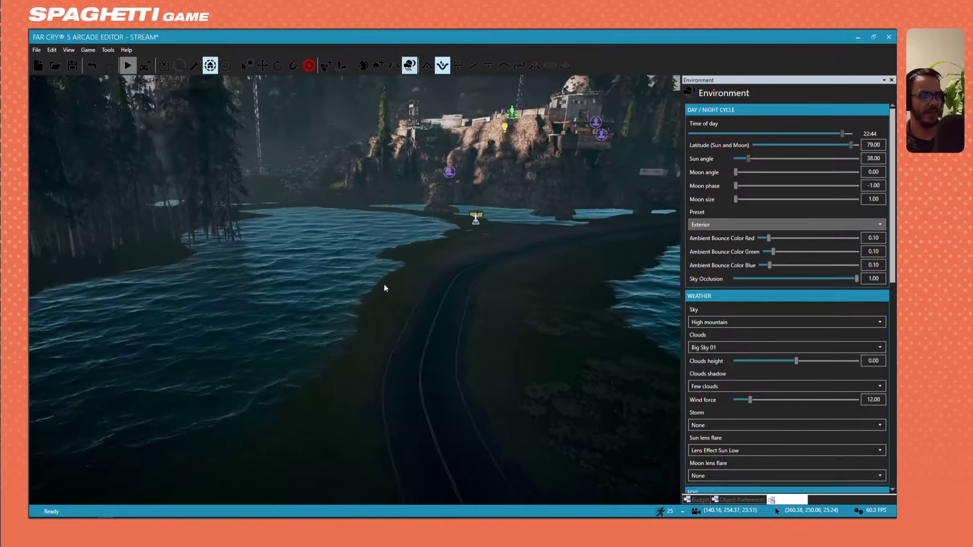
pyautogui.press('s')
pyautogui.moveTo(323, 324); pyautogui.dragTo(403, 287, button='right')
pyautogui.press('s')
pyautogui.press('s')
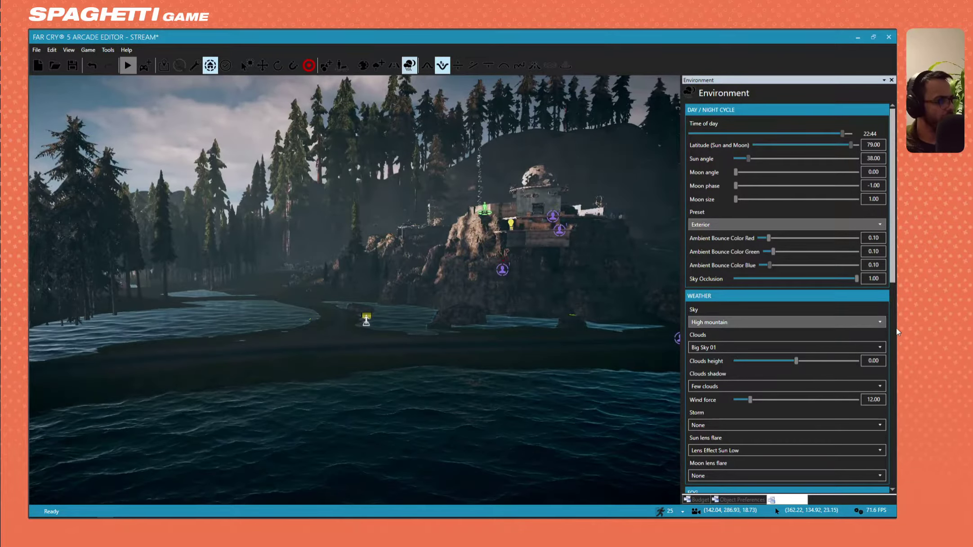
# Step: Compare several heights for the Alpine backdrop against the lake and hilltop views, and set the backdrop height to -153
pyautogui.moveTo(896, 262); pyautogui.dragTo(859, 414)
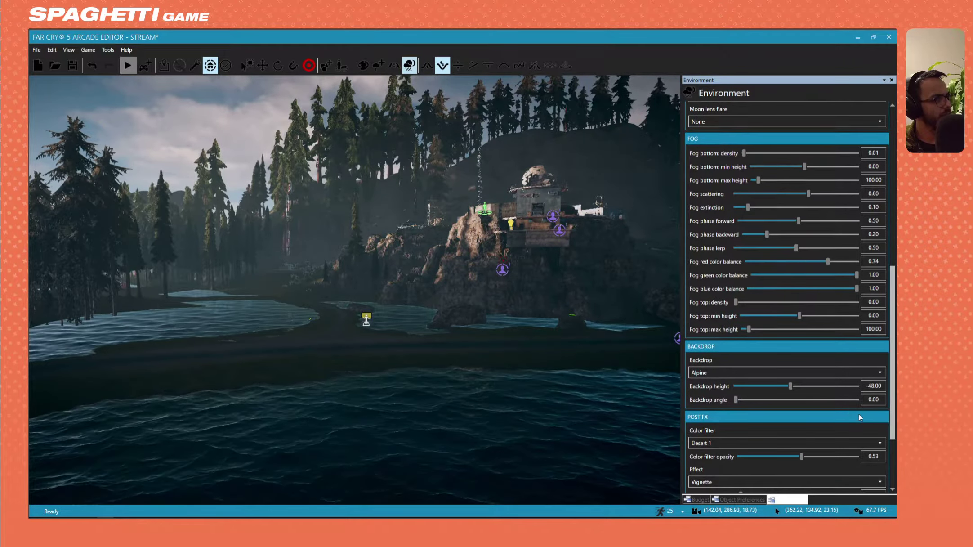
pyautogui.click(784, 386)
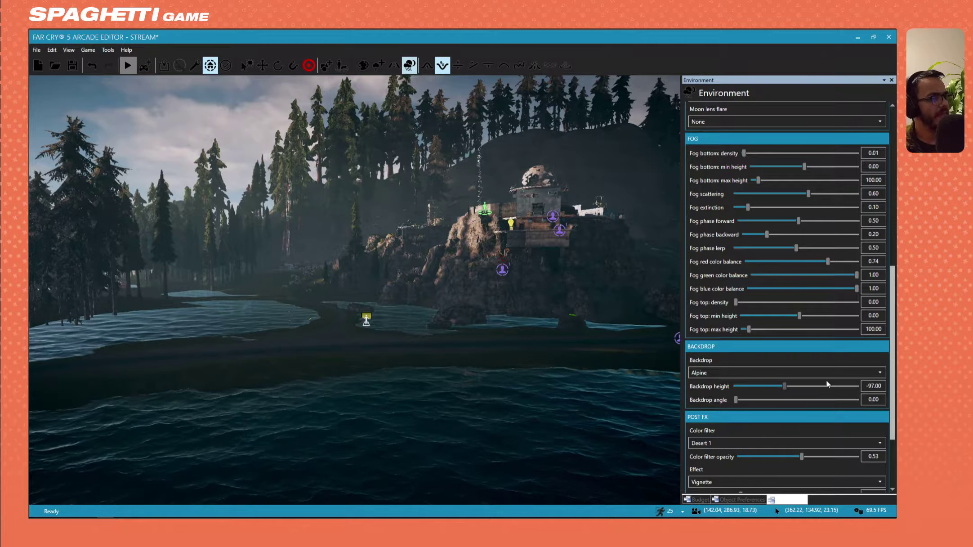
pyautogui.moveTo(785, 386)
pyautogui.mouseDown()
pyautogui.moveTo(832, 385)
pyautogui.moveTo(787, 385)
pyautogui.mouseUp()
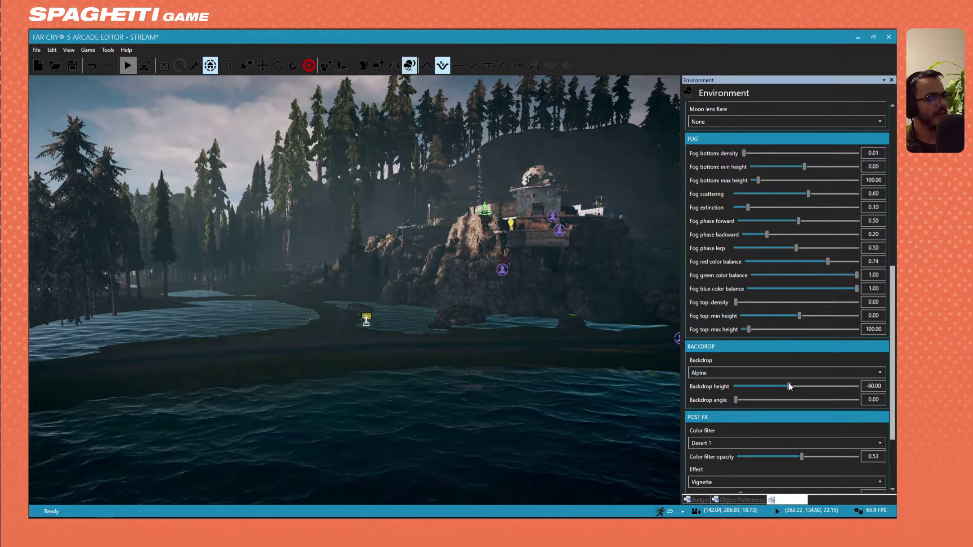
pyautogui.moveTo(473, 338)
pyautogui.mouseDown(button='right')
pyautogui.moveTo(467, 395)
pyautogui.moveTo(458, 351)
pyautogui.moveTo(445, 366)
pyautogui.moveTo(396, 350)
pyautogui.moveTo(473, 333)
pyautogui.mouseUp(button='right')
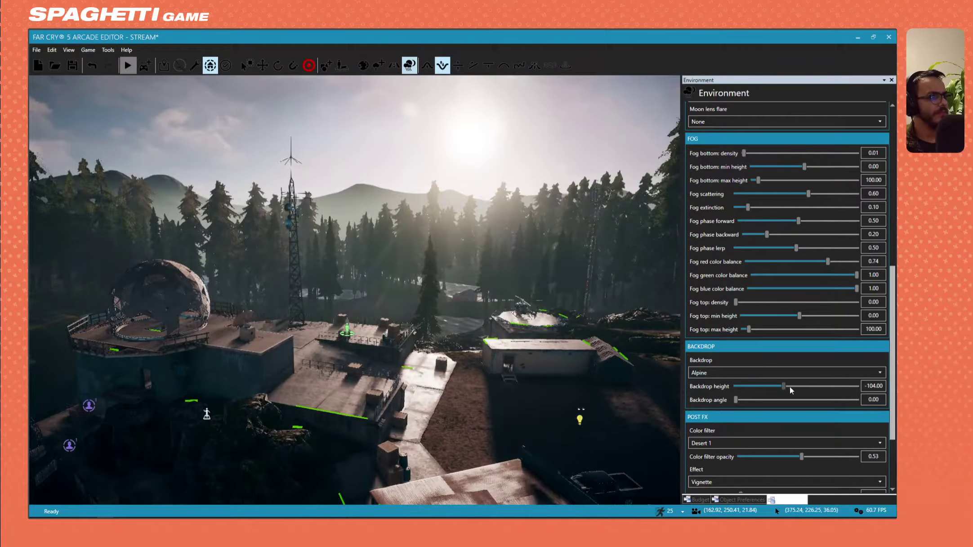
pyautogui.moveTo(771, 385); pyautogui.dragTo(776, 384)
# Step: Open the Add Vegetation tool with the grass group above the forested map edge and undo the last edit
pyautogui.press('w')
pyautogui.moveTo(486, 314)
pyautogui.mouseDown(button='right')
pyautogui.moveTo(432, 314)
pyautogui.moveTo(434, 305)
pyautogui.moveTo(499, 314)
pyautogui.moveTo(486, 279)
pyautogui.moveTo(486, 350)
pyautogui.moveTo(456, 389)
pyautogui.moveTo(360, 396)
pyautogui.moveTo(494, 328)
pyautogui.mouseUp(button='right')
pyautogui.press('w')
pyautogui.press('s')
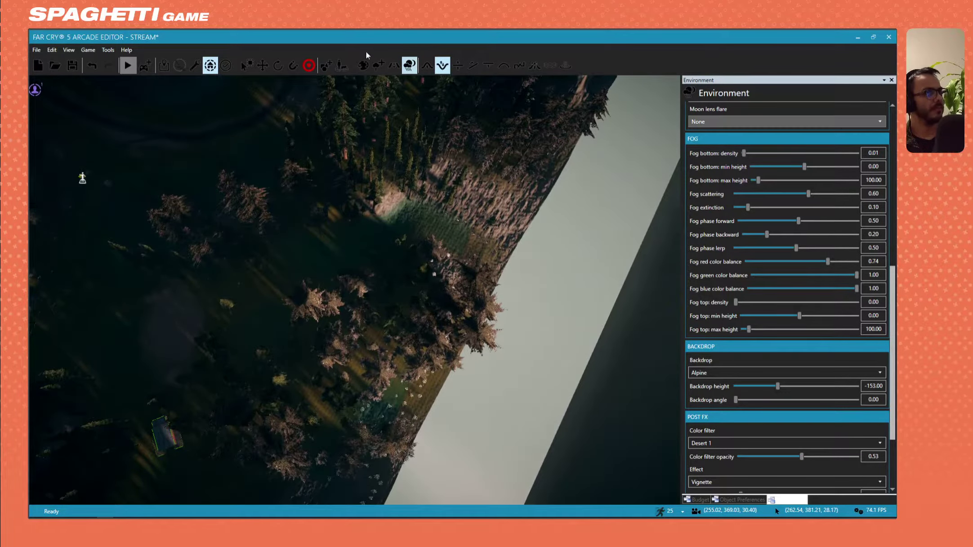
pyautogui.click(377, 66)
pyautogui.press('w')
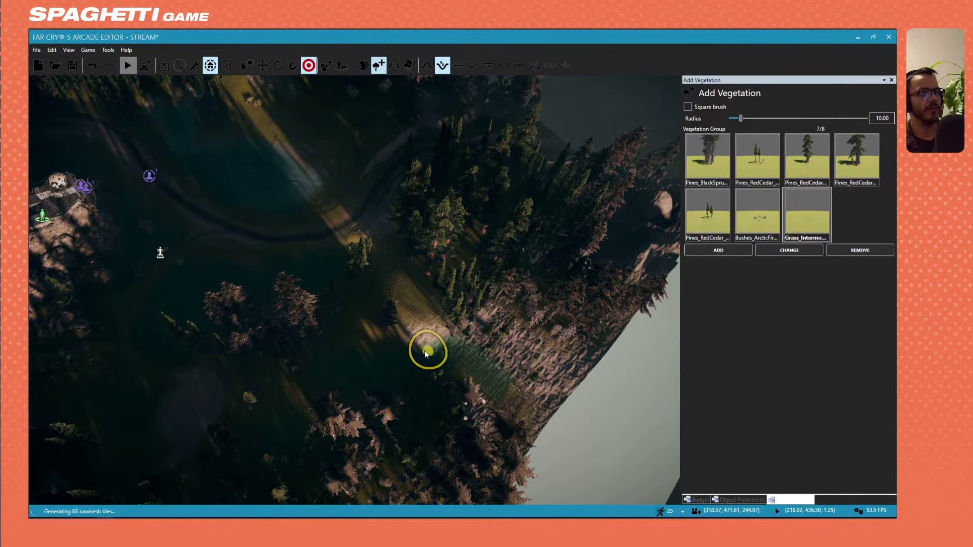
pyautogui.press('w')
pyautogui.moveTo(425, 353)
pyautogui.mouseDown(button='right')
pyautogui.moveTo(414, 328)
pyautogui.moveTo(420, 292)
pyautogui.moveTo(416, 311)
pyautogui.moveTo(391, 326)
pyautogui.moveTo(552, 319)
pyautogui.moveTo(351, 331)
pyautogui.mouseUp(button='right')
pyautogui.hotkey('ctrl', 'z')
pyautogui.press('w')
pyautogui.press('d')
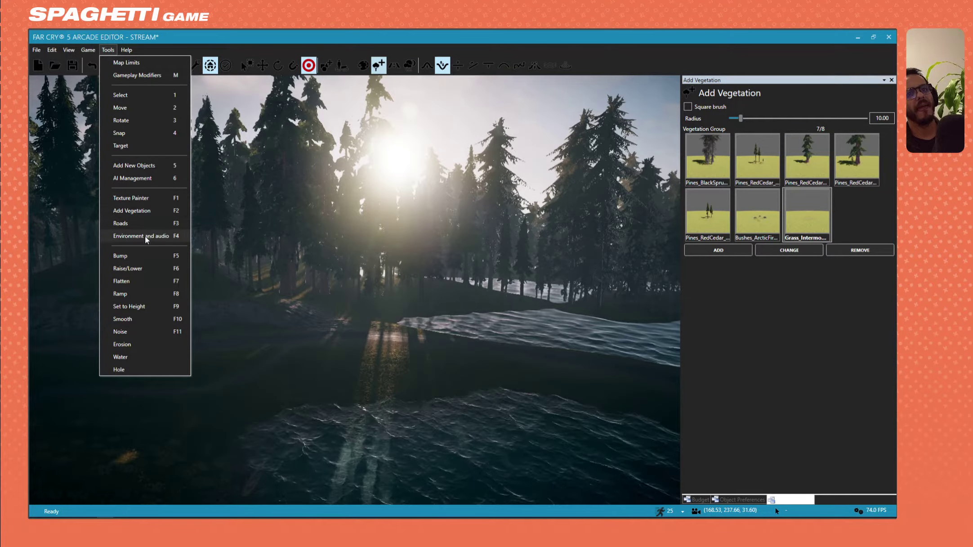
# Step: Reopen the environment settings and set the sun angle to 34, the latitude to 70 and the time of day to 21:58
pyautogui.moveTo(607, 279); pyautogui.dragTo(526, 257, button='right')
pyautogui.press('d')
pyautogui.press('w')
pyautogui.press('a')
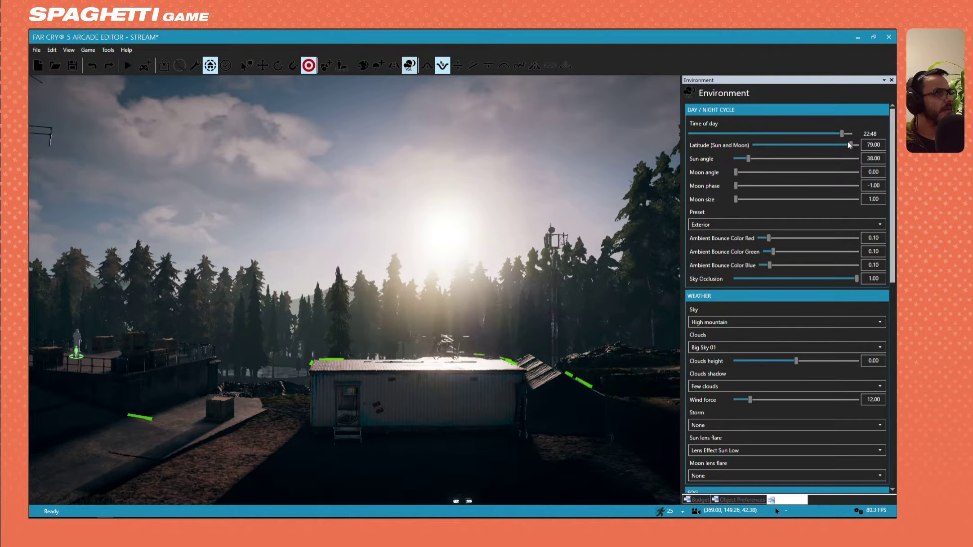
pyautogui.moveTo(748, 157); pyautogui.dragTo(746, 158)
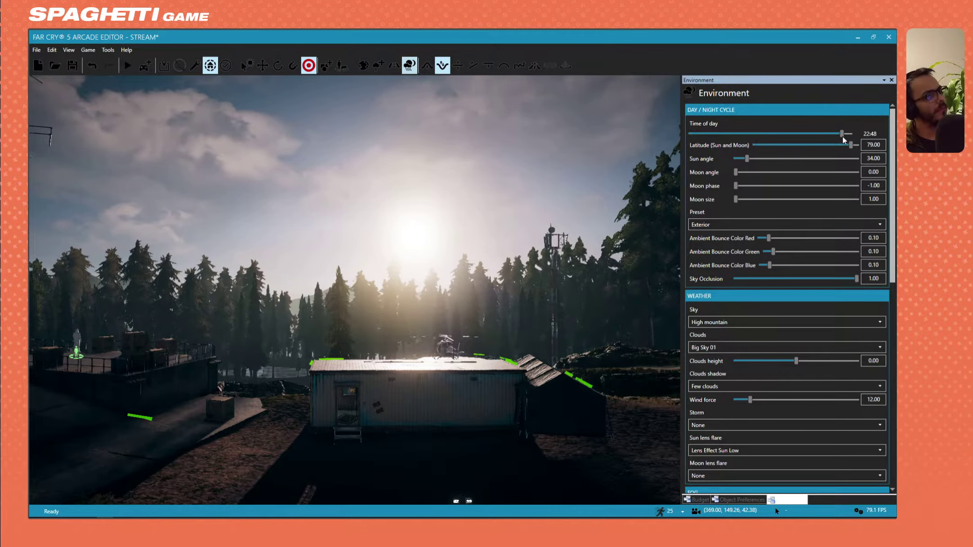
pyautogui.moveTo(842, 137); pyautogui.dragTo(847, 144)
# Step: Examine how the adjusted sunlight falls across the hilltop compound, its railed platform and the surrounding forest
pyautogui.press('s')
pyautogui.moveTo(494, 251); pyautogui.dragTo(484, 155, button='right')
pyautogui.press('s')
pyautogui.press('w')
pyautogui.press('s')
pyautogui.press('w')
pyautogui.press('s')
pyautogui.press('w')
pyautogui.press('w')
pyautogui.press('s')
pyautogui.press('s')
pyautogui.press('w')
pyautogui.press('s')
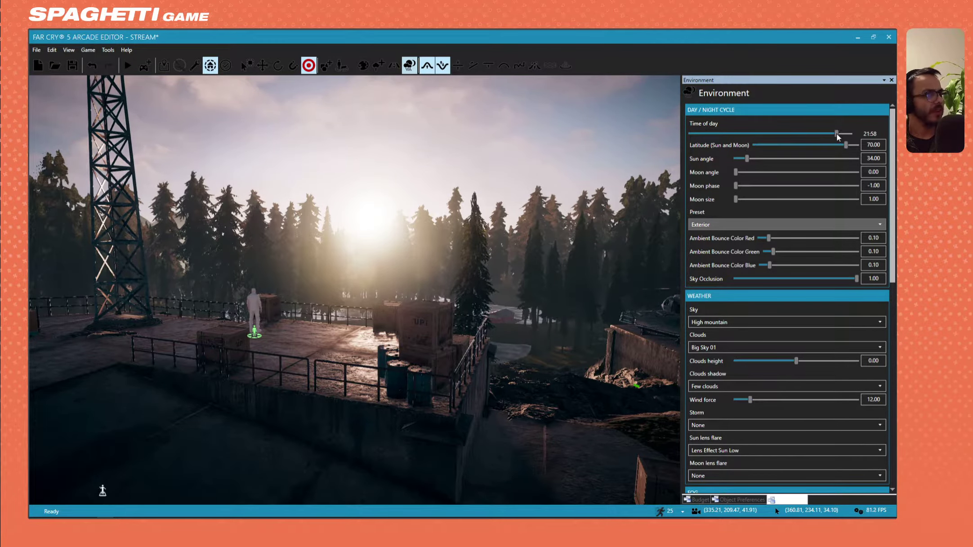
# Step: Set the time of day to 21:42 and check the sunlight on the crates and platform beside the tower
pyautogui.moveTo(837, 134); pyautogui.dragTo(834, 132)
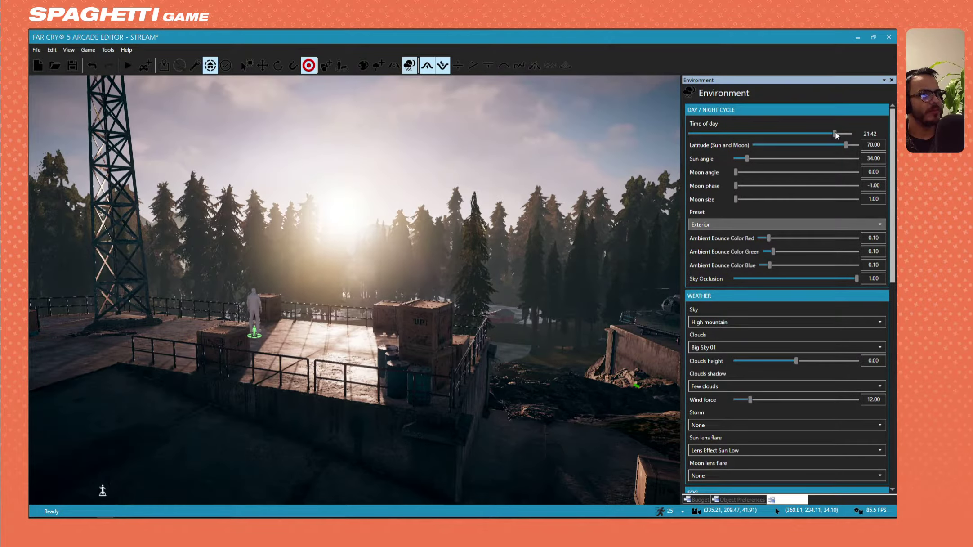
pyautogui.moveTo(630, 193); pyautogui.dragTo(795, 196, button='right')
pyautogui.press('w')
pyautogui.press('s')
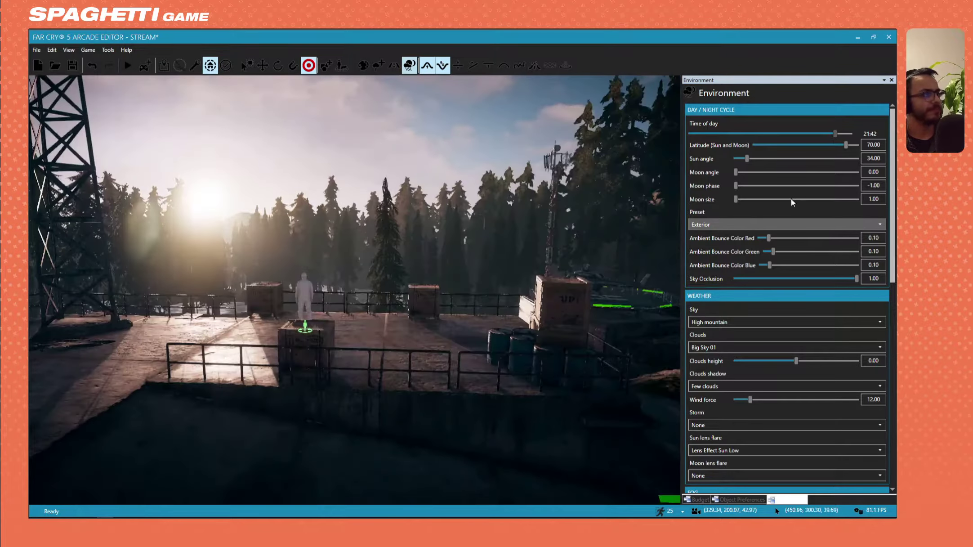
# Step: Raise the bottom fog density to 0.70
pyautogui.scroll(-5, 782, 303)
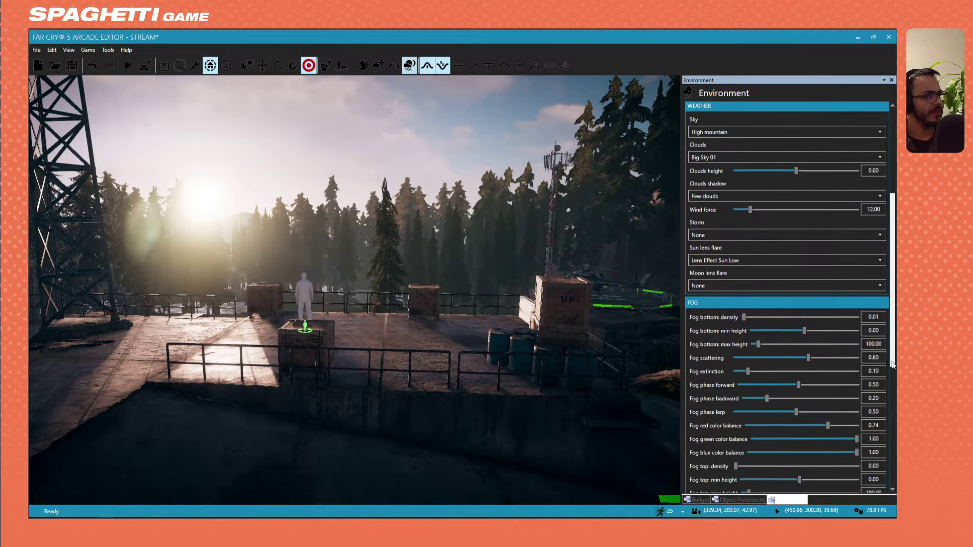
pyautogui.moveTo(745, 304); pyautogui.dragTo(763, 304)
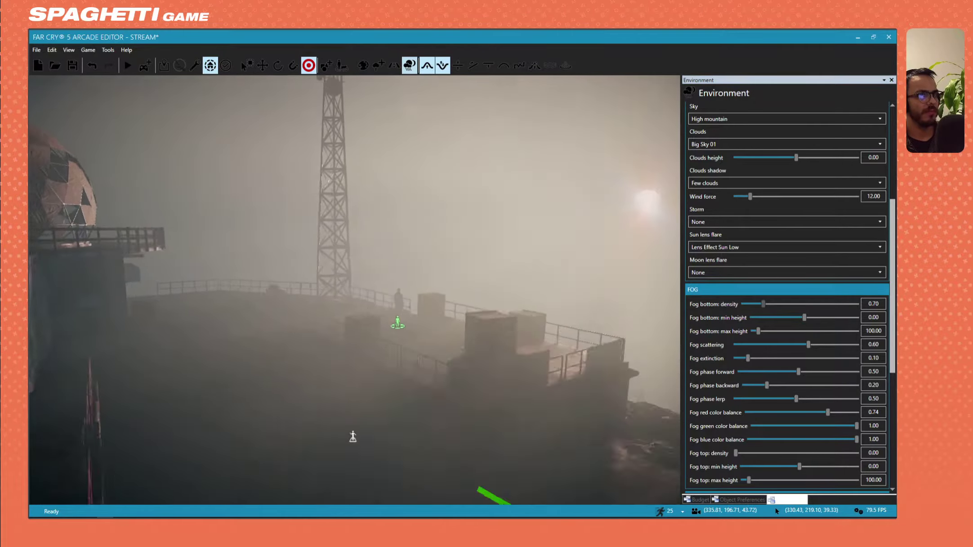
# Step: Lower the bottom fog density to 0.07 and check the haze around the compound and across the lake
pyautogui.press('s')
pyautogui.moveTo(497, 315)
pyautogui.mouseDown(button='right')
pyautogui.moveTo(432, 315)
pyautogui.moveTo(497, 315)
pyautogui.mouseUp(button='right')
pyautogui.press('w')
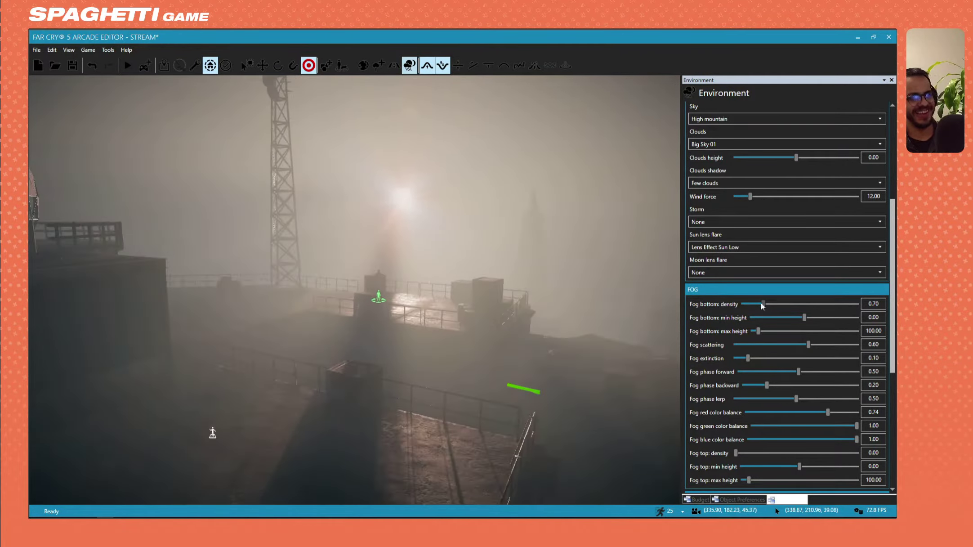
pyautogui.moveTo(763, 303); pyautogui.dragTo(745, 303)
pyautogui.press('d')
pyautogui.moveTo(354, 289); pyautogui.dragTo(329, 304, button='right')
pyautogui.press('s')
pyautogui.press('w')
pyautogui.press('s')
pyautogui.press('a')
pyautogui.press('w')
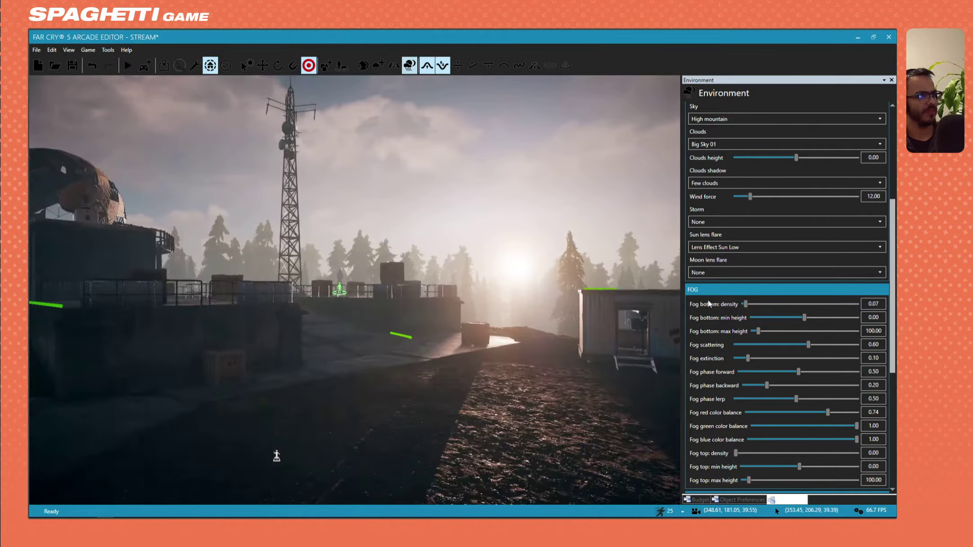
pyautogui.moveTo(549, 308); pyautogui.dragTo(697, 310, button='right')
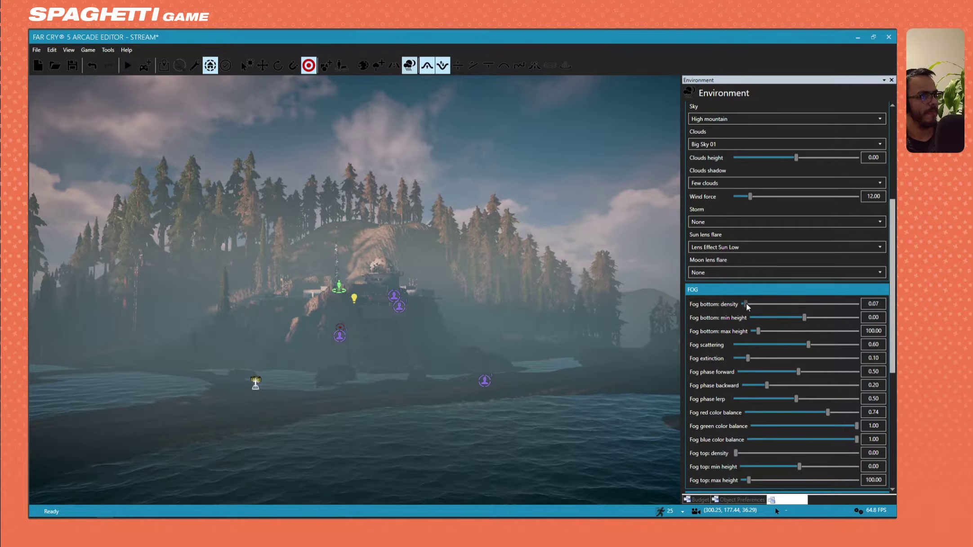
# Step: Raise the bottom fog density to 0.26 and check it against the cliff base
pyautogui.moveTo(746, 303)
pyautogui.mouseDown()
pyautogui.moveTo(767, 304)
pyautogui.moveTo(751, 304)
pyautogui.mouseUp()
pyautogui.moveTo(647, 307); pyautogui.dragTo(832, 303, button='right')
pyautogui.press('w')
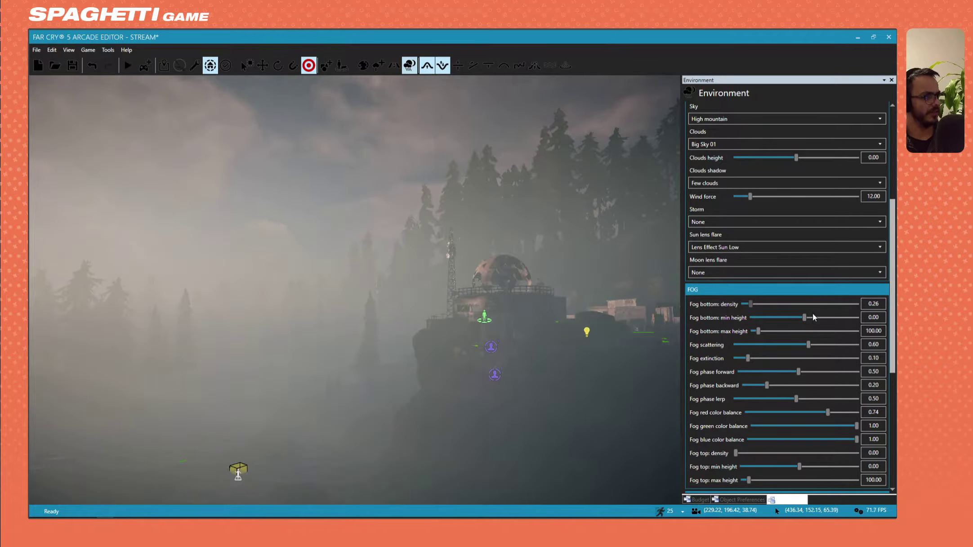
# Step: Lower the bottom fog's minimum height to -71 and check the fog layer over the lake and hill
pyautogui.moveTo(804, 316); pyautogui.dragTo(797, 314)
pyautogui.moveTo(647, 310)
pyautogui.mouseDown(button='right')
pyautogui.moveTo(553, 310)
pyautogui.moveTo(629, 310)
pyautogui.mouseUp(button='right')
pyautogui.press('w')
pyautogui.press('s')
pyautogui.moveTo(405, 310); pyautogui.dragTo(494, 337, button='right')
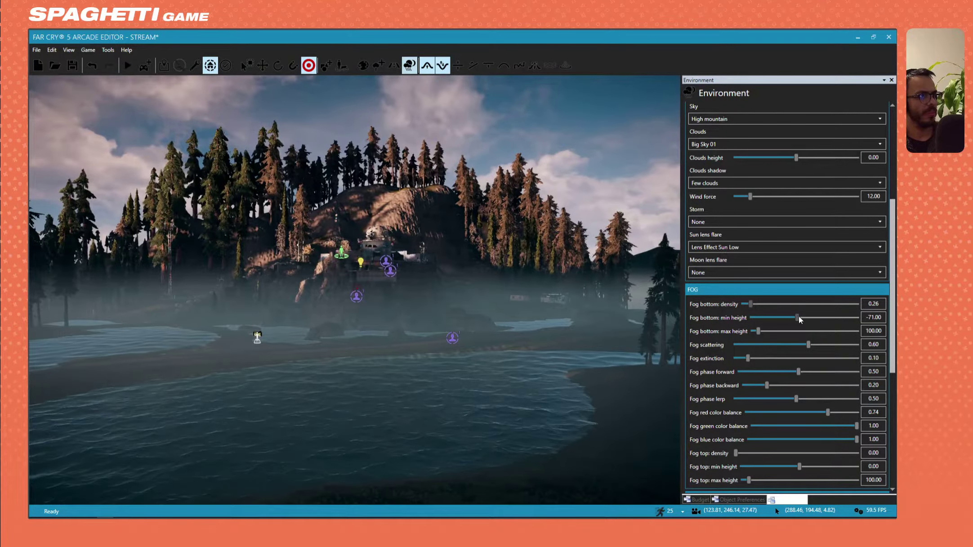
# Step: Set the bottom fog's minimum height to -33 and inspect the fog from the lake and inside the compound
pyautogui.moveTo(797, 315); pyautogui.dragTo(801, 314)
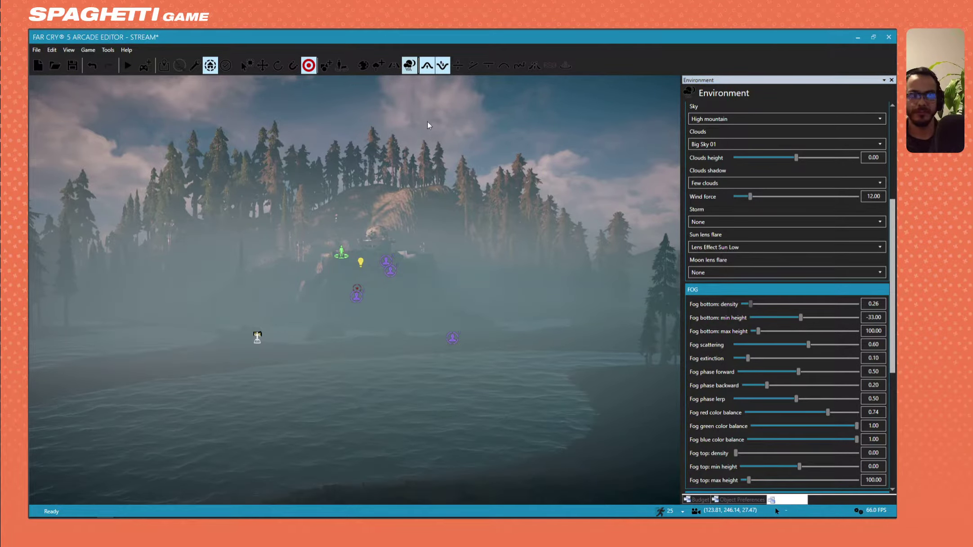
pyautogui.moveTo(532, 317); pyautogui.dragTo(384, 328, button='right')
pyautogui.press('w')
pyautogui.press('w')
pyautogui.press('s')
pyautogui.moveTo(893, 358); pyautogui.dragTo(893, 376)
pyautogui.moveTo(540, 342); pyautogui.dragTo(441, 346, button='right')
pyautogui.press('w')
pyautogui.press('w')
pyautogui.press('d')
pyautogui.press('w')
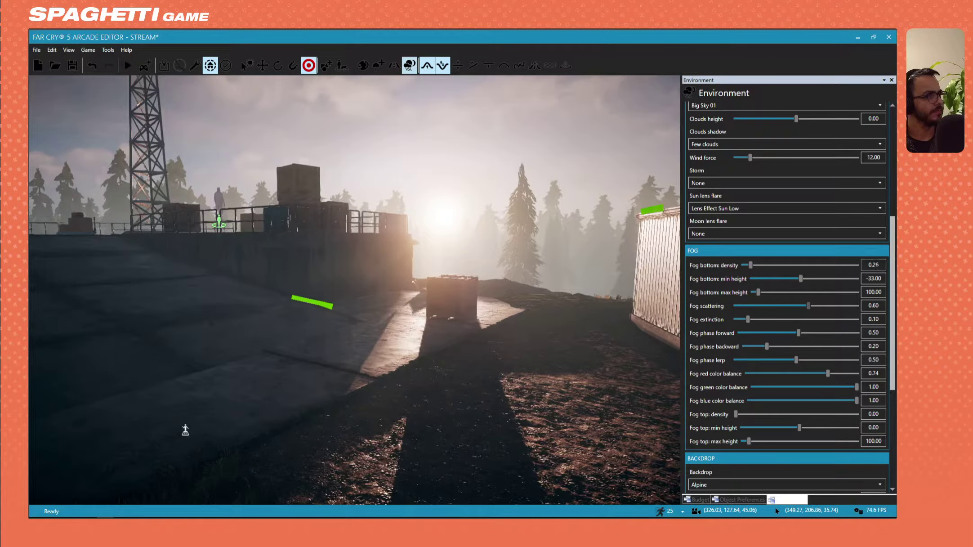
# Step: Set the bottom fog density back to 0.07 and check the compound yard
pyautogui.click(872, 265)
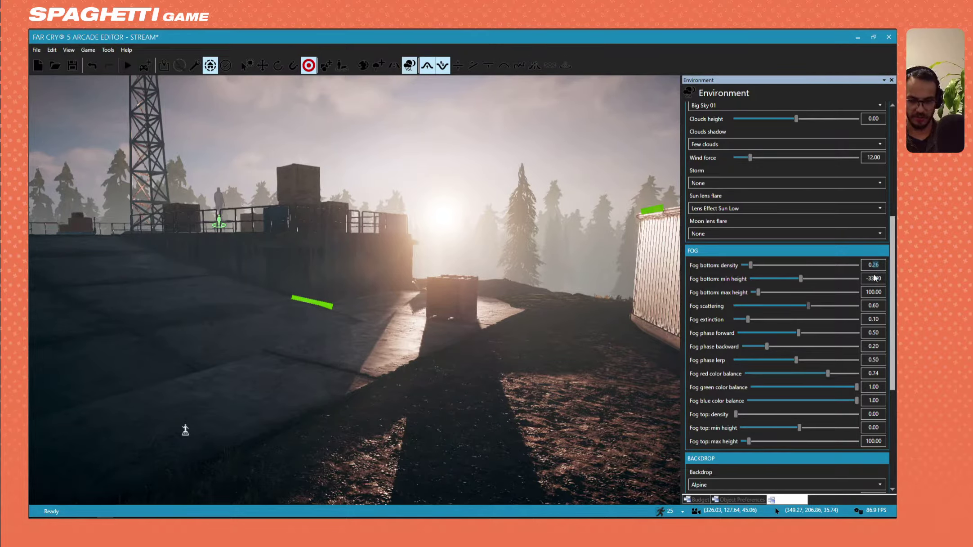
pyautogui.press('Return')
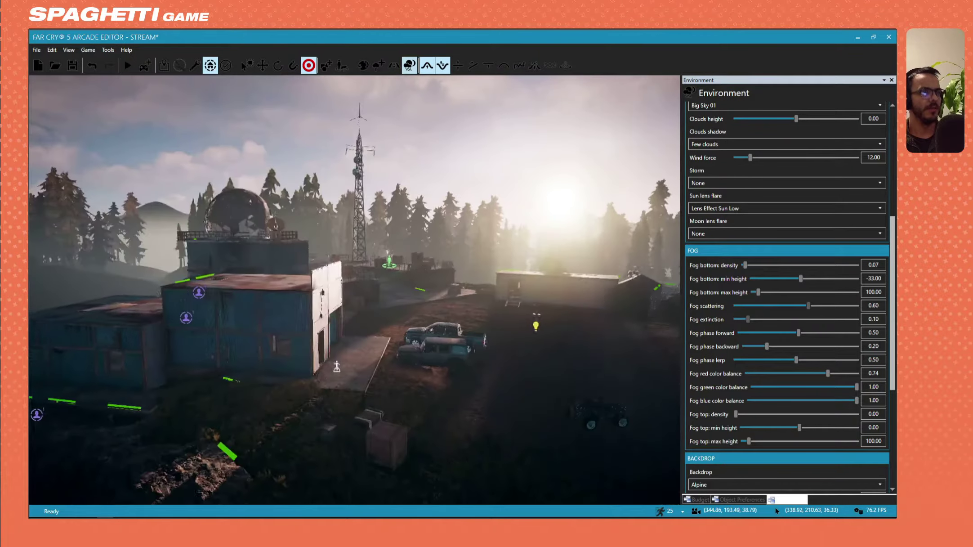
pyautogui.press('d')
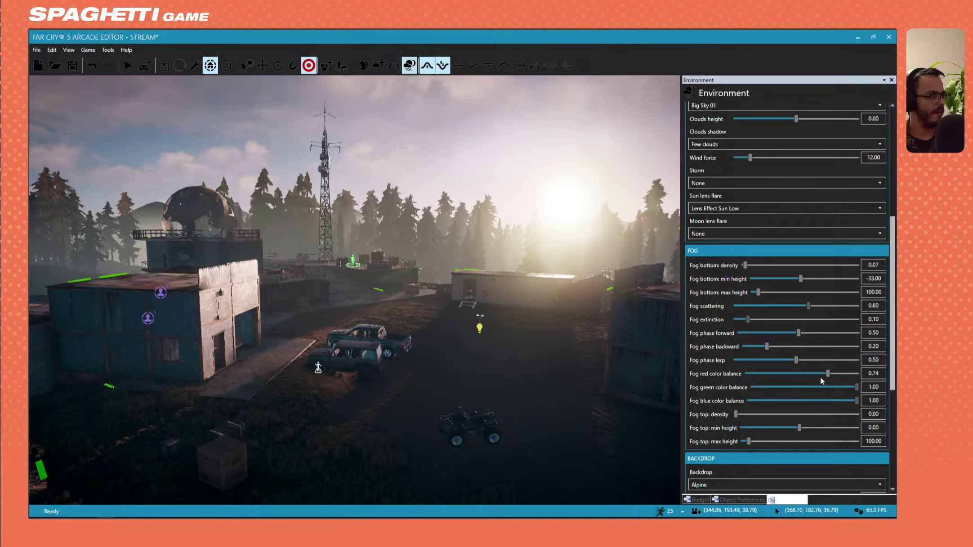
# Step: Reduce the fog's red color balance to 0.01 and check the tint over the forest
pyautogui.moveTo(828, 373); pyautogui.dragTo(724, 376)
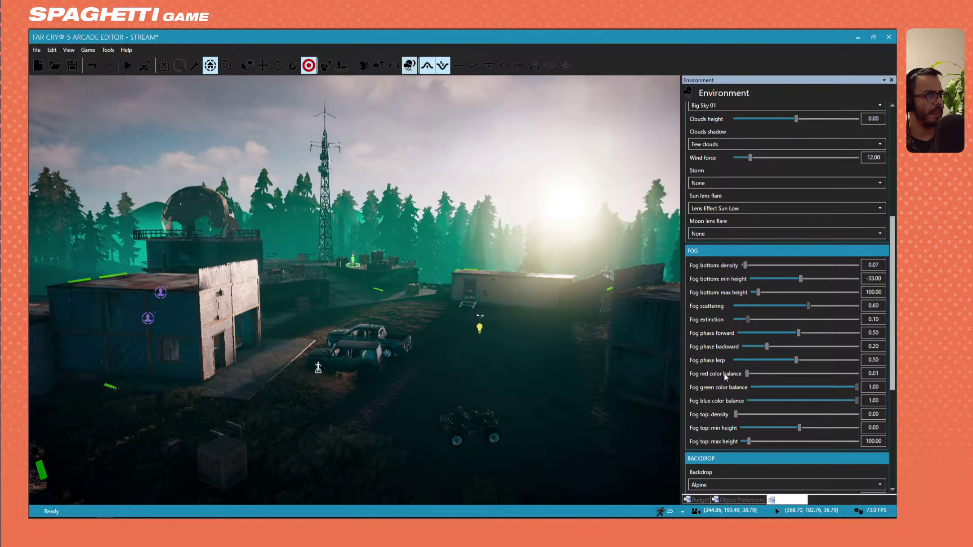
pyautogui.press('w')
pyautogui.moveTo(468, 287); pyautogui.dragTo(467, 259, button='right')
pyautogui.press('s')
# Step: Test a strong fog tint with red color balance 0.99, green 0.01 and blue 0.01
pyautogui.click(760, 373)
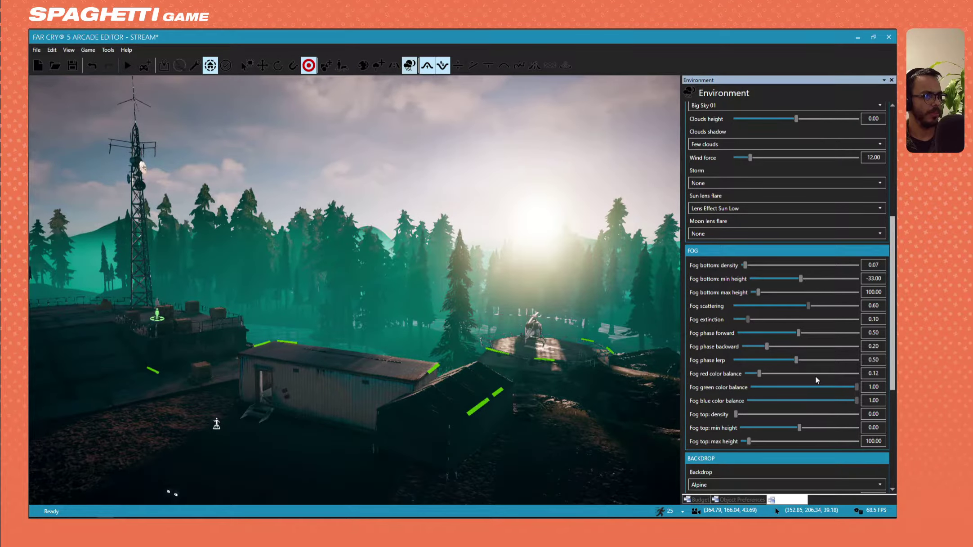
pyautogui.moveTo(760, 373); pyautogui.dragTo(726, 382)
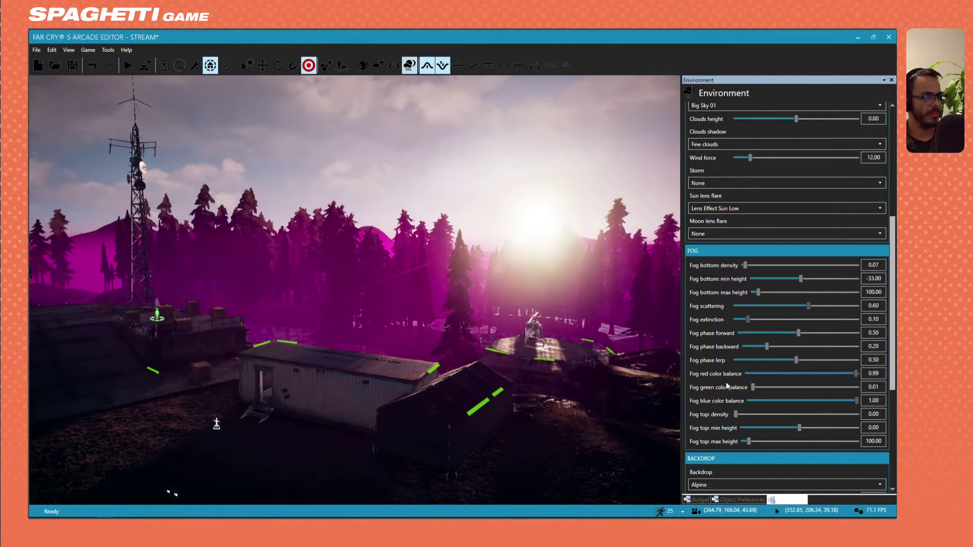
pyautogui.moveTo(824, 401); pyautogui.dragTo(737, 398)
pyautogui.moveTo(530, 355); pyautogui.dragTo(385, 332, button='right')
pyautogui.press('w')
pyautogui.press('s')
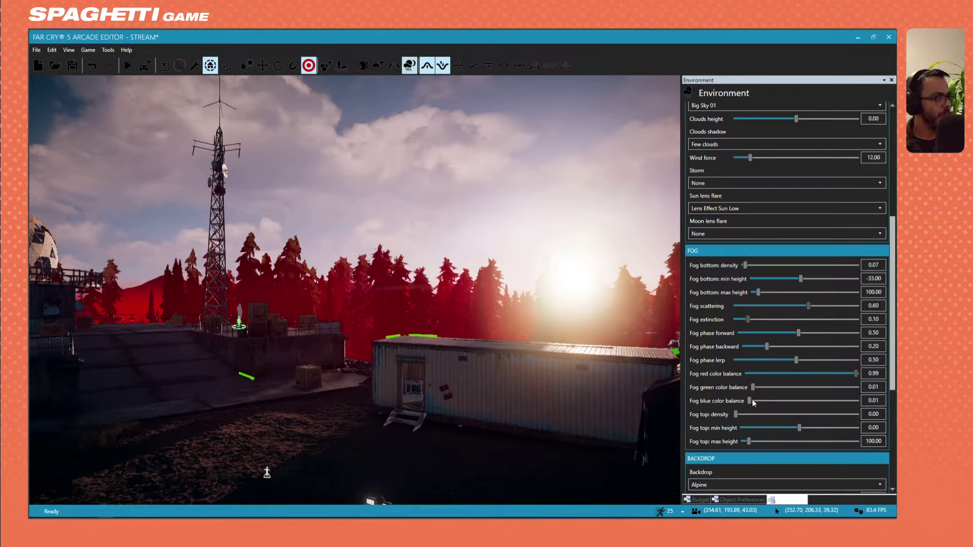
# Step: Set the fog color balance to red 0.69, green 1.00 and blue 1.00, and check it around the compound
pyautogui.moveTo(752, 390); pyautogui.dragTo(842, 394)
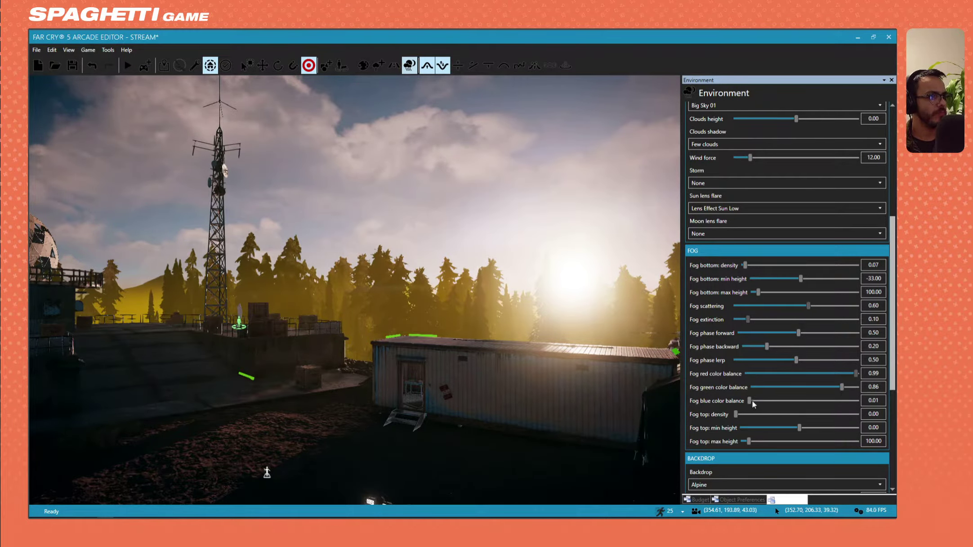
pyautogui.moveTo(752, 402); pyautogui.dragTo(822, 373)
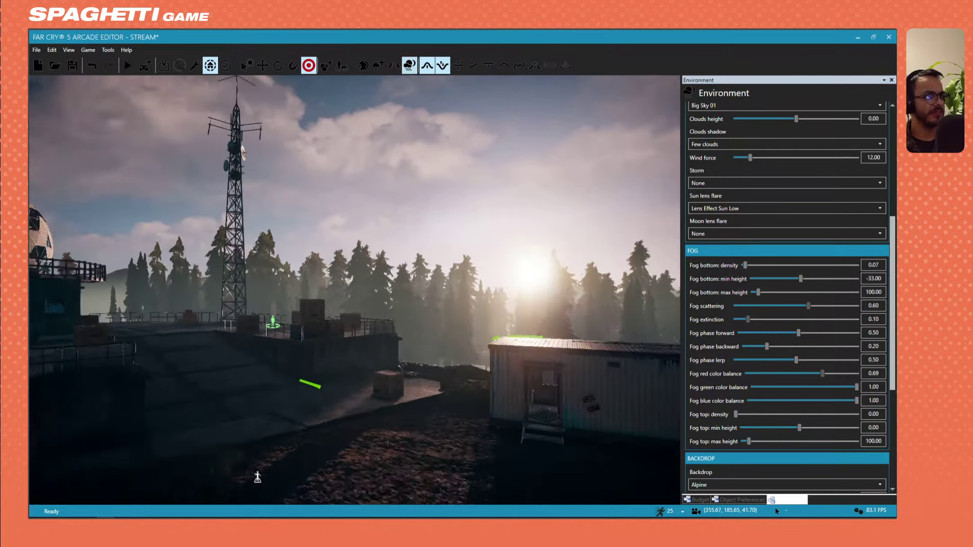
pyautogui.press('w')
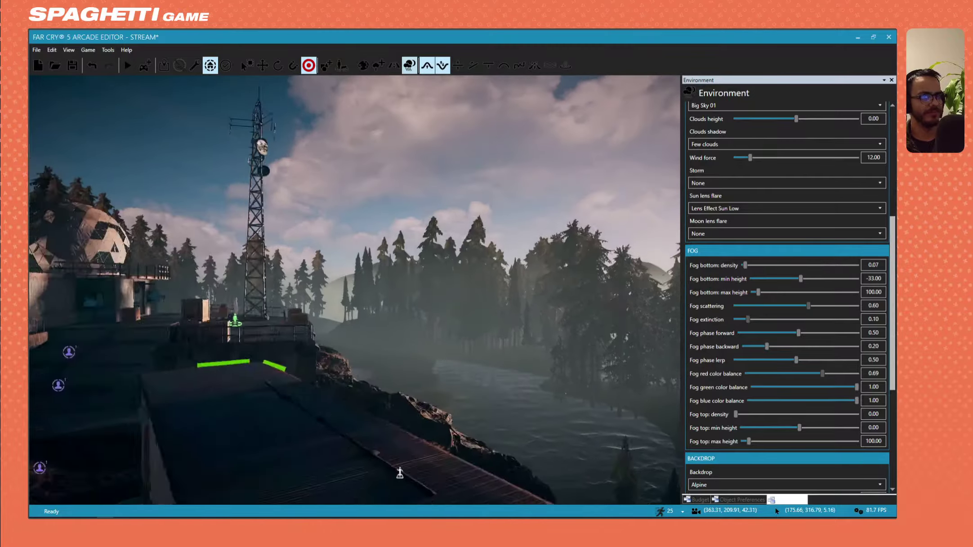
pyautogui.press('w')
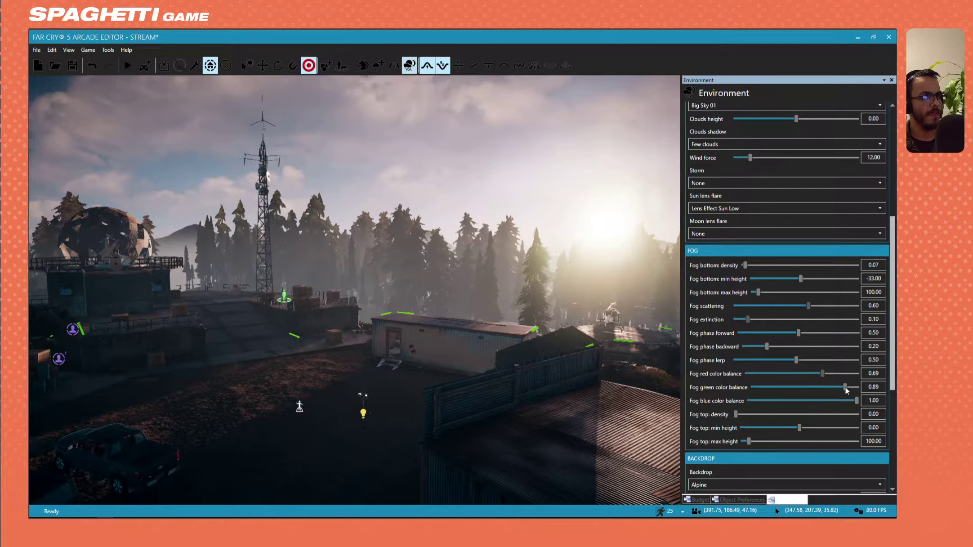
# Step: Set the fog's green color balance to 0.93 and inspect the haze around the yard and the dome building
pyautogui.moveTo(849, 387); pyautogui.dragTo(847, 388)
pyautogui.press('w')
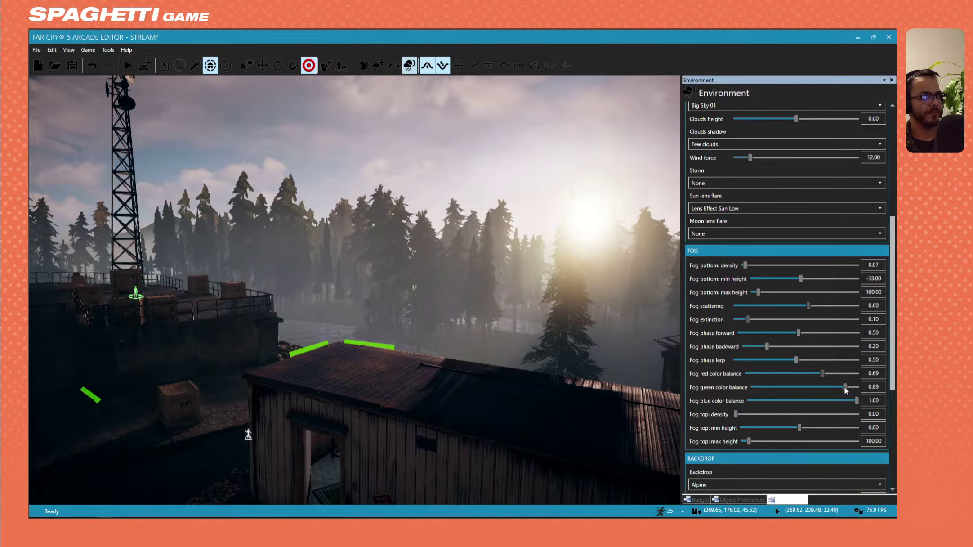
pyautogui.moveTo(850, 387)
pyautogui.mouseDown()
pyautogui.moveTo(830, 387)
pyautogui.moveTo(850, 388)
pyautogui.mouseUp()
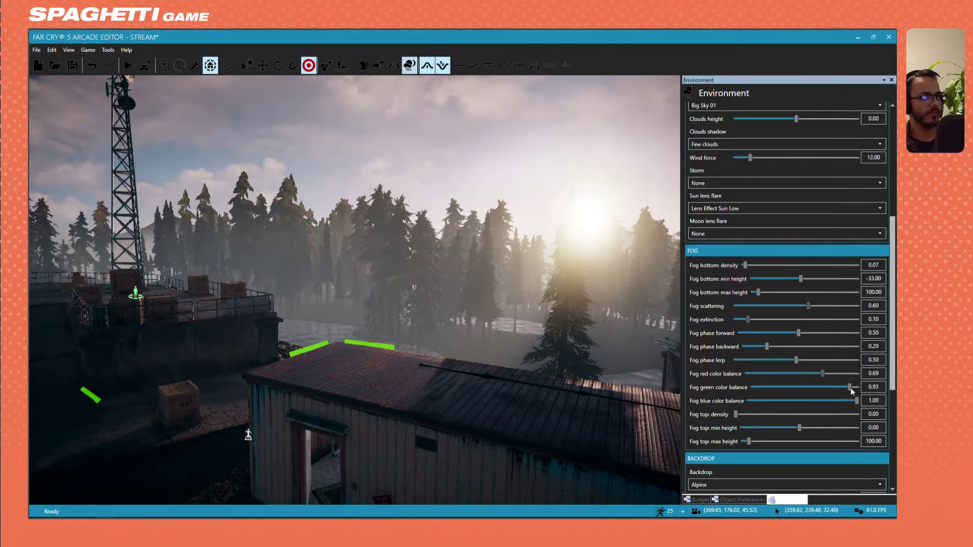
pyautogui.press('s')
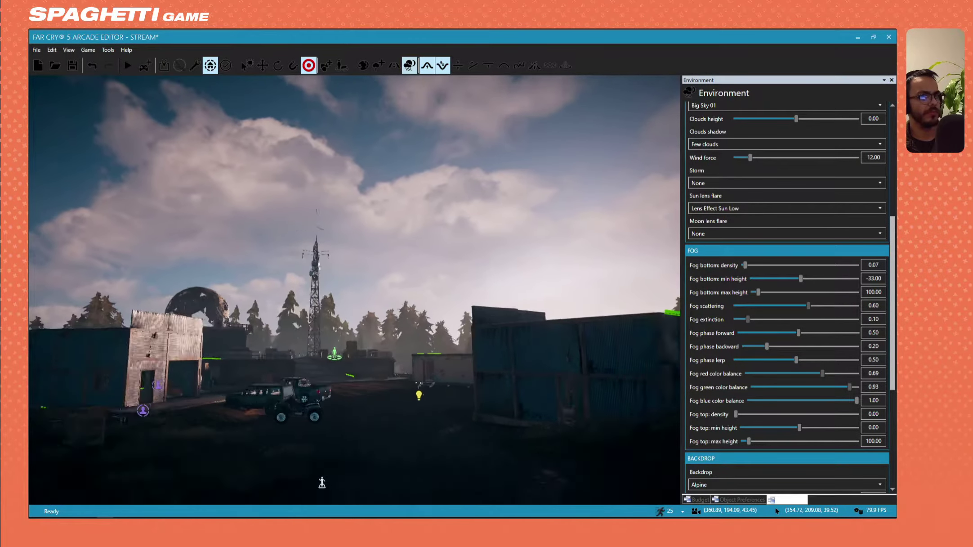
pyautogui.press('w')
pyautogui.moveTo(315, 297); pyautogui.dragTo(517, 292, button='right')
pyautogui.press('s')
pyautogui.press('s')
pyautogui.press('w')
pyautogui.press('w')
# Step: Set the time of day to 22:02 and the sun and moon latitude to 83
pyautogui.scroll(5, 893, 224)
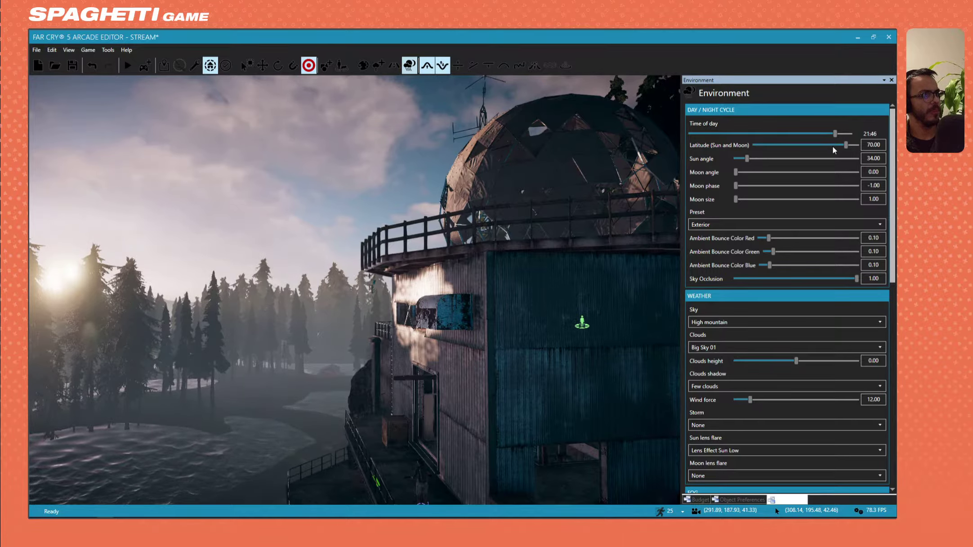
pyautogui.moveTo(836, 135); pyautogui.dragTo(839, 137)
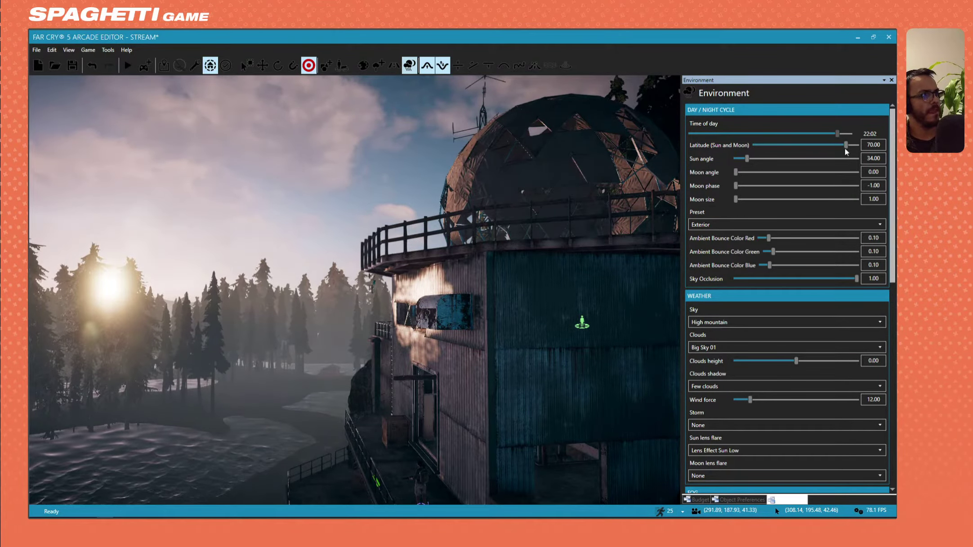
pyautogui.click(841, 144)
pyautogui.moveTo(843, 144); pyautogui.dragTo(852, 146)
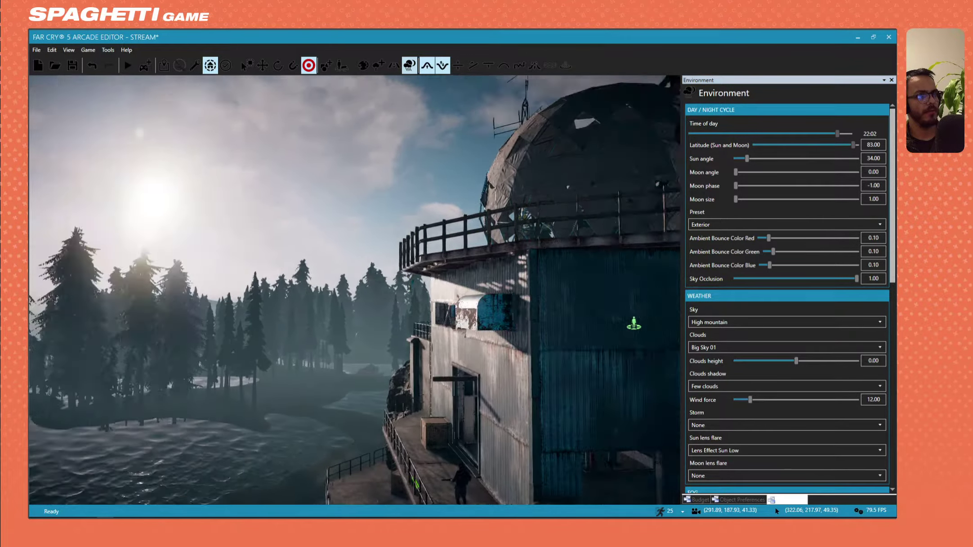
# Step: Examine how the raised sun lights the dome building, the yard and the ground beside the metal shed
pyautogui.moveTo(467, 224)
pyautogui.mouseDown(button='right')
pyautogui.moveTo(430, 232)
pyautogui.moveTo(481, 265)
pyautogui.moveTo(476, 233)
pyautogui.moveTo(479, 314)
pyautogui.moveTo(488, 288)
pyautogui.moveTo(477, 231)
pyautogui.moveTo(517, 211)
pyautogui.moveTo(450, 225)
pyautogui.moveTo(494, 211)
pyautogui.moveTo(503, 225)
pyautogui.moveTo(485, 270)
pyautogui.moveTo(480, 198)
pyautogui.moveTo(463, 198)
pyautogui.moveTo(584, 197)
pyautogui.moveTo(580, 240)
pyautogui.moveTo(539, 225)
pyautogui.moveTo(584, 247)
pyautogui.moveTo(553, 215)
pyautogui.moveTo(598, 218)
pyautogui.mouseUp(button='right')
pyautogui.press('s')
pyautogui.press('w')
pyautogui.press('w')
pyautogui.press('s')
pyautogui.press('w')
pyautogui.press('s')
pyautogui.press('w')
pyautogui.press('w')
pyautogui.moveTo(250, 122)
pyautogui.mouseDown(button='right')
pyautogui.moveTo(238, 81)
pyautogui.moveTo(247, 139)
pyautogui.moveTo(250, 122)
pyautogui.mouseUp(button='right')
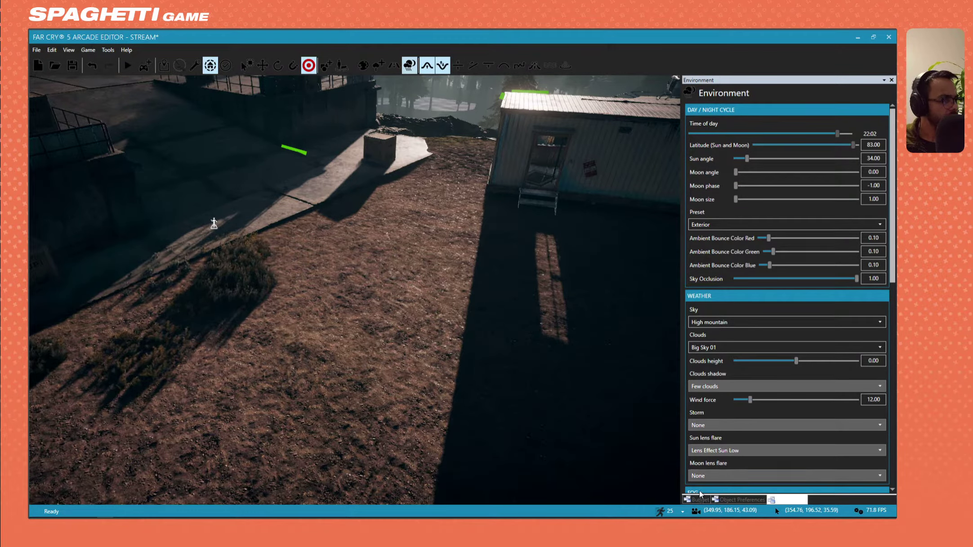
# Step: Search the object browser for "puddle" and select Goo Puddle 01
pyautogui.click(327, 67)
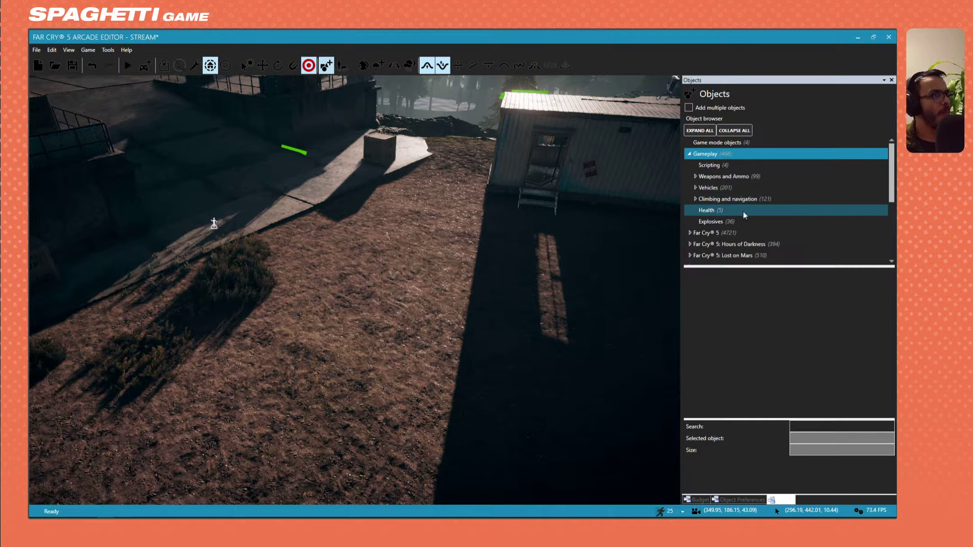
pyautogui.click(409, 65)
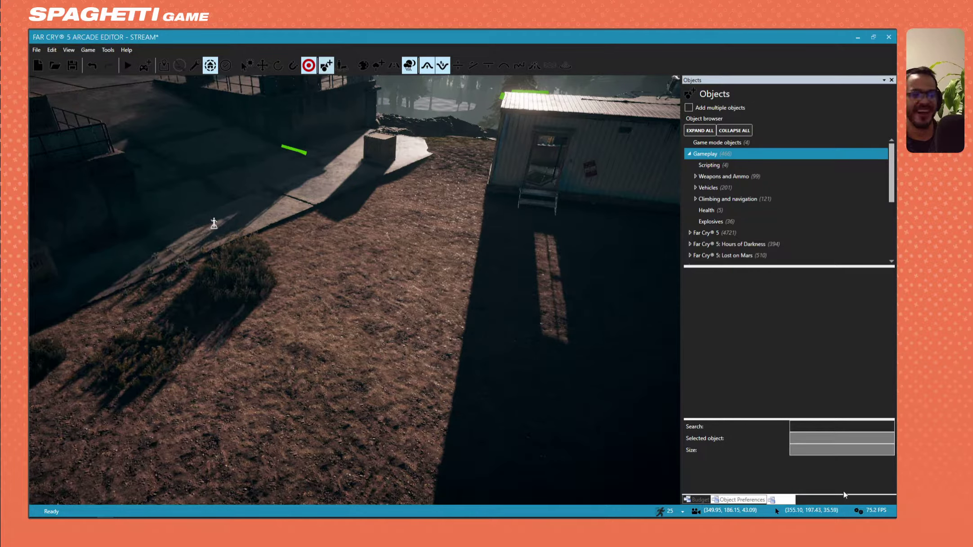
pyautogui.write('puddle')
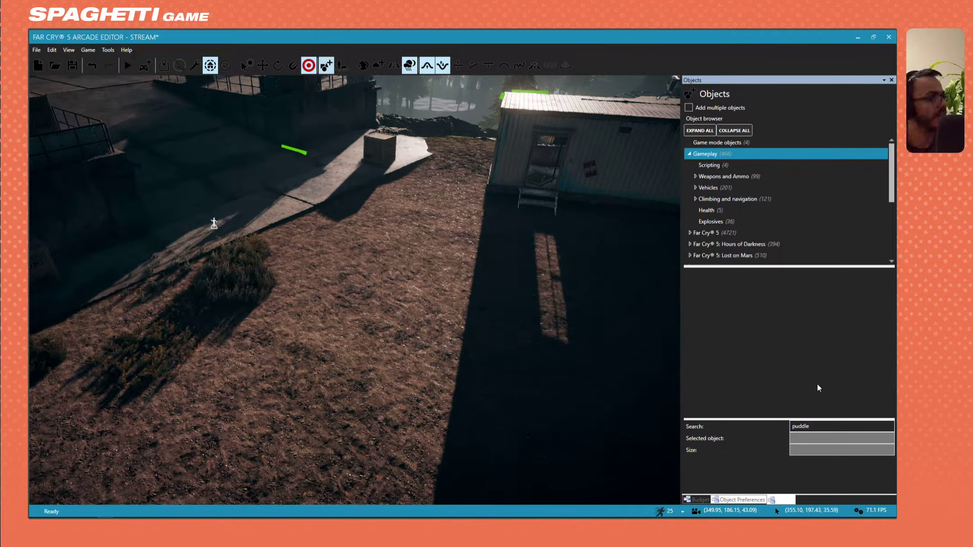
pyautogui.press('Return')
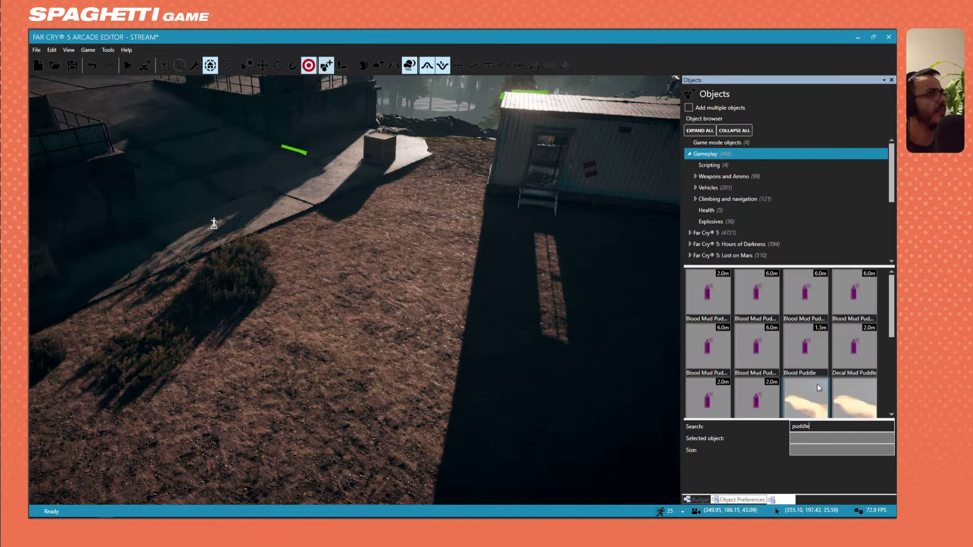
pyautogui.scroll(-3, 729, 337)
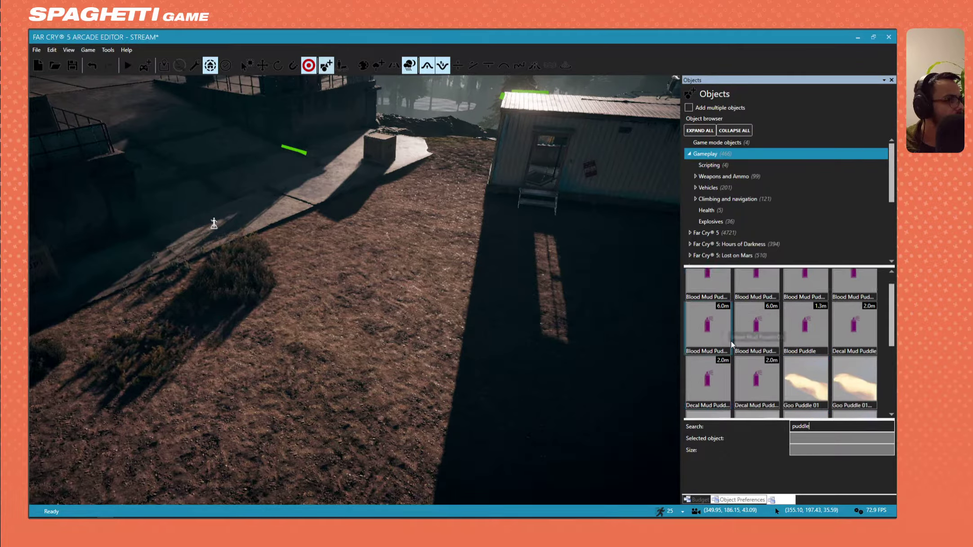
pyautogui.click(716, 339)
pyautogui.click(805, 349)
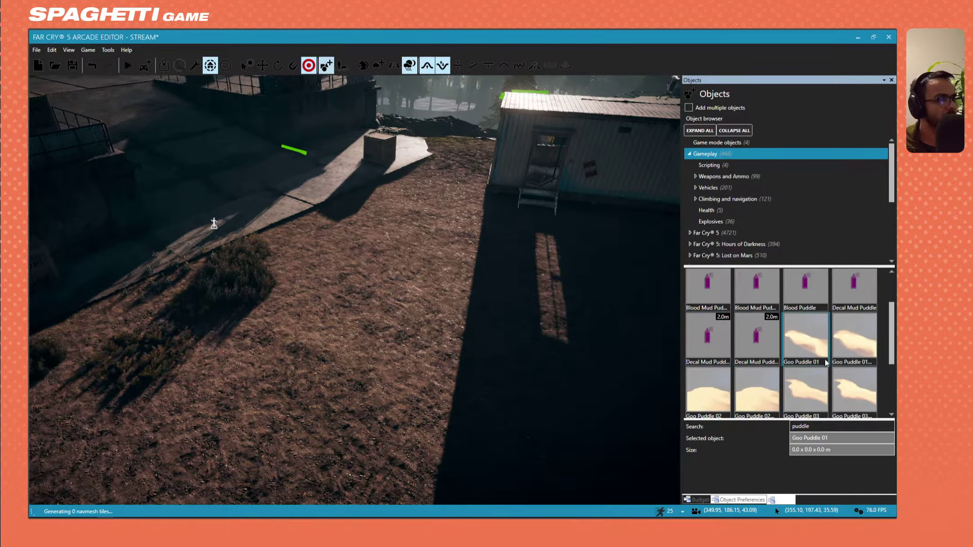
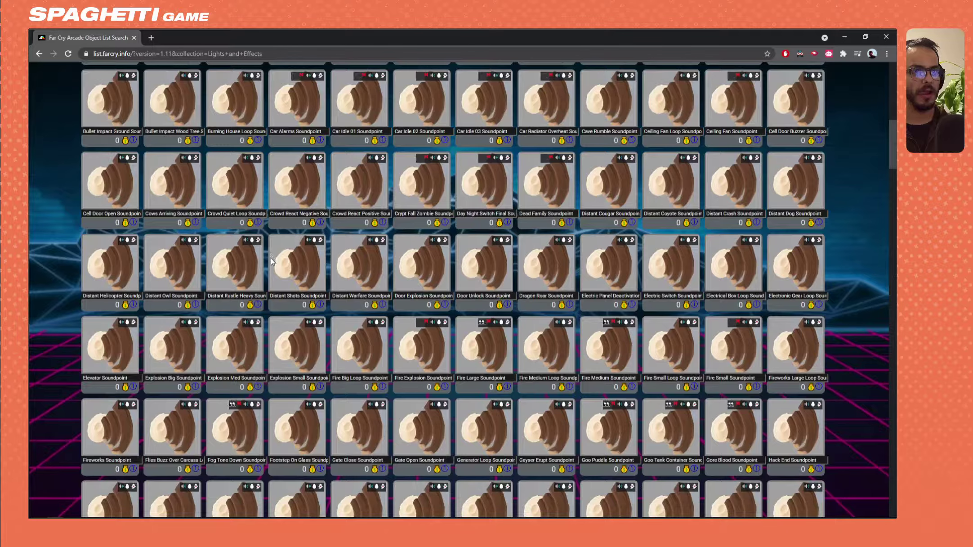
# Step: Switch to the Far Cry Arcade Object List website and search the Lights and Effects collection for "WATER"
pyautogui.scroll(10, 272, 261)
pyautogui.click(150, 72)
pyautogui.write('WA')
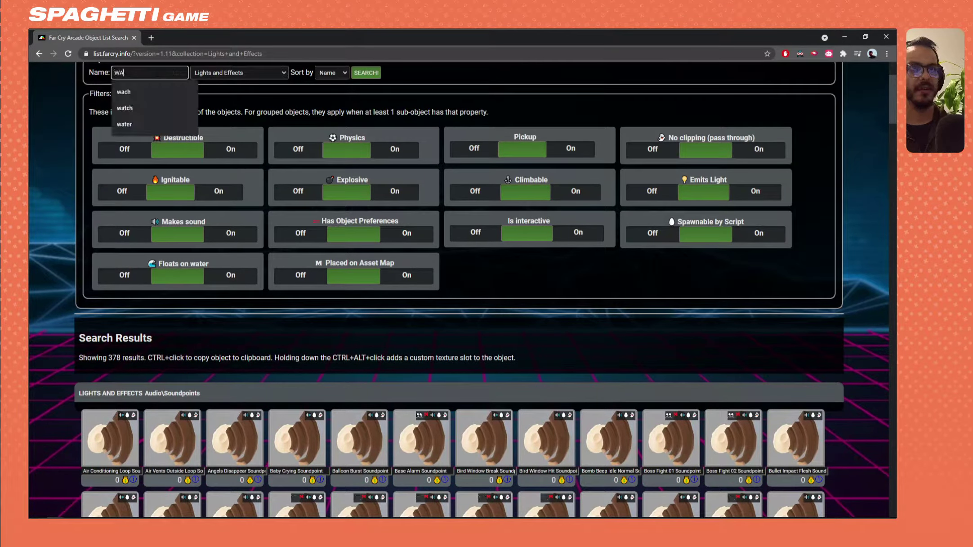
pyautogui.write('TER')
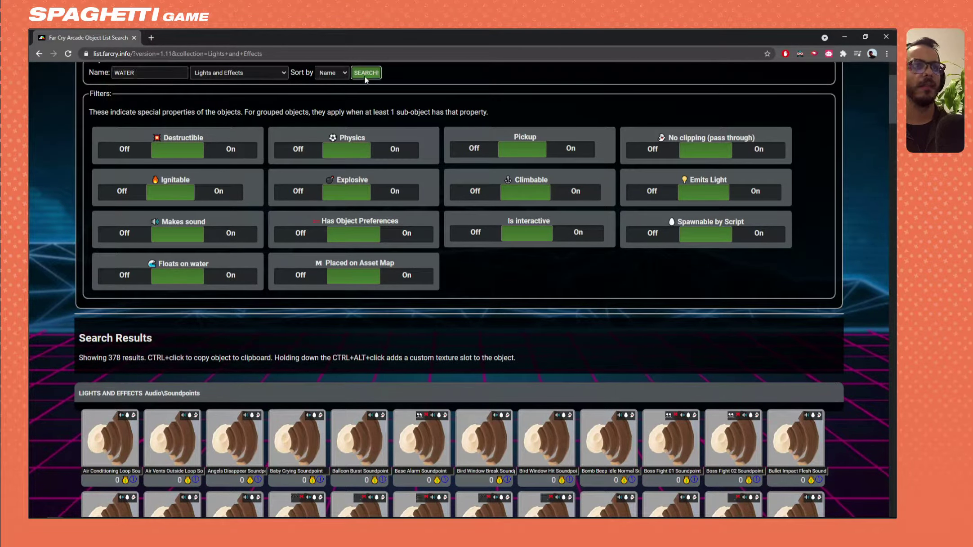
pyautogui.click(365, 74)
pyautogui.scroll(-5, 82, 379)
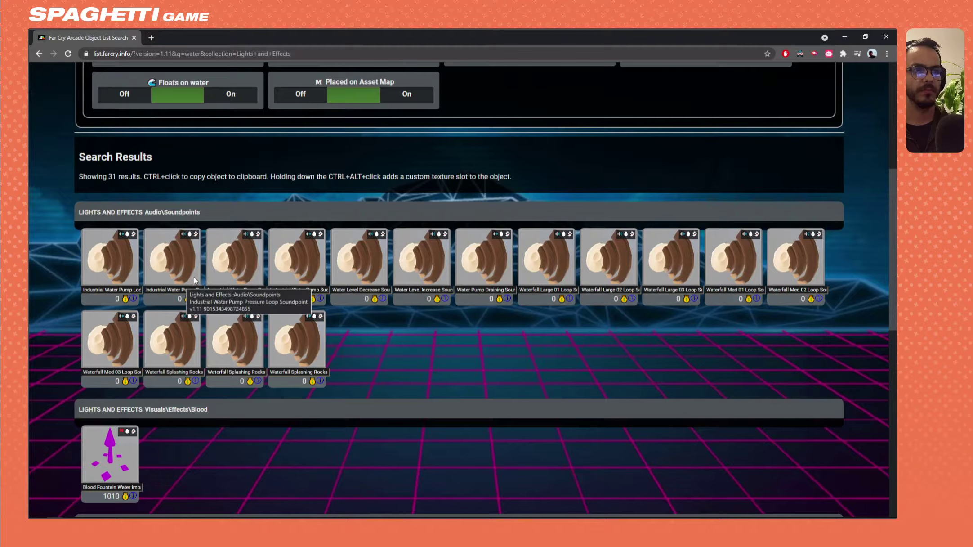
# Step: Examine the water effect objects in the search results, and return to the Far Cry 5 Arcade Editor
pyautogui.scroll(-3, 185, 313)
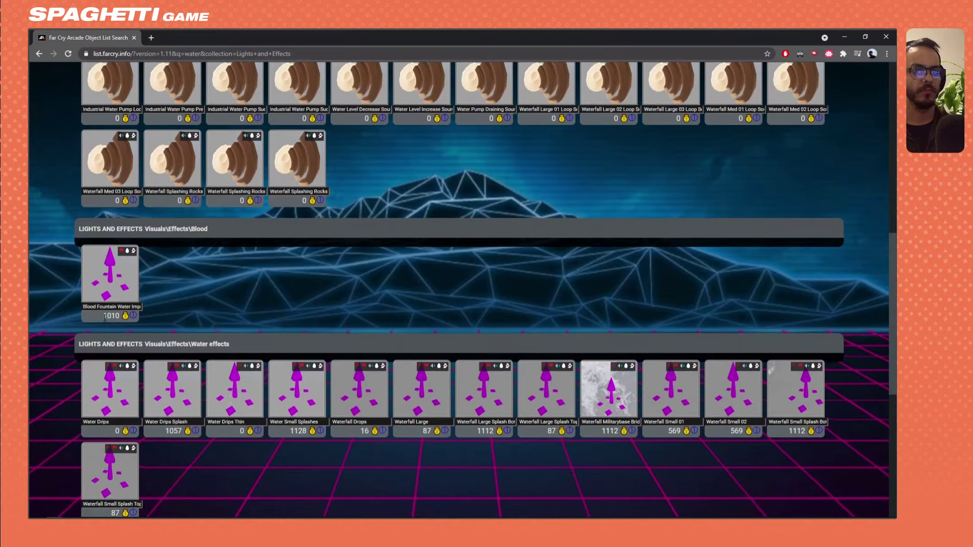
pyautogui.scroll(-1, 185, 313)
pyautogui.scroll(-3, 185, 313)
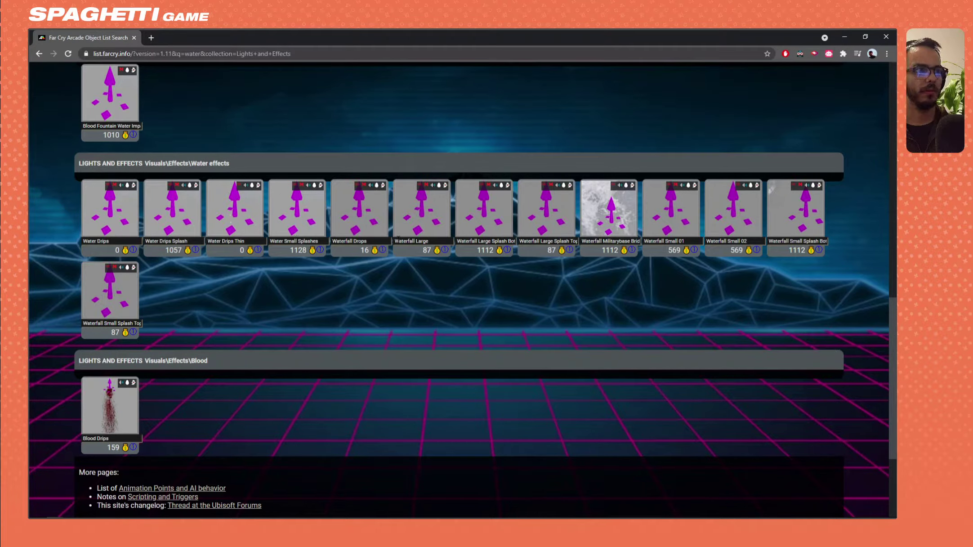
pyautogui.scroll(-3, 122, 302)
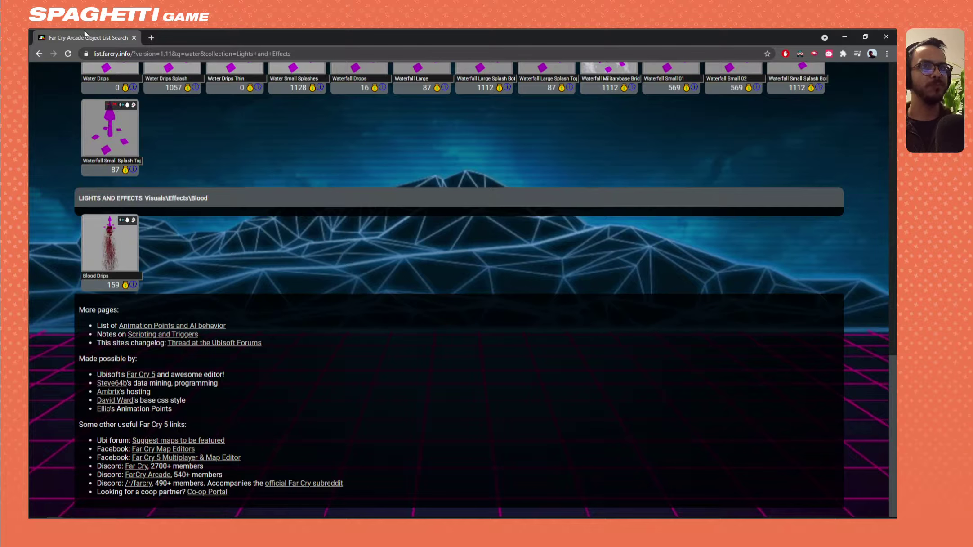
pyautogui.scroll(3, 676, 160)
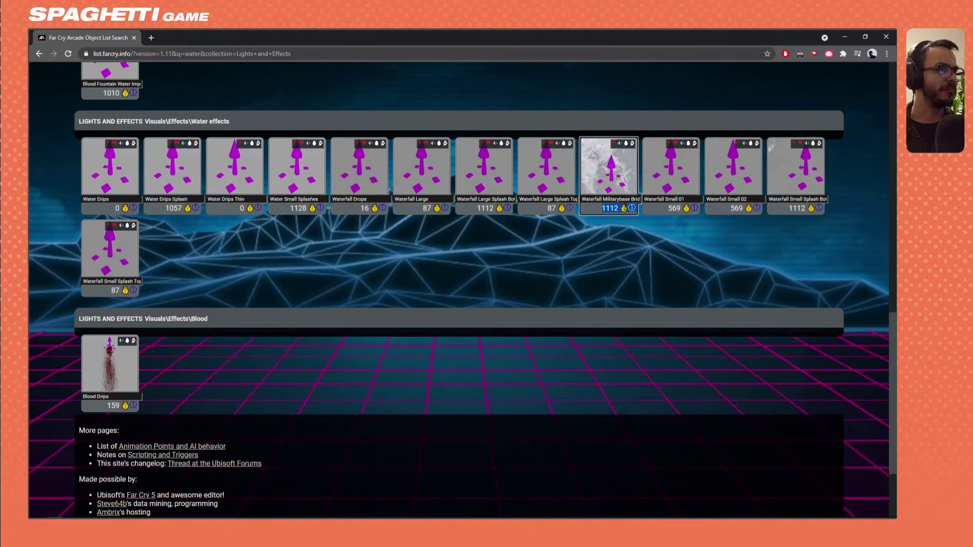
pyautogui.click(841, 36)
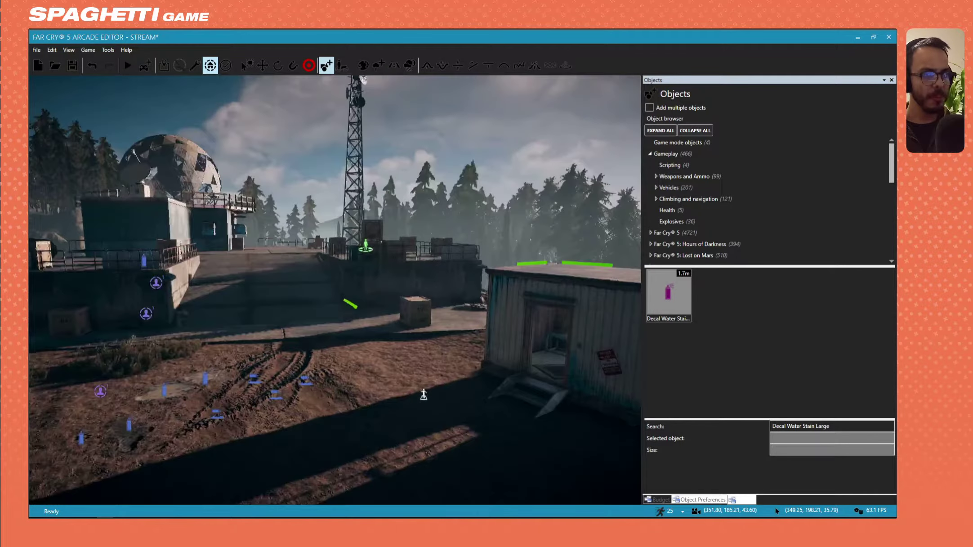
# Step: Place a Tent Research Lab in the shaded yard directly in front of the metal shed
pyautogui.press('w')
pyautogui.moveTo(335, 335); pyautogui.dragTo(76, 321, button='right')
pyautogui.moveTo(251, 193); pyautogui.dragTo(198, 256, button='right')
pyautogui.press('s')
pyautogui.press('w')
pyautogui.press('w')
pyautogui.moveTo(288, 278)
pyautogui.mouseDown(button='right')
pyautogui.moveTo(277, 254)
pyautogui.moveTo(276, 288)
pyautogui.mouseUp(button='right')
pyautogui.press('s')
pyautogui.moveTo(277, 224); pyautogui.dragTo(348, 244, button='right')
pyautogui.click(320, 219)
pyautogui.moveTo(347, 245); pyautogui.dragTo(384, 244)
pyautogui.click(273, 239)
pyautogui.press('w')
pyautogui.moveTo(274, 240); pyautogui.dragTo(382, 252, button='right')
pyautogui.press('a')
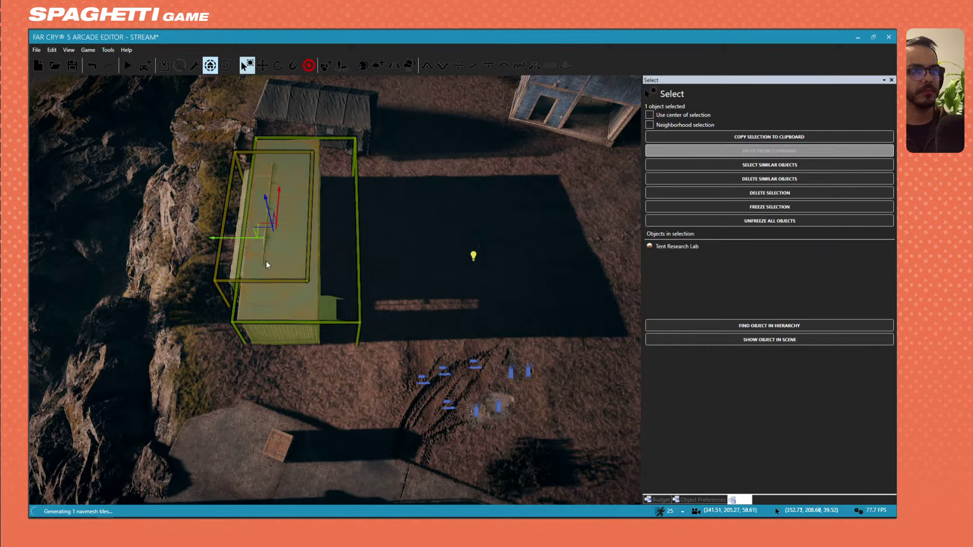
pyautogui.click(446, 308)
# Step: Open the map budget and survey the whole terrain with its lakes and cliff base from above
pyautogui.click(658, 499)
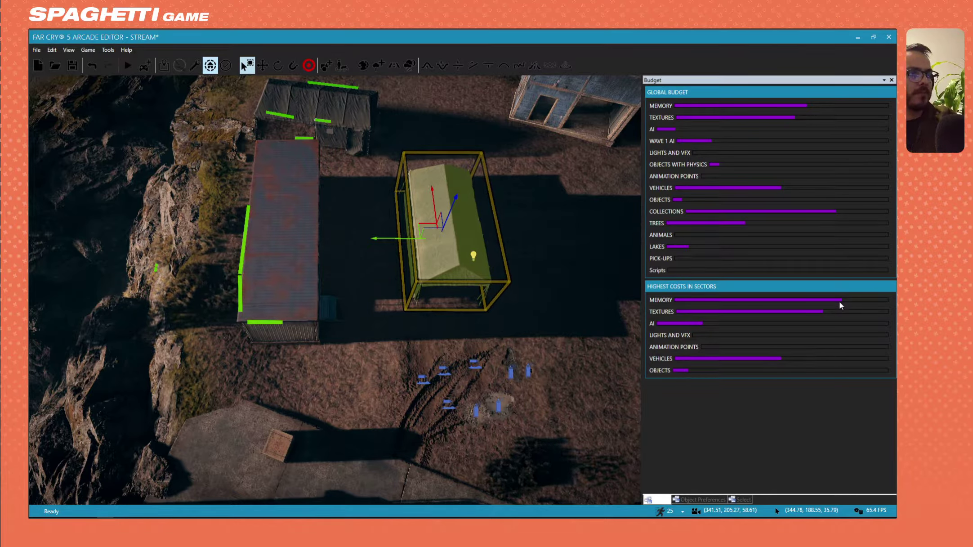
pyautogui.moveTo(423, 285); pyautogui.dragTo(415, 304, button='right')
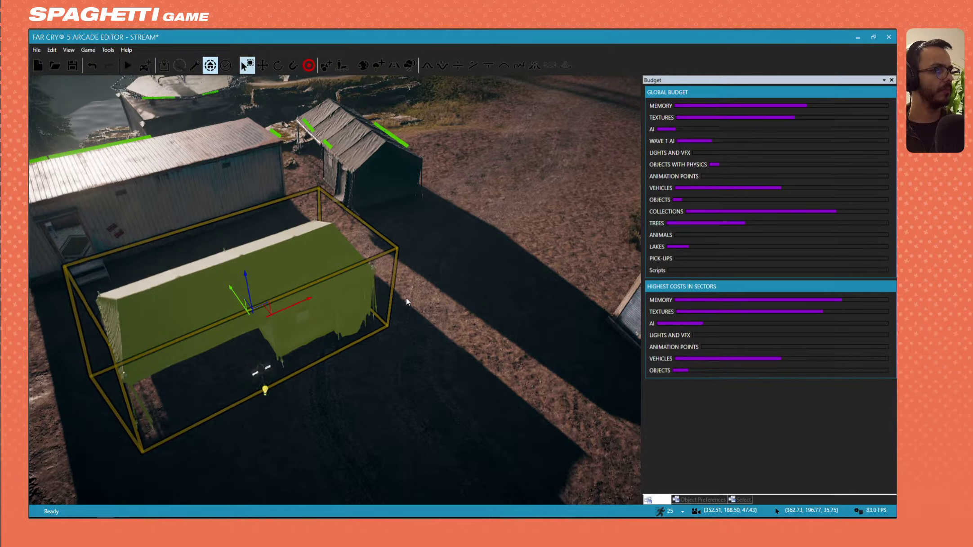
pyautogui.press('s')
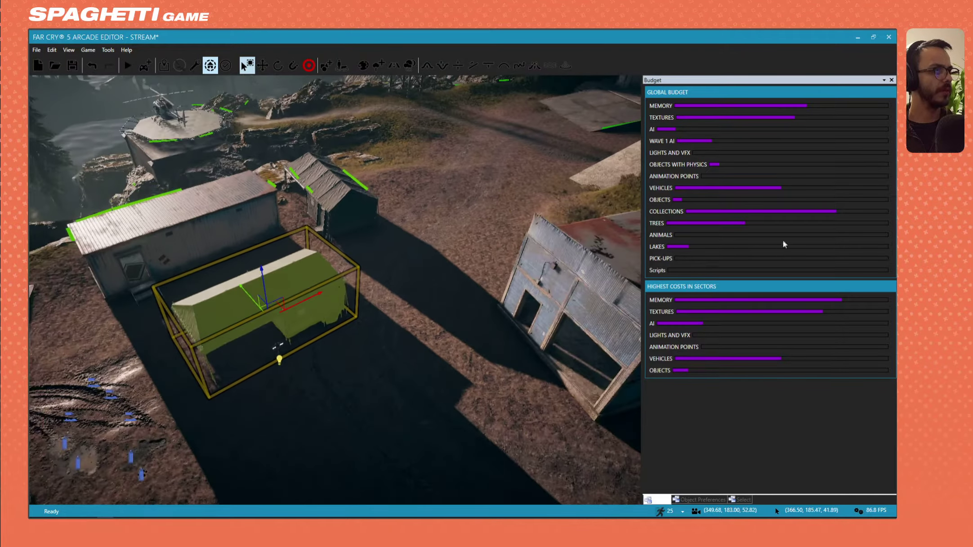
pyautogui.moveTo(386, 143); pyautogui.dragTo(374, 169, button='right')
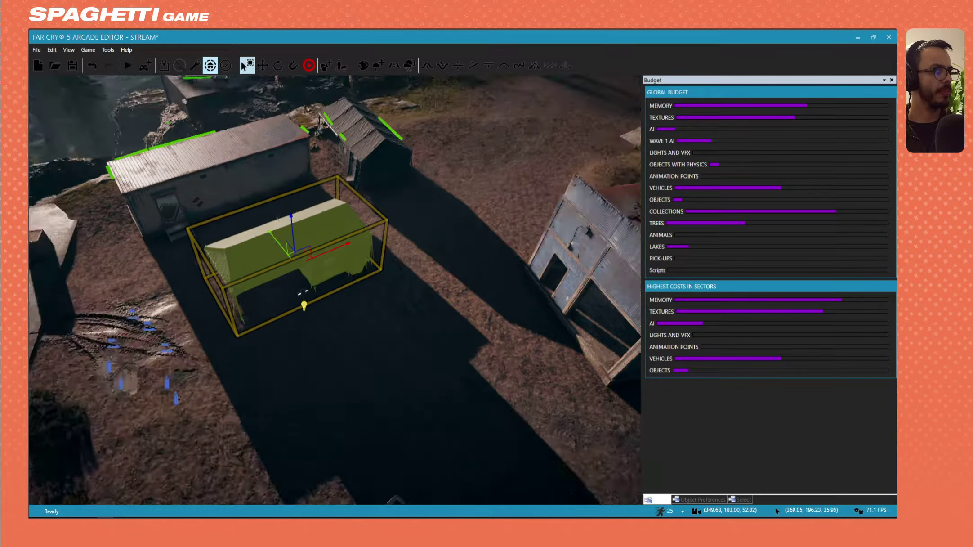
pyautogui.scroll(-6, 373, 169)
pyautogui.click(86, 52)
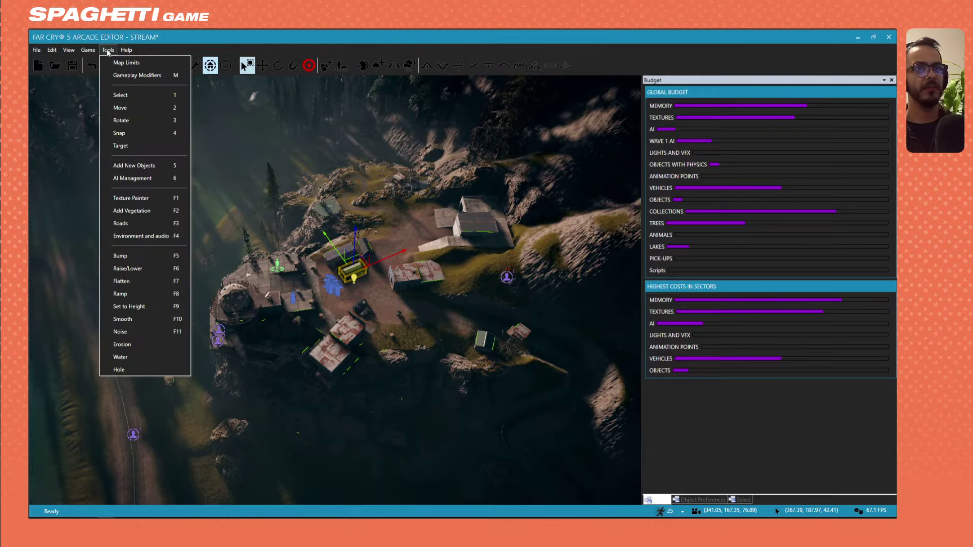
pyautogui.click(106, 48)
pyautogui.scroll(-3, 350, 237)
pyautogui.scroll(-2, 349, 235)
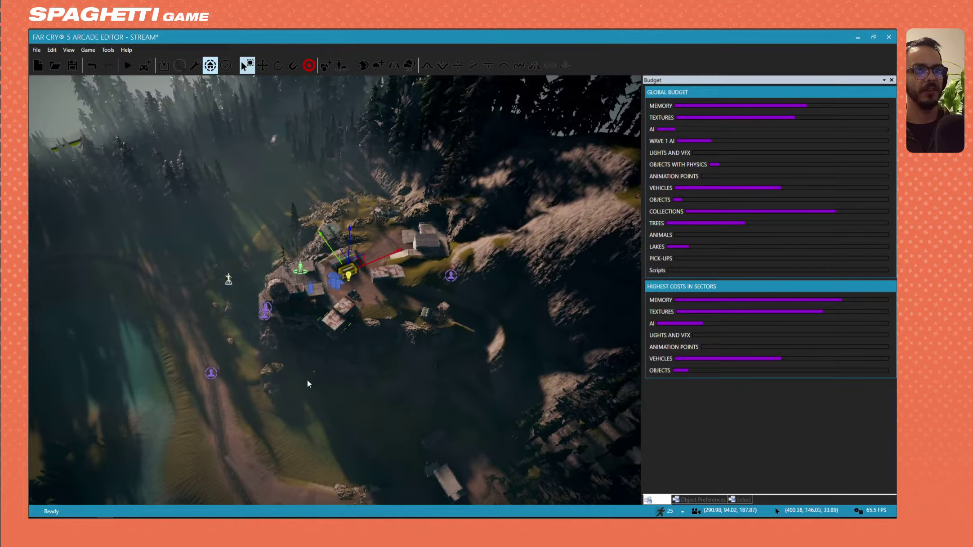
pyautogui.scroll(-4, 307, 381)
pyautogui.moveTo(308, 368); pyautogui.dragTo(296, 316, button='right')
pyautogui.scroll(-3, 314, 342)
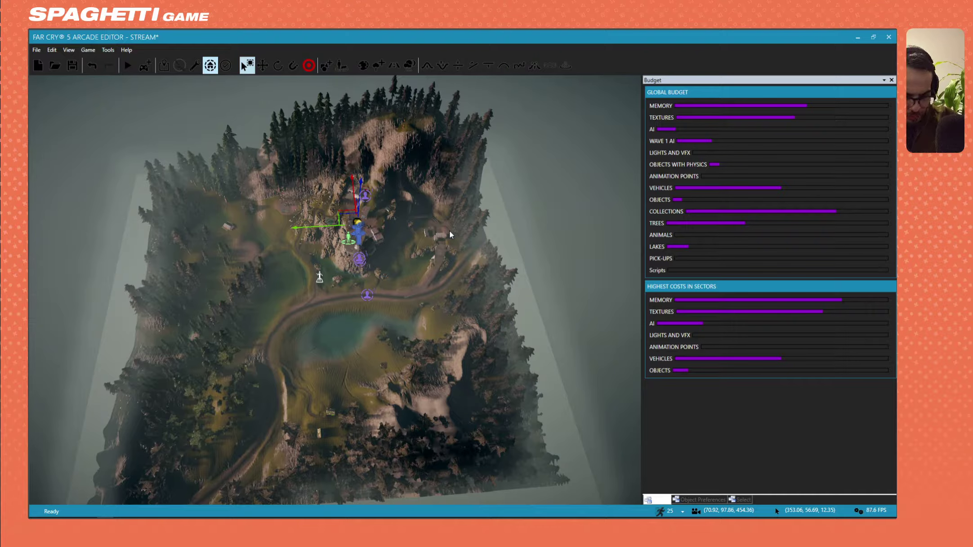
pyautogui.press('w')
pyautogui.moveTo(449, 230); pyautogui.dragTo(448, 175, button='right')
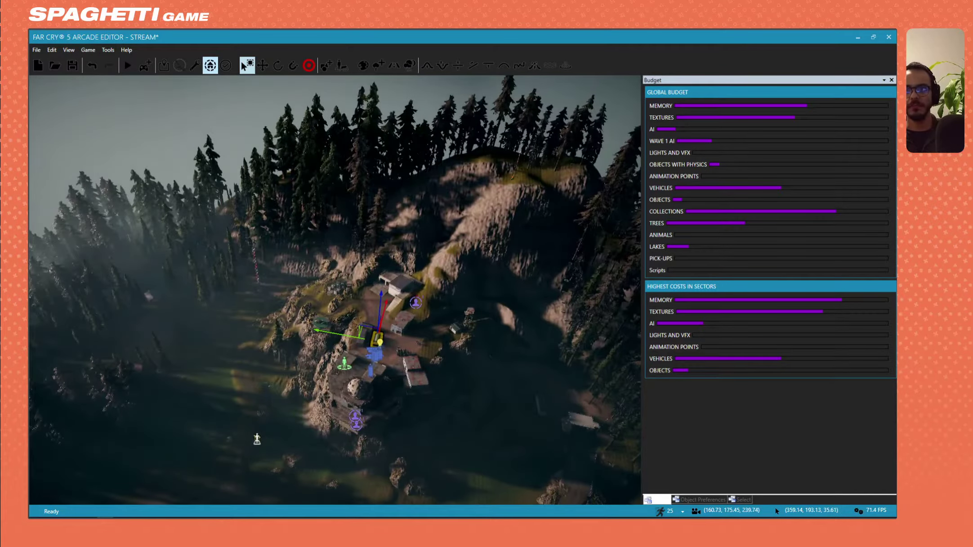
# Step: Delete the research tent beside the light in front of the metal shed, keeping the tent at the shed's far end
pyautogui.press('w')
pyautogui.moveTo(418, 285); pyautogui.dragTo(359, 202, button='right')
pyautogui.press('w')
pyautogui.press('w')
pyautogui.press('w')
pyautogui.press('a')
pyautogui.press('s')
pyautogui.press('d')
pyautogui.press('s')
pyautogui.press('s')
pyautogui.press('d')
pyautogui.press('s')
pyautogui.click(331, 236)
pyautogui.click(205, 173)
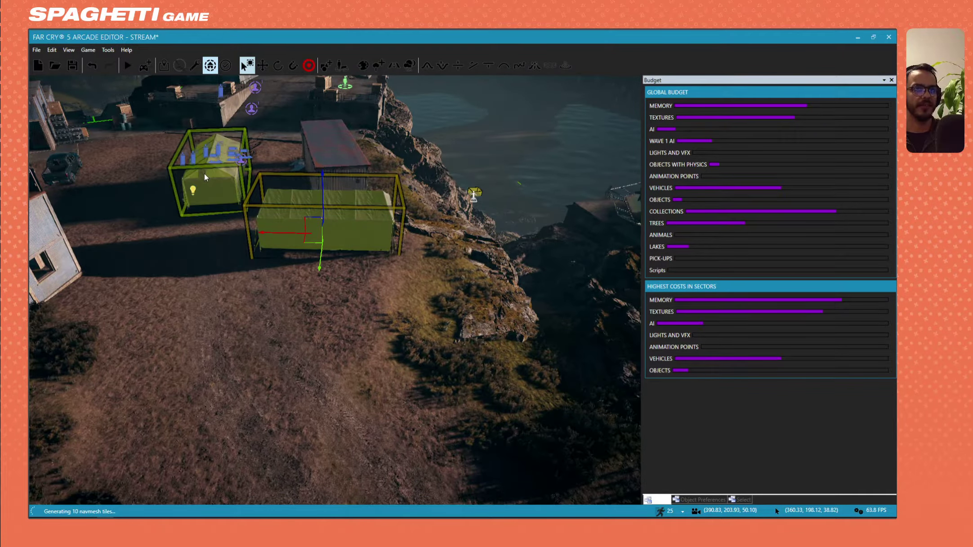
pyautogui.press('Delete')
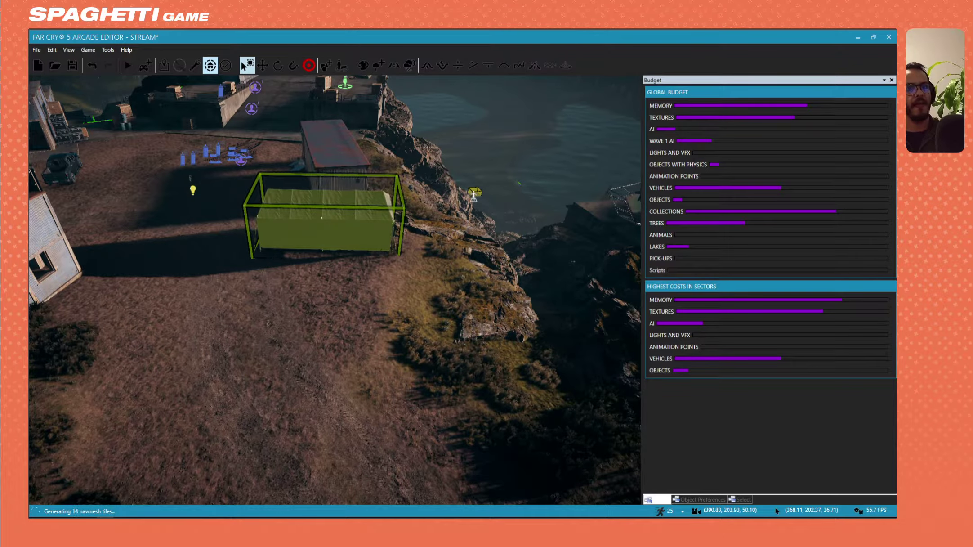
# Step: Try a copy of the rusty metal building on the open ground beyond the tent, and delete it
pyautogui.press('w')
pyautogui.moveTo(263, 247); pyautogui.dragTo(381, 280, button='right')
pyautogui.click(207, 217)
pyautogui.press('d')
pyautogui.press('w')
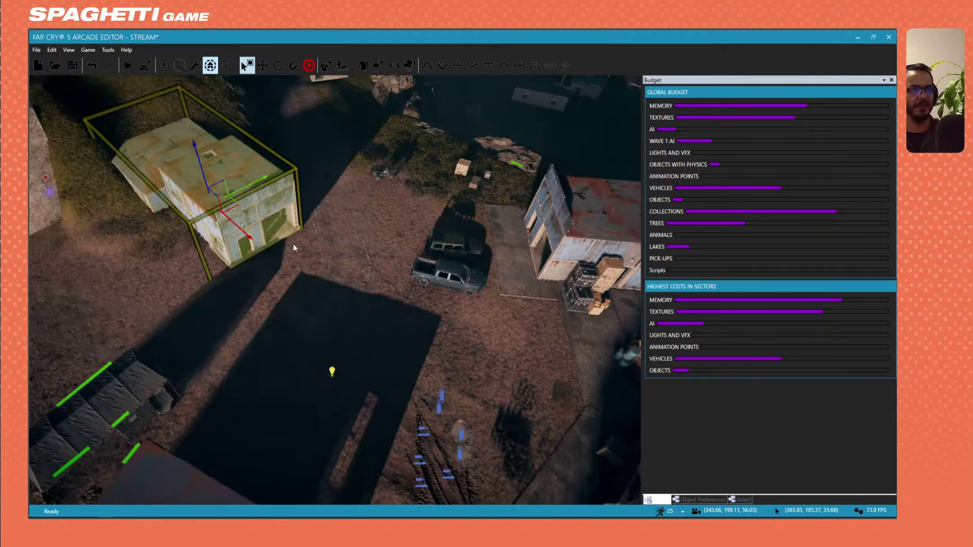
pyautogui.press('s')
pyautogui.moveTo(294, 248); pyautogui.dragTo(319, 280, button='right')
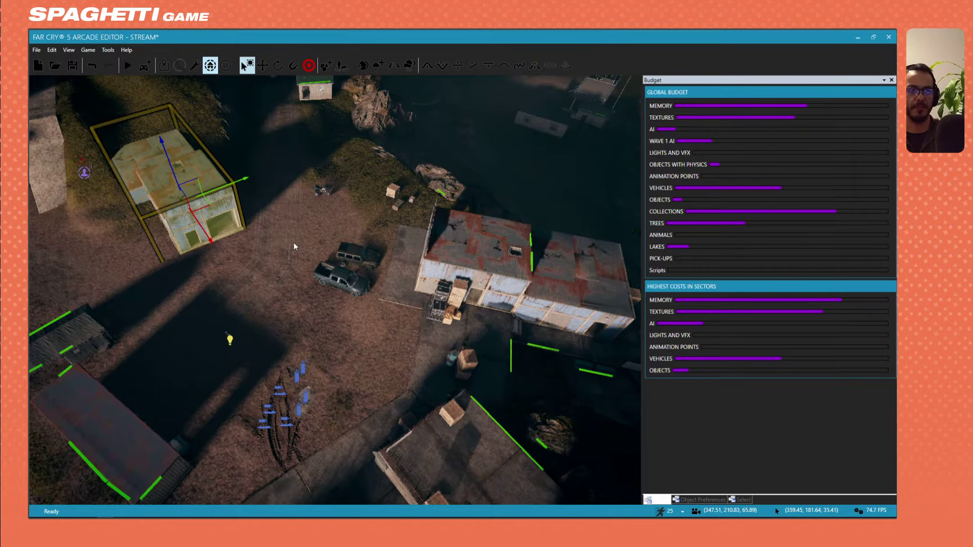
pyautogui.moveTo(203, 207); pyautogui.dragTo(596, 235)
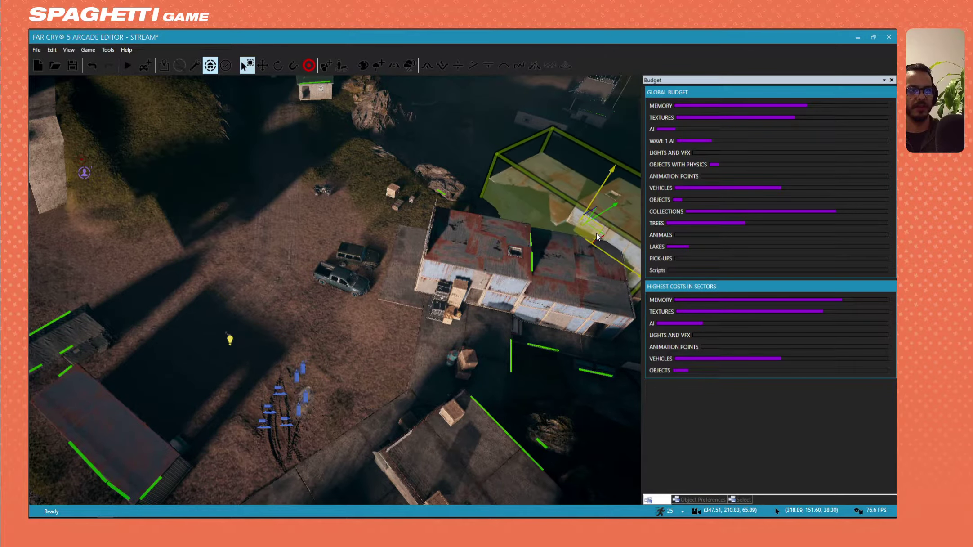
pyautogui.press('Delete')
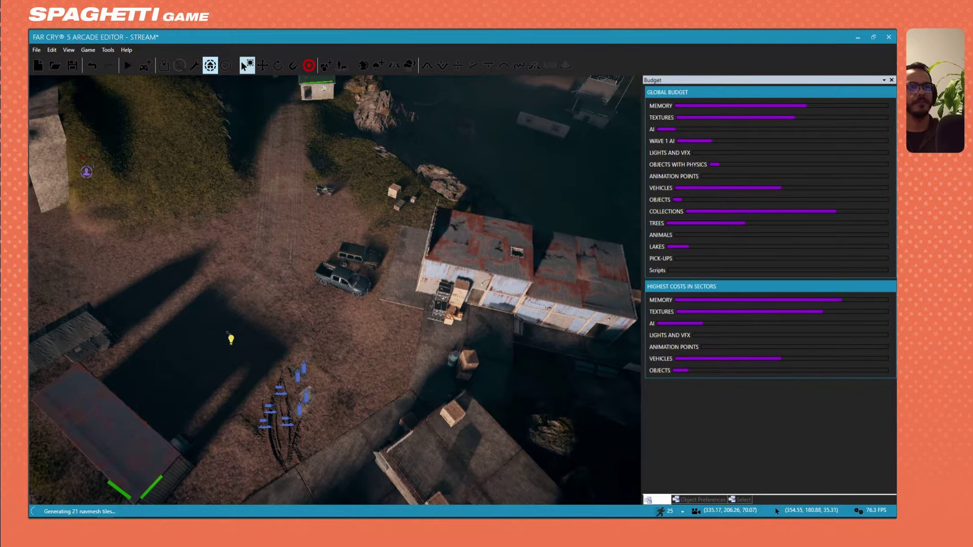
# Step: Inspect the interior hall with the staircase and the character standing on its floor
pyautogui.press('d')
pyautogui.moveTo(456, 302); pyautogui.dragTo(374, 301, button='right')
pyautogui.press('d')
pyautogui.press('s')
pyautogui.press('d')
pyautogui.press('w')
pyautogui.press('w')
pyautogui.press('w')
pyautogui.click(352, 274)
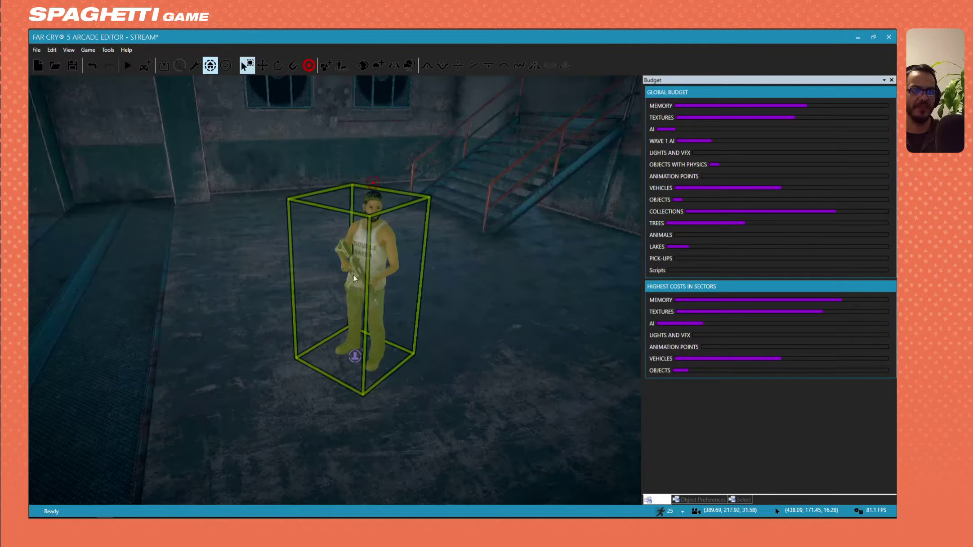
pyautogui.press('s')
pyautogui.moveTo(352, 274)
pyautogui.mouseDown(button='right')
pyautogui.moveTo(431, 233)
pyautogui.moveTo(535, 251)
pyautogui.moveTo(418, 252)
pyautogui.moveTo(351, 266)
pyautogui.mouseUp(button='right')
pyautogui.press('w')
pyautogui.press('w')
# Step: Reposition the research tent on the ground off the end of the metal shed, leaving a gap between them
pyautogui.press('s')
pyautogui.moveTo(376, 298); pyautogui.dragTo(342, 301, button='right')
pyautogui.click(374, 299)
pyautogui.click(265, 312)
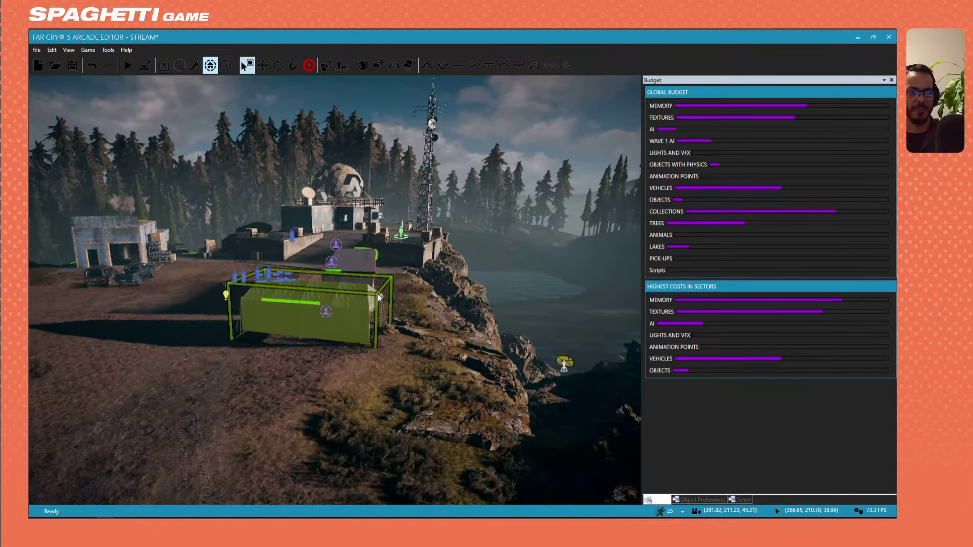
pyautogui.moveTo(266, 320); pyautogui.dragTo(331, 323)
pyautogui.press('w')
pyautogui.press('a')
pyautogui.moveTo(330, 323); pyautogui.dragTo(336, 288, button='right')
pyautogui.press('d')
pyautogui.press('d')
pyautogui.press('a')
pyautogui.press('w')
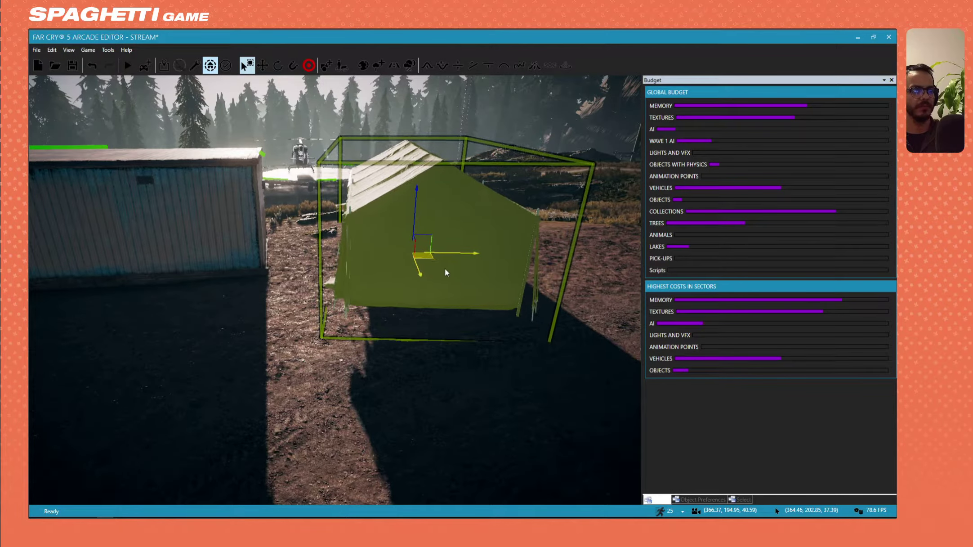
pyautogui.moveTo(436, 275); pyautogui.dragTo(401, 289, button='right')
pyautogui.press('a')
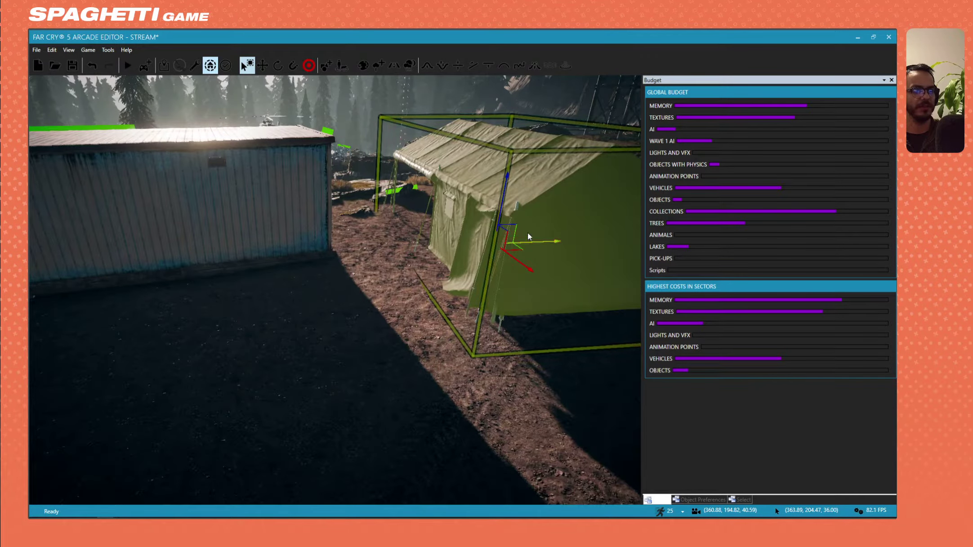
pyautogui.moveTo(507, 213)
pyautogui.mouseDown()
pyautogui.moveTo(507, 239)
pyautogui.moveTo(507, 218)
pyautogui.mouseUp()
# Step: Shift the metal shed slightly toward the yard, and clear the selection
pyautogui.press('s')
pyautogui.moveTo(507, 218); pyautogui.dragTo(374, 224, button='right')
pyautogui.click(374, 223)
pyautogui.press('a')
pyautogui.moveTo(384, 266); pyautogui.dragTo(427, 265, button='right')
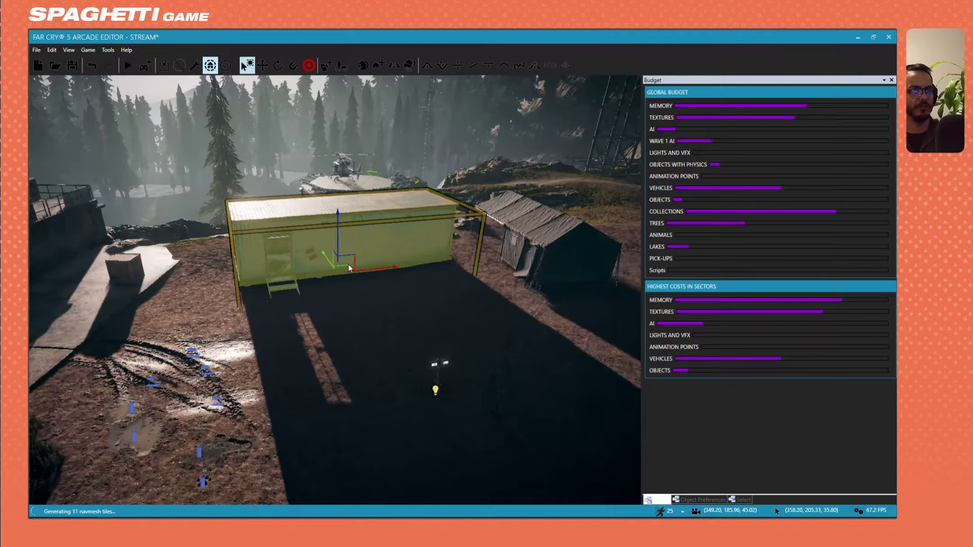
pyautogui.moveTo(348, 264); pyautogui.dragTo(332, 277)
pyautogui.moveTo(331, 277); pyautogui.dragTo(302, 310, button='right')
pyautogui.press('Escape')
# Step: Examine the parked vehicles' yard and the lake shore around the yellow box and the sunken slab
pyautogui.moveTo(373, 295); pyautogui.dragTo(634, 304, button='right')
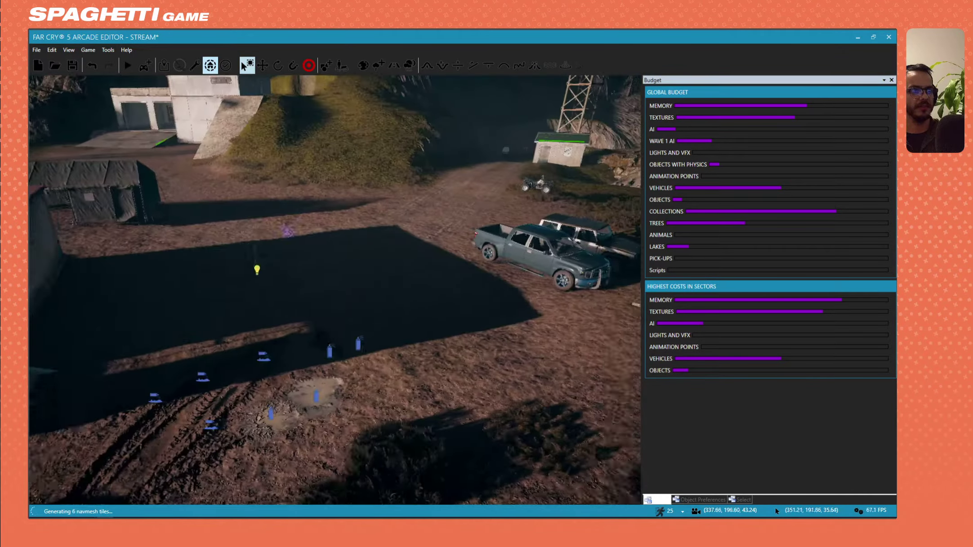
pyautogui.press('s')
pyautogui.moveTo(370, 295); pyautogui.dragTo(302, 256, button='right')
pyautogui.press('d')
pyautogui.moveTo(327, 308); pyautogui.dragTo(344, 280, button='right')
pyautogui.press('w')
pyautogui.press('w')
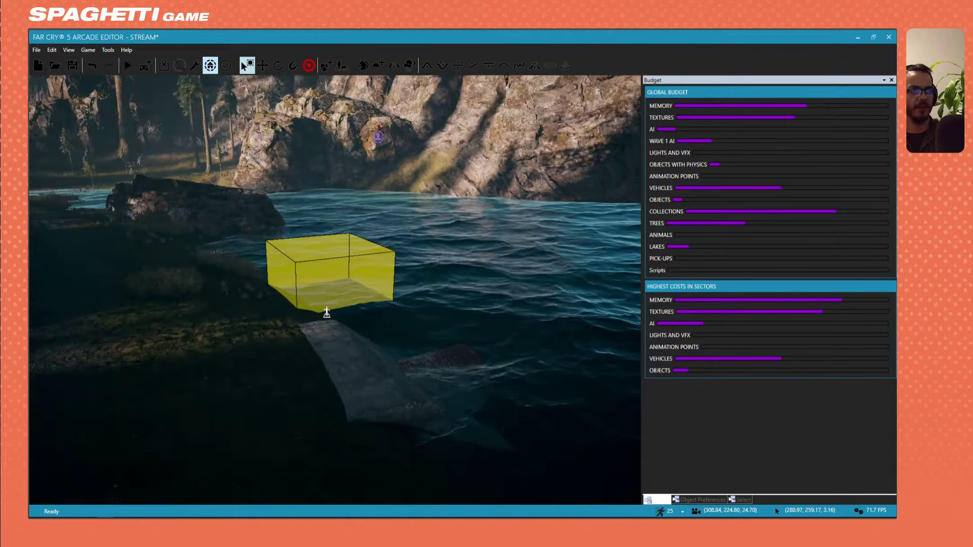
pyautogui.press('s')
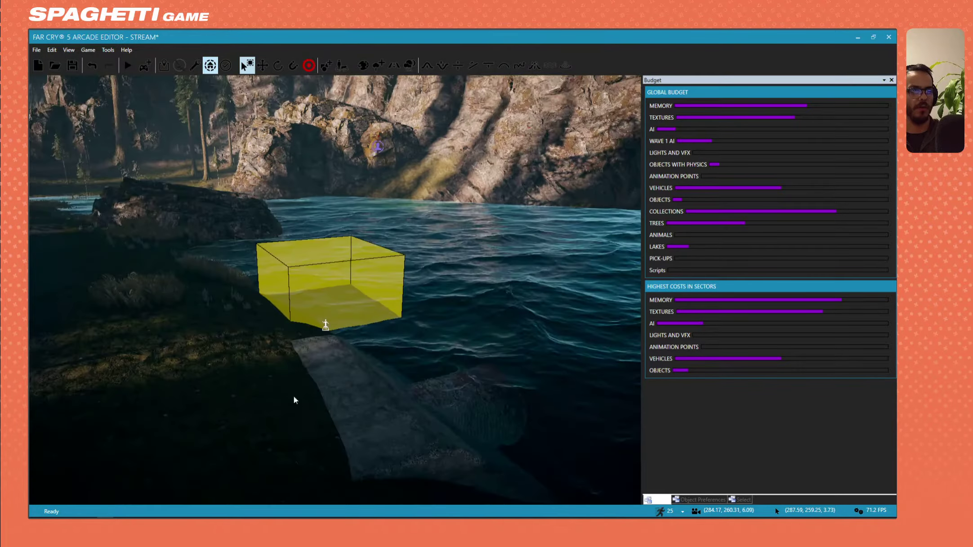
pyautogui.moveTo(293, 397); pyautogui.dragTo(348, 294, button='right')
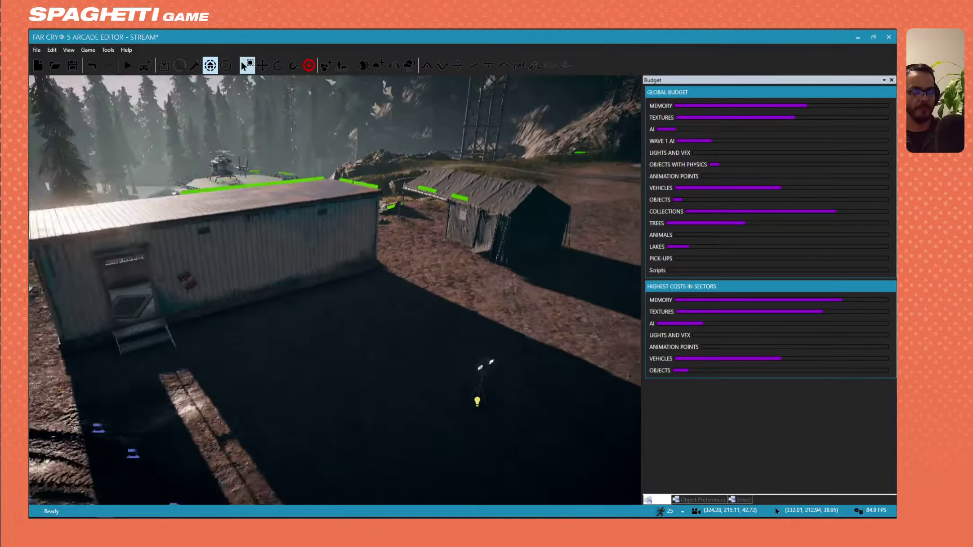
# Step: Delete the remaining research tent beside the metal shed
pyautogui.click(311, 278)
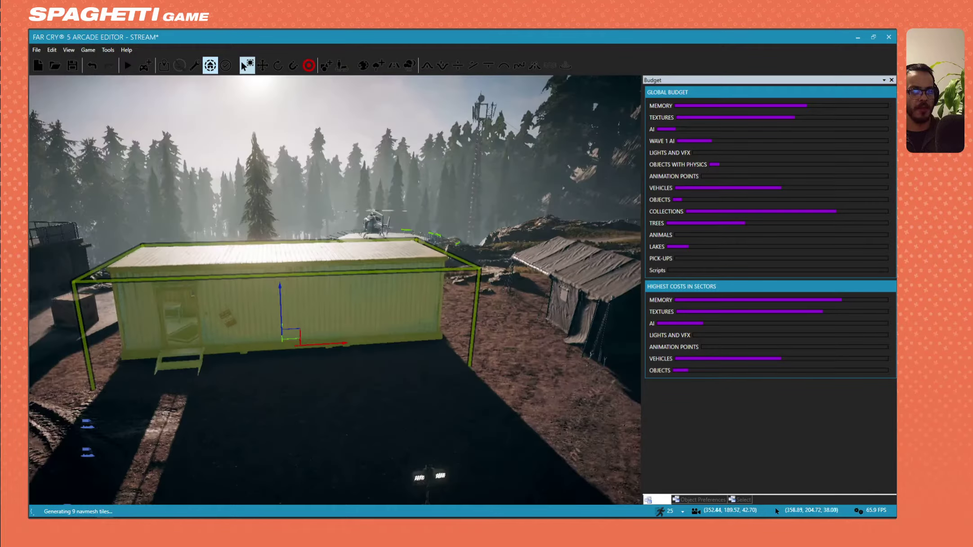
pyautogui.press('d')
pyautogui.moveTo(408, 292); pyautogui.dragTo(388, 311, button='right')
pyautogui.press('s')
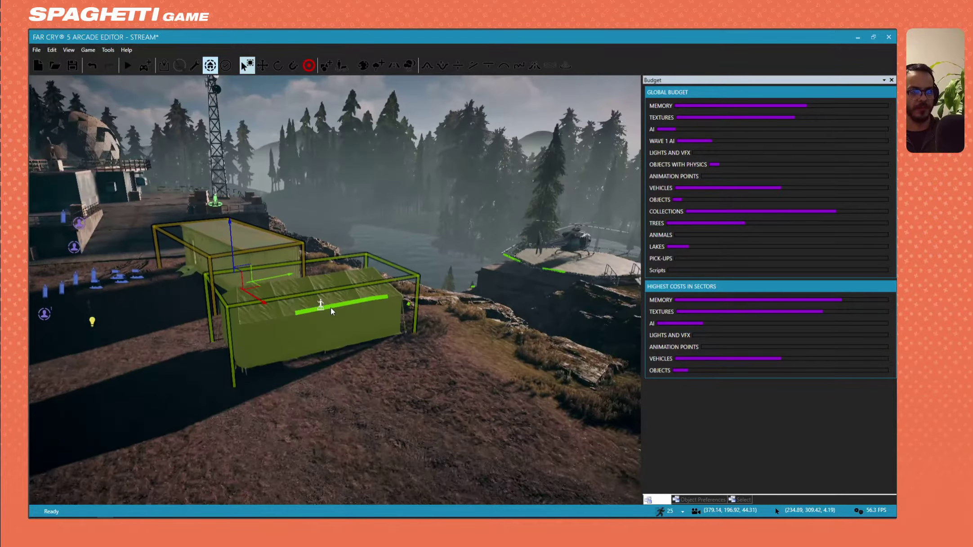
pyautogui.click(331, 307)
pyautogui.press('Delete')
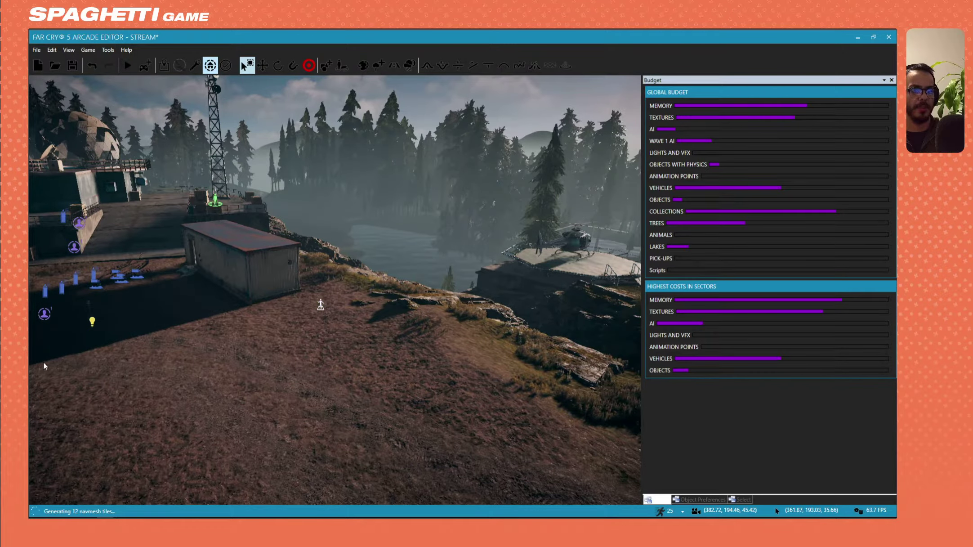
# Step: Try a duplicate of the metal shed in the open space beside the original, turned perpendicular to it
pyautogui.moveTo(255, 286); pyautogui.dragTo(419, 371)
pyautogui.press('a')
pyautogui.moveTo(419, 372); pyautogui.dragTo(497, 374, button='right')
pyautogui.press('s')
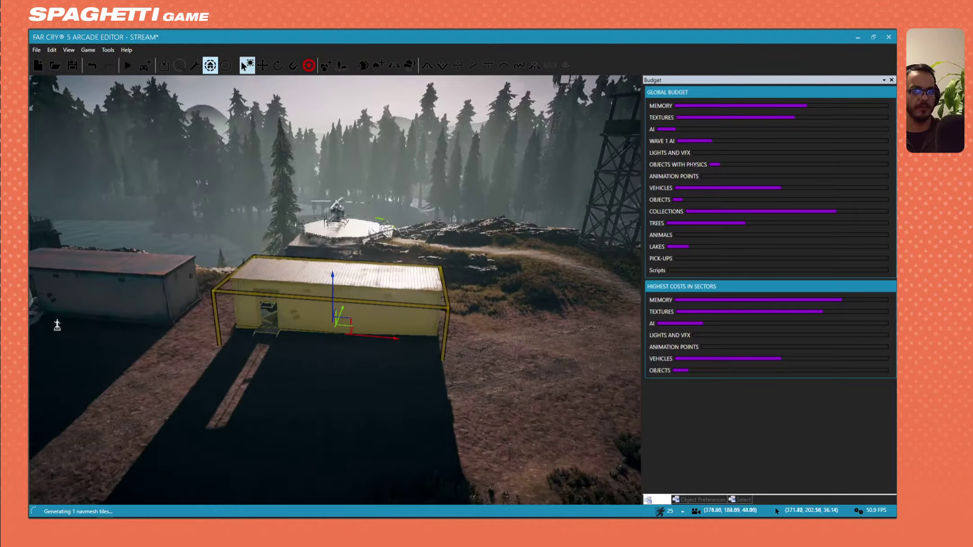
pyautogui.moveTo(334, 333); pyautogui.dragTo(334, 346, button='right')
pyautogui.moveTo(387, 321)
pyautogui.mouseDown(button='right')
pyautogui.moveTo(360, 335)
pyautogui.moveTo(367, 387)
pyautogui.moveTo(382, 302)
pyautogui.mouseUp(button='right')
pyautogui.press('s')
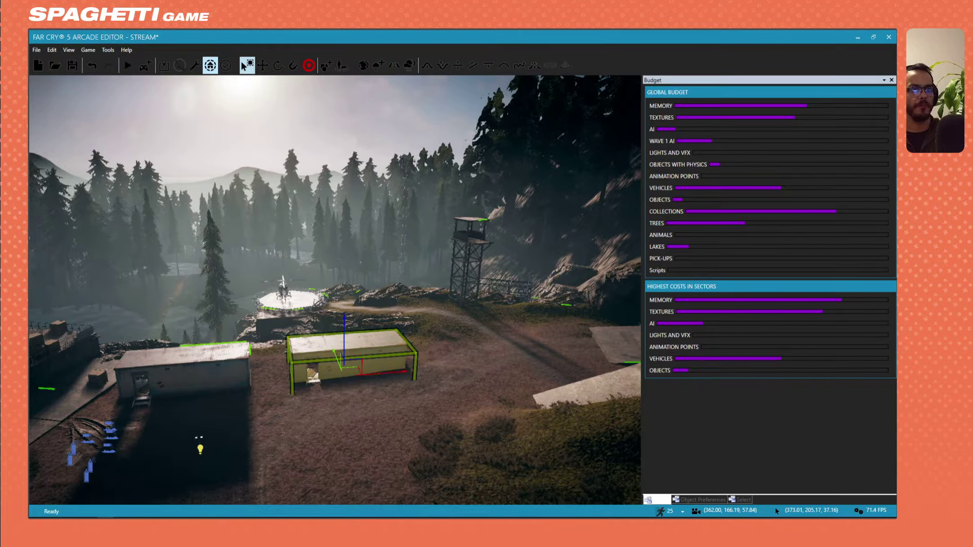
pyautogui.press('r')
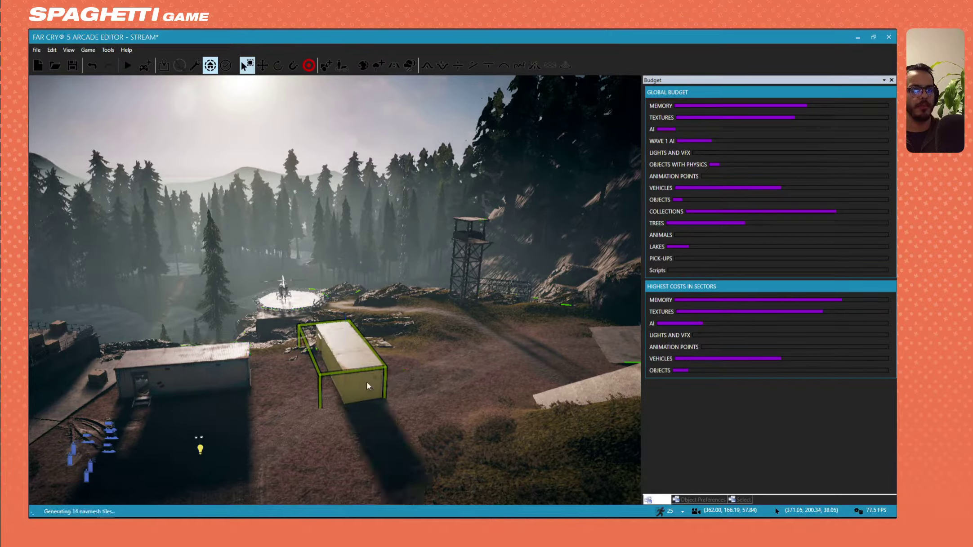
# Step: Undo the duplicate shed's rotation, its creation and the research tent's deletion
pyautogui.hotkey('ctrl', 'z')
pyautogui.hotkey('ctrl', 'z')
pyautogui.hotkey('ctrl', 'z')
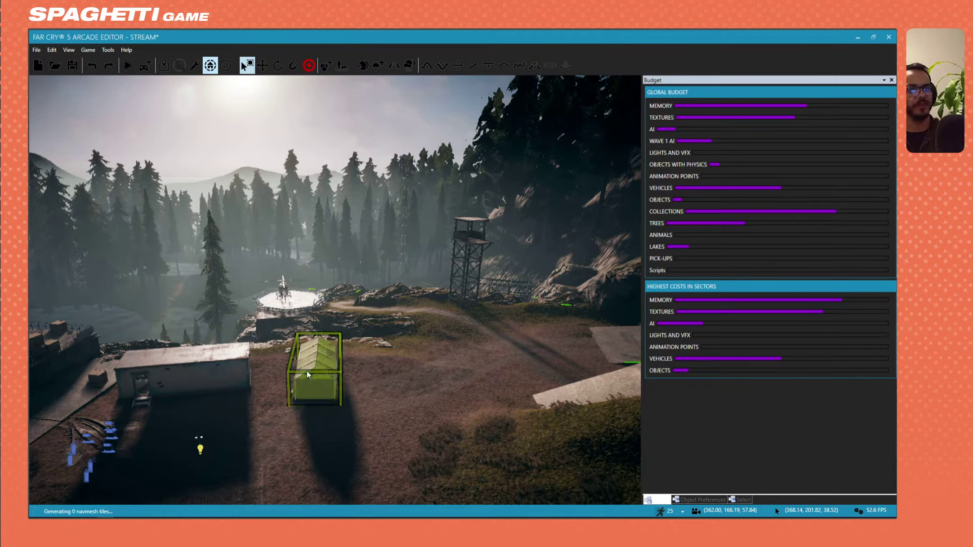
# Step: Move the research tent in front of the metal shed's door side and turn it square to the shed's long wall
pyautogui.click(320, 387)
pyautogui.moveTo(320, 387); pyautogui.dragTo(144, 424)
pyautogui.moveTo(144, 424)
pyautogui.mouseDown(button='right')
pyautogui.moveTo(81, 450)
pyautogui.moveTo(83, 468)
pyautogui.moveTo(152, 423)
pyautogui.mouseUp(button='right')
pyautogui.press('w')
pyautogui.press('a')
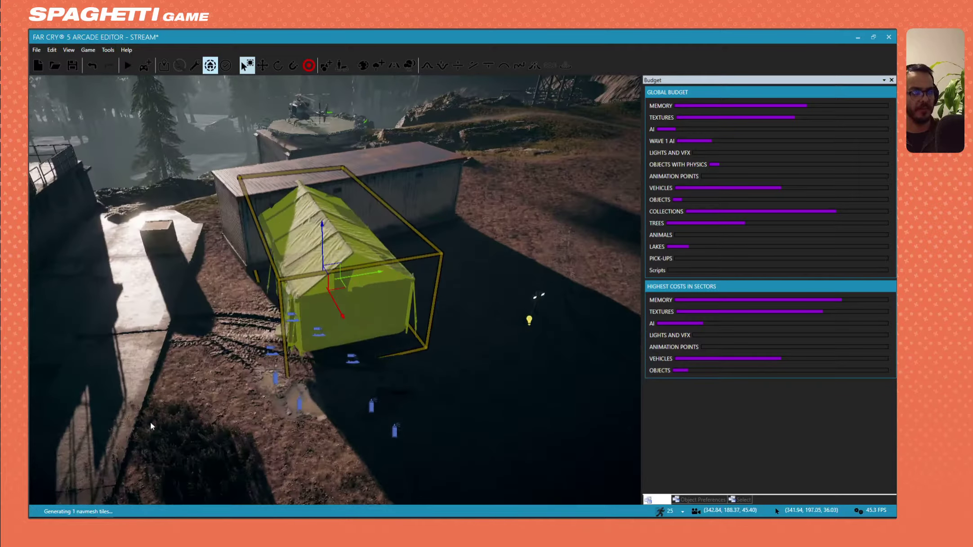
pyautogui.moveTo(357, 304)
pyautogui.keyDown('ctrl'); pyautogui.mouseDown()
pyautogui.moveTo(317, 304)
pyautogui.moveTo(362, 302)
pyautogui.mouseUp(); pyautogui.keyUp('ctrl')
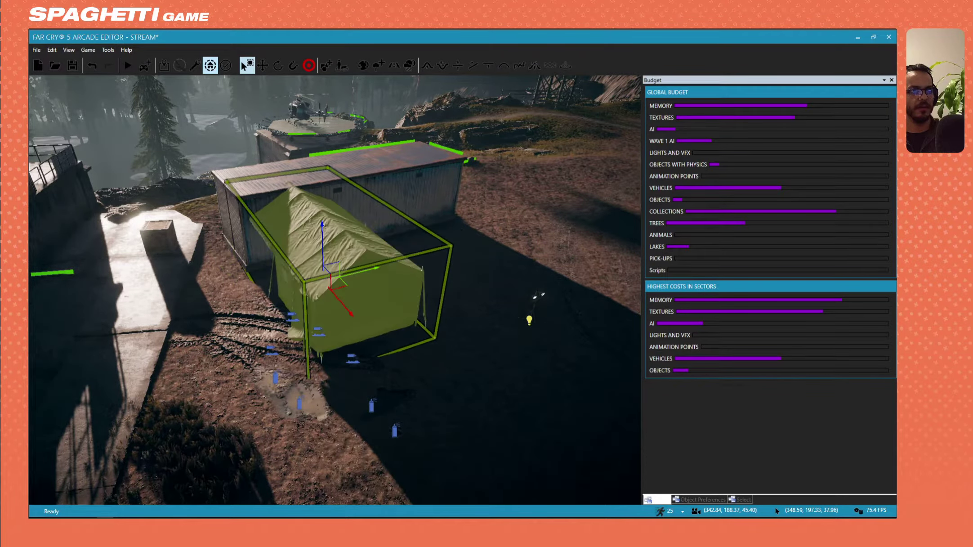
pyautogui.click(363, 342)
pyautogui.moveTo(362, 341); pyautogui.dragTo(358, 369, button='right')
pyautogui.press('w')
pyautogui.press('a')
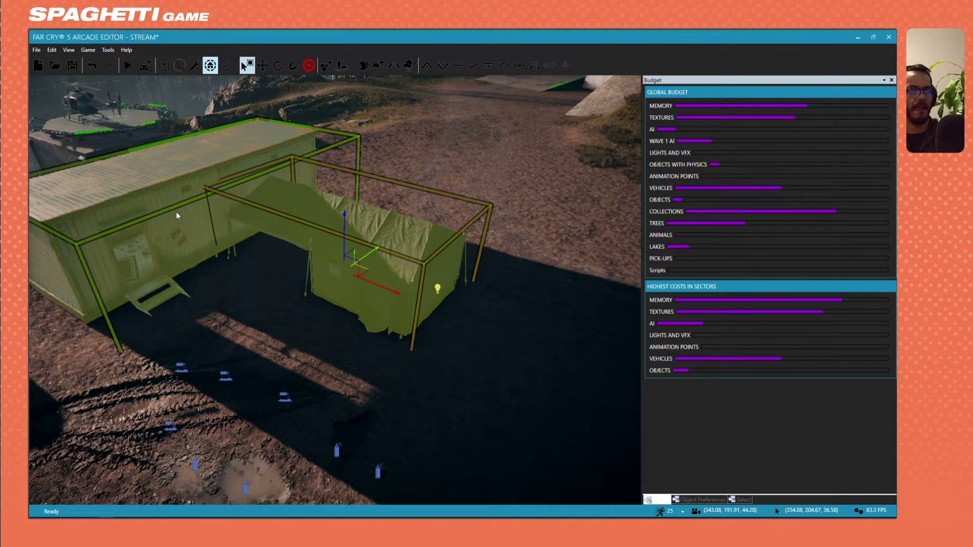
# Step: Select the metal shed together with the research tent and rotate both horizontally as a pair
pyautogui.keyDown('ctrl'); pyautogui.click(176, 212); pyautogui.keyUp('ctrl')
pyautogui.moveTo(366, 303); pyautogui.dragTo(358, 306, button='right')
pyautogui.press('d')
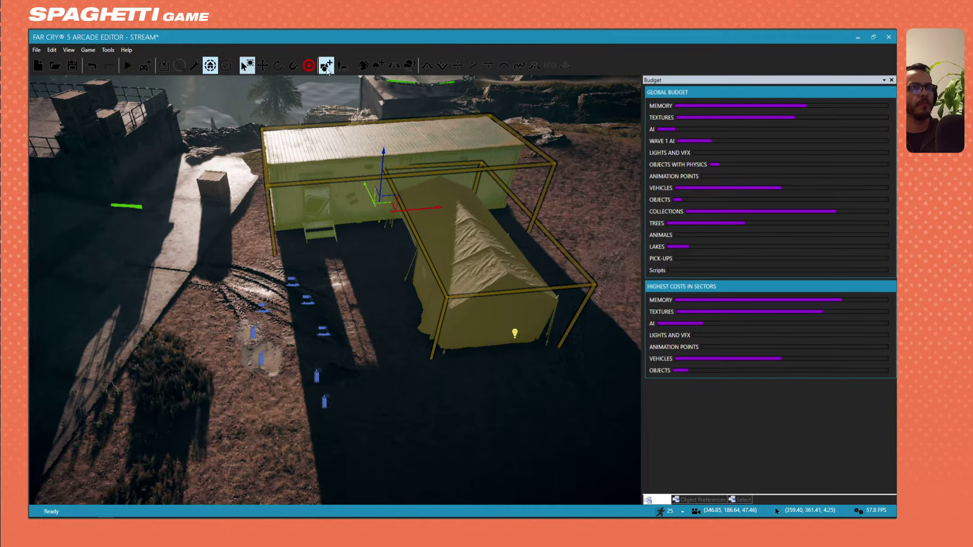
pyautogui.click(278, 65)
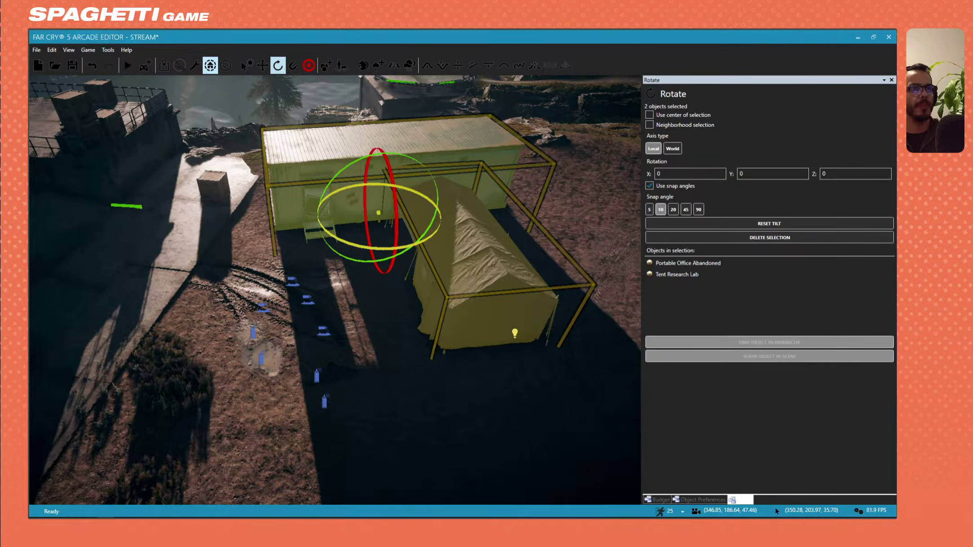
pyautogui.moveTo(357, 245)
pyautogui.mouseDown()
pyautogui.moveTo(438, 246)
pyautogui.moveTo(331, 238)
pyautogui.moveTo(345, 242)
pyautogui.mouseUp()
pyautogui.click(262, 65)
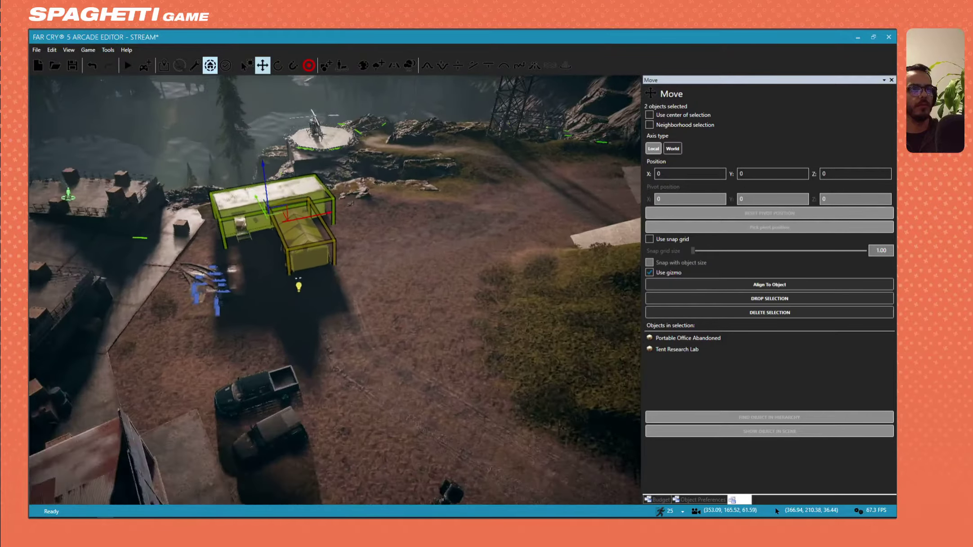
pyautogui.press('w')
pyautogui.moveTo(330, 245); pyautogui.dragTo(331, 245, button='right')
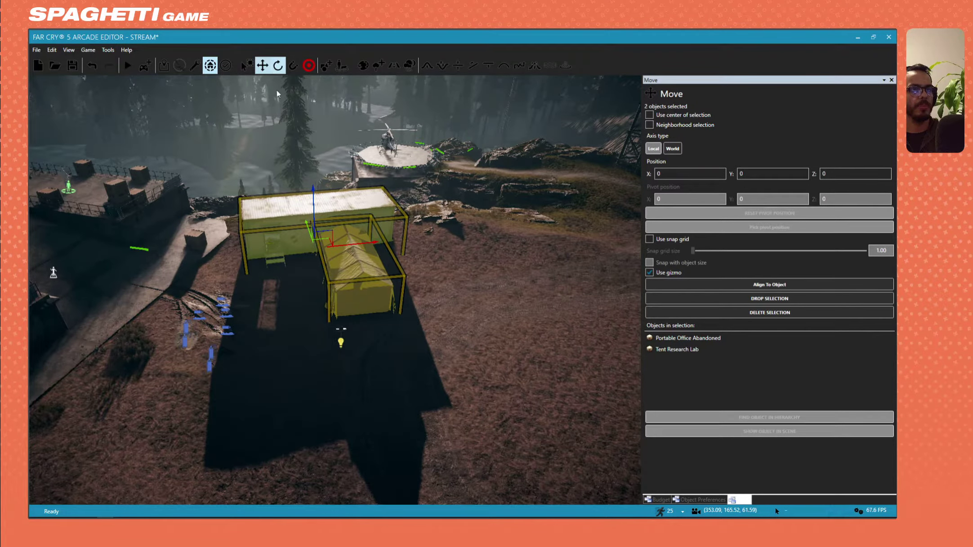
pyautogui.click(277, 66)
pyautogui.moveTo(297, 282); pyautogui.dragTo(346, 310)
# Step: Rotate only the research tent horizontally so that it runs parallel to the metal shed's long wall
pyautogui.press('w')
pyautogui.moveTo(321, 289); pyautogui.dragTo(467, 214, button='right')
pyautogui.press('a')
pyautogui.press('w')
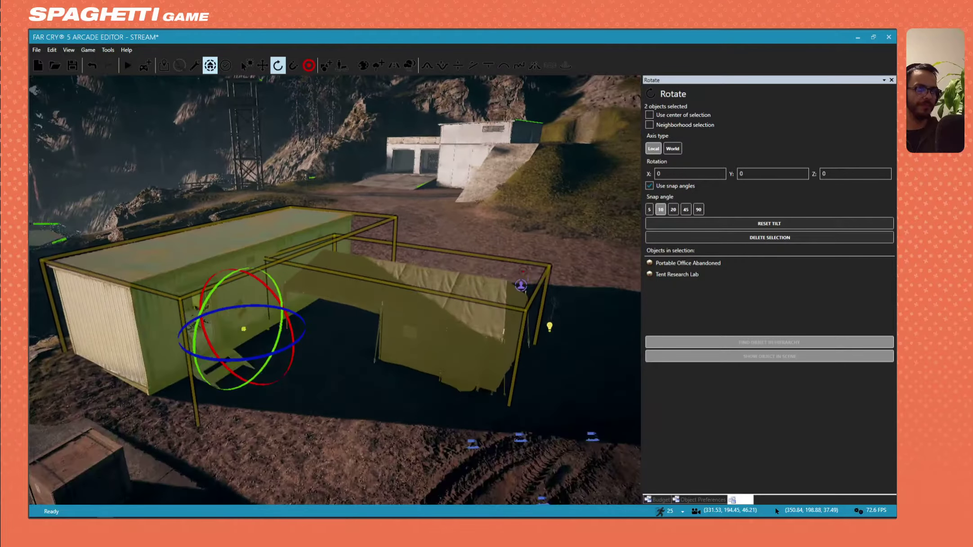
pyautogui.click(426, 314)
pyautogui.moveTo(429, 361); pyautogui.dragTo(340, 364)
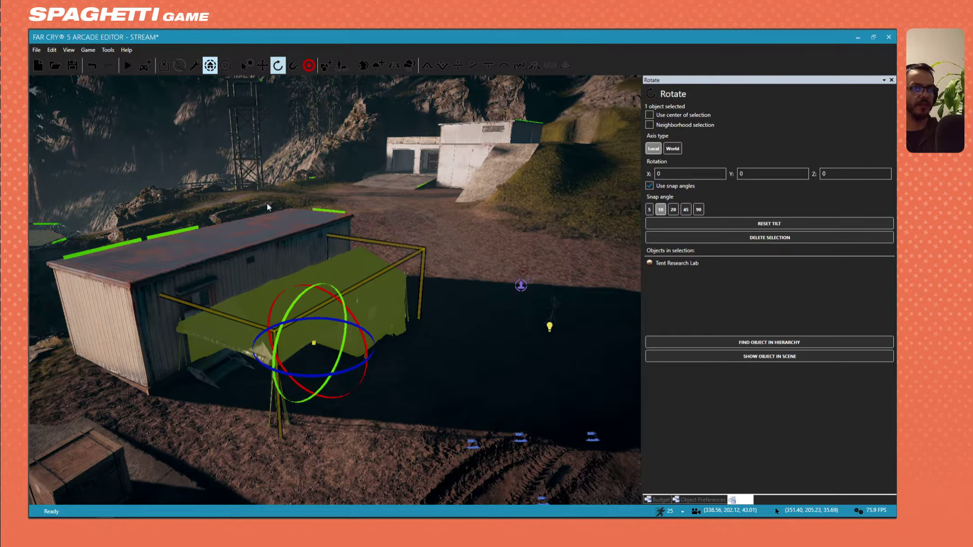
# Step: Move the research tent along the shed's front wall toward the far end, clear of the door steps
pyautogui.click(263, 65)
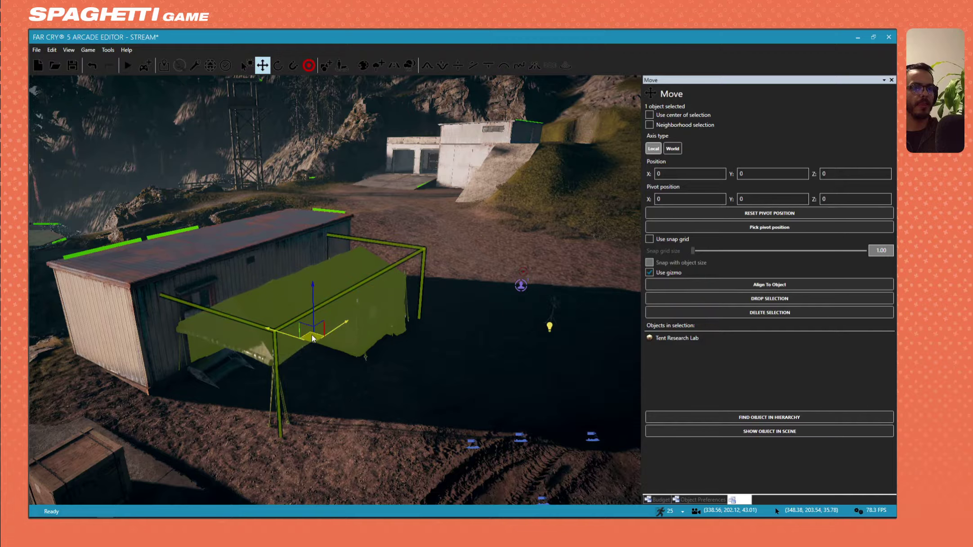
pyautogui.moveTo(312, 333); pyautogui.dragTo(362, 301)
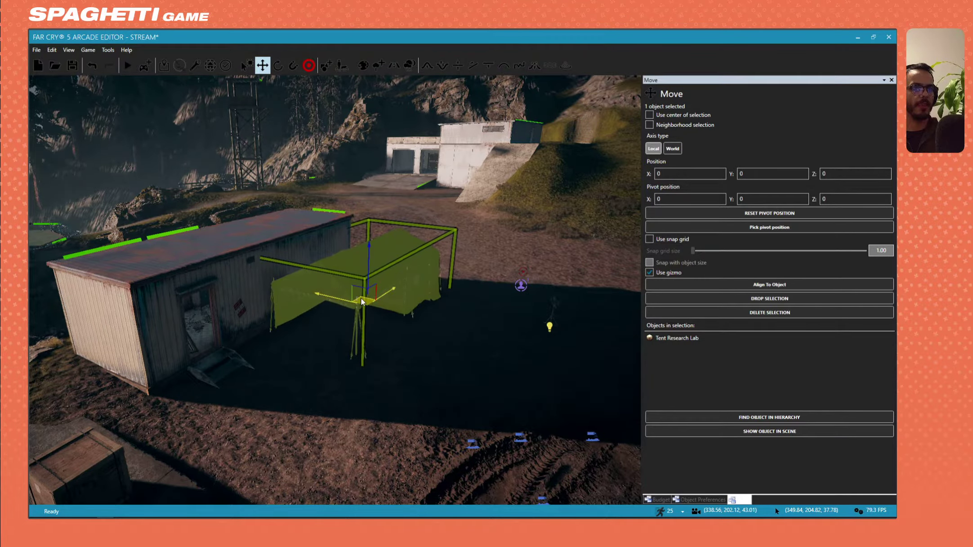
pyautogui.press('w')
pyautogui.moveTo(361, 302); pyautogui.dragTo(355, 312, button='right')
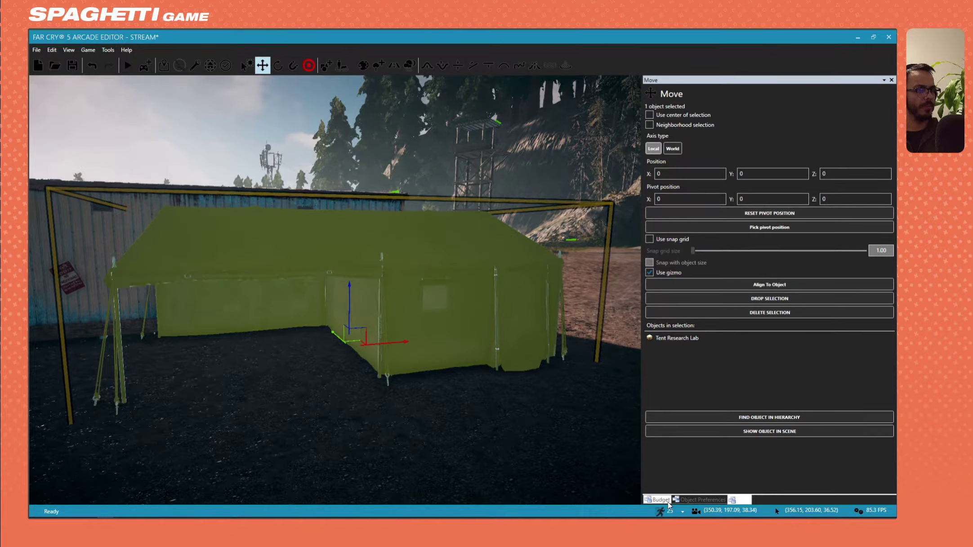
# Step: Search the object library for "tarp" and place a Tarp Cover in front of the research tent's open side
pyautogui.click(616, 386)
pyautogui.click(773, 427)
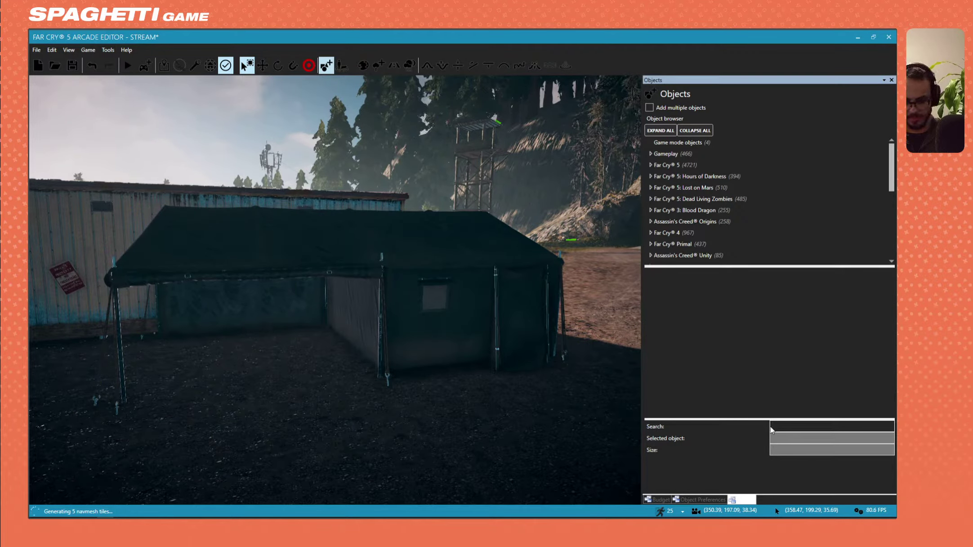
pyautogui.write('tarp')
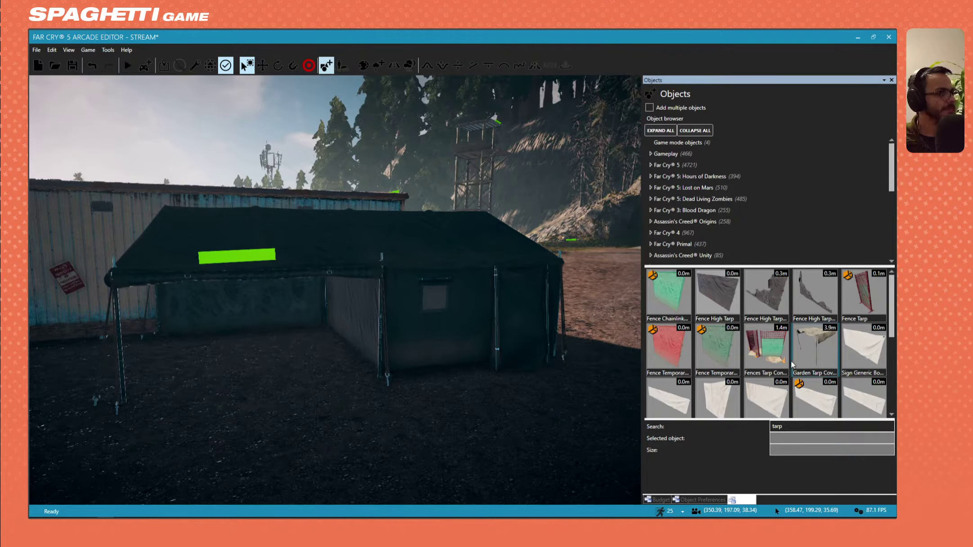
pyautogui.scroll(-1, 792, 364)
pyautogui.scroll(-5, 792, 364)
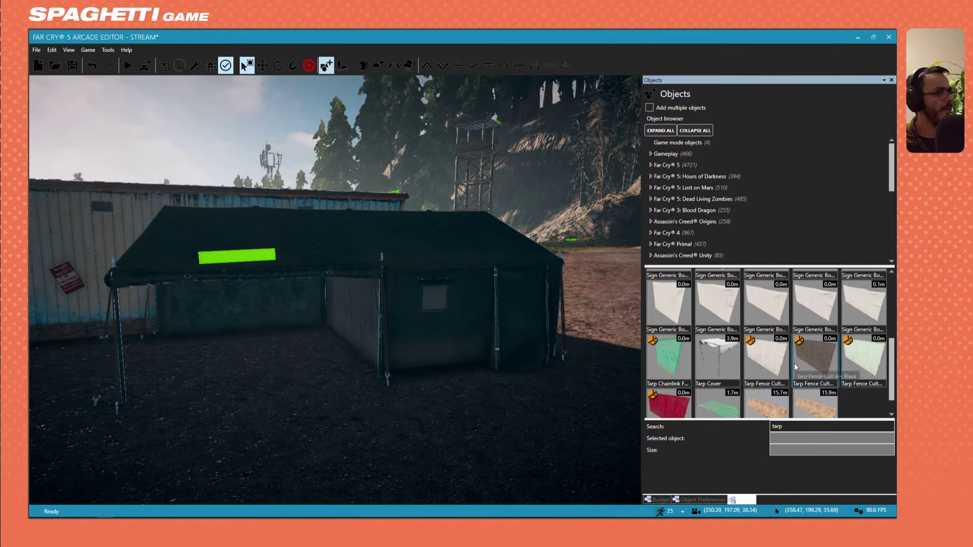
pyautogui.scroll(-1, 795, 366)
pyautogui.scroll(1, 795, 367)
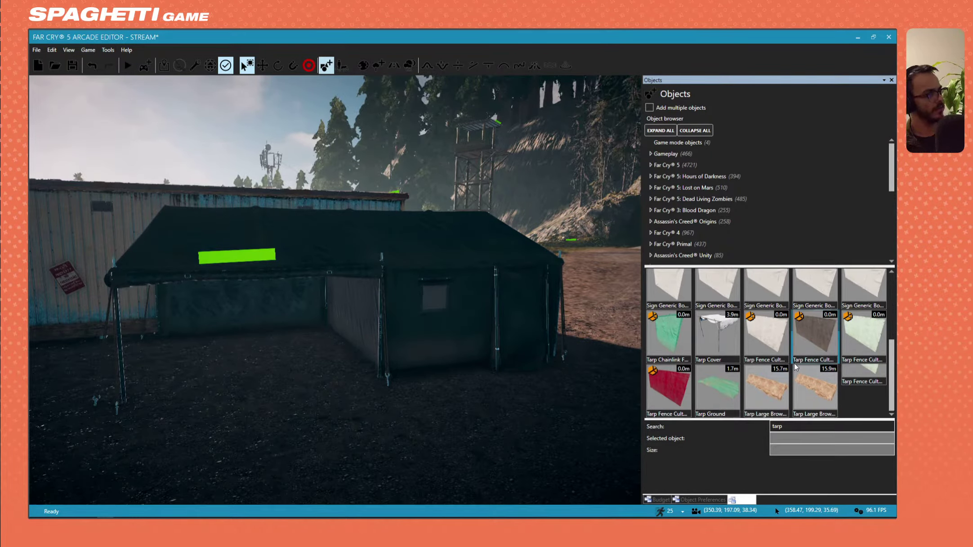
pyautogui.click(796, 367)
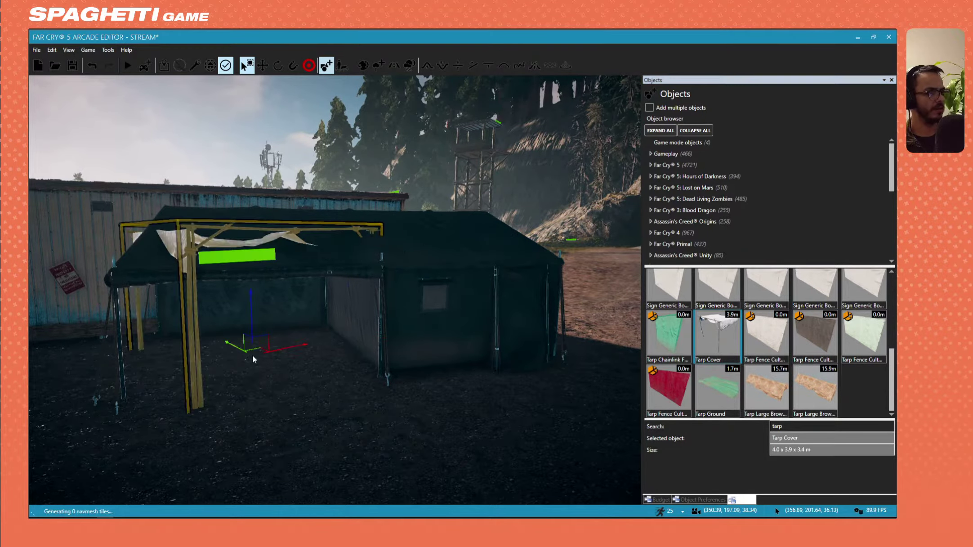
pyautogui.click(256, 429)
# Step: Delete the Tarp Cover in front of the research tent
pyautogui.moveTo(326, 369); pyautogui.dragTo(331, 337, button='right')
pyautogui.press('Escape')
pyautogui.click(331, 337)
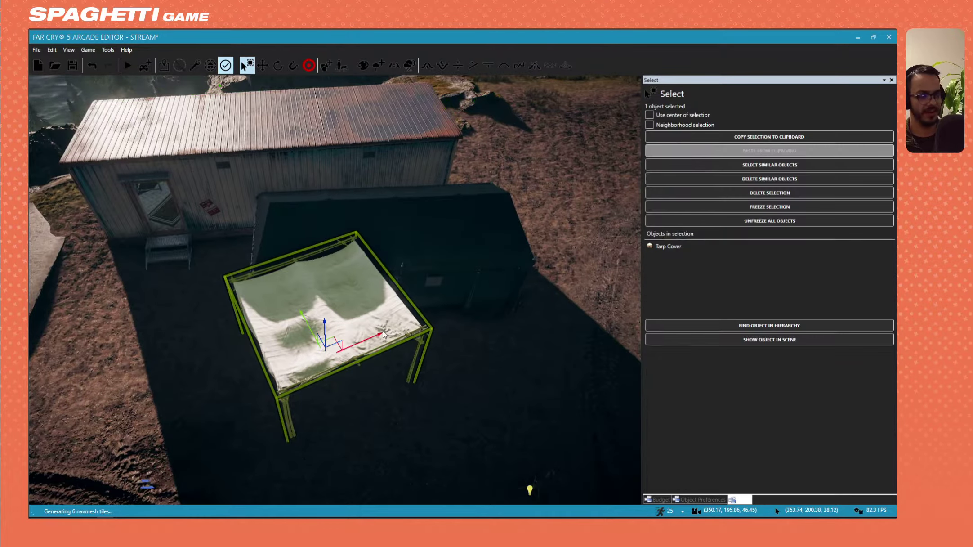
pyautogui.press('Delete')
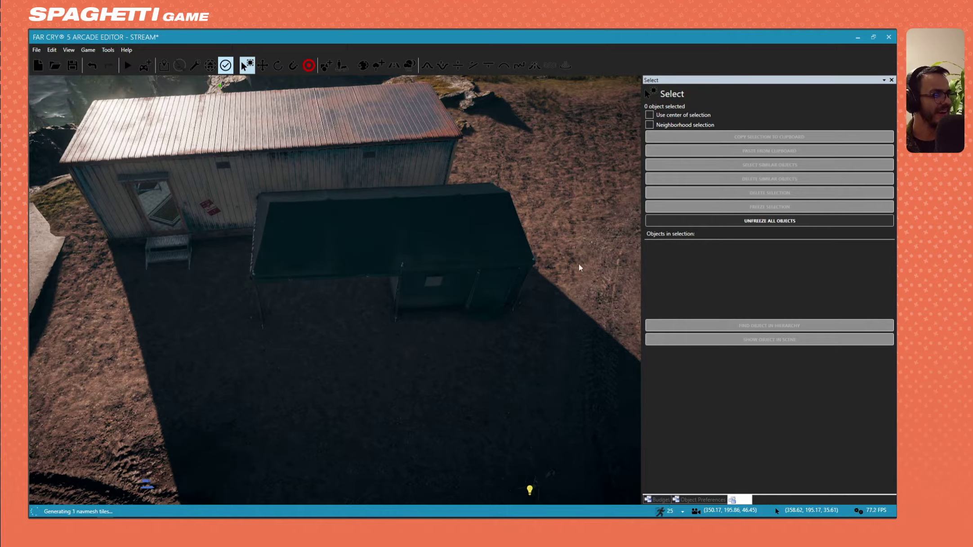
pyautogui.press('Escape')
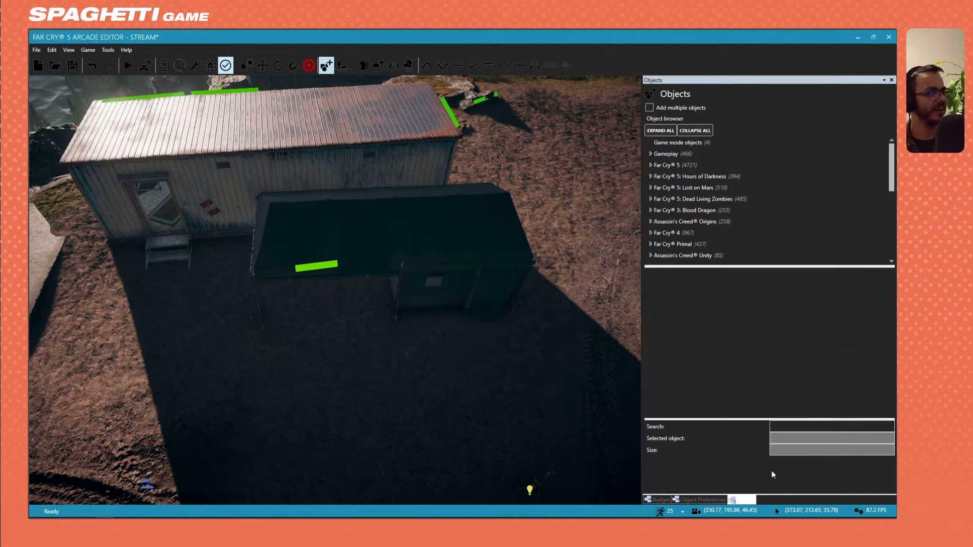
# Step: Search the object library for "tarp" again and look through the available covers
pyautogui.click(791, 427)
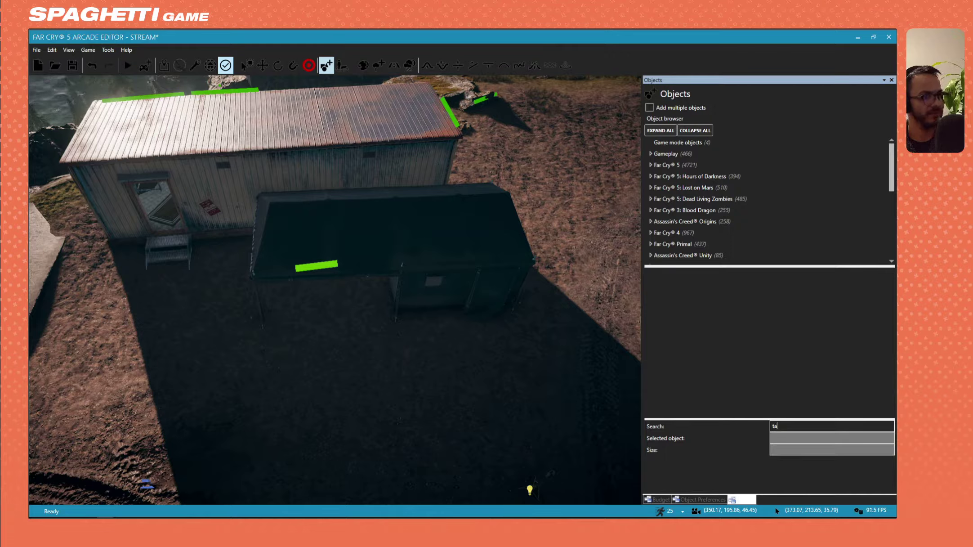
pyautogui.write('tarp')
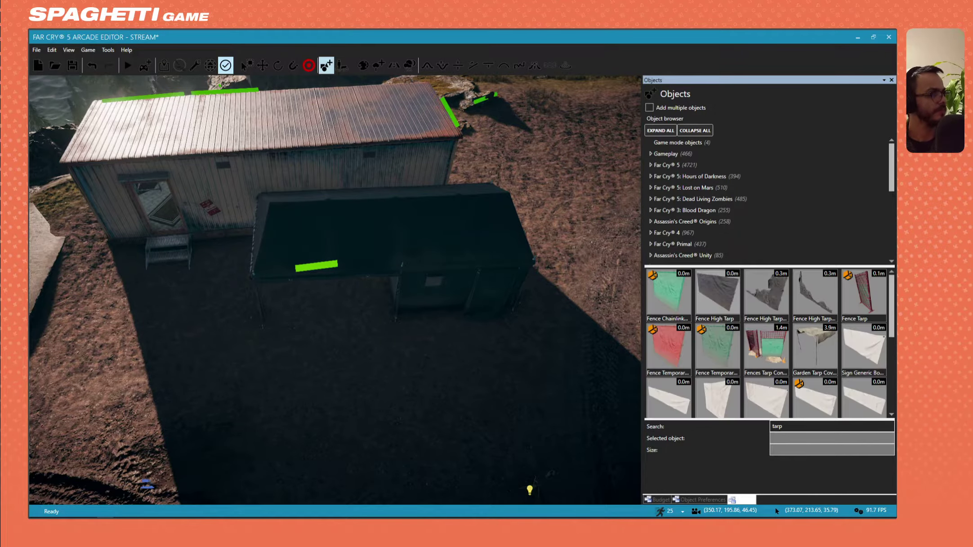
pyautogui.scroll(1, 798, 362)
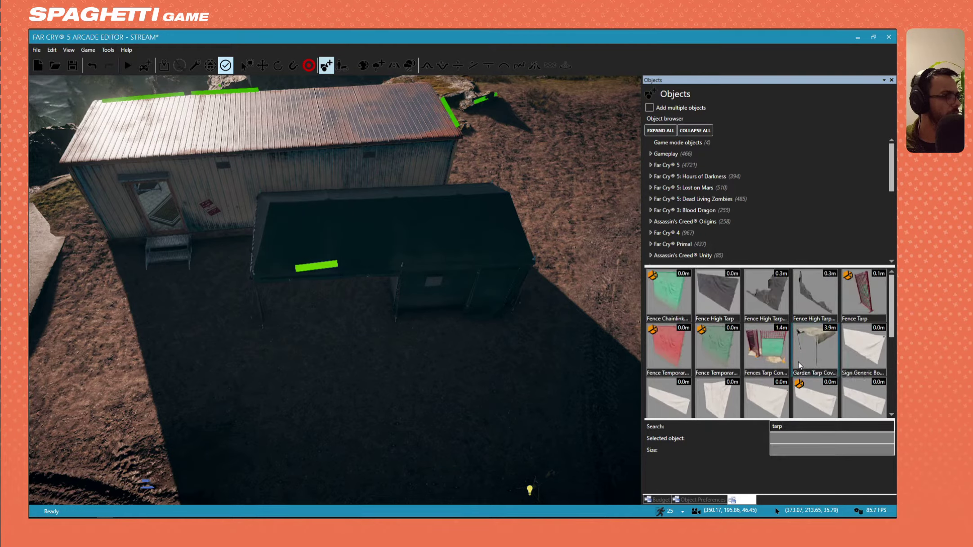
pyautogui.scroll(-3, 798, 362)
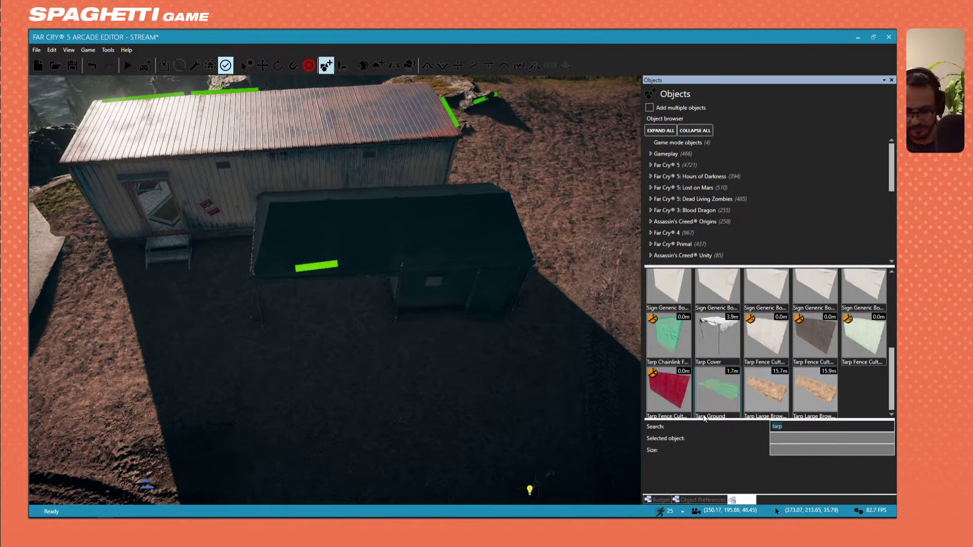
# Step: Display the navigation mesh around the shed and tent, and hide it again
pyautogui.press('n')
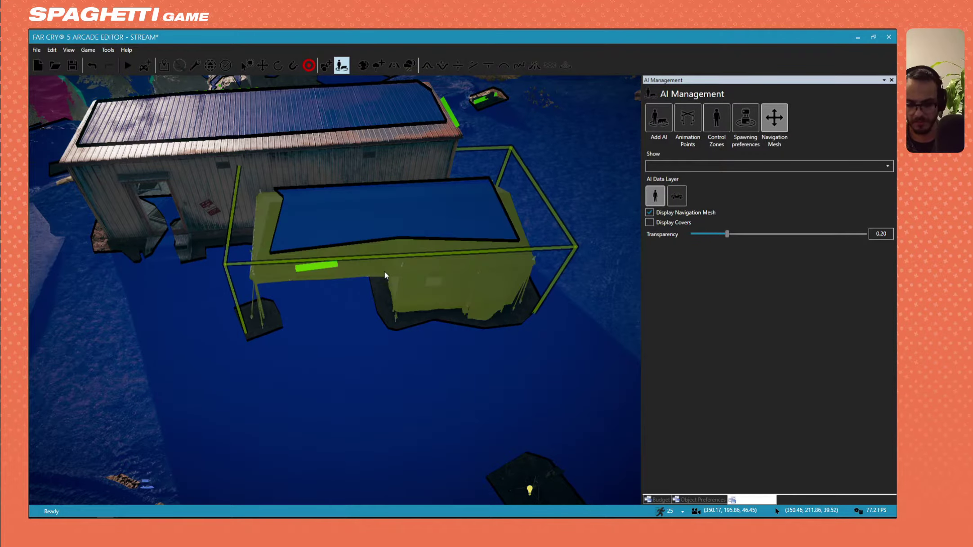
pyautogui.press('n')
pyautogui.press('n')
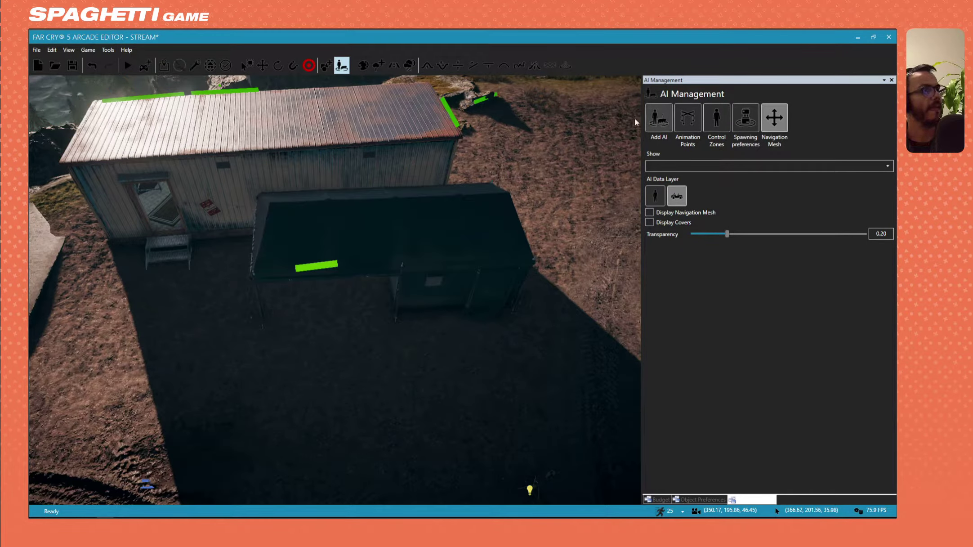
# Step: Search the object library for "tent" and place a Research Lab Tent in front of the existing research tent
pyautogui.click(330, 67)
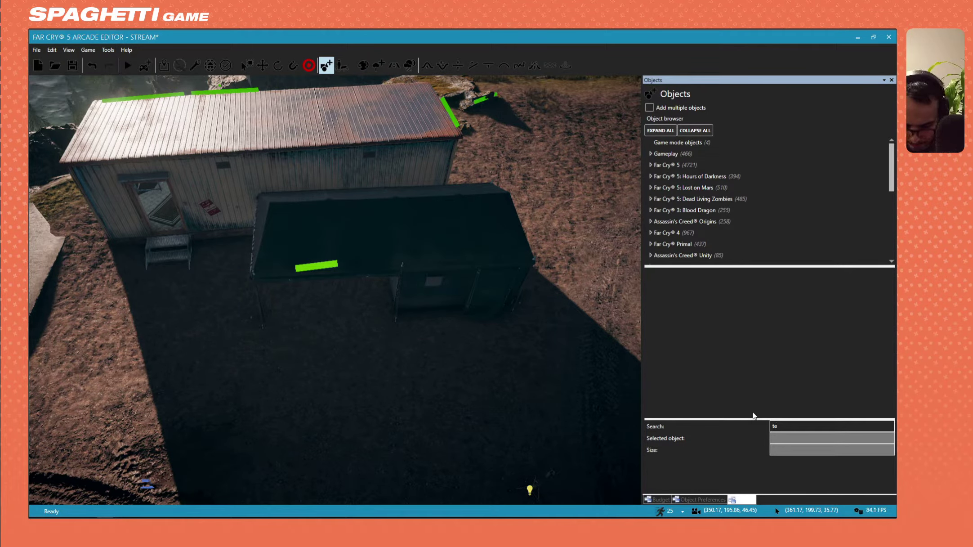
pyautogui.press('Return')
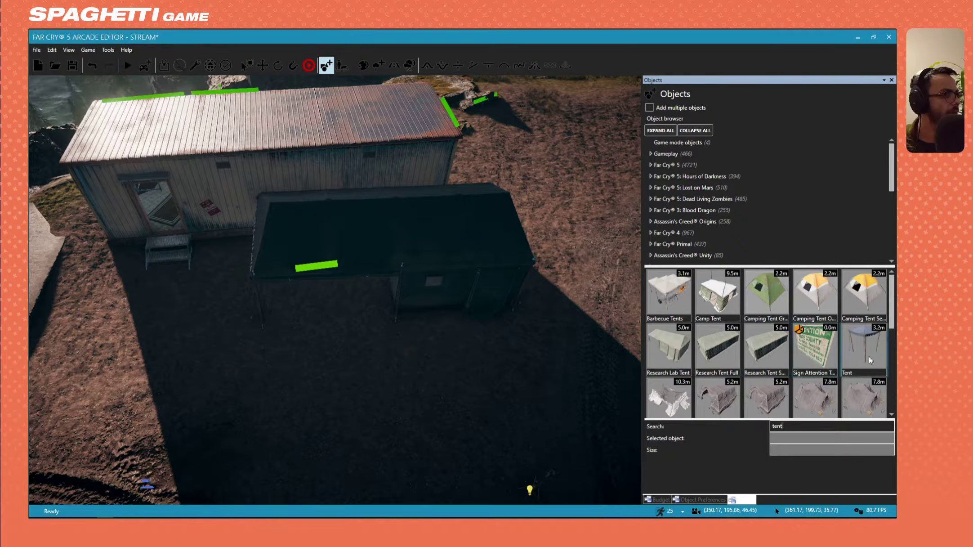
pyautogui.click(682, 347)
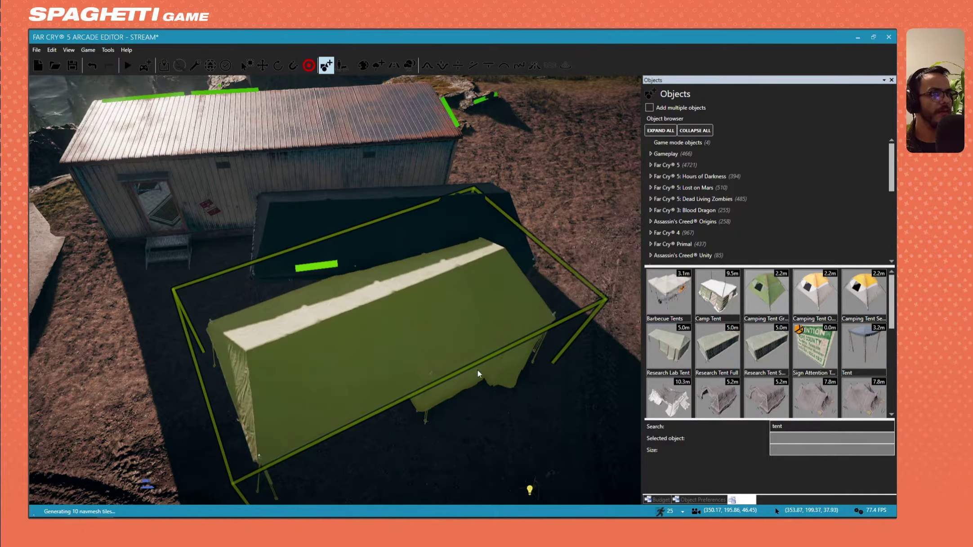
pyautogui.click(477, 369)
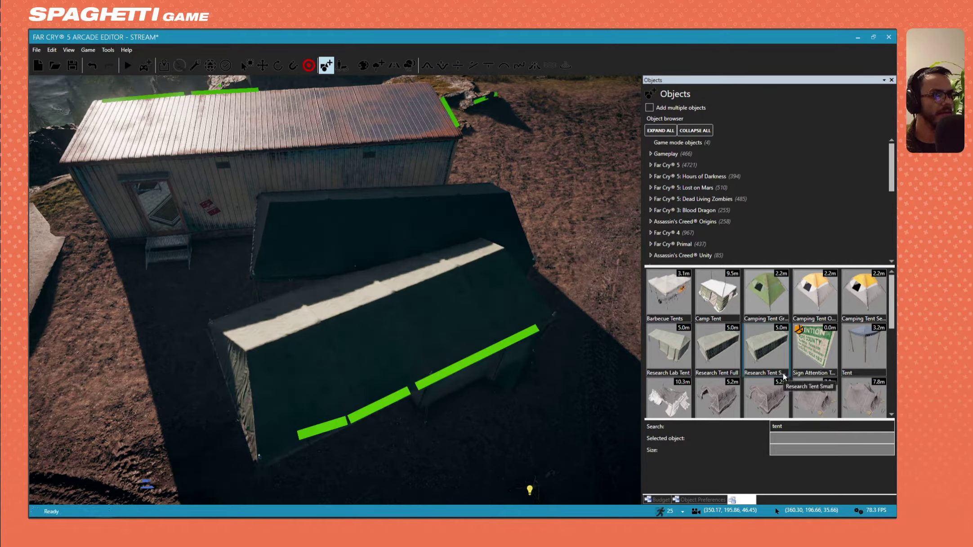
pyautogui.scroll(-1, 783, 373)
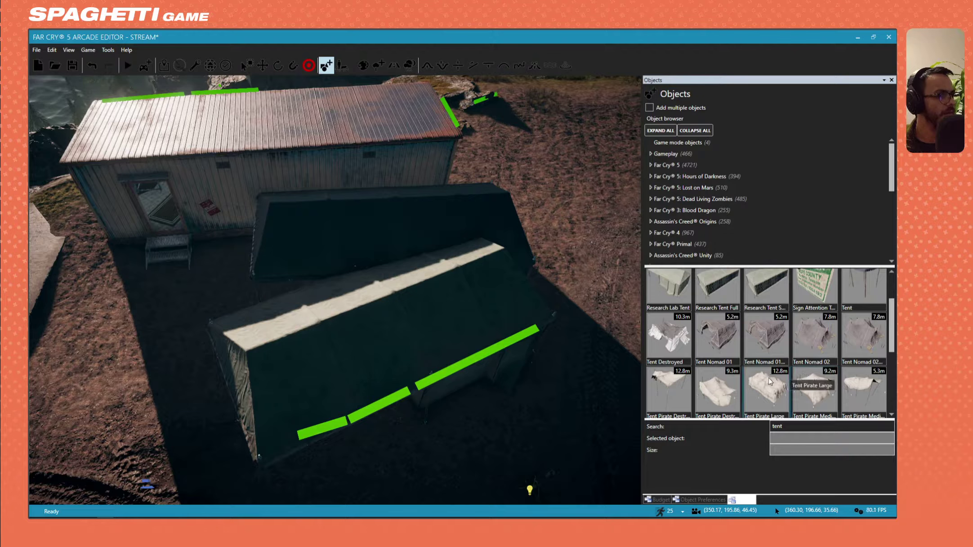
# Step: Pick the plain Tent from the "tent" search results and place it in front of the metal shed's doorway
pyautogui.scroll(-2, 770, 377)
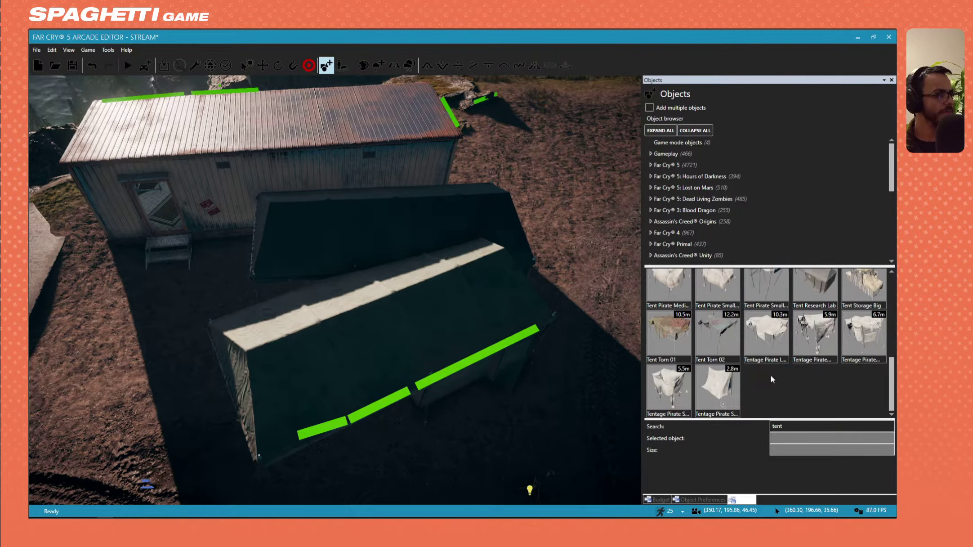
pyautogui.scroll(3, 771, 378)
pyautogui.scroll(1, 771, 374)
pyautogui.click(863, 315)
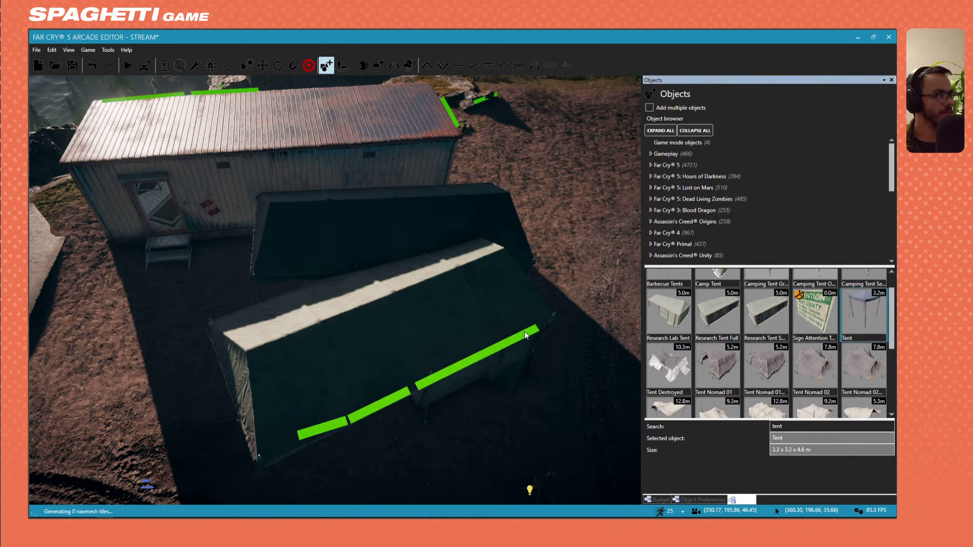
pyautogui.click(180, 271)
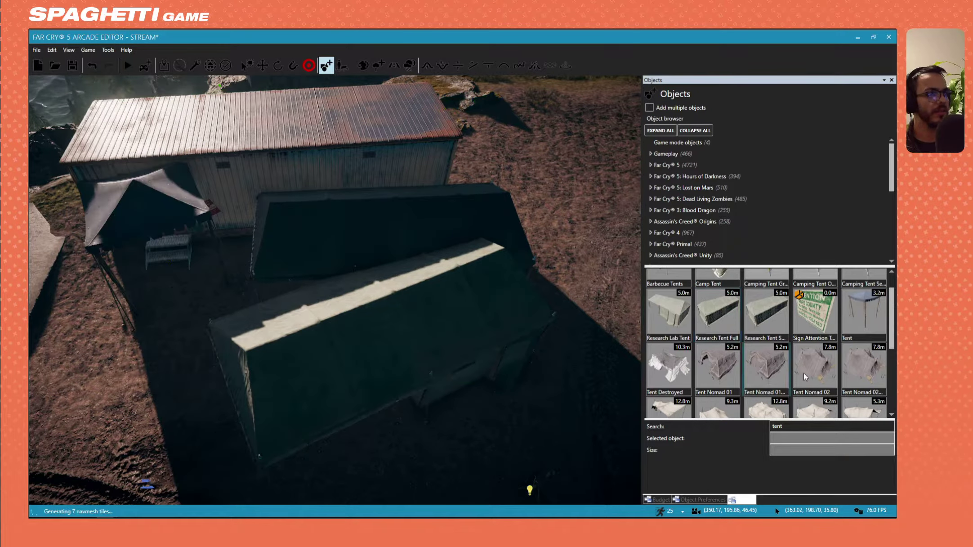
# Step: Preview the Camp Tent, Tent Torn 02 and Tent Torn 01 in the scene beside the research tents
pyautogui.scroll(1, 833, 374)
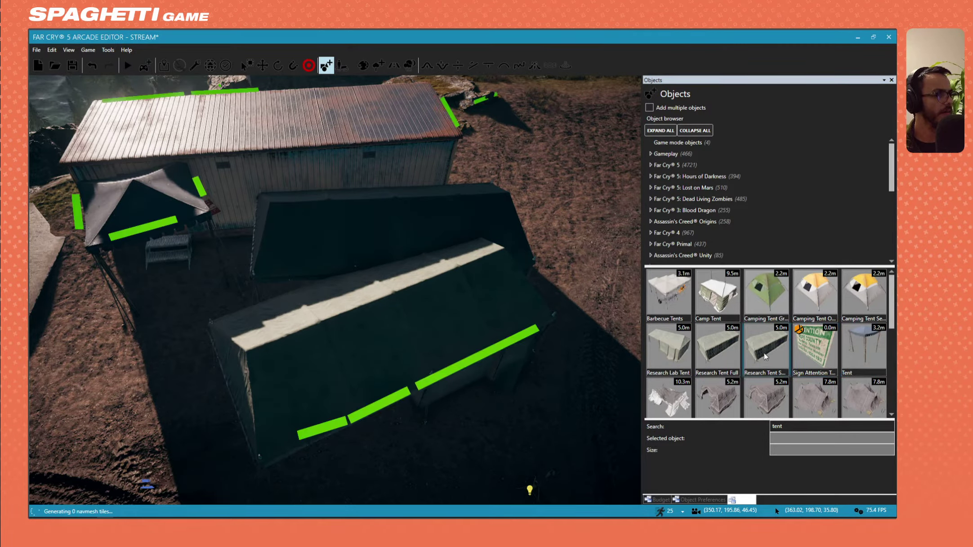
pyautogui.click(712, 312)
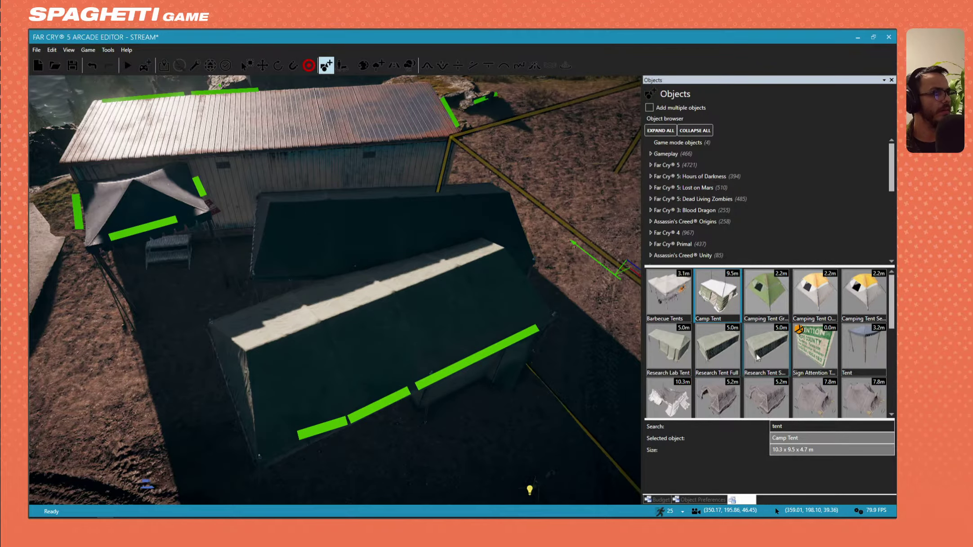
pyautogui.scroll(-2, 776, 355)
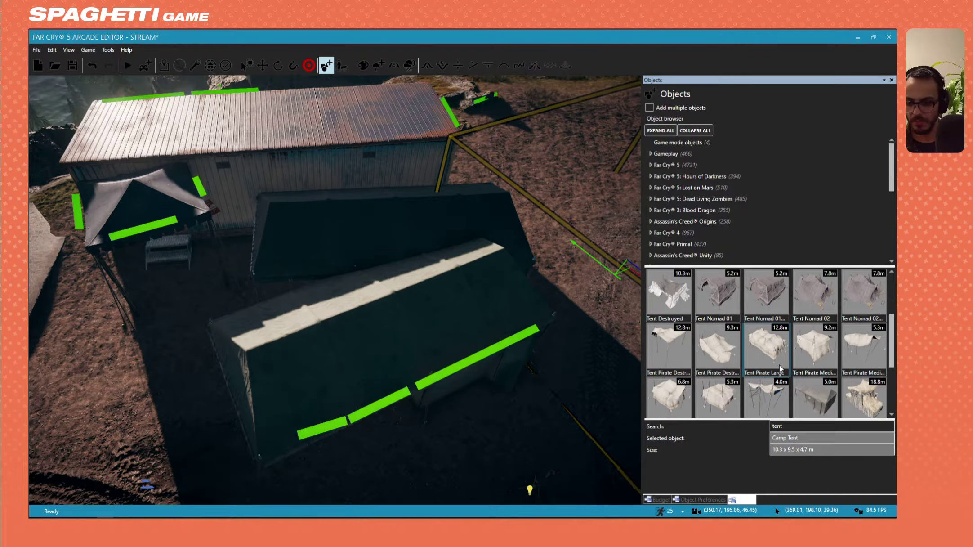
pyautogui.scroll(-3, 776, 365)
pyautogui.click(725, 358)
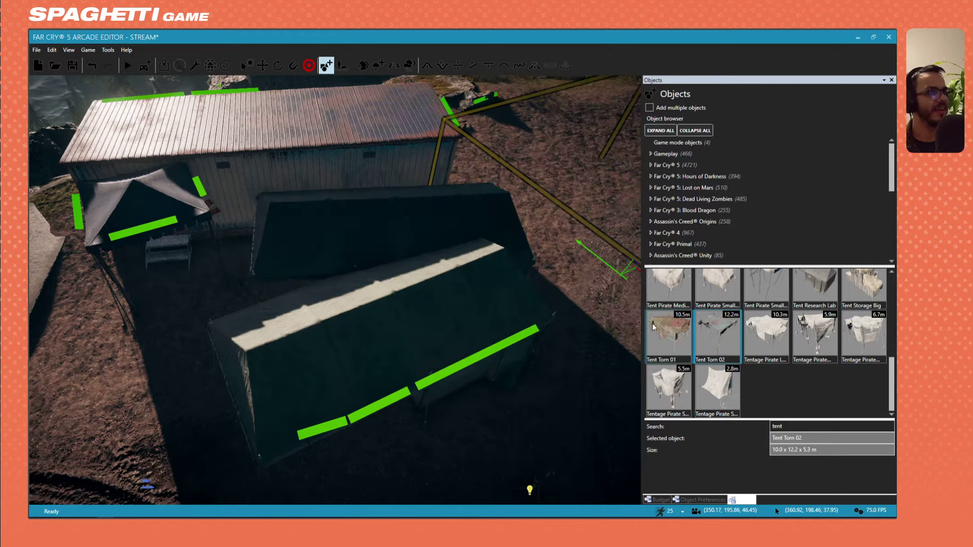
pyautogui.click(652, 324)
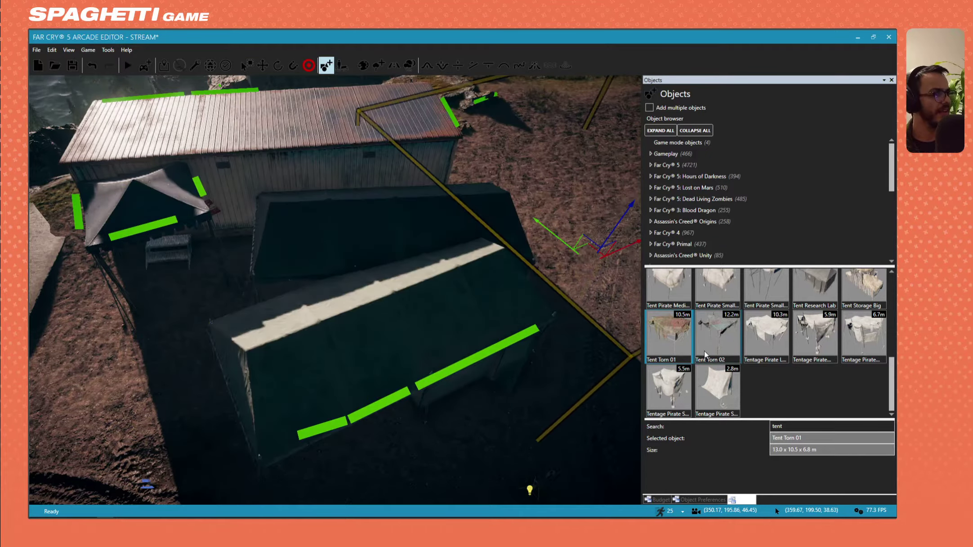
pyautogui.click(706, 350)
pyautogui.scroll(5, 736, 331)
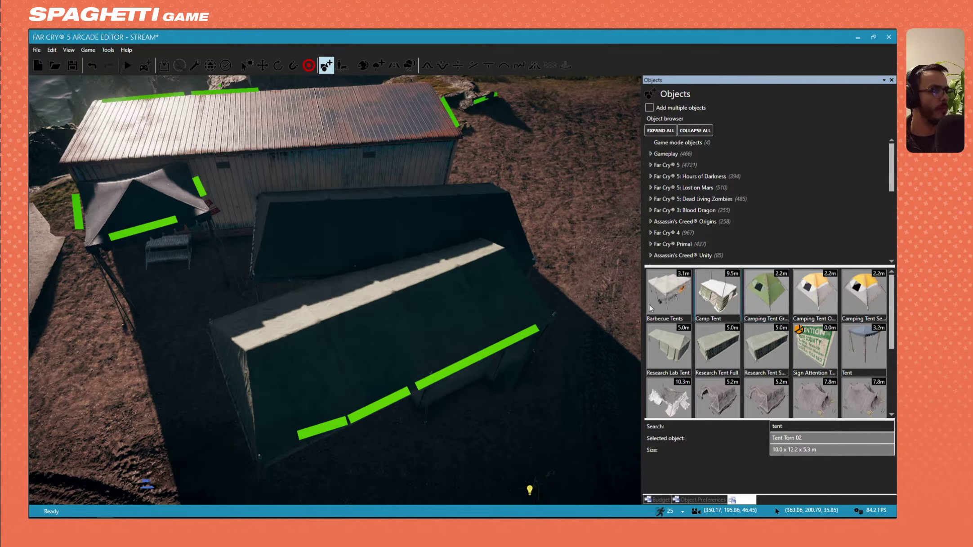
# Step: Delete the Research Lab Tent standing in front of the other research tent
pyautogui.click(436, 300)
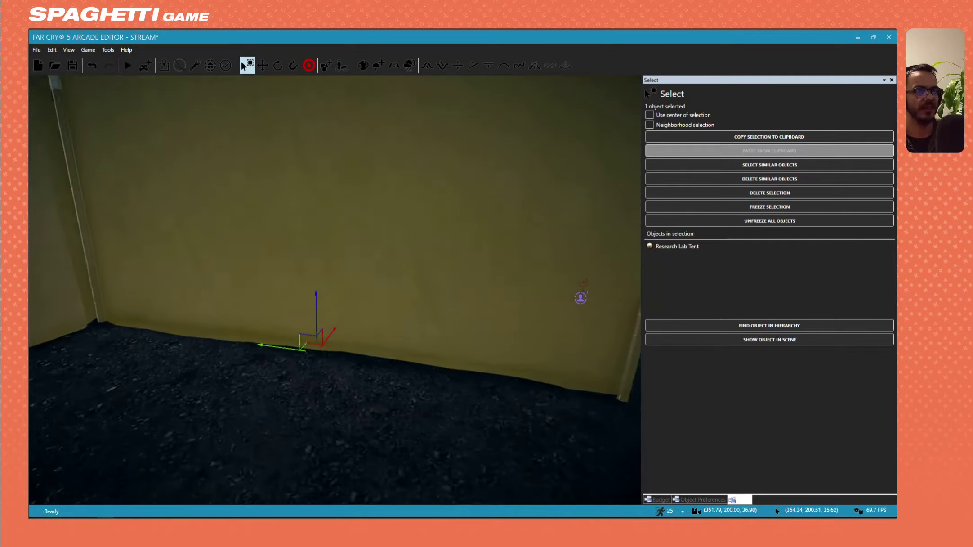
pyautogui.press('d')
pyautogui.moveTo(436, 300); pyautogui.dragTo(331, 216, button='right')
pyautogui.press('Delete')
pyautogui.press('a')
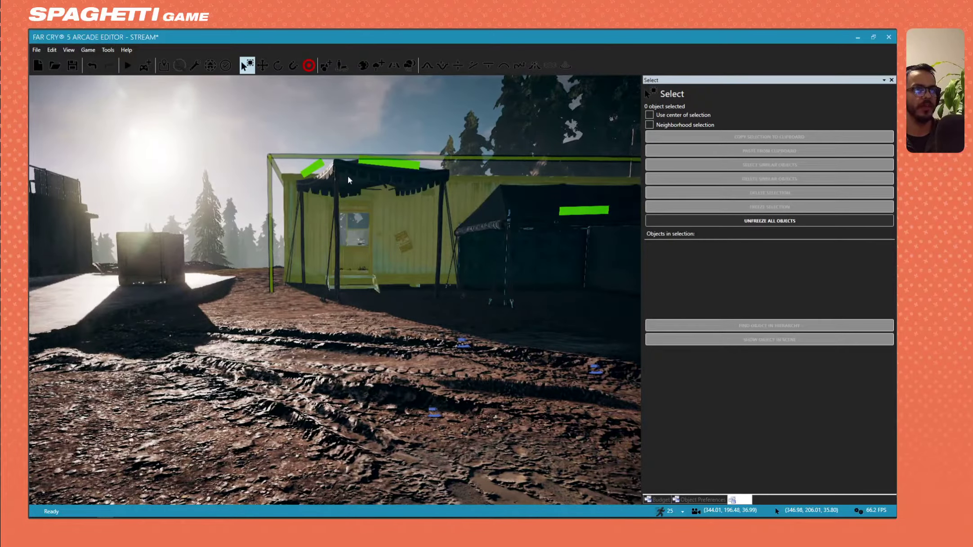
# Step: Snap the Tent at the shed's doorway to the shed's long front wall, beside the door
pyautogui.click(348, 176)
pyautogui.press('e')
pyautogui.moveTo(348, 175); pyautogui.dragTo(382, 234, button='right')
pyautogui.click(220, 235)
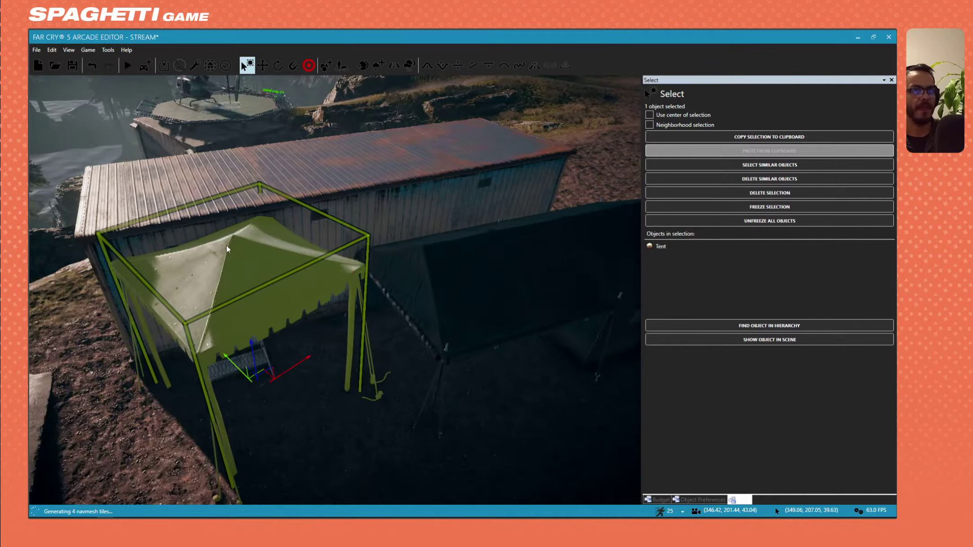
pyautogui.click(293, 66)
pyautogui.moveTo(258, 266); pyautogui.dragTo(309, 187)
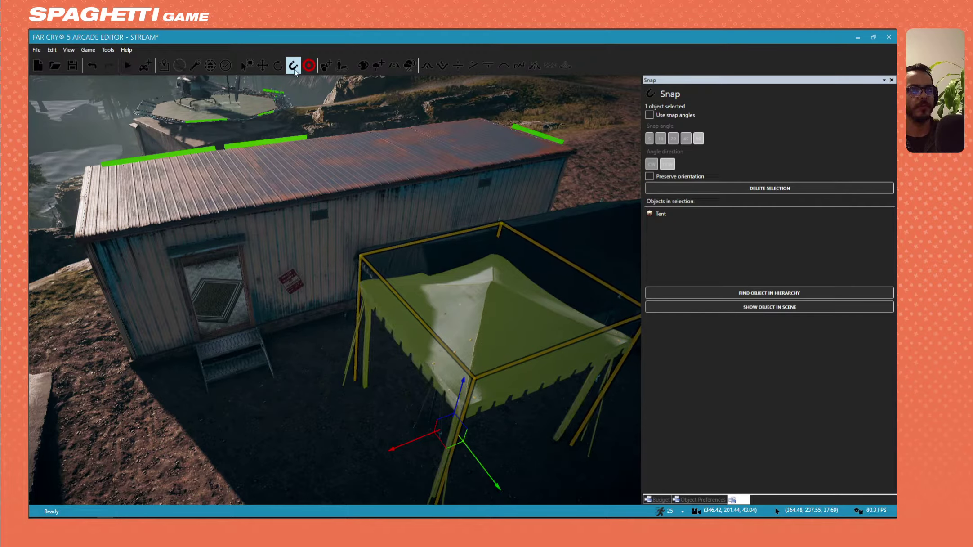
# Step: Move the Tent along the ground so it stands close against the shed's front wall, clear of the doorway
pyautogui.click(262, 66)
pyautogui.moveTo(445, 438); pyautogui.dragTo(388, 378)
pyautogui.press('a')
pyautogui.moveTo(388, 378); pyautogui.dragTo(464, 317, button='right')
pyautogui.press('w')
pyautogui.press('s')
pyautogui.click(495, 266)
pyautogui.press('d')
pyautogui.moveTo(495, 266); pyautogui.dragTo(580, 270, button='right')
pyautogui.press('d')
pyautogui.moveTo(349, 286); pyautogui.dragTo(234, 276, button='right')
pyautogui.press('d')
pyautogui.press('w')
pyautogui.press('s')
pyautogui.moveTo(145, 276); pyautogui.dragTo(489, 375)
# Step: Examine the Tent's fit against the shed wall from several viewpoints
pyautogui.press('a')
pyautogui.moveTo(490, 375); pyautogui.dragTo(636, 353, button='right')
pyautogui.press('s')
pyautogui.press('w')
pyautogui.press('d')
pyautogui.click(262, 277)
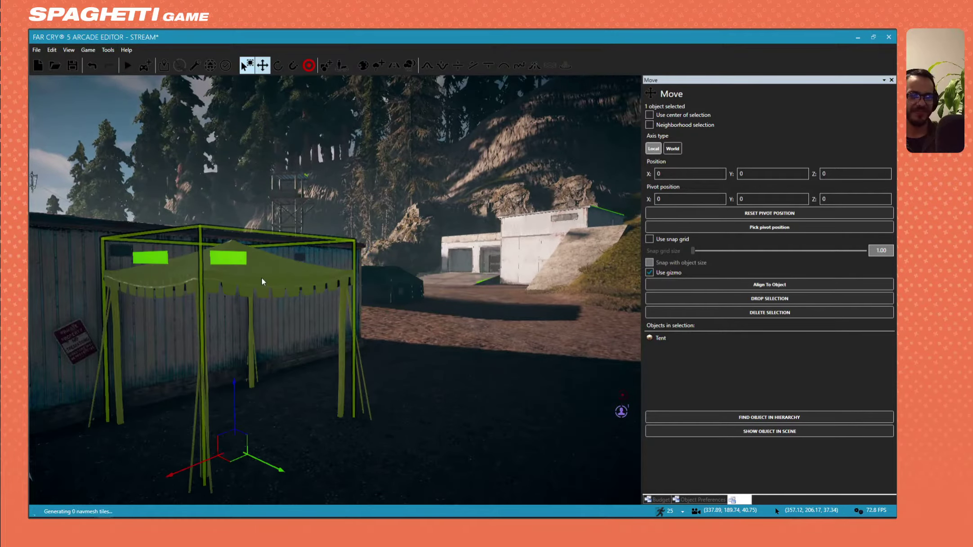
pyautogui.click(430, 358)
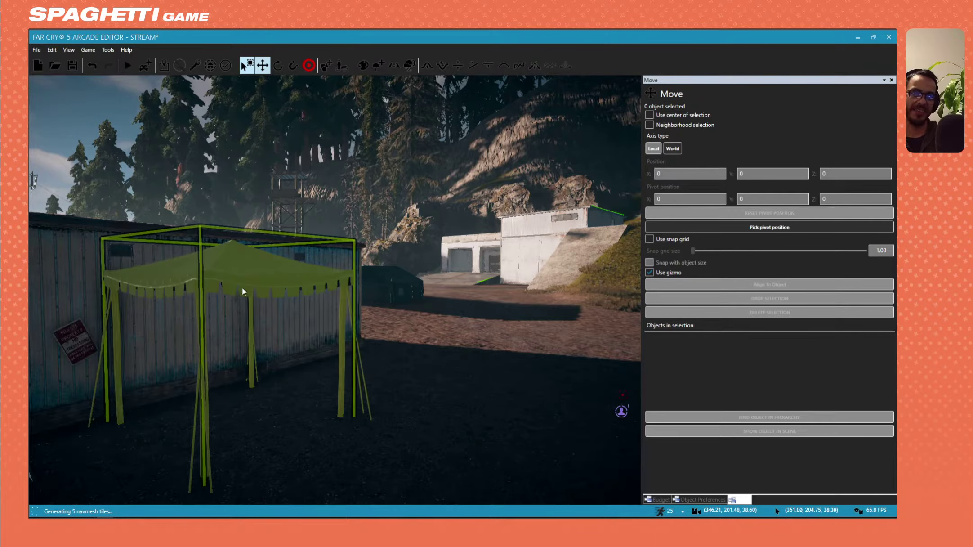
pyautogui.press('w')
pyautogui.moveTo(325, 291)
pyautogui.mouseDown(button='right')
pyautogui.moveTo(205, 292)
pyautogui.moveTo(340, 287)
pyautogui.mouseUp(button='right')
pyautogui.press('d')
pyautogui.press('s')
pyautogui.press('s')
pyautogui.press('w')
pyautogui.press('w')
pyautogui.press('a')
# Step: Delete the Tent beside the shed wall
pyautogui.click(325, 335)
pyautogui.moveTo(470, 316); pyautogui.dragTo(463, 333, button='right')
pyautogui.press('d')
pyautogui.press('Delete')
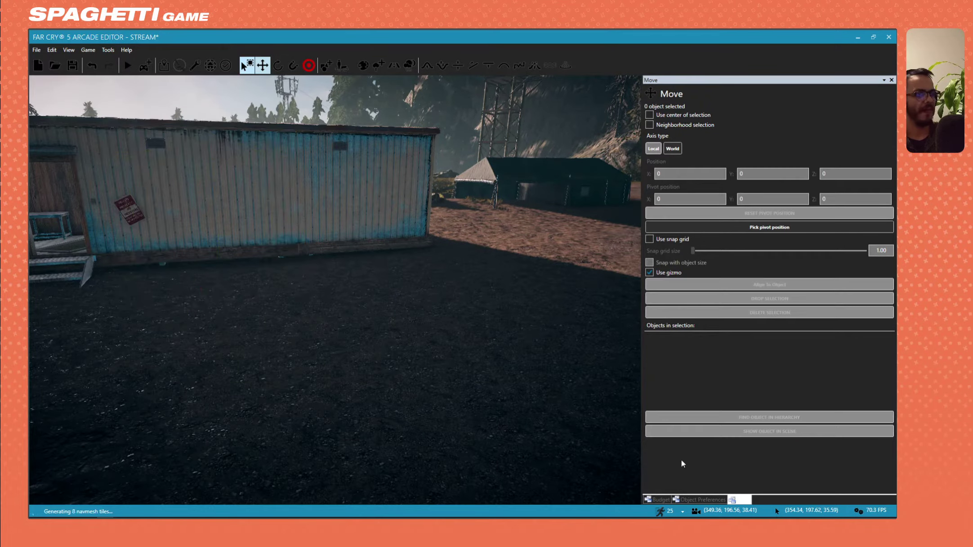
# Step: Search the object library for "tent" and place the Barbecue Tents on the ground in front of the shed
pyautogui.click(667, 499)
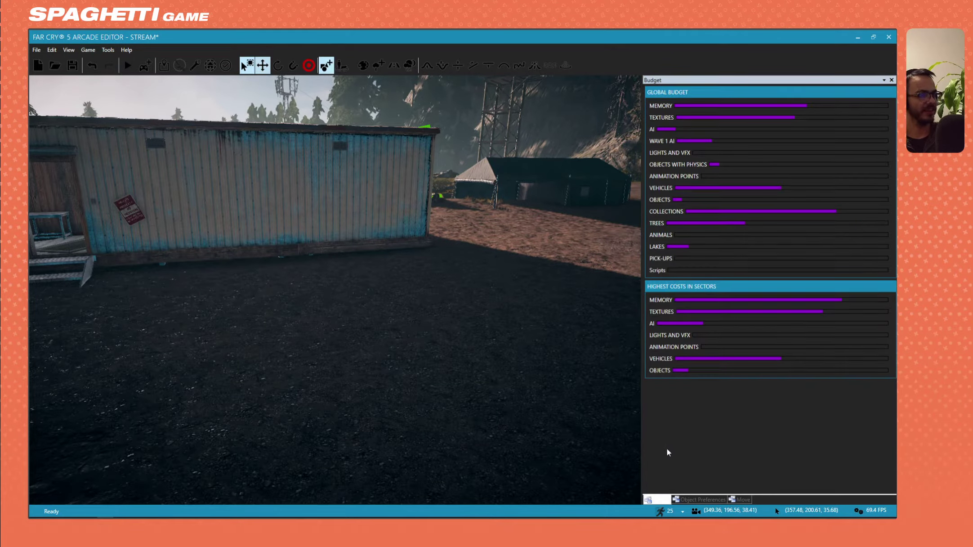
pyautogui.press('Escape')
pyautogui.click(780, 430)
pyautogui.write('te')
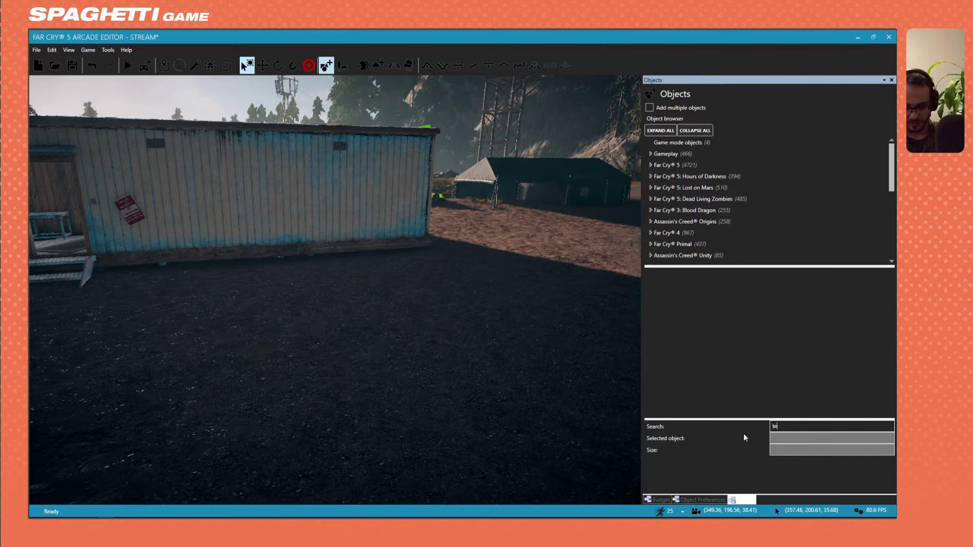
pyautogui.write('nt')
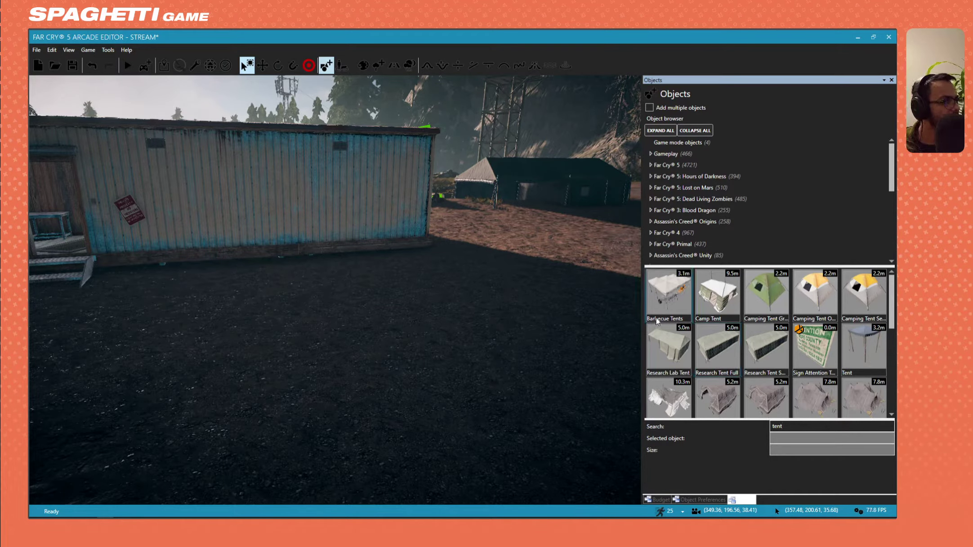
pyautogui.click(657, 321)
pyautogui.click(331, 330)
# Step: Try snapping the Barbecue Tents to the metal shed's end wall
pyautogui.moveTo(332, 330)
pyautogui.mouseDown(button='right')
pyautogui.moveTo(332, 290)
pyautogui.moveTo(332, 318)
pyautogui.mouseUp(button='right')
pyautogui.press('s')
pyautogui.click(342, 270)
pyautogui.moveTo(343, 270); pyautogui.dragTo(320, 258, button='right')
pyautogui.press('s')
pyautogui.press('a')
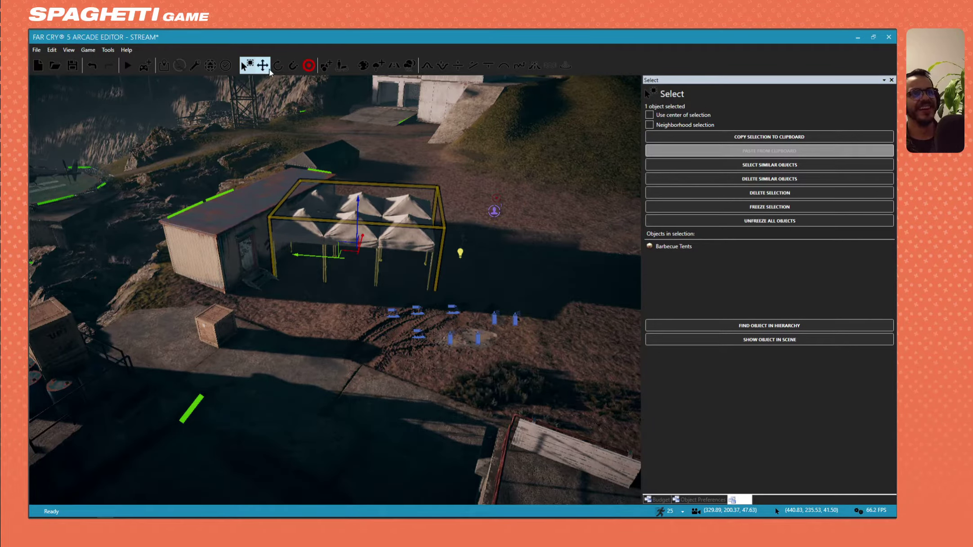
pyautogui.click(292, 71)
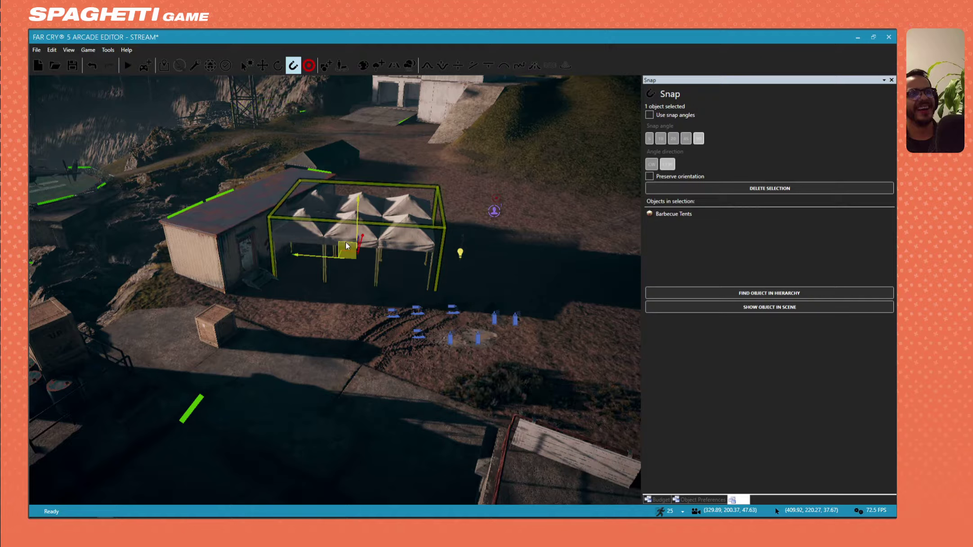
pyautogui.click(260, 211)
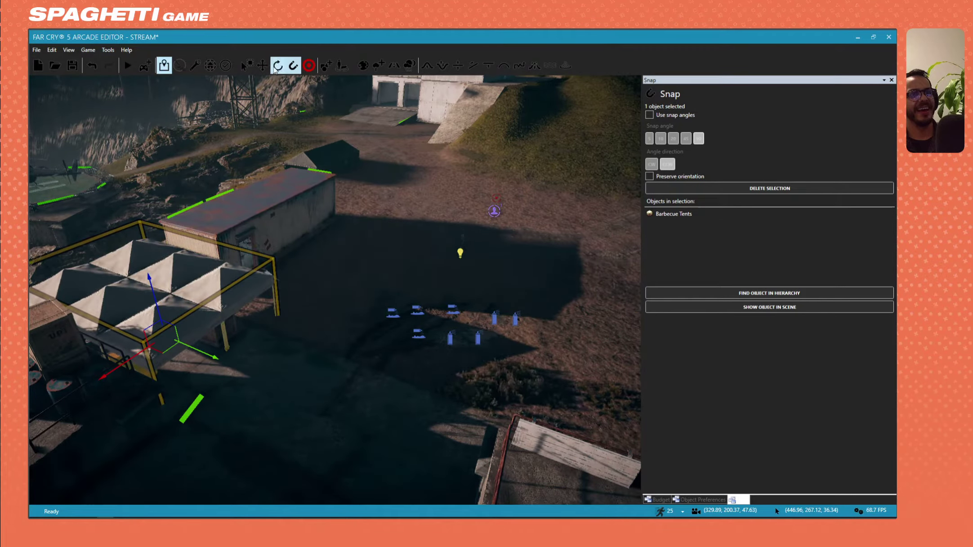
# Step: Move the Barbecue Tents back alongside the shed's front wall and raise them until their tables stand above the ground
pyautogui.moveTo(164, 348); pyautogui.dragTo(382, 273)
pyautogui.press('w')
pyautogui.moveTo(381, 276); pyautogui.dragTo(456, 252, button='right')
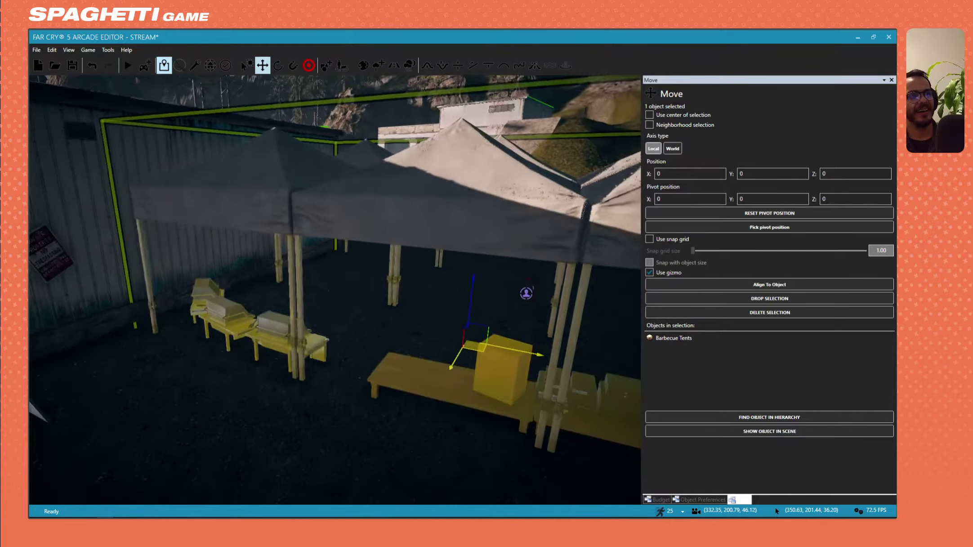
pyautogui.moveTo(473, 304); pyautogui.dragTo(475, 278)
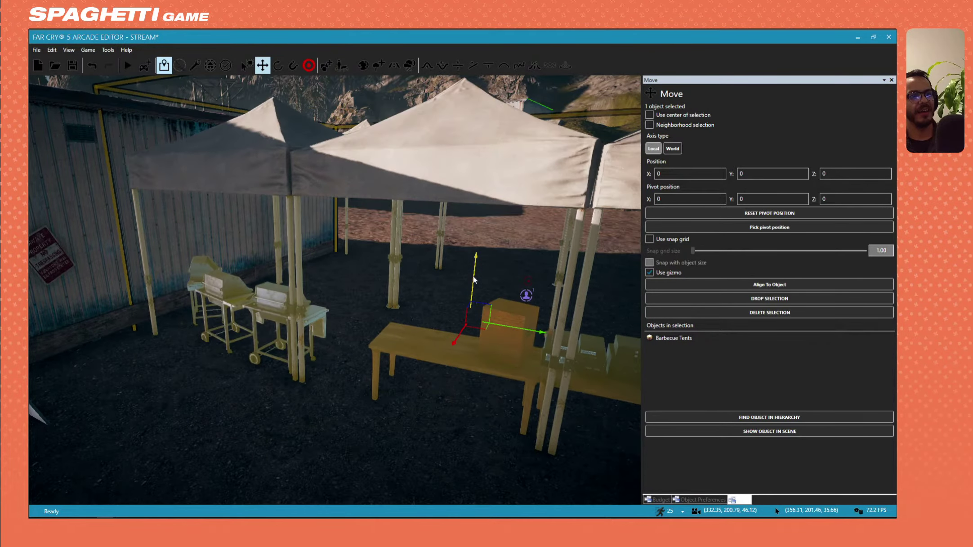
# Step: Rotate the Barbecue Tents about their vertical axis to line up with the shed
pyautogui.press('w')
pyautogui.moveTo(474, 280); pyautogui.dragTo(468, 291, button='right')
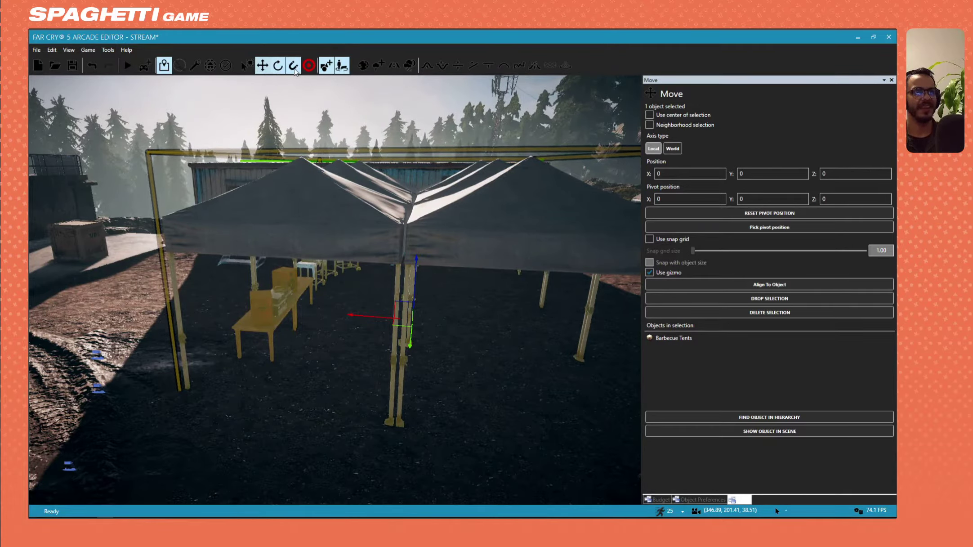
pyautogui.click(277, 66)
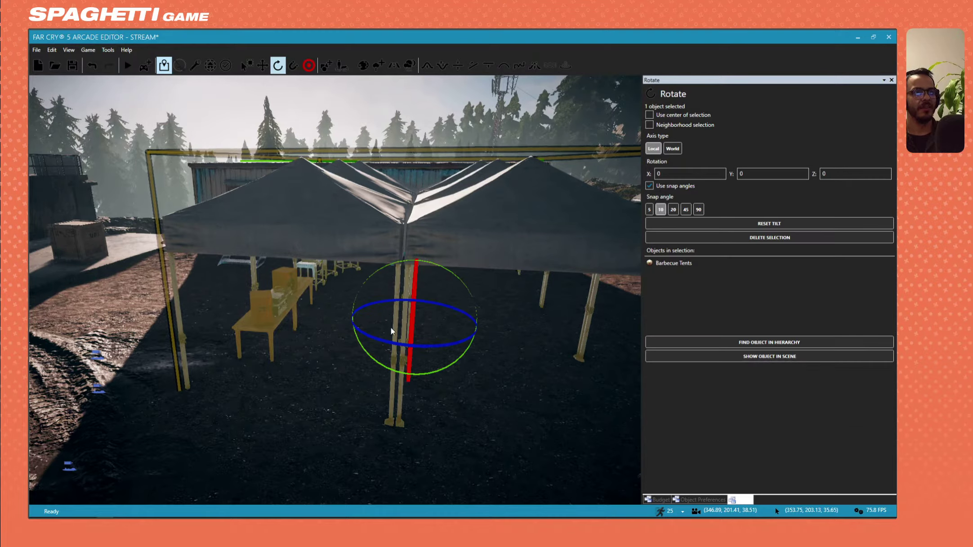
pyautogui.moveTo(384, 342); pyautogui.dragTo(321, 158)
pyautogui.click(262, 66)
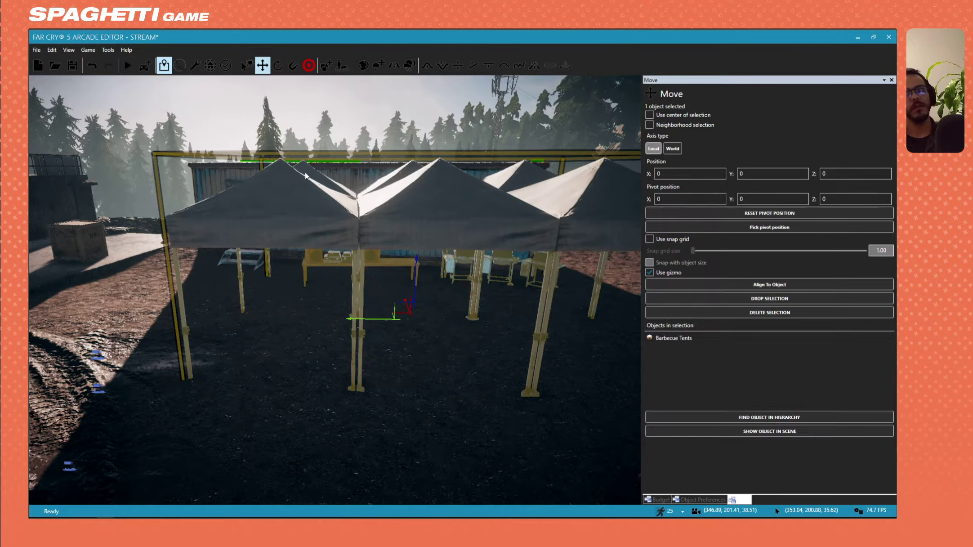
# Step: Move the rotated Barbecue Tents closer against the shed's front wall
pyautogui.press('d')
pyautogui.moveTo(305, 172); pyautogui.dragTo(308, 249, button='right')
pyautogui.moveTo(325, 266); pyautogui.dragTo(296, 227)
pyautogui.moveTo(296, 227); pyautogui.dragTo(342, 254, button='right')
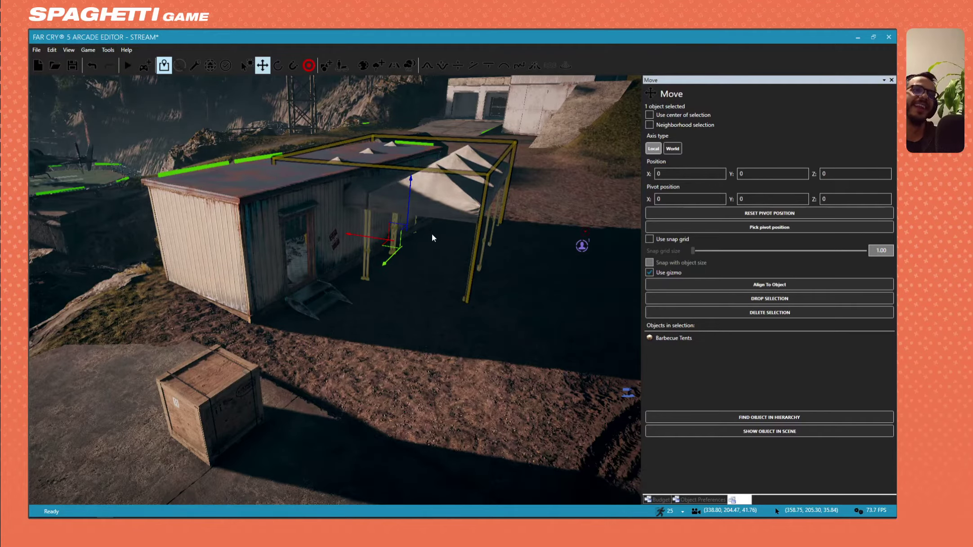
# Step: Check the Barbecue Tents against the shed and delete them
pyautogui.moveTo(432, 234); pyautogui.dragTo(477, 238, button='right')
pyautogui.press('w')
pyautogui.press('w')
pyautogui.press('s')
pyautogui.press('Delete')
# Step: Survey the shed roof, the cliff edge above the lake and the ground around the remaining research tent
pyautogui.press('w')
pyautogui.press('s')
pyautogui.press('w')
pyautogui.press('a')
pyautogui.press('w')
pyautogui.moveTo(449, 419); pyautogui.dragTo(434, 449, button='right')
pyautogui.press('w')
pyautogui.press('s')
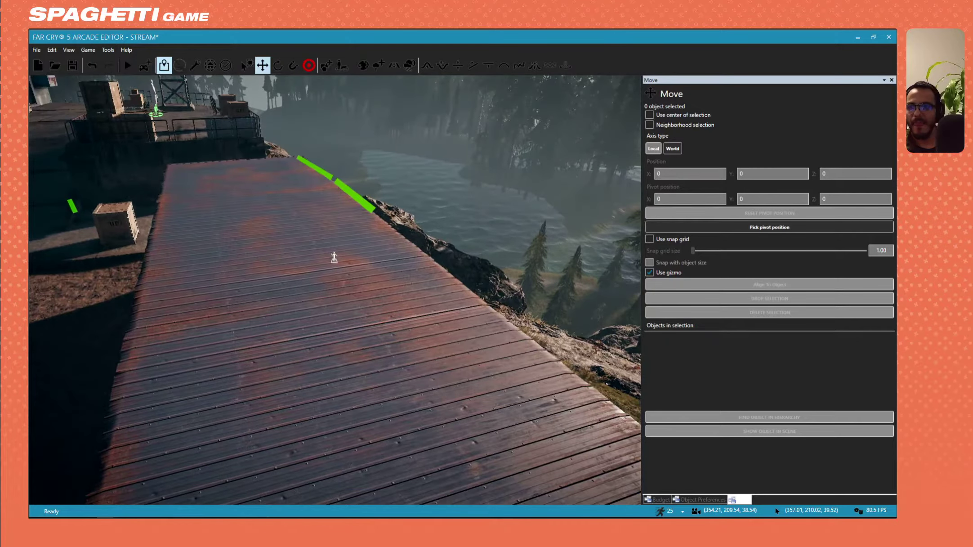
pyautogui.hotkey('alt', 'Tab')
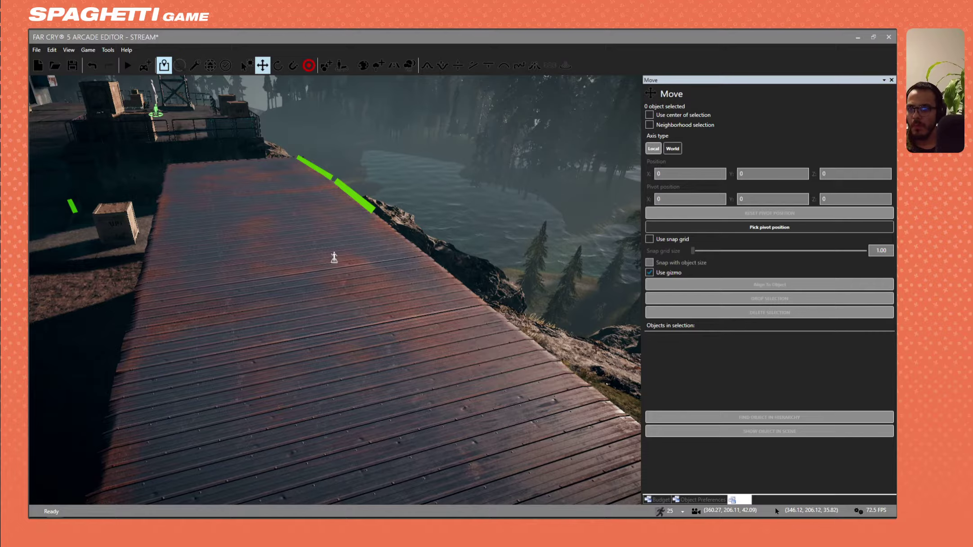
pyautogui.press('w')
pyautogui.moveTo(384, 320); pyautogui.dragTo(244, 336, button='right')
pyautogui.press('Escape')
pyautogui.press('s')
pyautogui.press('w')
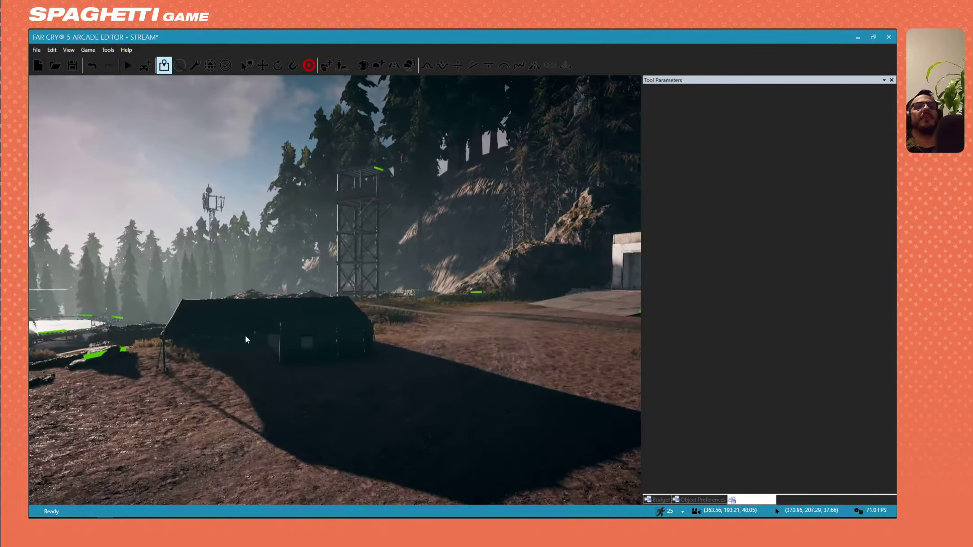
# Step: Move the Tent Research Lab from the ground beyond the shed to the area beside the parked vehicles
pyautogui.click(327, 66)
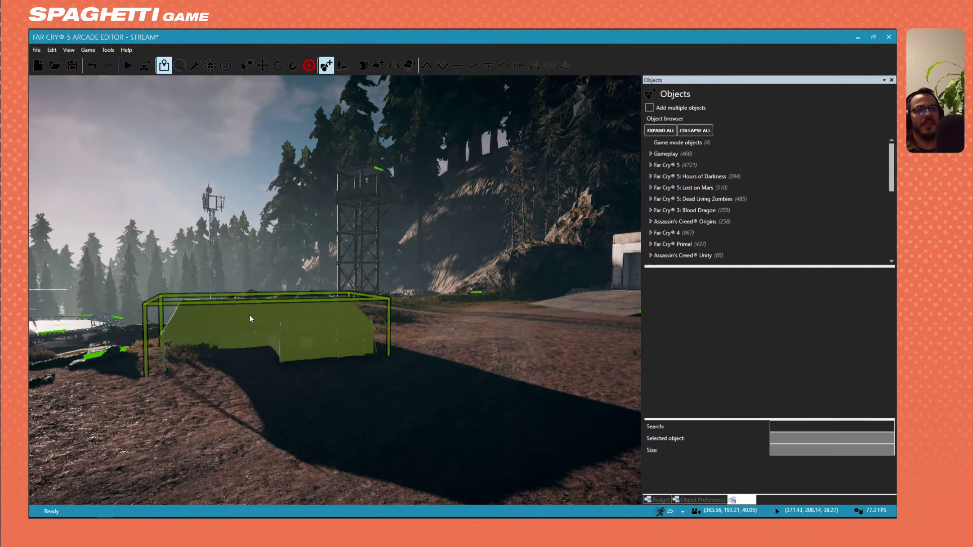
pyautogui.click(250, 319)
pyautogui.moveTo(250, 319); pyautogui.dragTo(186, 372, button='right')
pyautogui.press('s')
pyautogui.moveTo(382, 364); pyautogui.dragTo(458, 210, button='right')
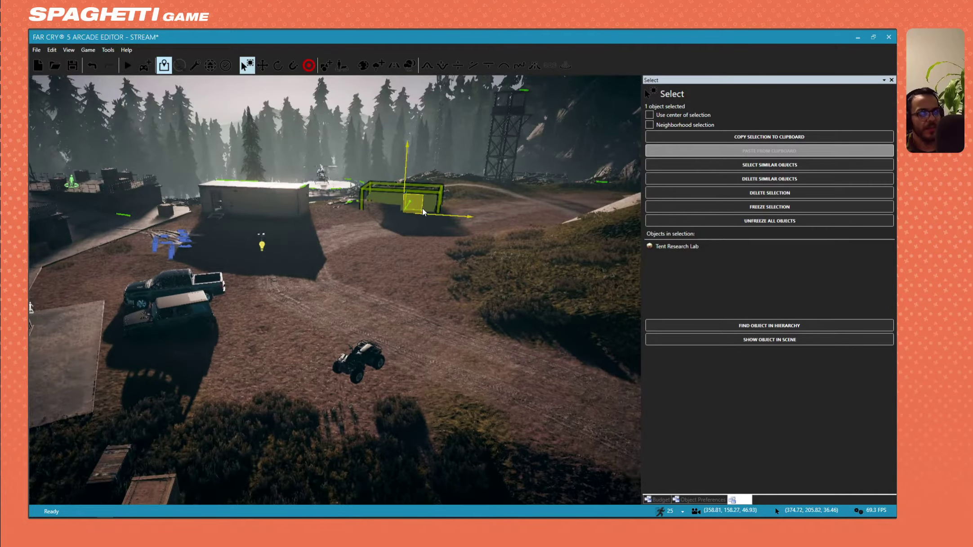
pyautogui.moveTo(421, 207); pyautogui.dragTo(333, 348)
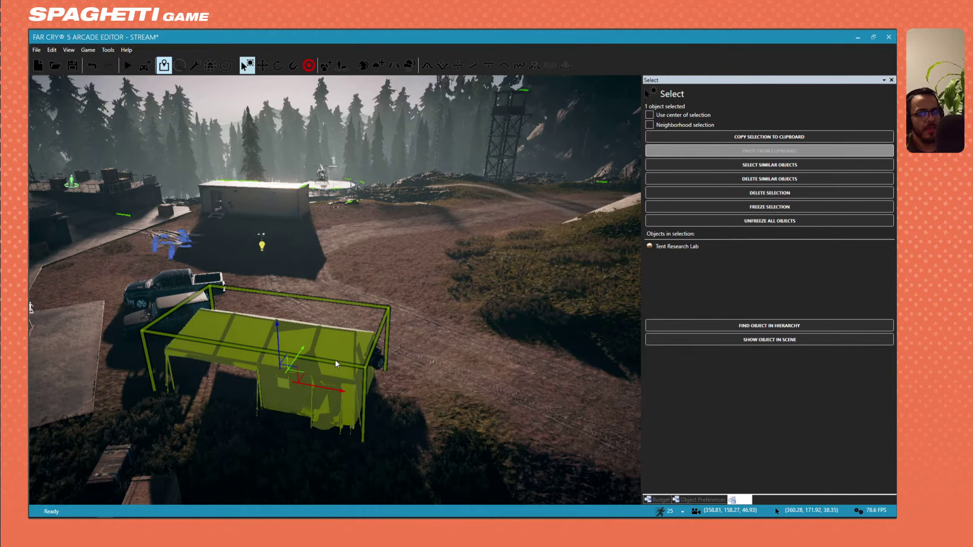
pyautogui.moveTo(351, 363); pyautogui.dragTo(153, 279, button='right')
pyautogui.click(134, 286)
pyautogui.moveTo(134, 285); pyautogui.dragTo(258, 208)
pyautogui.moveTo(259, 208); pyautogui.dragTo(217, 164, button='right')
pyautogui.press('w')
pyautogui.moveTo(222, 120); pyautogui.dragTo(141, 168)
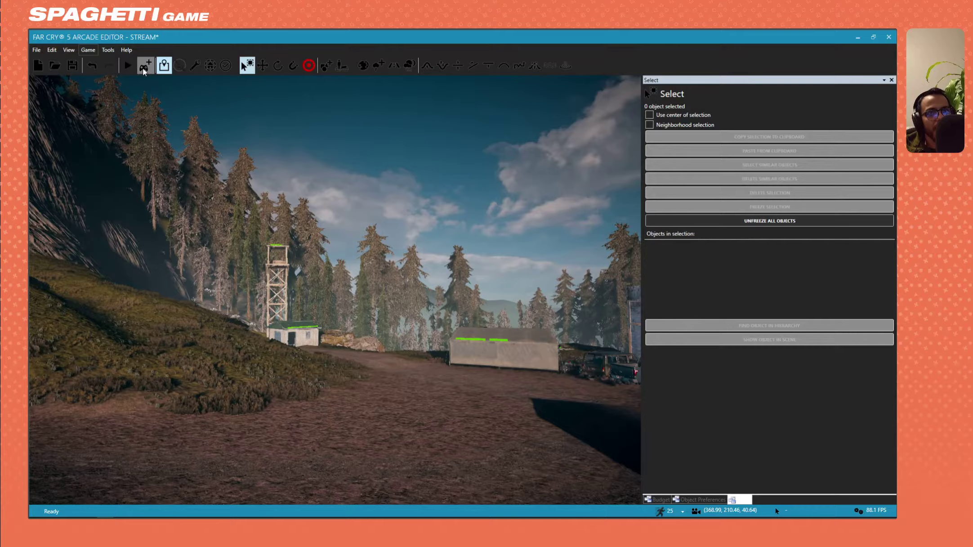
# Step: Playtest the map with the Assault loadout and inspect the metal building's interior up to the work tables by the open windows
pyautogui.click(126, 65)
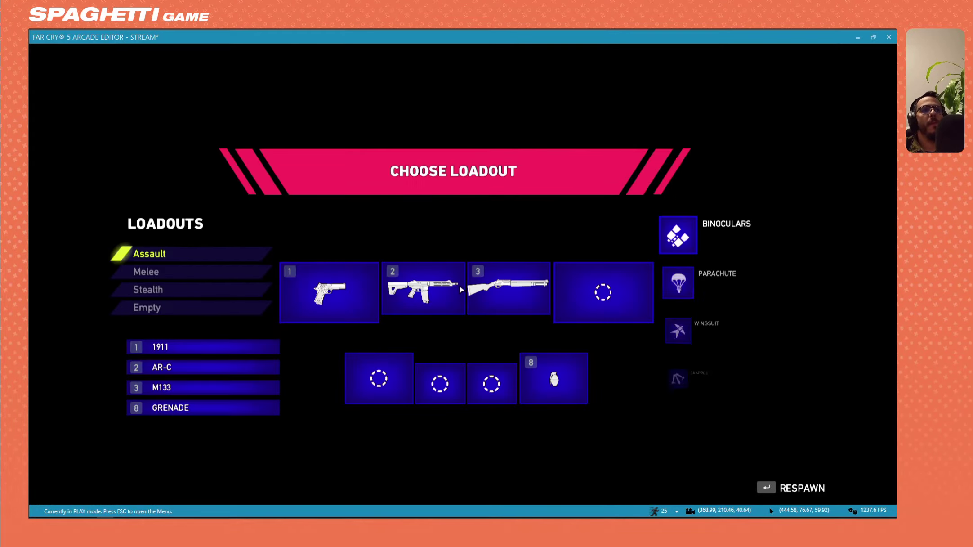
pyautogui.press('Return')
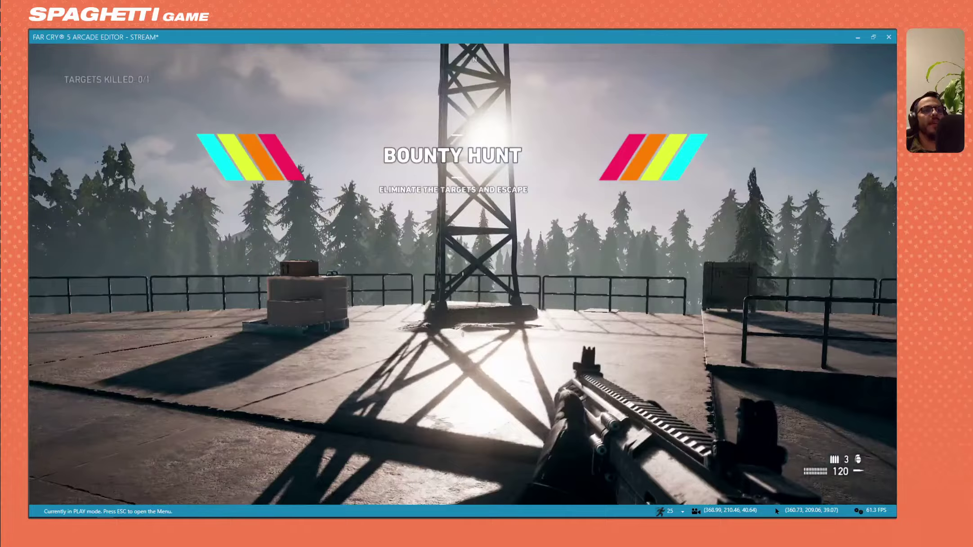
pyautogui.press('w')
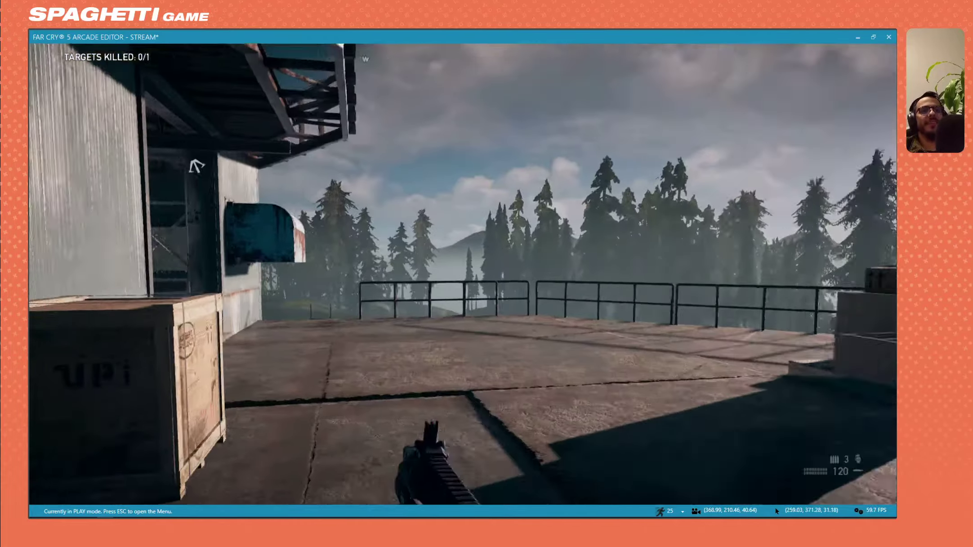
pyautogui.press('w')
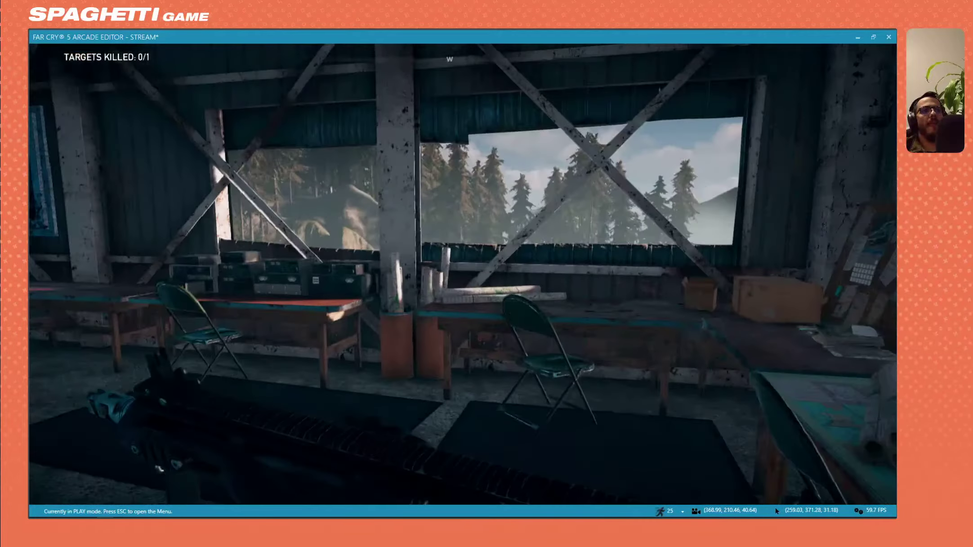
pyautogui.press('w')
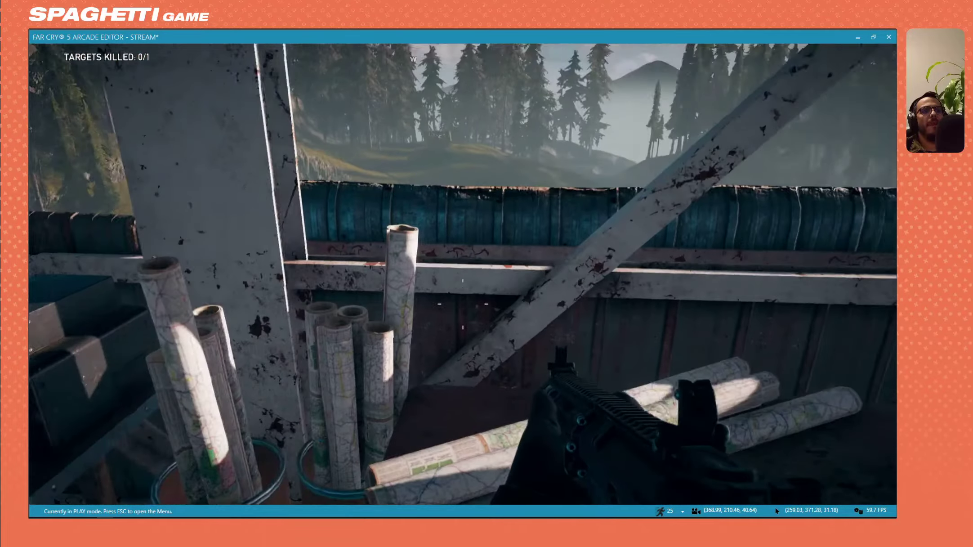
pyautogui.press('space')
pyautogui.press('c')
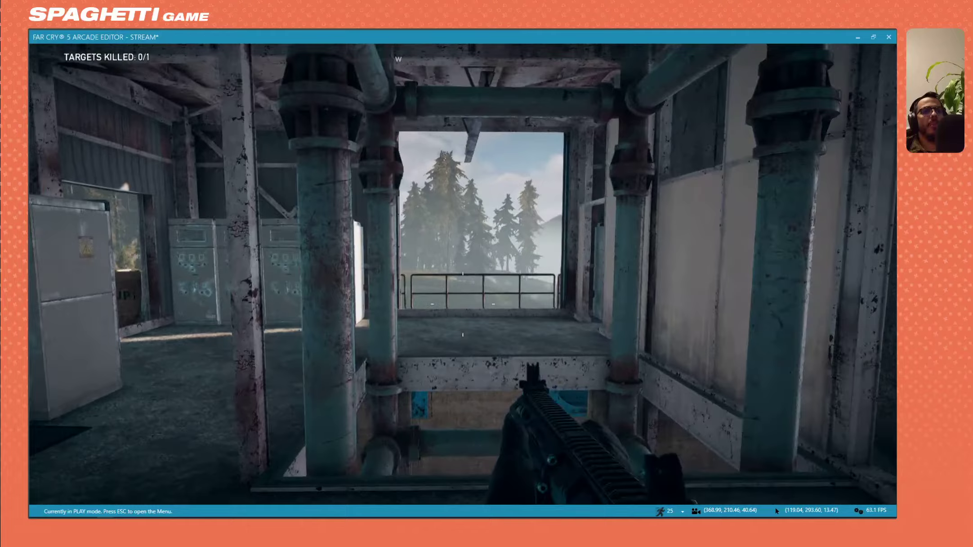
# Step: Walk past the indoor pipes and high-voltage cabinets onto the railed lakeside walkway and inspect the lake view and crates
pyautogui.press('w')
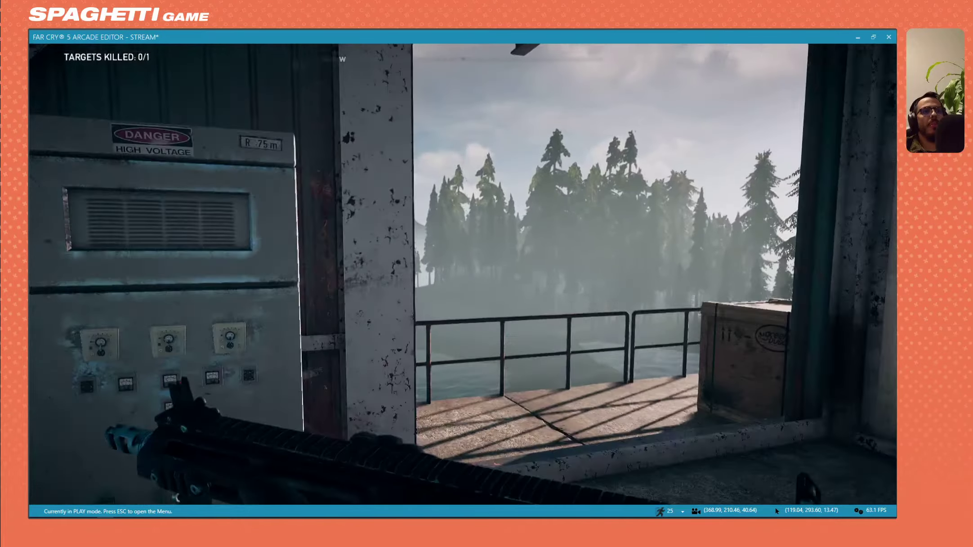
pyautogui.press('w')
pyautogui.press('s')
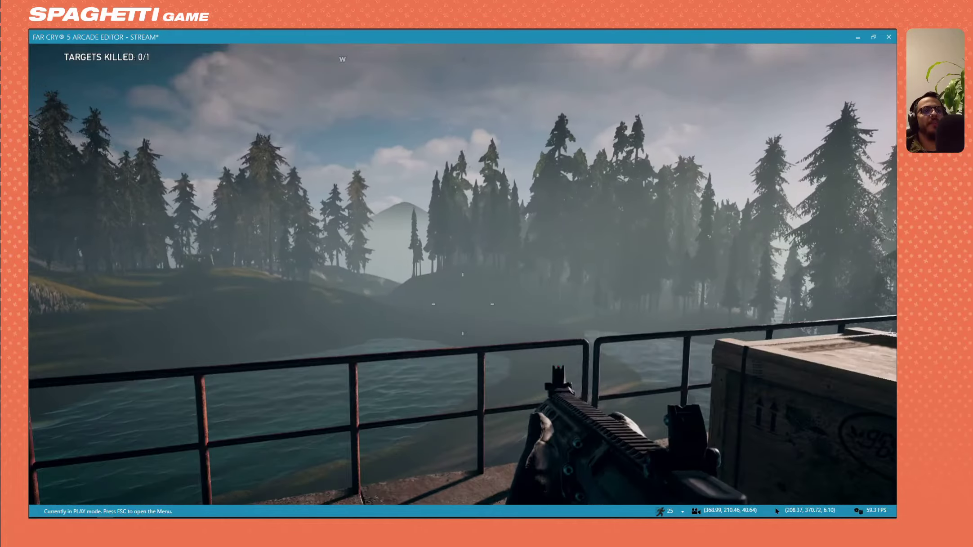
pyautogui.press('w')
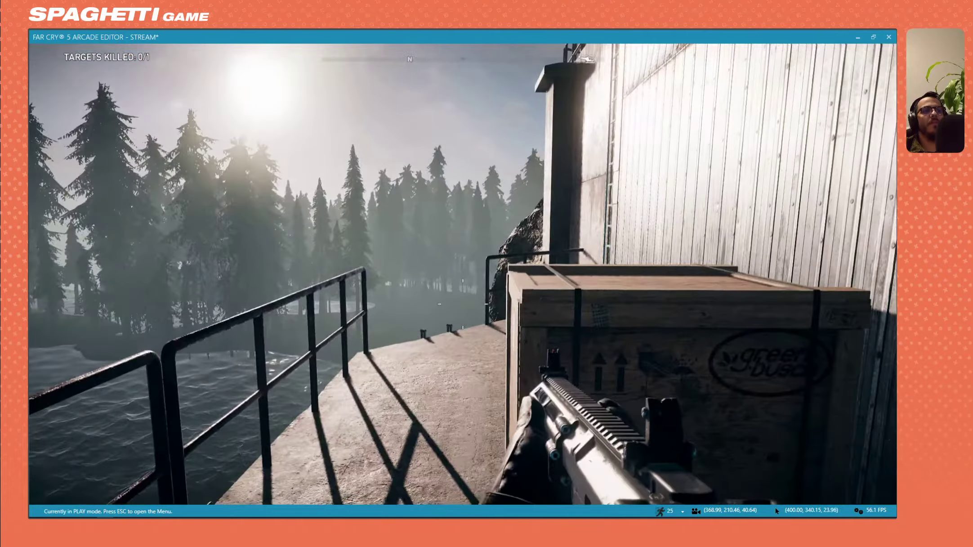
pyautogui.press('w')
pyautogui.press('a')
pyautogui.press('w')
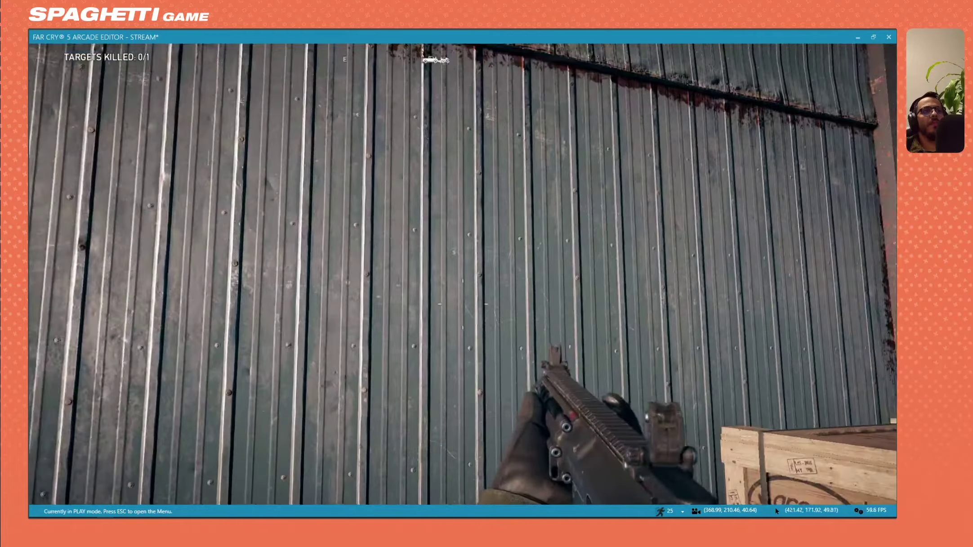
# Step: Check the building's outer wall and side entrance, and view the bunker and parked vehicles from the stacked crates in the yard
pyautogui.press('w')
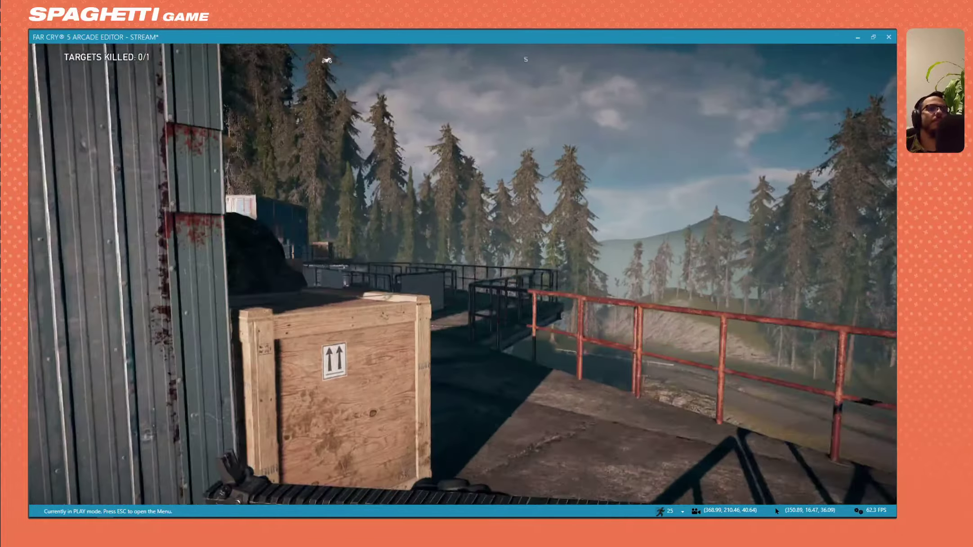
pyautogui.press('w')
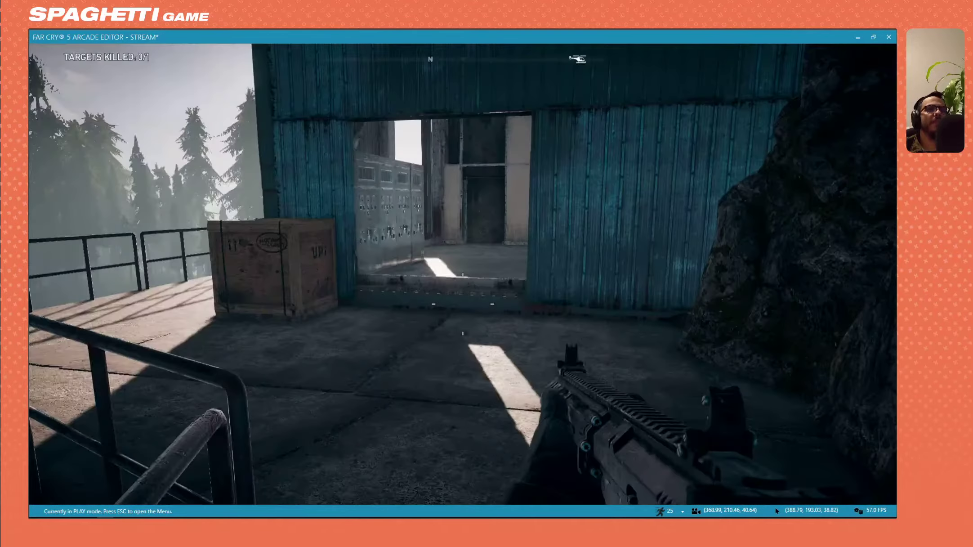
pyautogui.press('w')
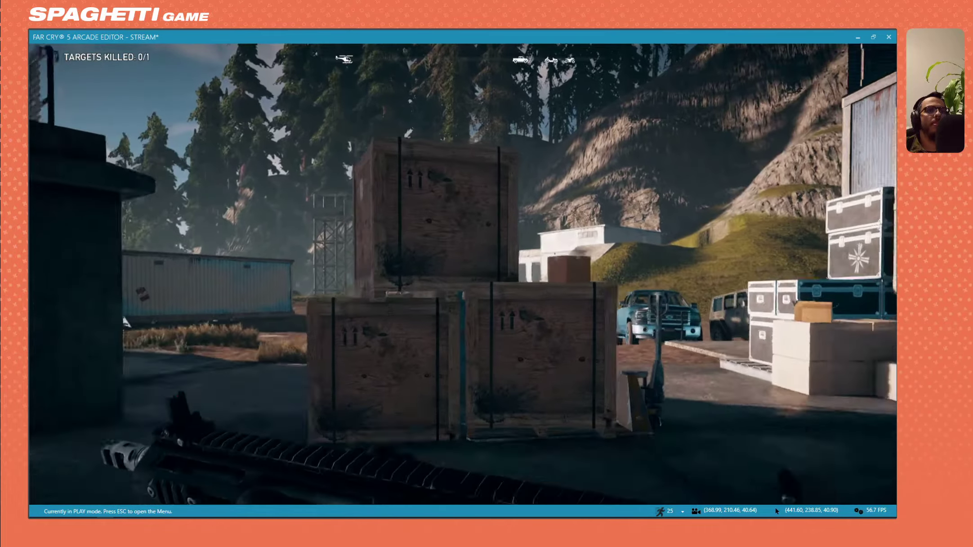
pyautogui.press('w')
pyautogui.rightClick(462, 274)
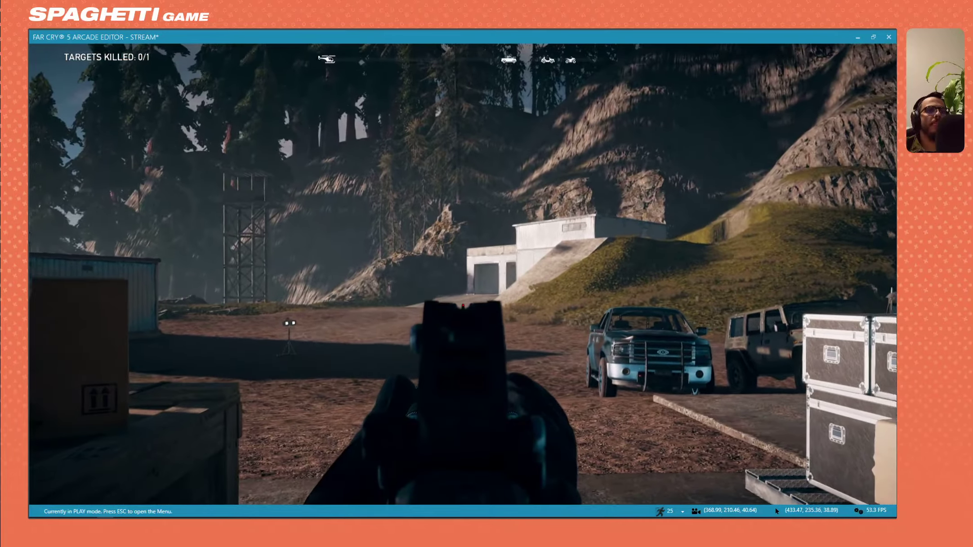